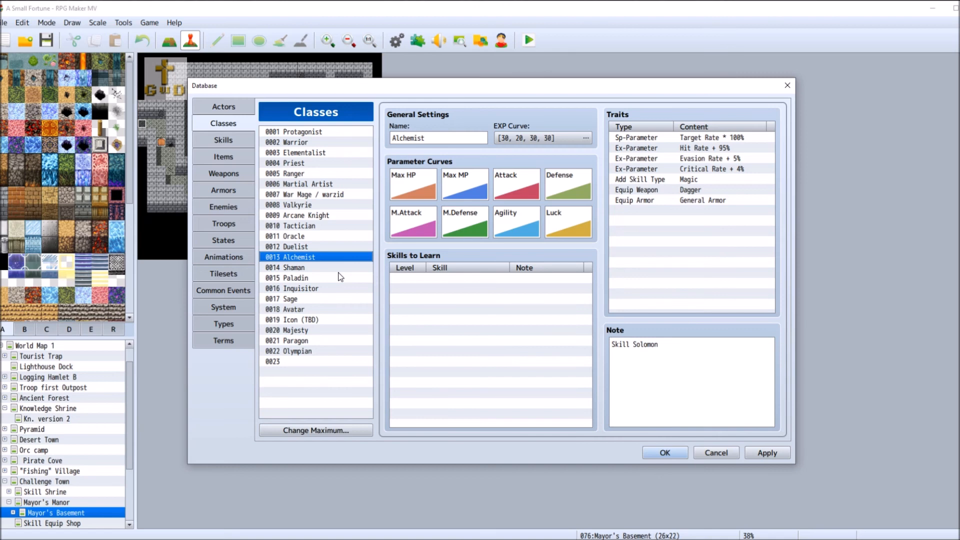
Check the Ranger class's Attack value at level 99 without changing its curve.
click(313, 174)
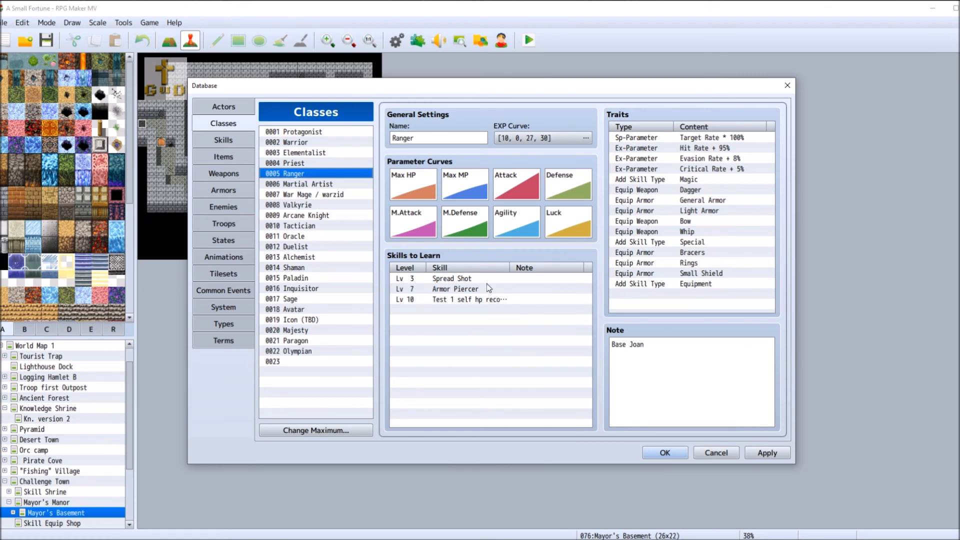
double_click(516, 185)
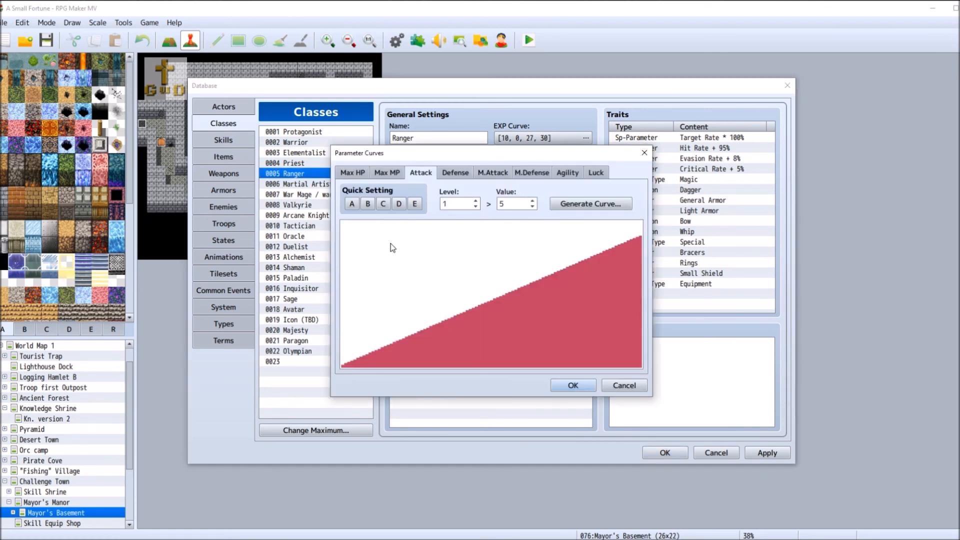
double_click(456, 205)
text(99)
click(624, 385)
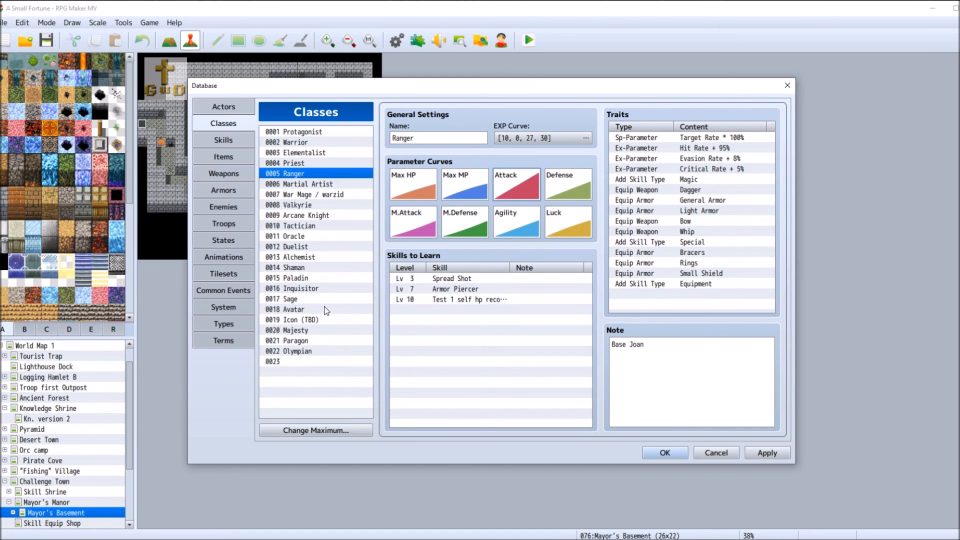
Set the Duelist class's Attack value at level 99 to 220.
click(320, 246)
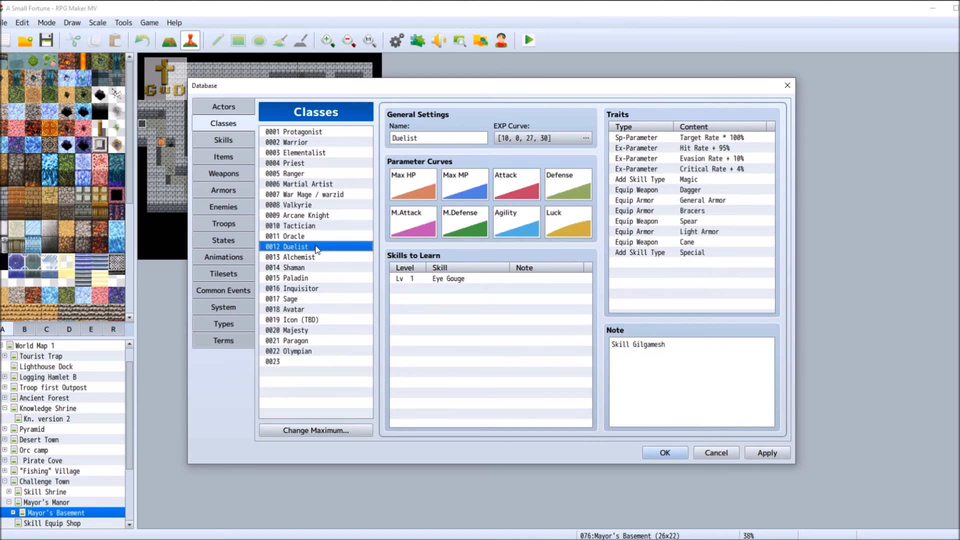
double_click(521, 184)
double_click(462, 203)
text(99)
key(Tab)
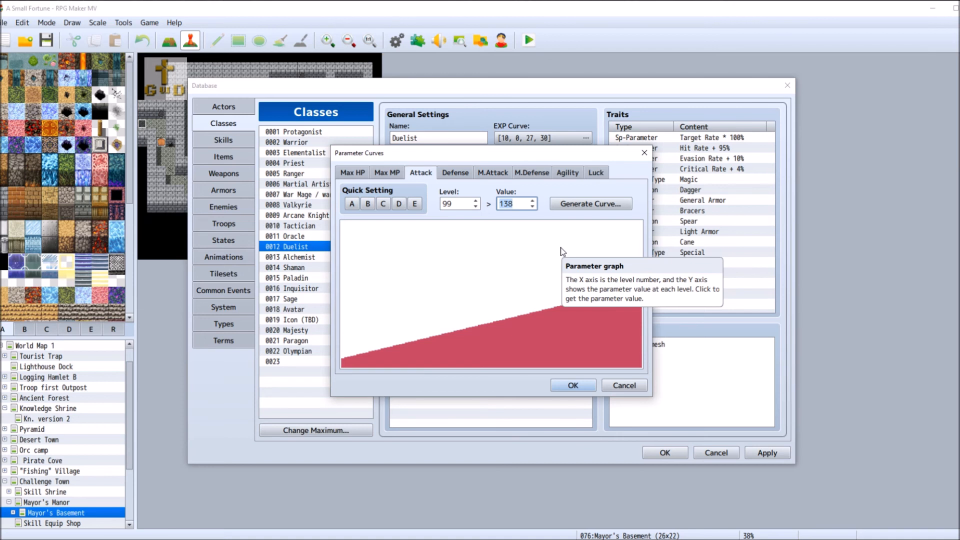
text(22)
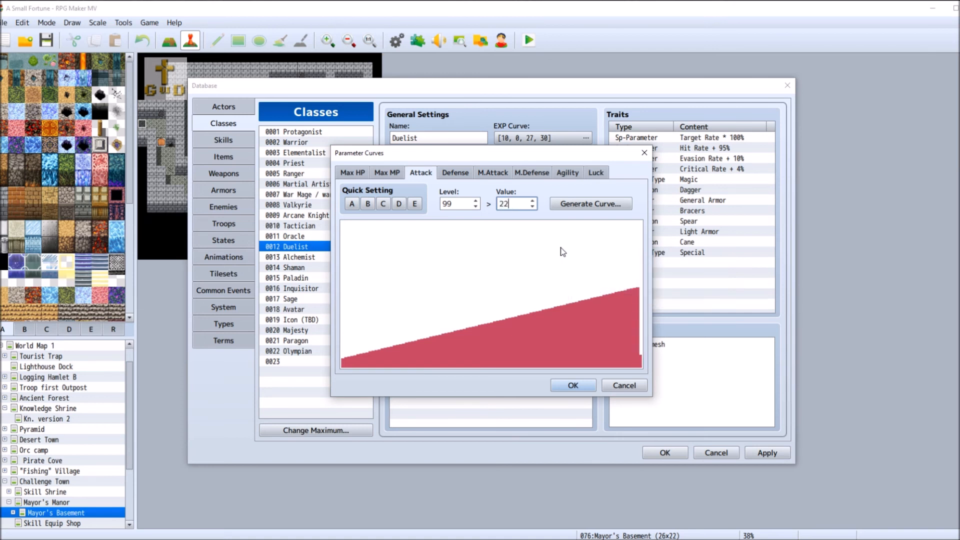
text(0)
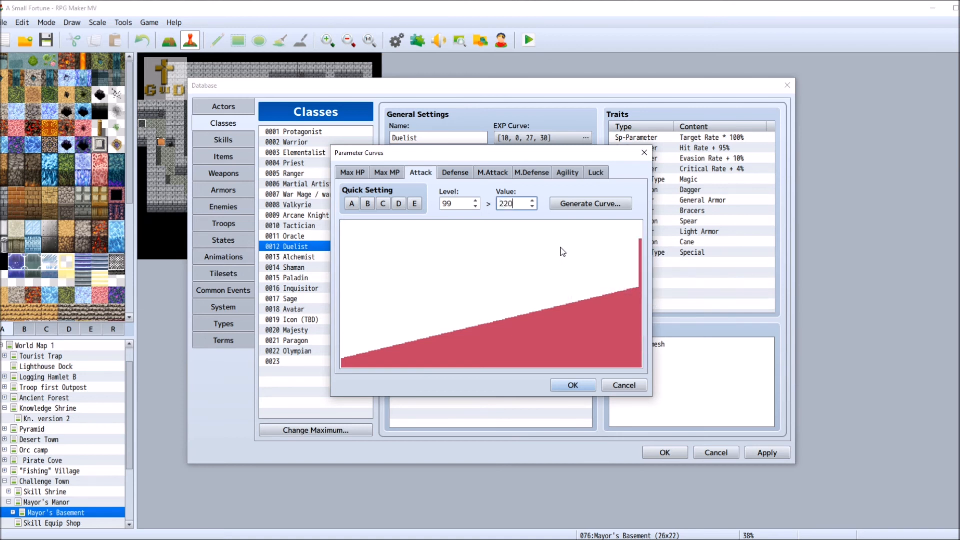
double_click(459, 202)
text(1)
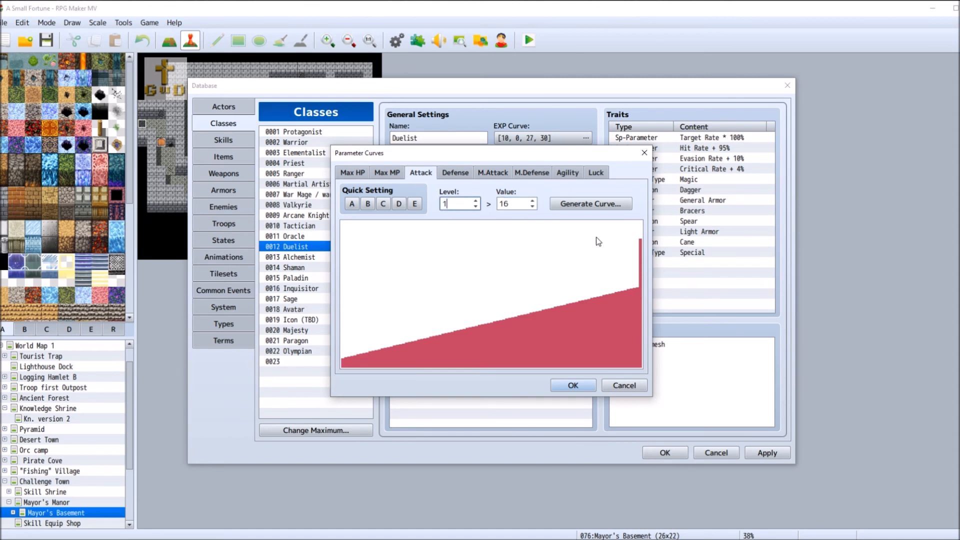
click(581, 386)
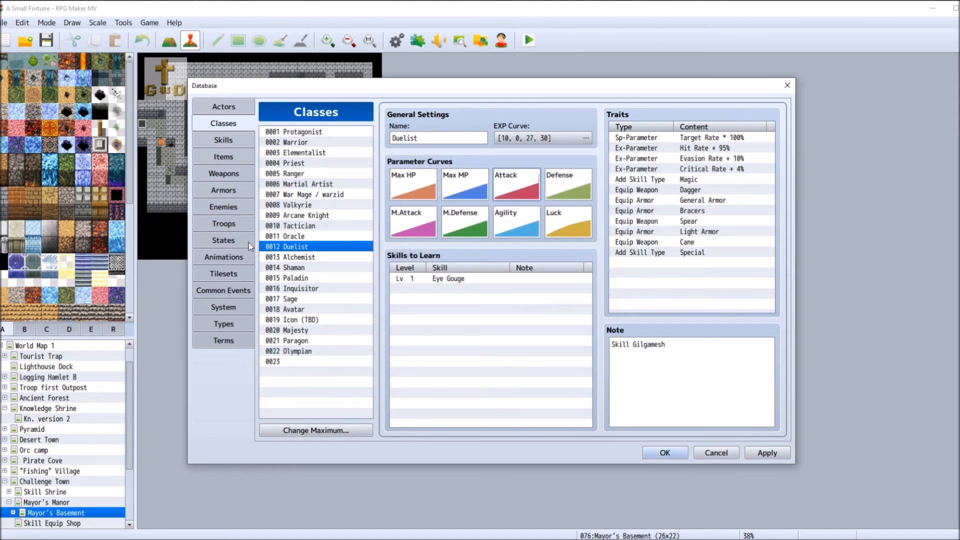
Check the level 1 and level 99 endpoint values of the Ranger's Attack curve.
click(338, 175)
double_click(516, 185)
click(591, 203)
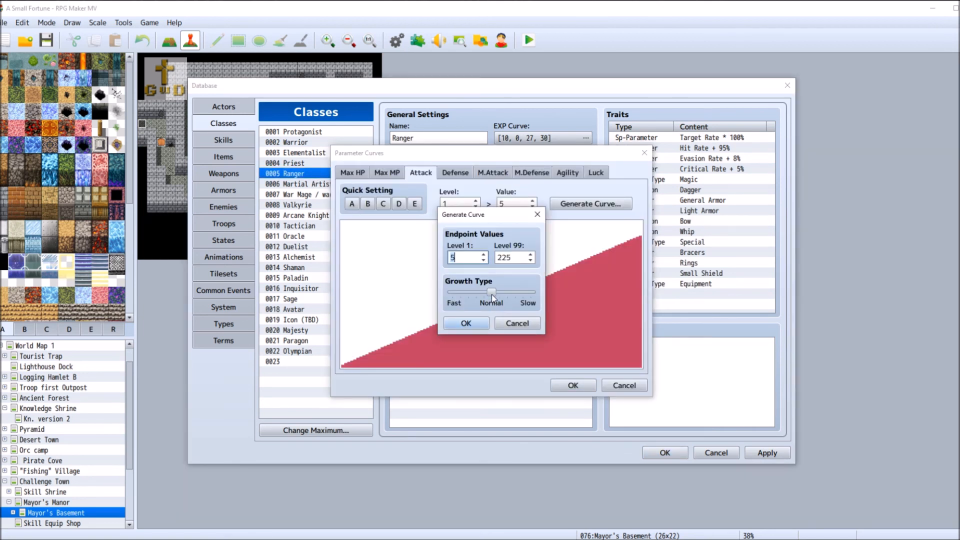
click(531, 324)
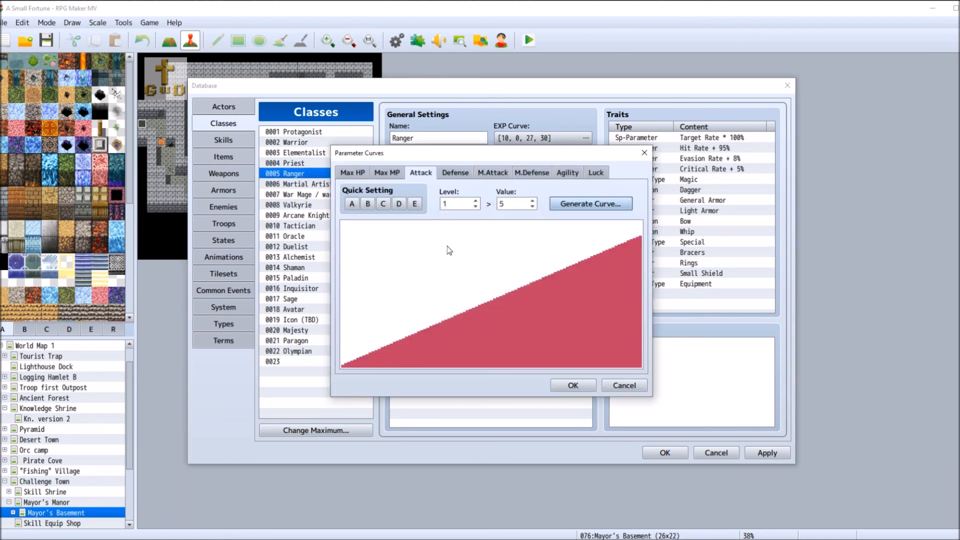
click(584, 386)
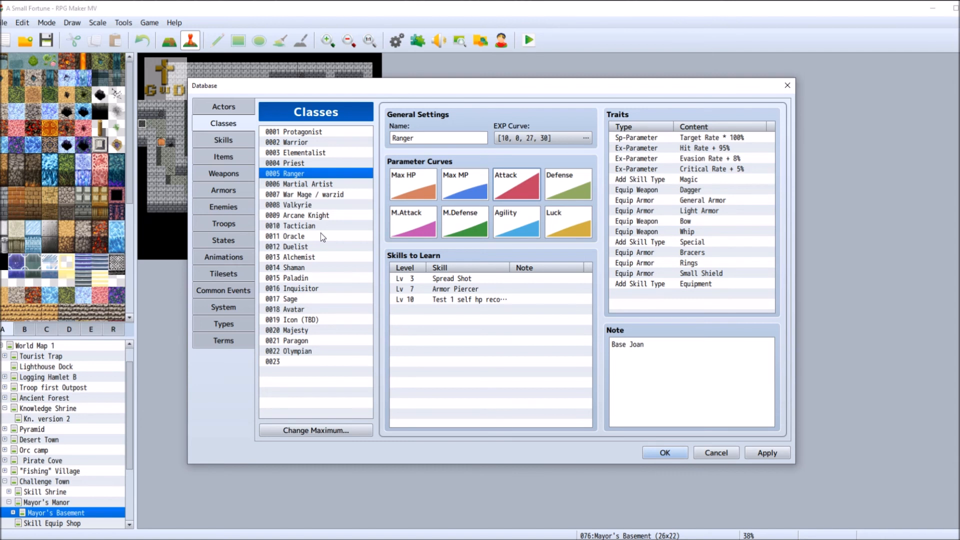
Set the Duelist's level 1 Attack to 5 and regenerate the curve up to 220 with Normal growth.
click(320, 246)
double_click(526, 179)
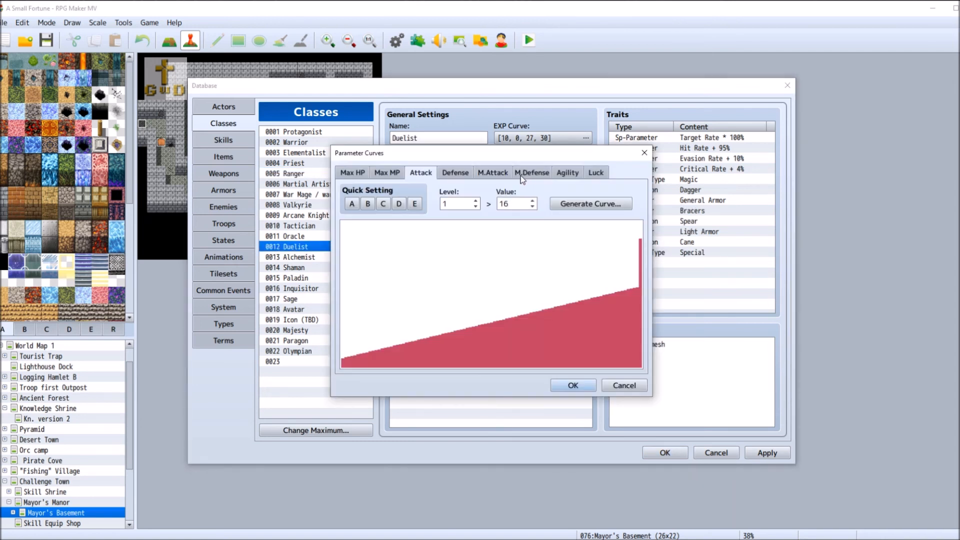
text(5)
click(604, 207)
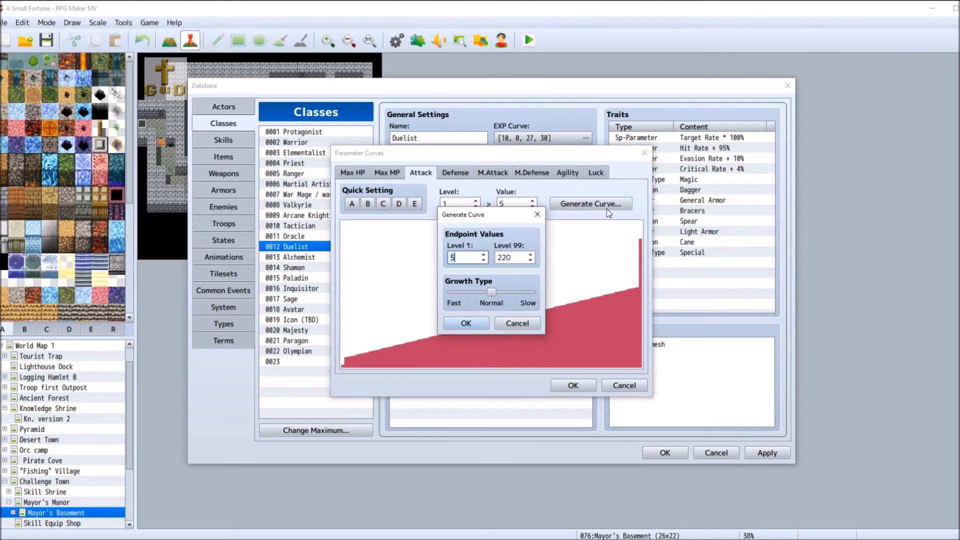
click(475, 323)
click(580, 386)
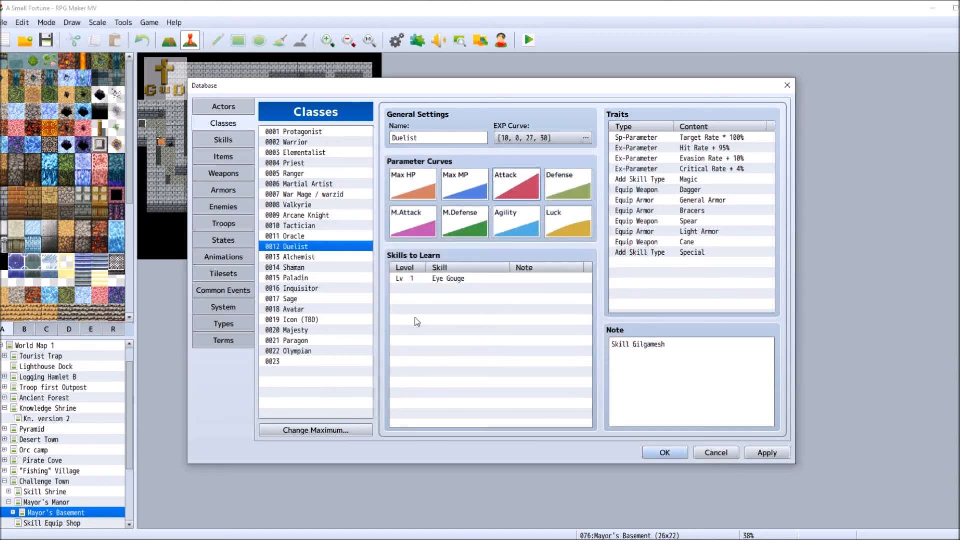
Set the Ranger class's Agility value at level 99 to 285.
click(309, 173)
double_click(517, 223)
double_click(459, 203)
text(99)
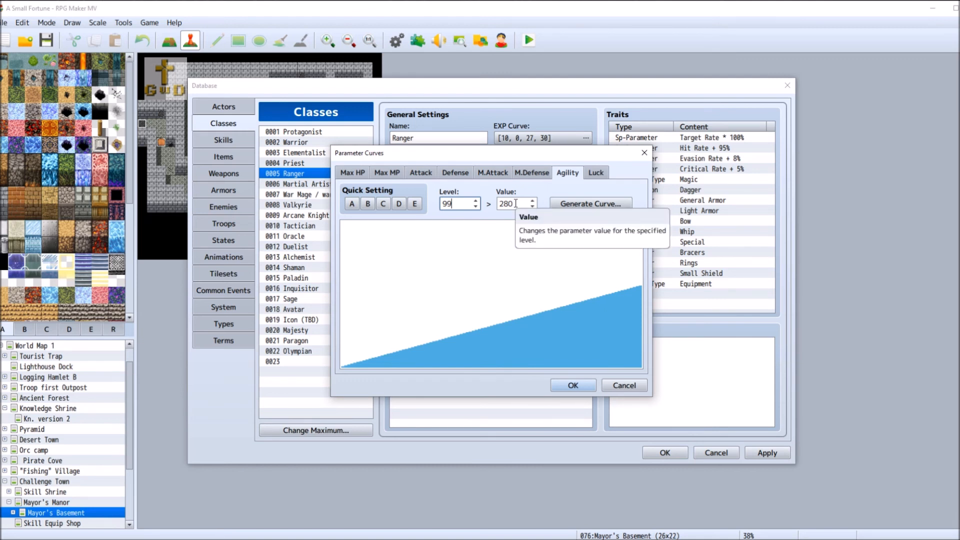
key(Tab)
text(285)
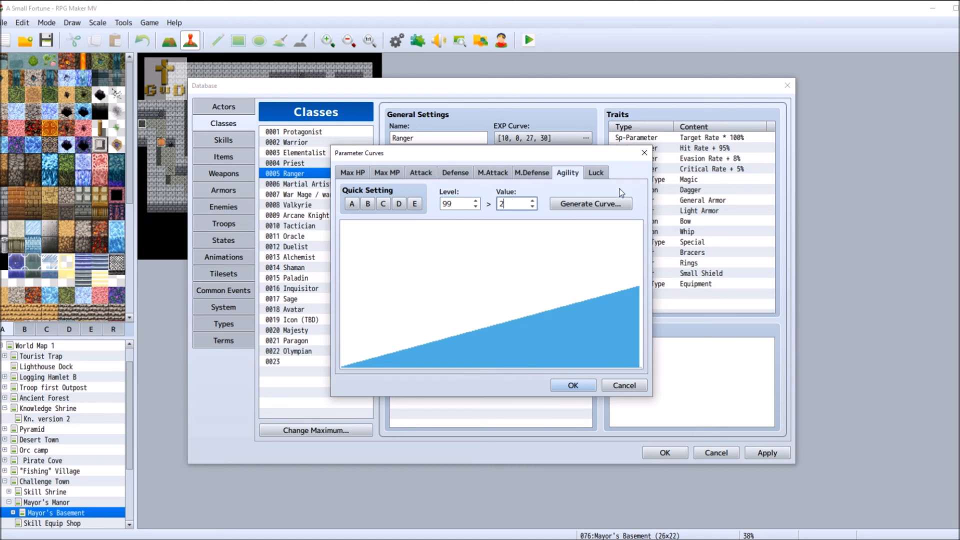
Regenerate the Ranger's Agility curve from 5 to 285 with a growth type faster than Normal.
click(592, 207)
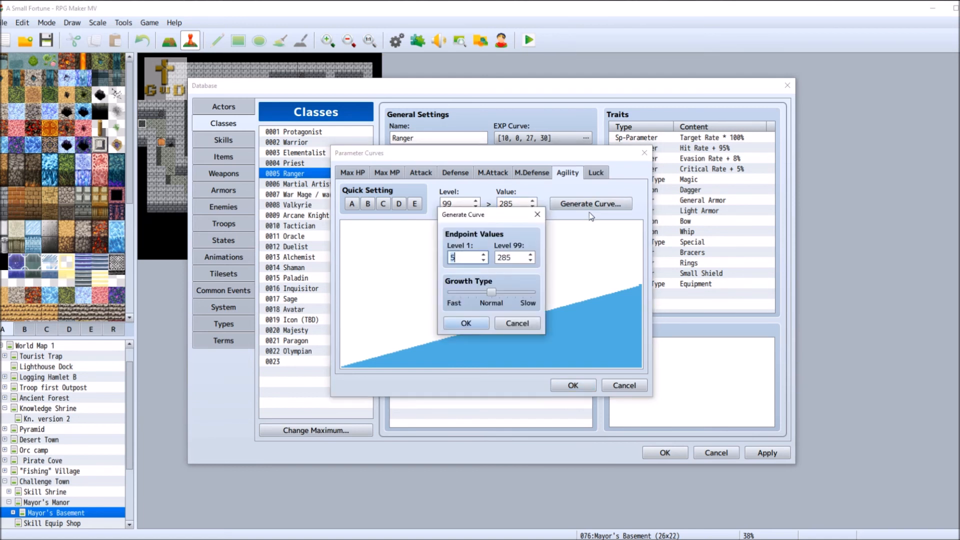
click(489, 295)
click(466, 325)
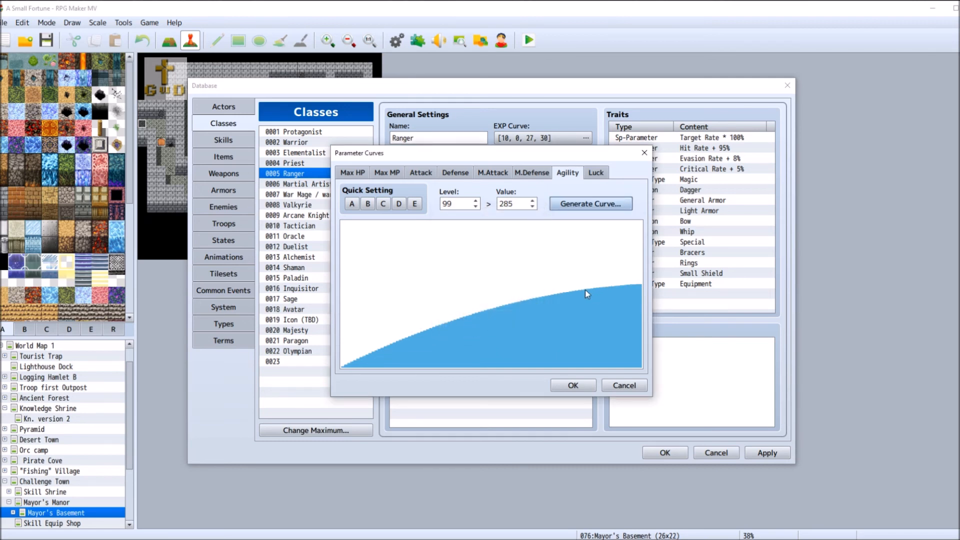
click(573, 384)
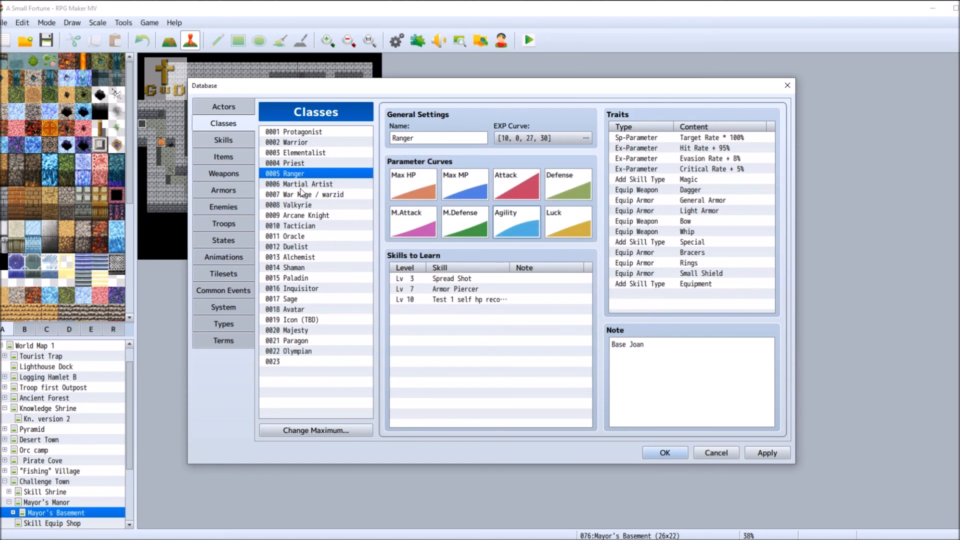
Compare the parameter curves of the Warrior, Elementalist, Priest, Ranger and Duelist classes.
click(310, 143)
click(320, 153)
click(326, 164)
click(331, 175)
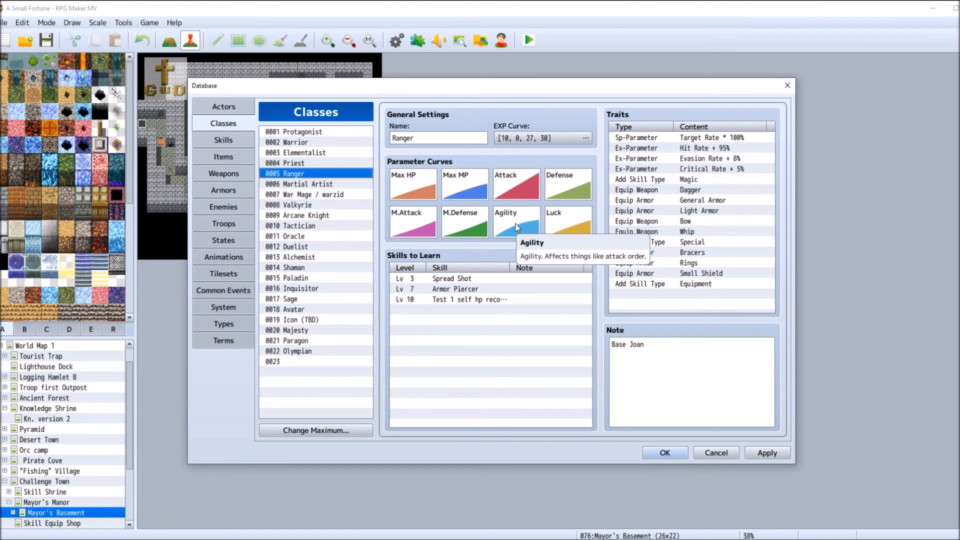
click(320, 142)
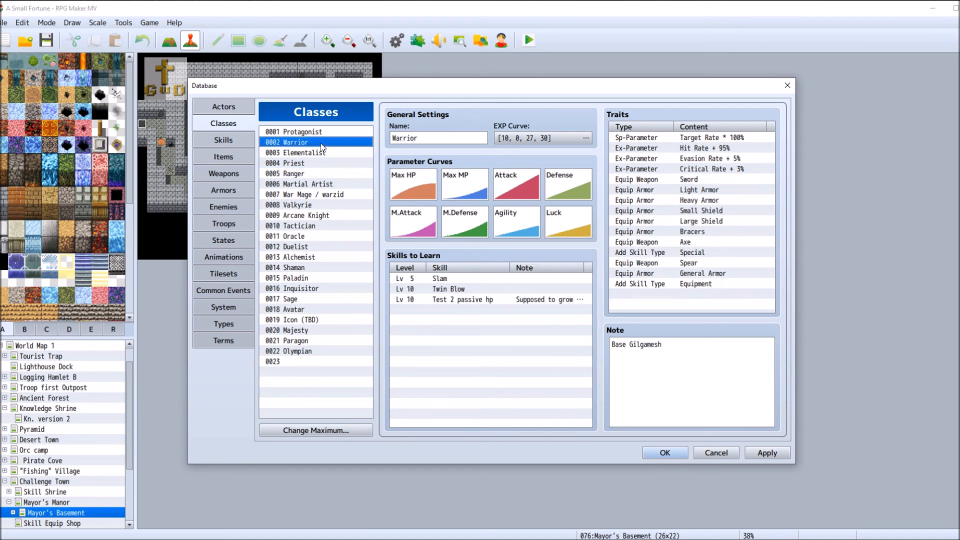
click(295, 154)
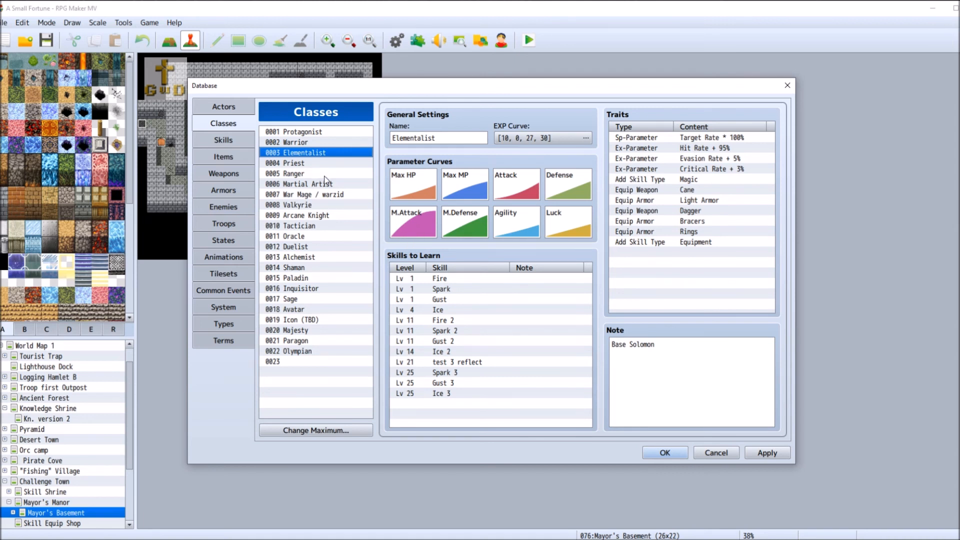
click(323, 246)
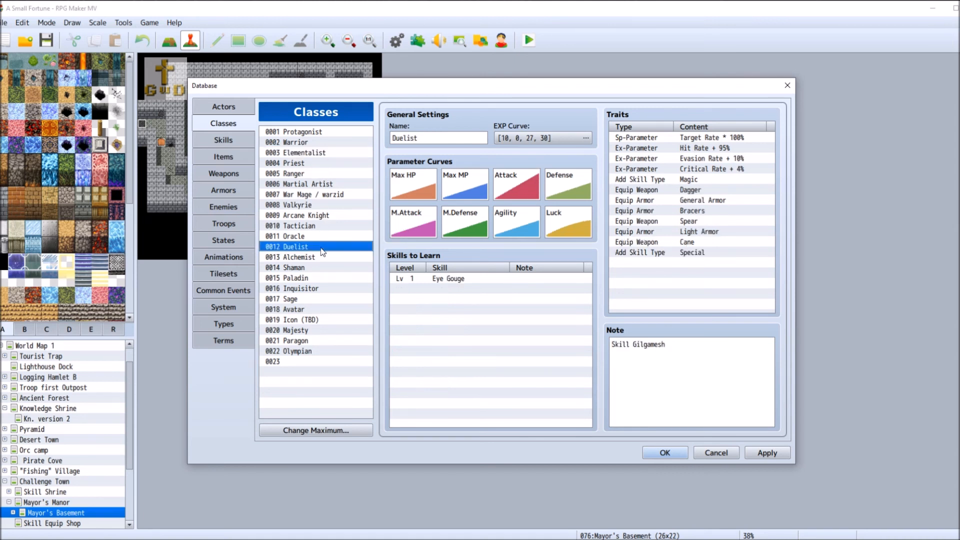
Check the Ranger class's Agility value at level 99 without changing its curve.
click(318, 173)
double_click(519, 223)
double_click(453, 204)
text(99)
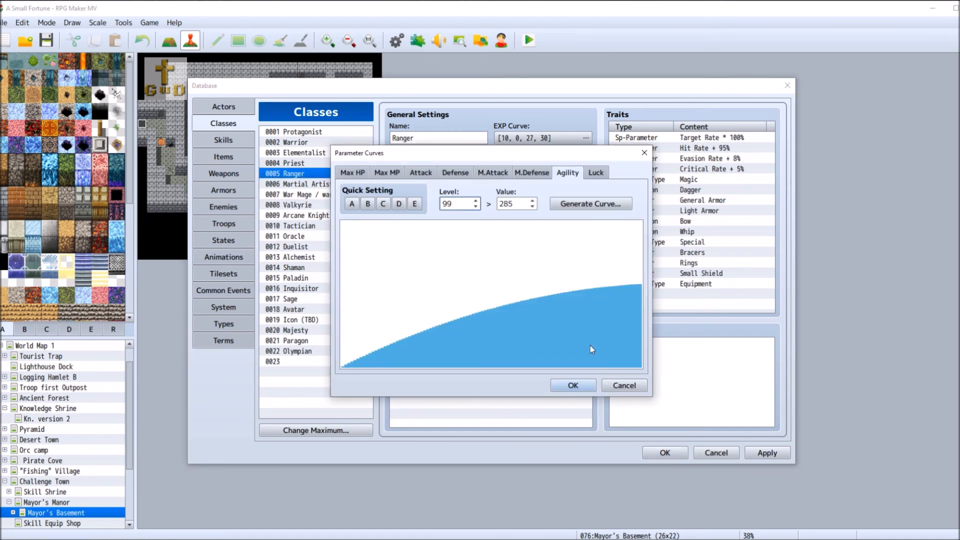
click(624, 385)
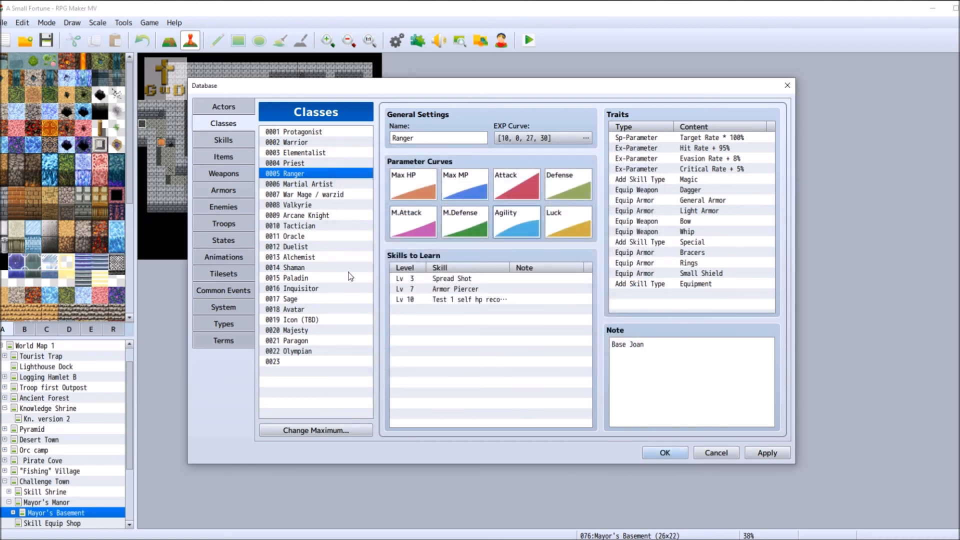
Set the Duelist's Agility to 5 at level 1 and 280 at level 99.
click(318, 247)
double_click(518, 224)
double_click(513, 202)
text(5)
double_click(468, 199)
text(99)
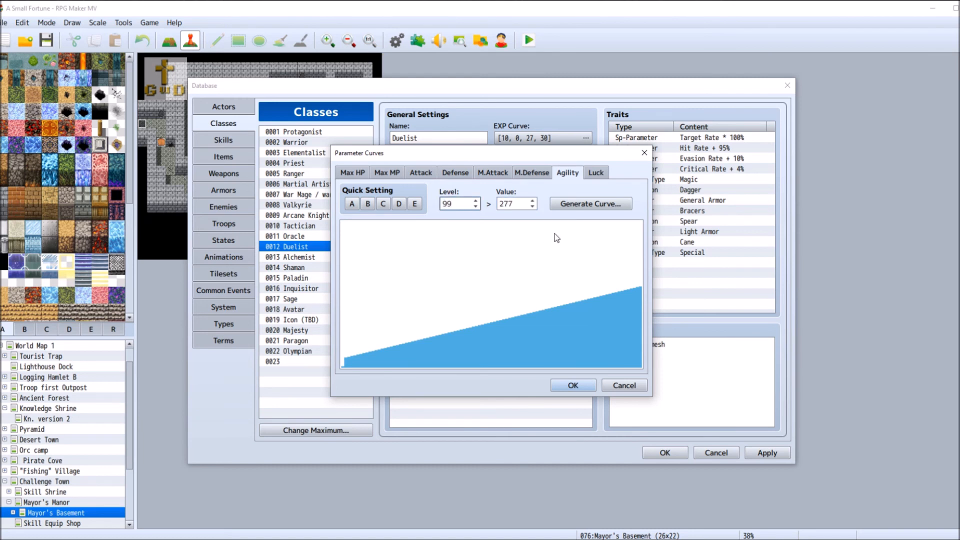
key(Tab)
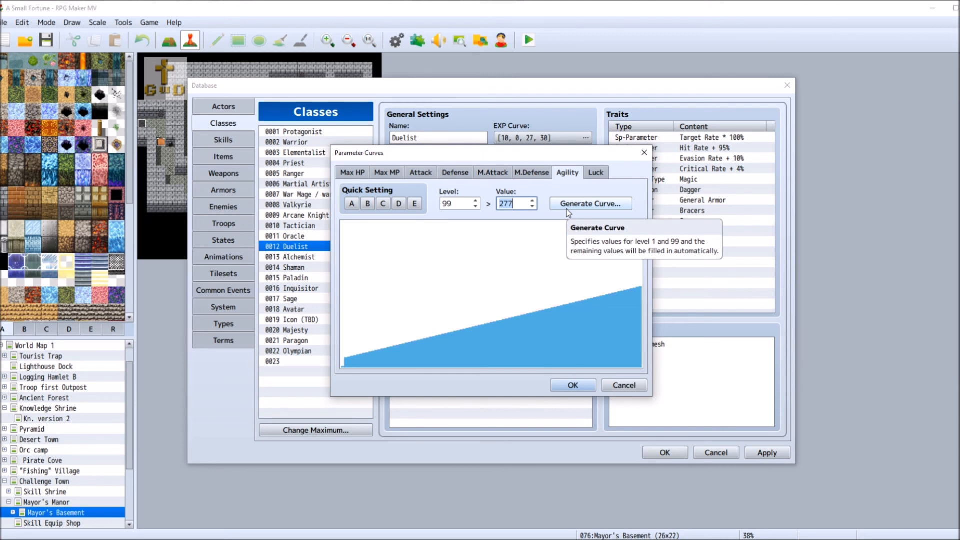
text(28)
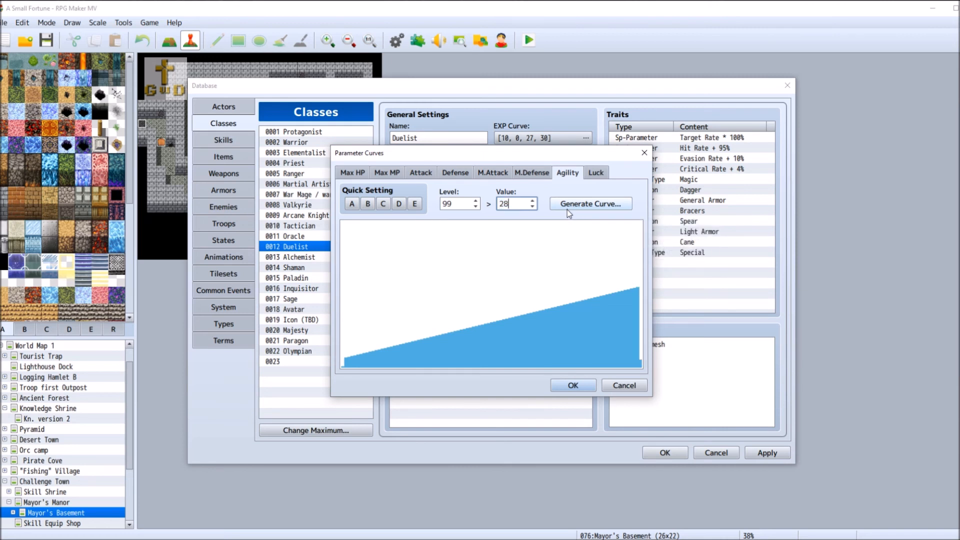
text(0)
Regenerate the Duelist's Agility curve from 5 to 280 with growth about halfway between Fast and Normal.
click(592, 204)
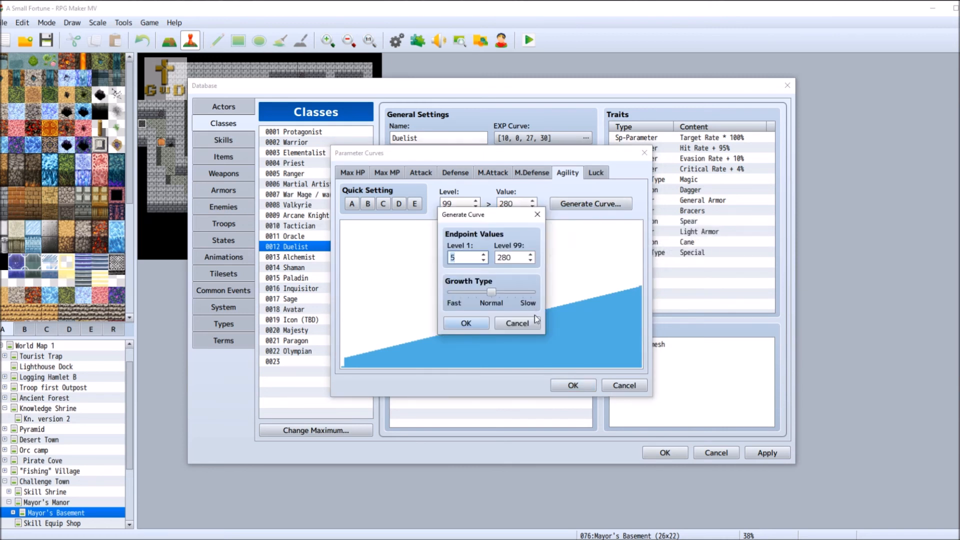
drag(493, 294, 468, 294)
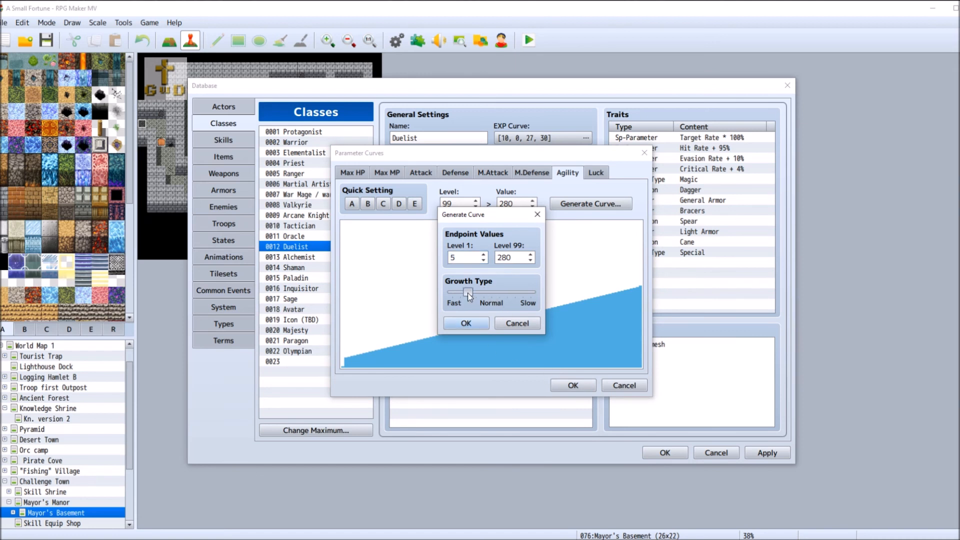
click(466, 324)
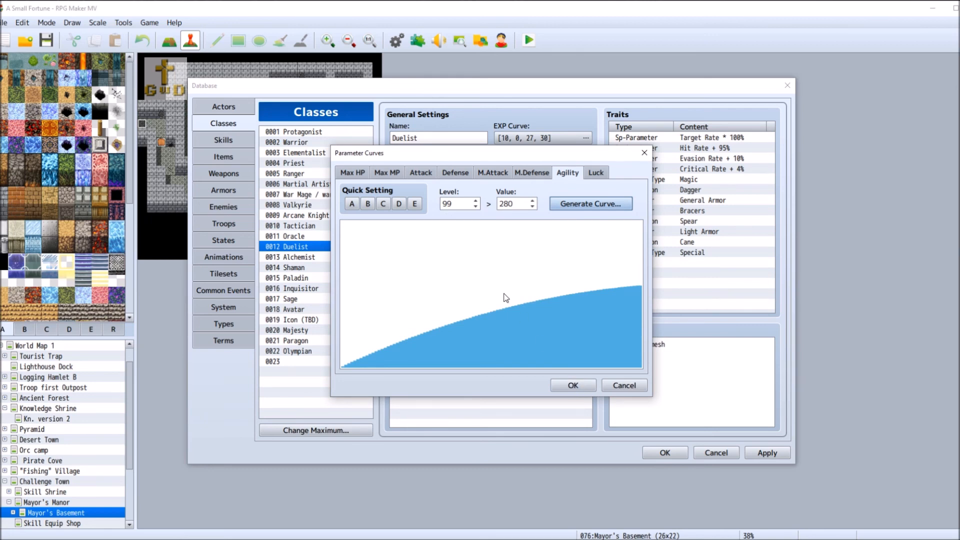
click(586, 386)
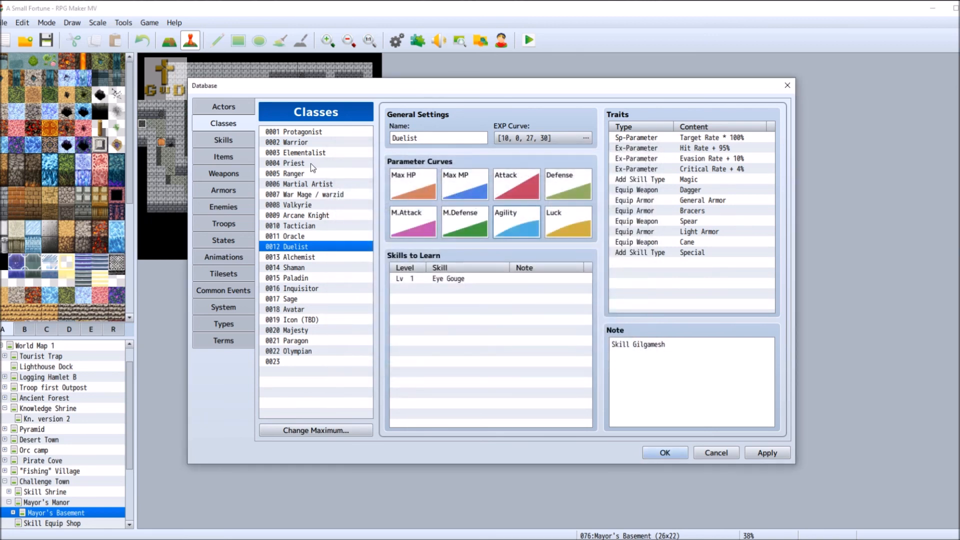
Set the Ranger's level 1 Agility to 8 and regenerate the curve from 8 to 285 with growth close to Fast.
click(330, 174)
double_click(526, 224)
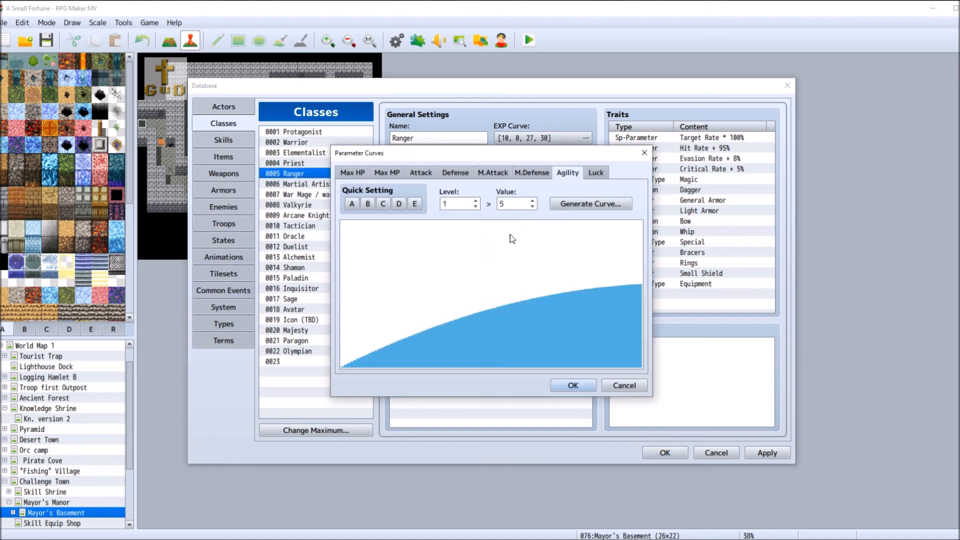
drag(501, 204, 538, 205)
click(571, 204)
drag(489, 292, 460, 292)
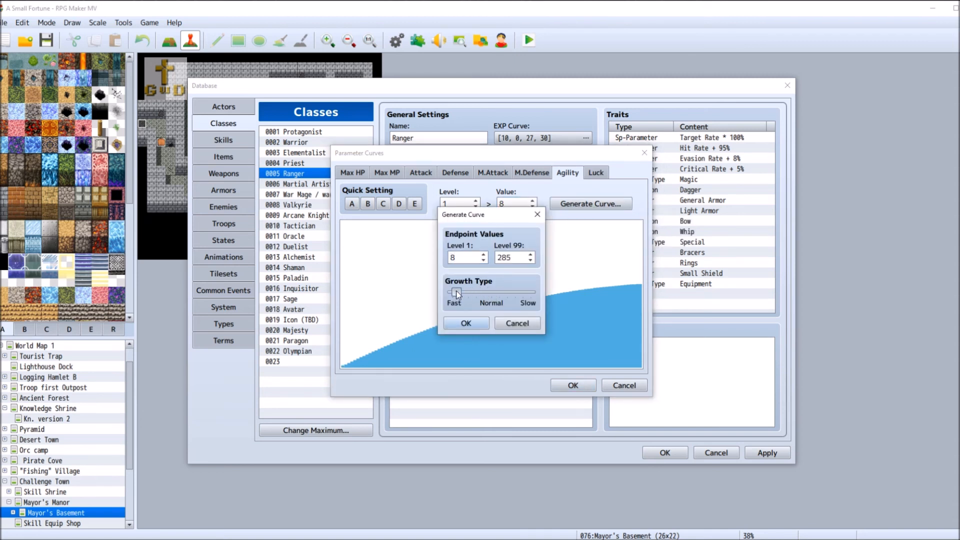
click(466, 324)
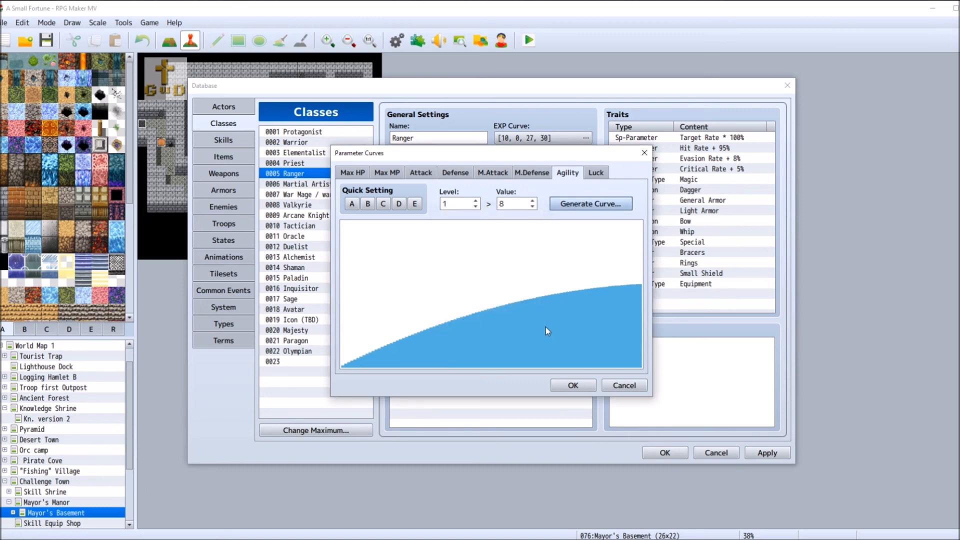
click(573, 386)
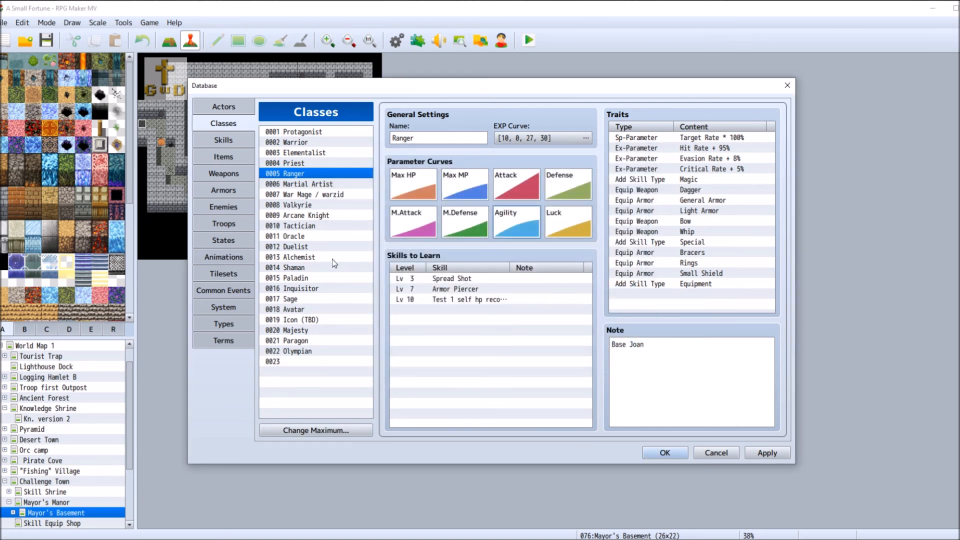
Compare the Duelist's curves with the Ranger's and check the Ranger's Max HP at level 99.
click(321, 246)
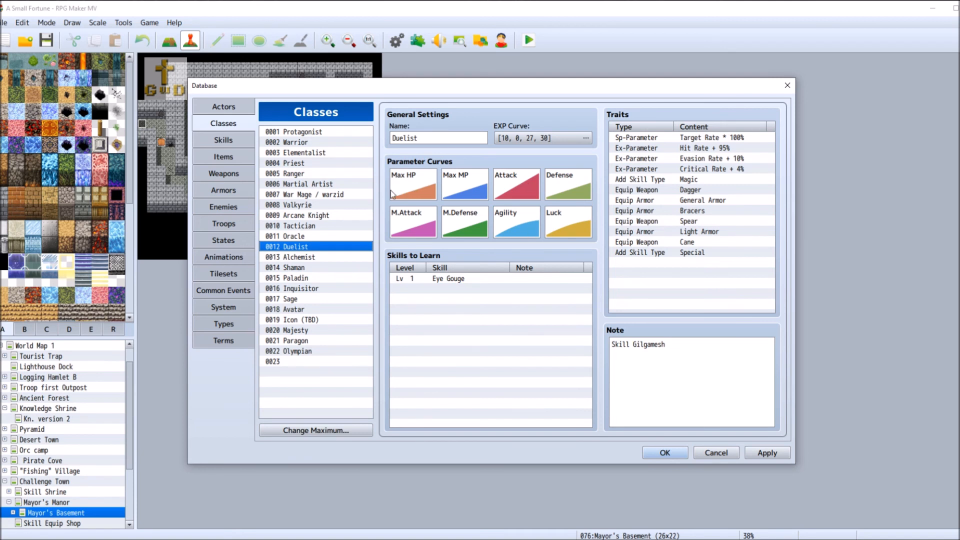
click(311, 173)
double_click(416, 179)
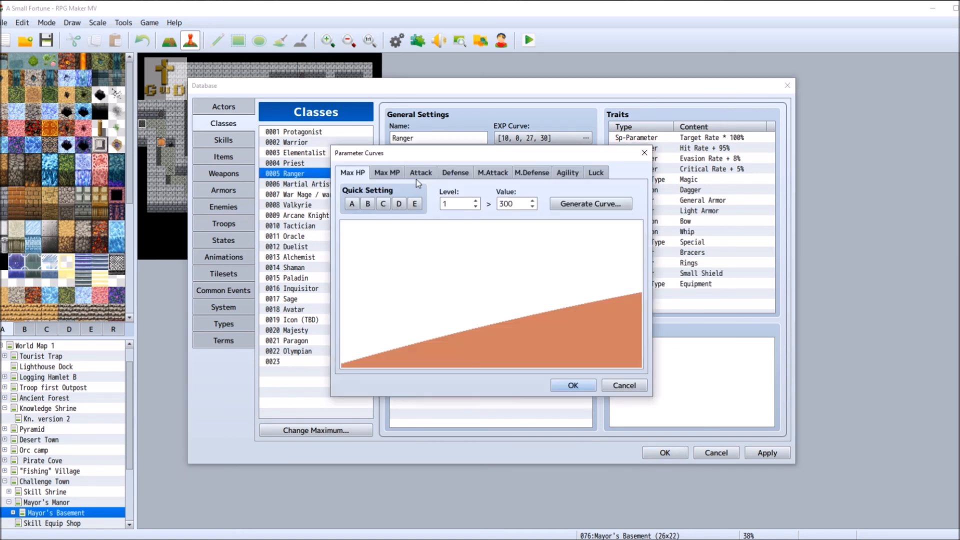
click(452, 204)
key(BackSpace)
text(99)
click(589, 386)
Regenerate the Duelist's Max HP curve from 300 at level 1 to 5130 at level 99, with growth faster than Normal.
click(324, 246)
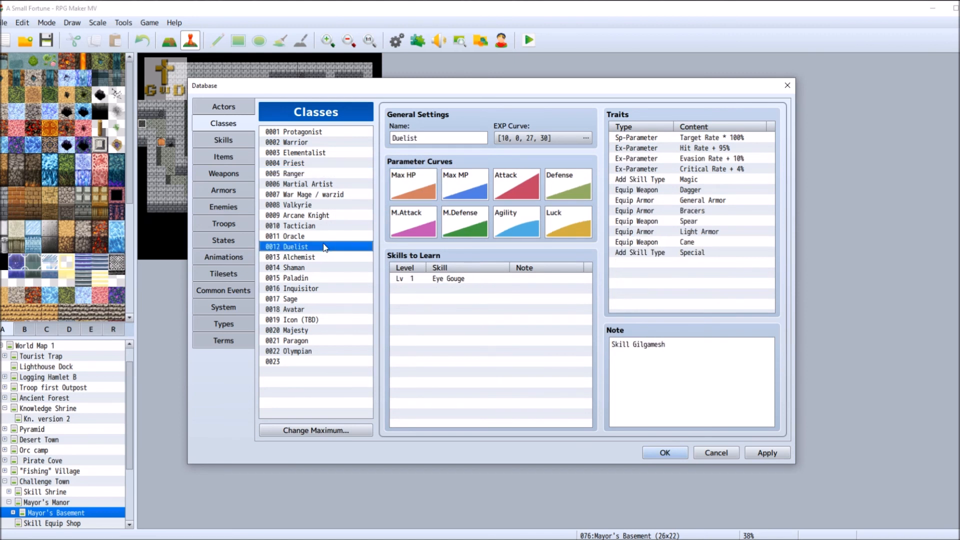
double_click(419, 172)
double_click(453, 203)
text(99)
double_click(513, 203)
text(5130)
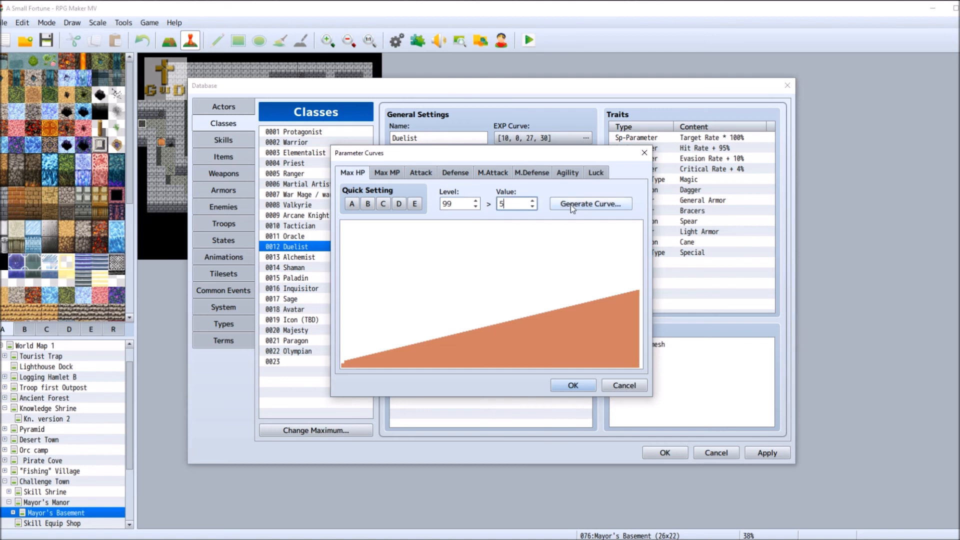
click(572, 205)
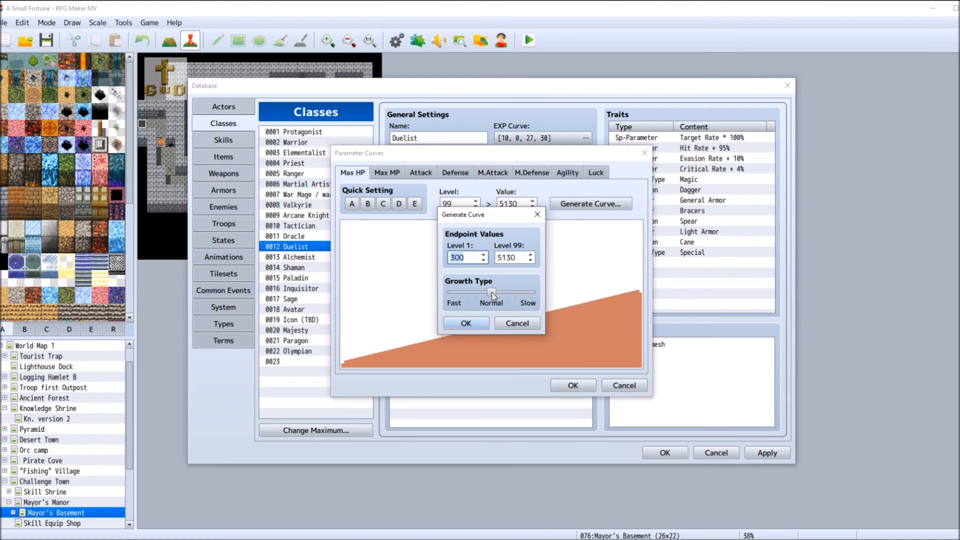
click(466, 323)
click(573, 385)
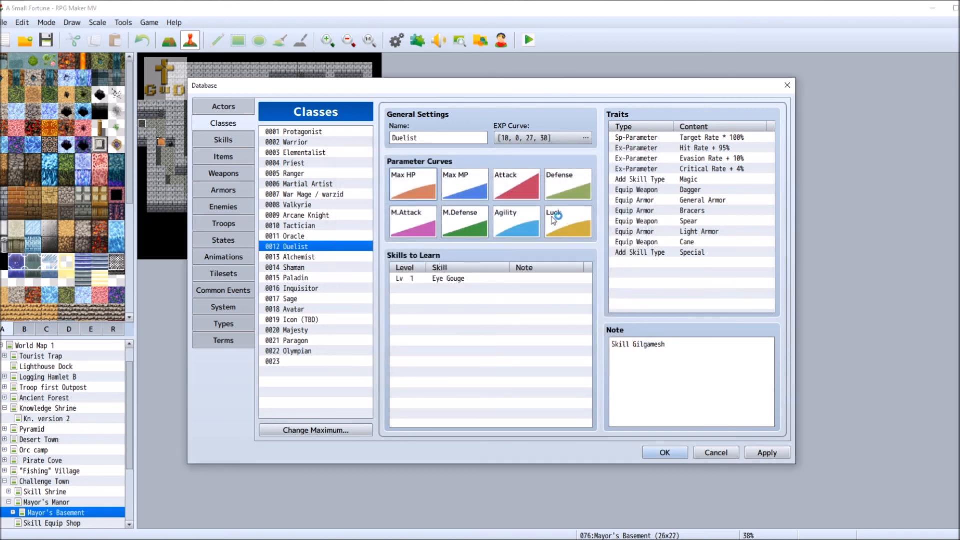
Check the Duelist's Defense curve.
double_click(582, 185)
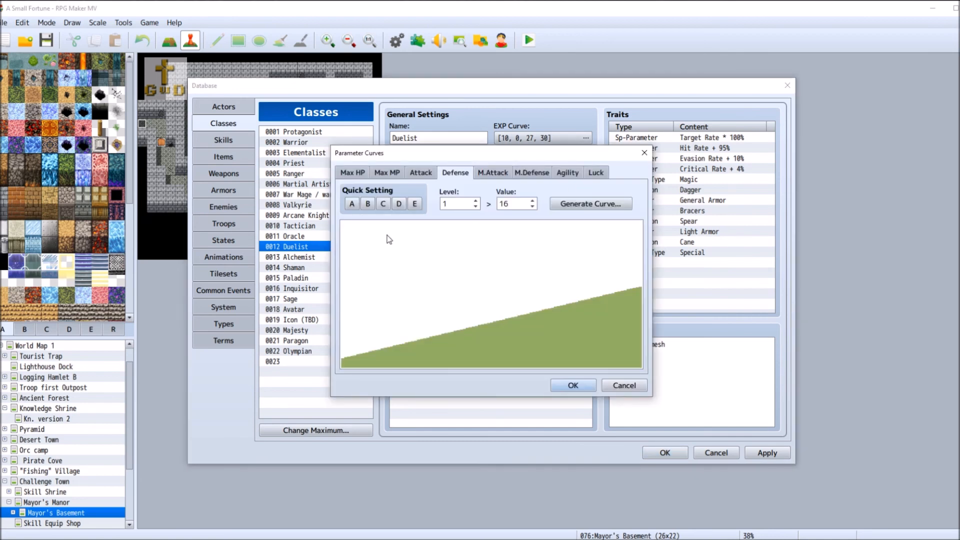
key(Return)
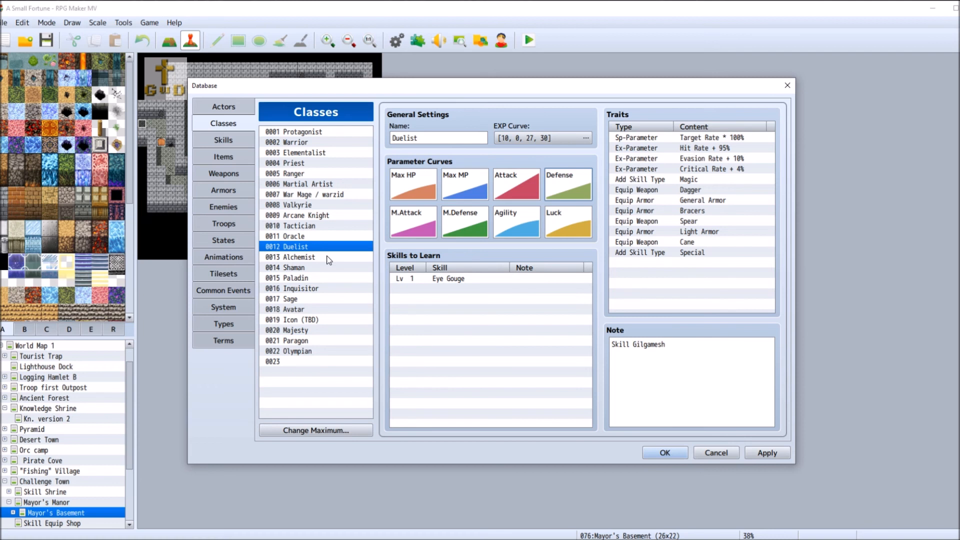
Set the Shaman's Agility to 5 at level 1 and 276 at level 99.
click(311, 267)
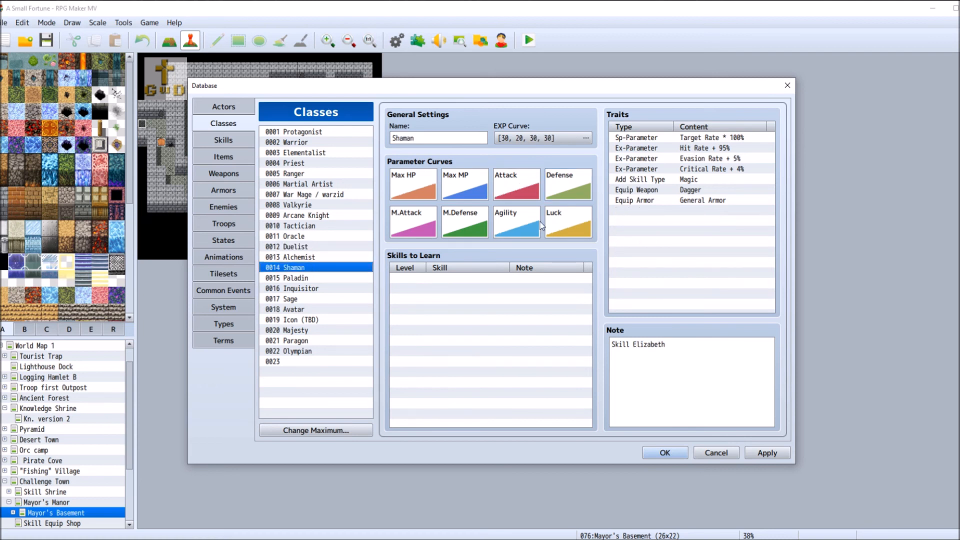
double_click(510, 224)
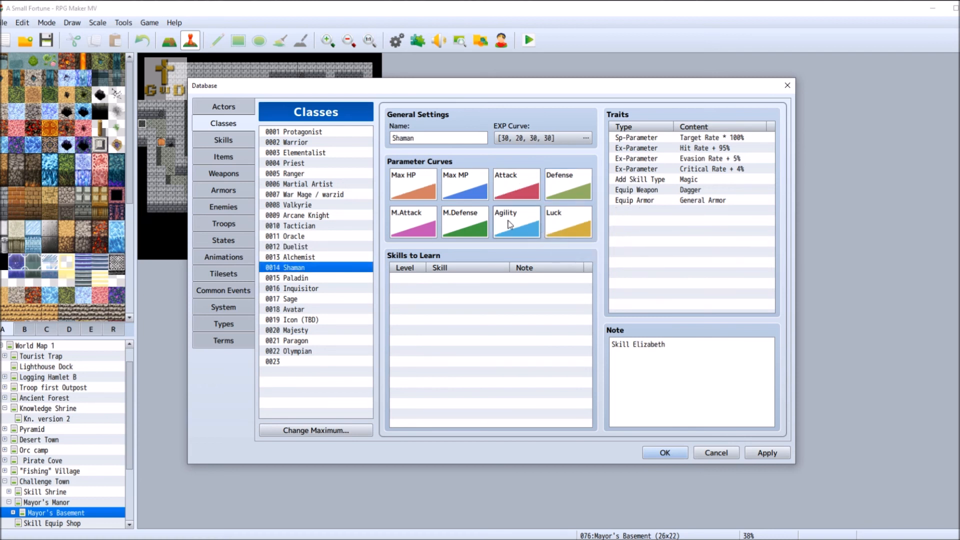
double_click(505, 204)
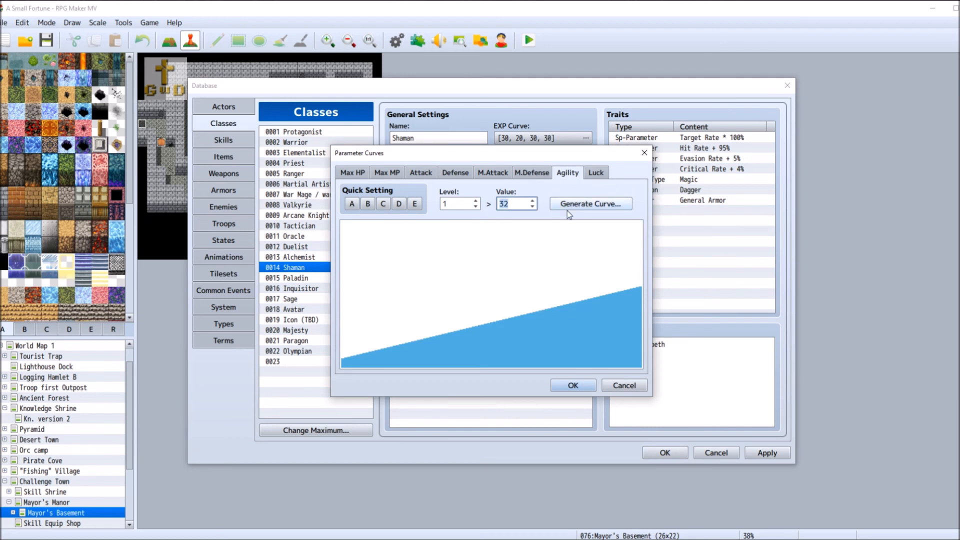
text(5)
click(457, 206)
key(BackSpace)
text(99)
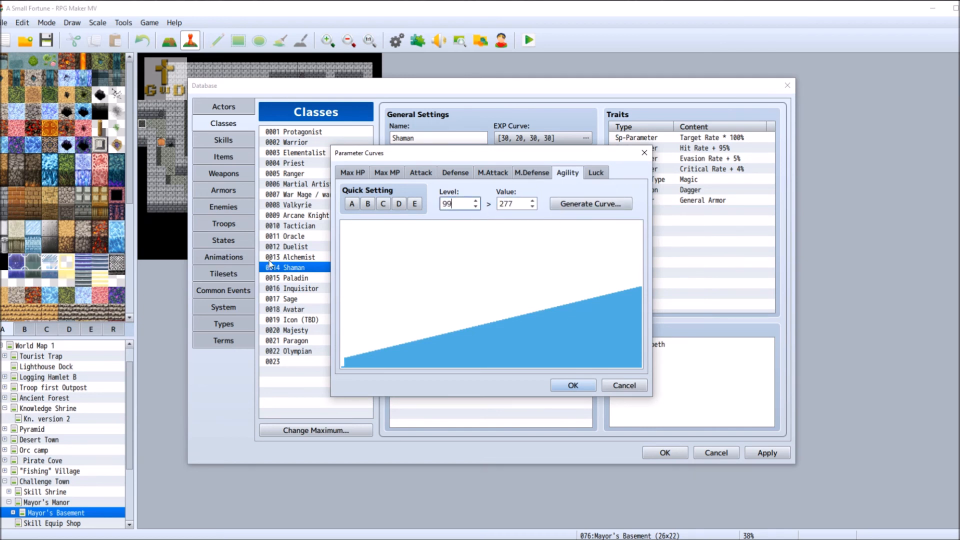
double_click(516, 204)
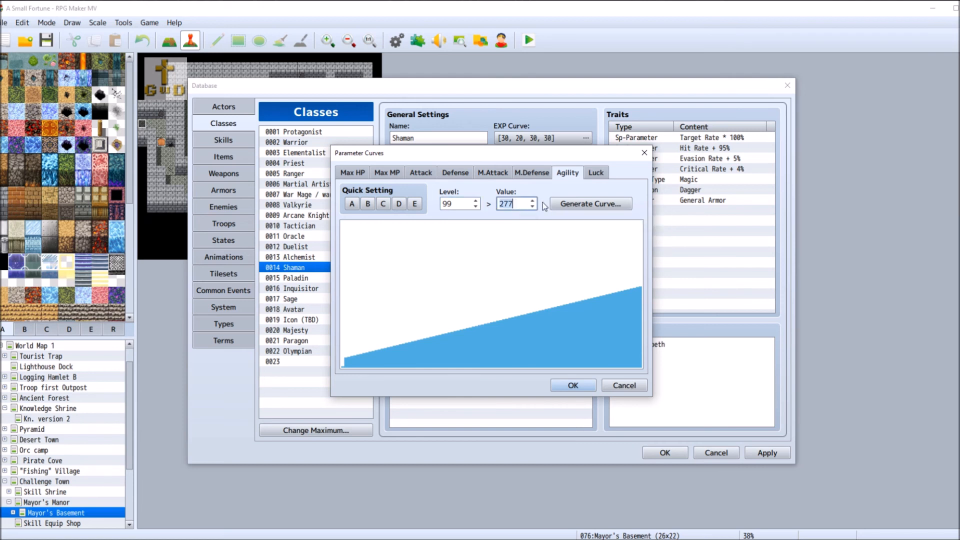
text(27)
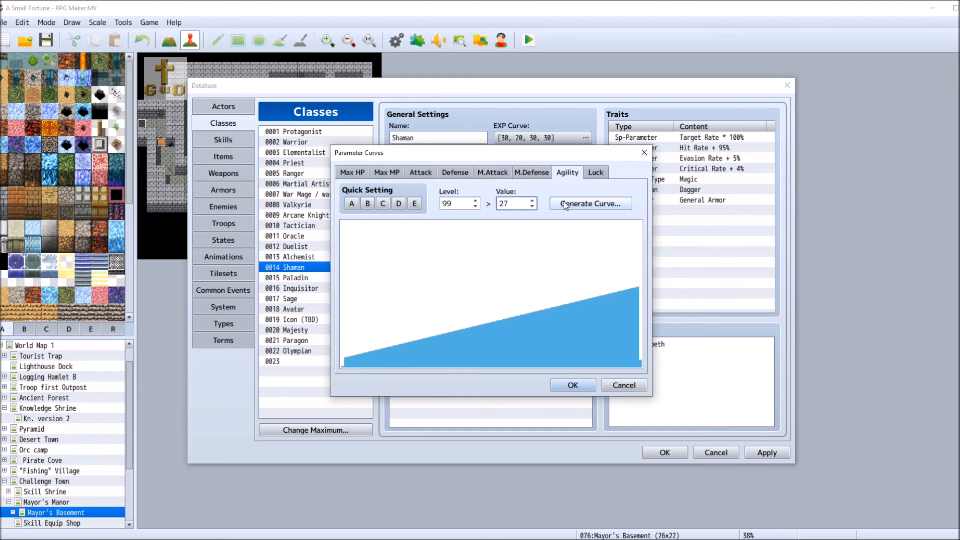
text(6)
Regenerate the Shaman's Agility curve from 5 to 276 with growth between Fast and Normal.
click(565, 204)
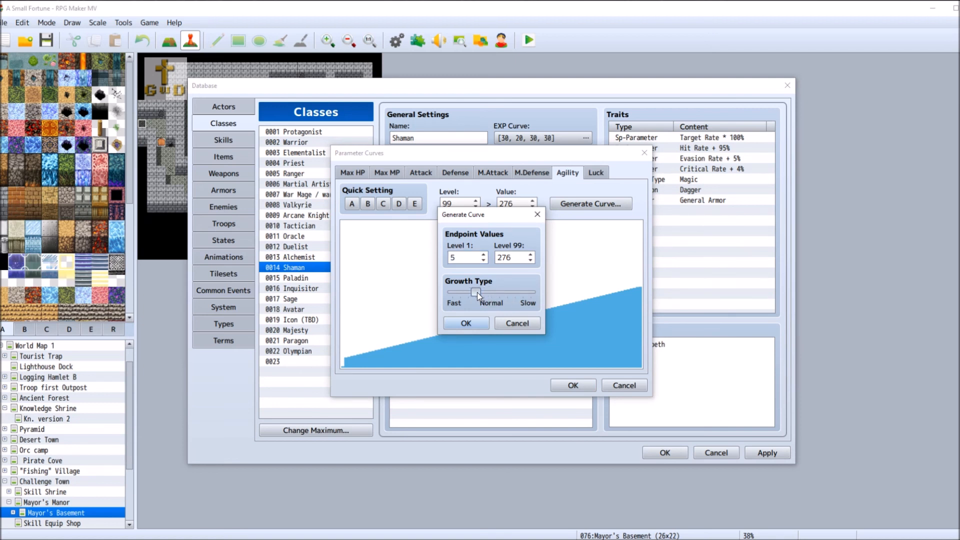
click(465, 323)
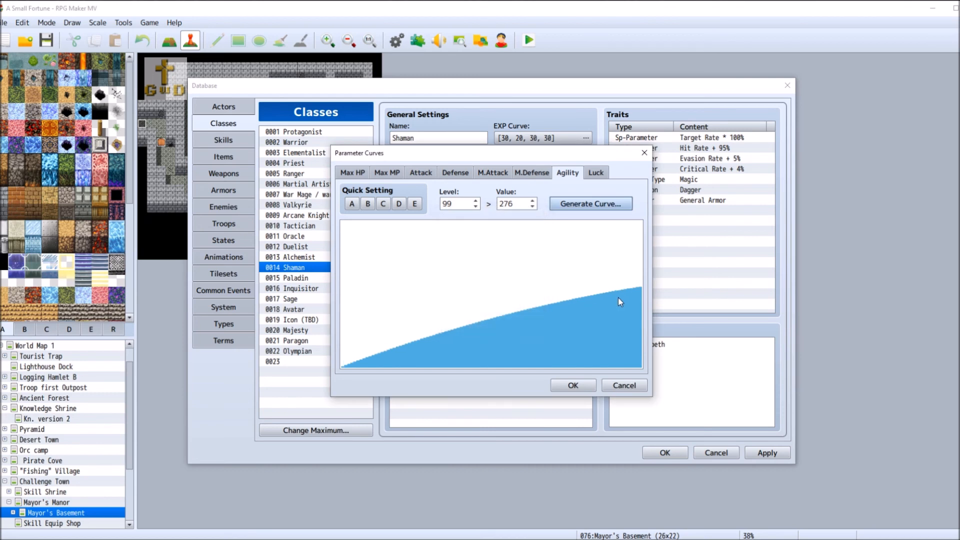
click(572, 385)
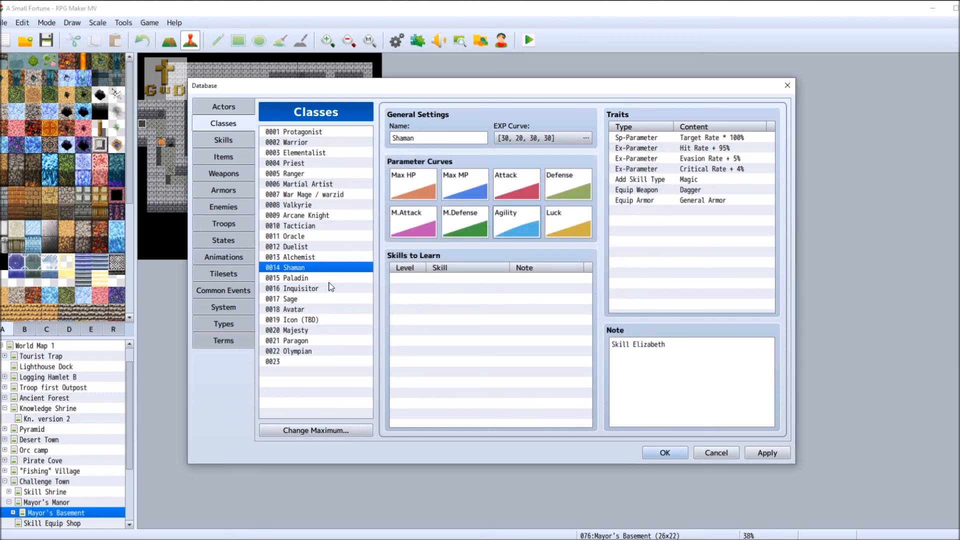
Set the Alchemist's Agility to 5 at level 1 and 276 at level 99.
click(290, 257)
double_click(516, 221)
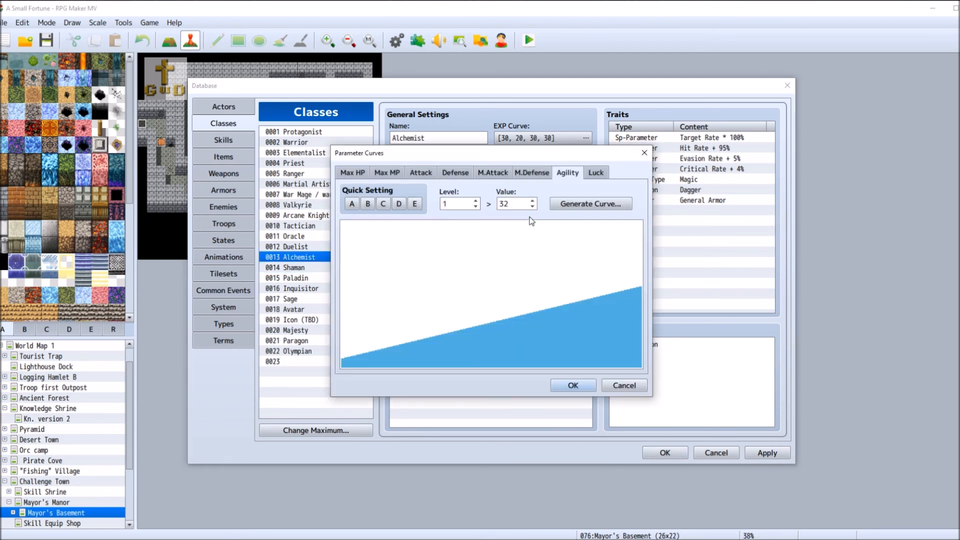
double_click(511, 209)
text(7)
key(BackSpace)
text(6)
key(BackSpace)
key(shift+Tab)
text(99)
key(Tab)
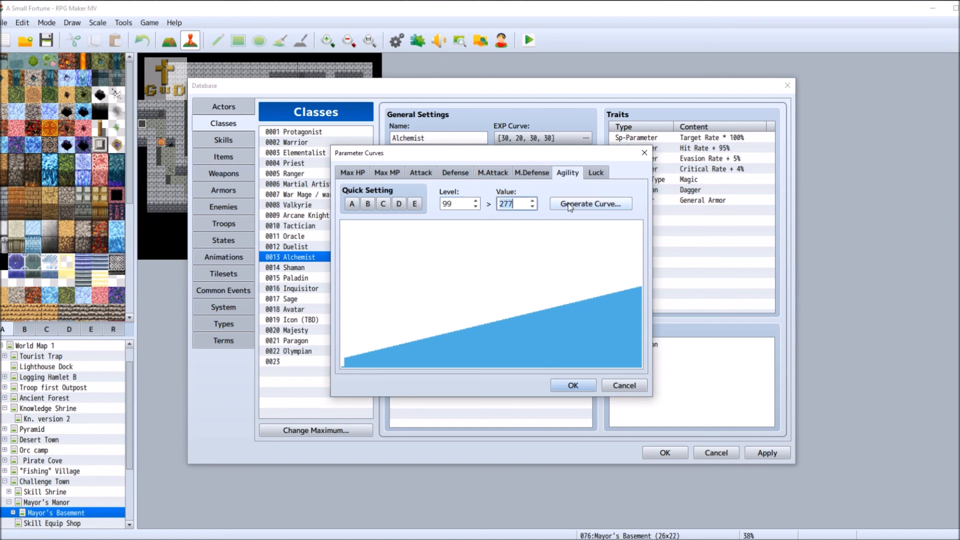
text(276)
Regenerate the Alchemist's Agility curve from 5 to 276 with Normal growth.
click(605, 203)
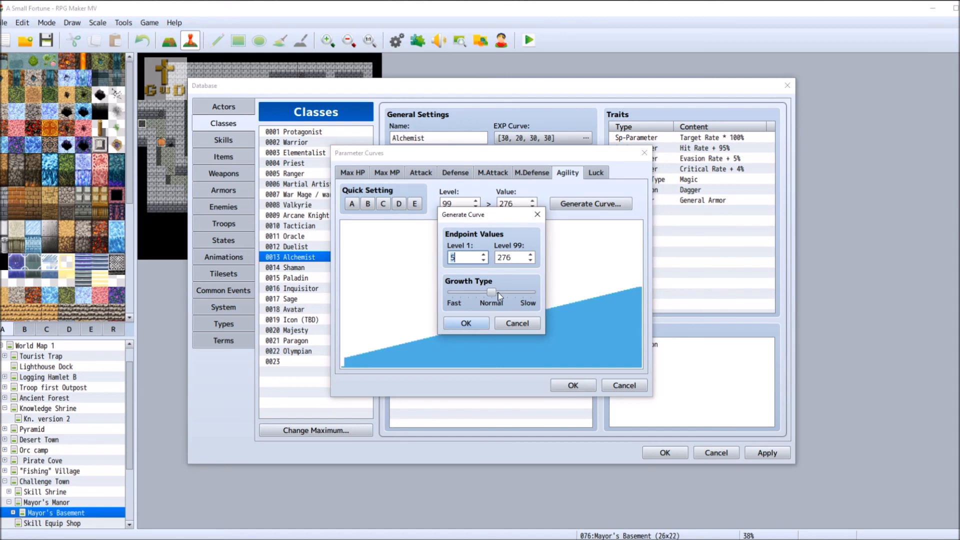
click(479, 324)
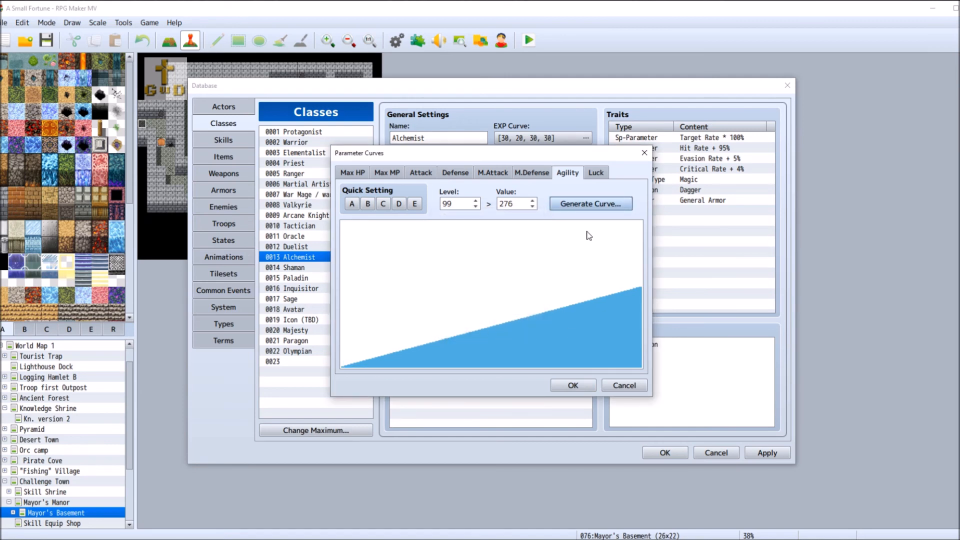
click(576, 386)
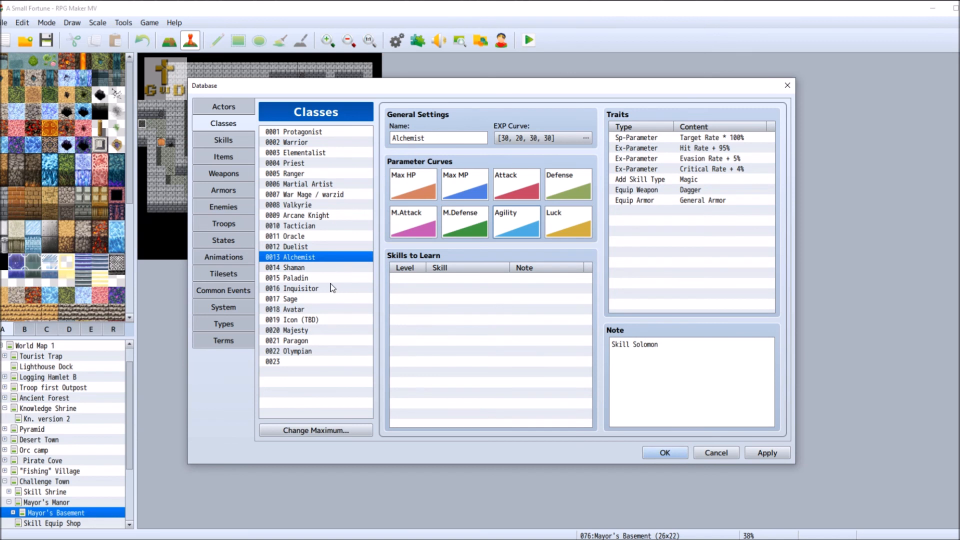
Set the Duelist's level 1 Agility to 7 and regenerate the curve up to 280 with growth about halfway between Fast and Normal.
click(311, 269)
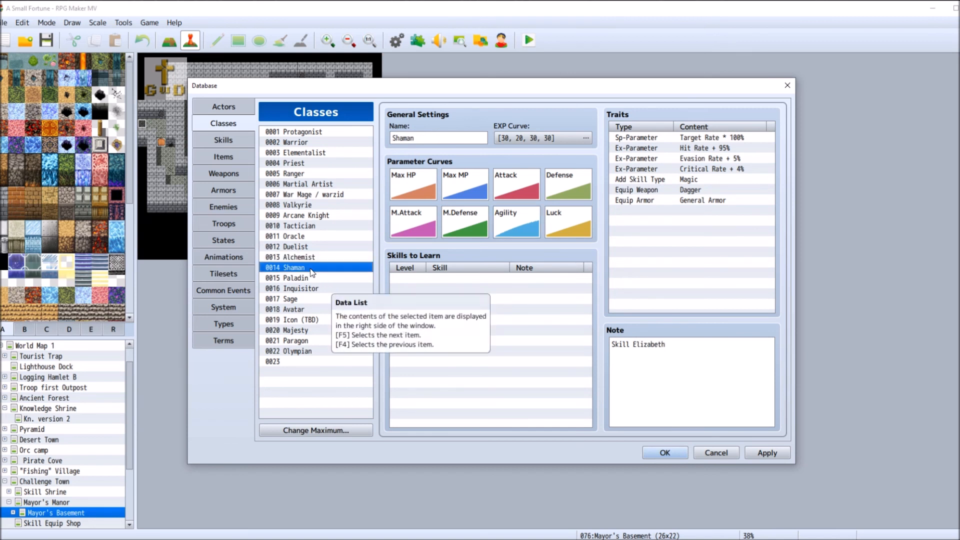
click(322, 257)
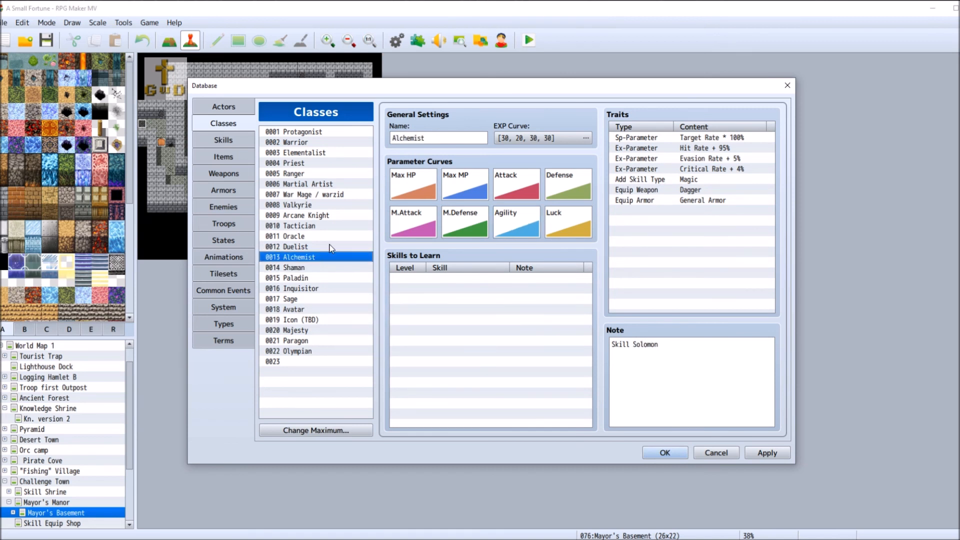
click(333, 247)
double_click(518, 227)
click(513, 205)
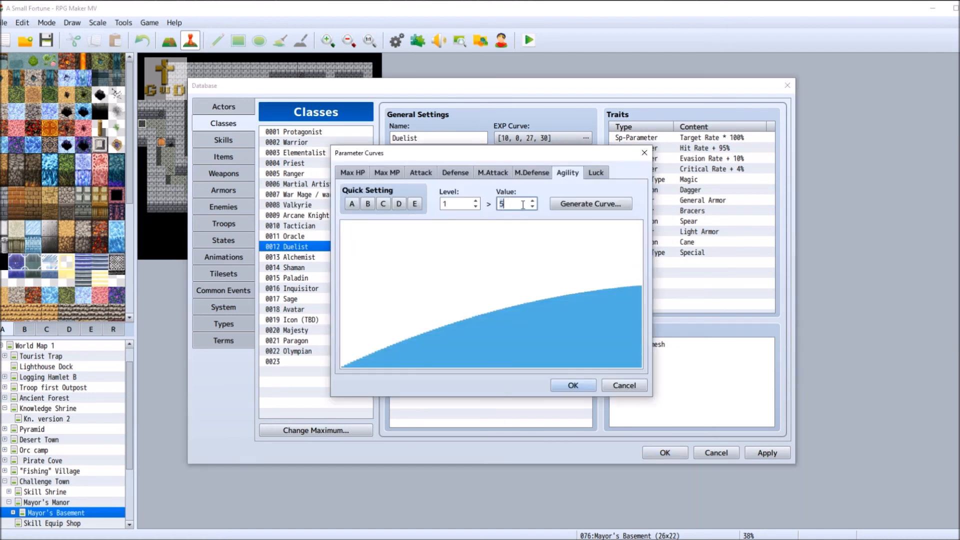
text(7)
click(606, 202)
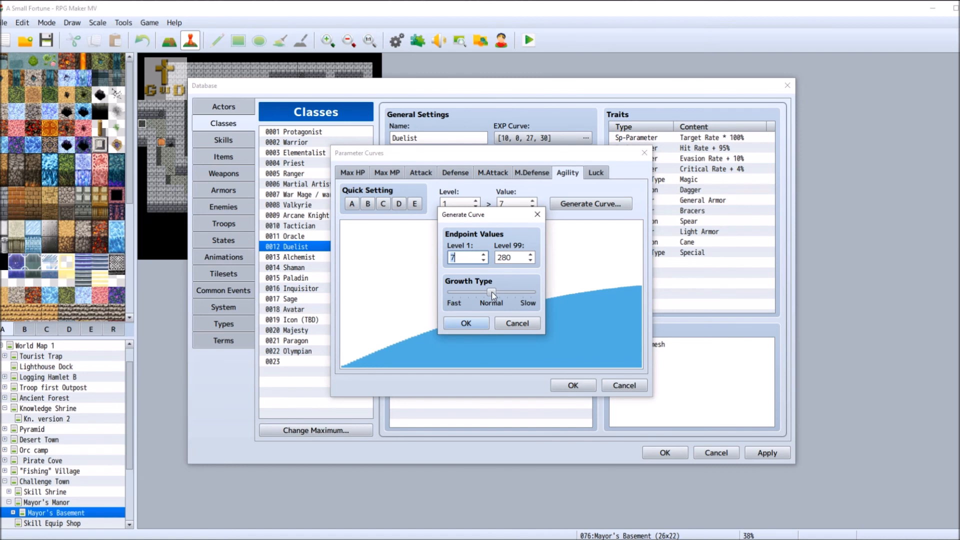
drag(492, 292, 472, 292)
key(Return)
key(Return)
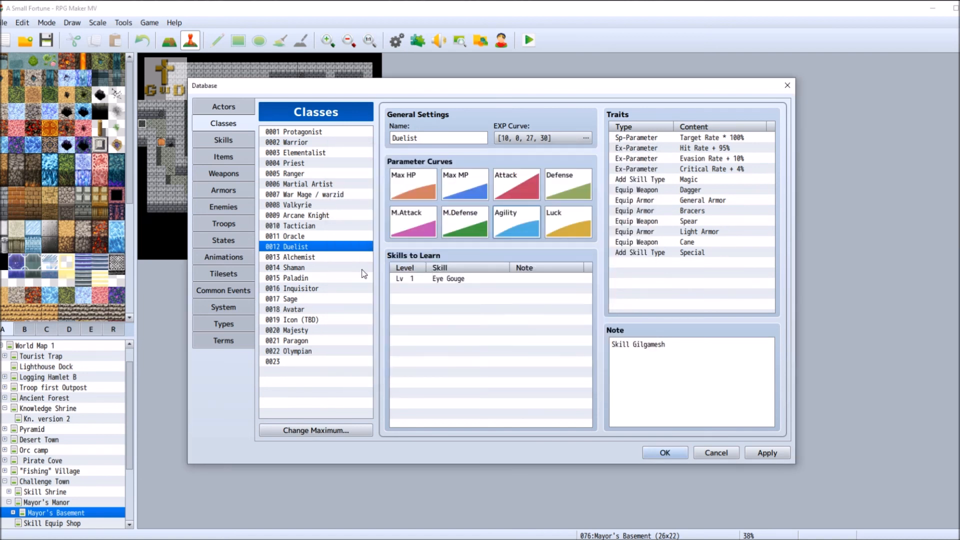
Set the Alchemist's level 1 Attack to 5 after comparing the class with the Duelist.
click(310, 258)
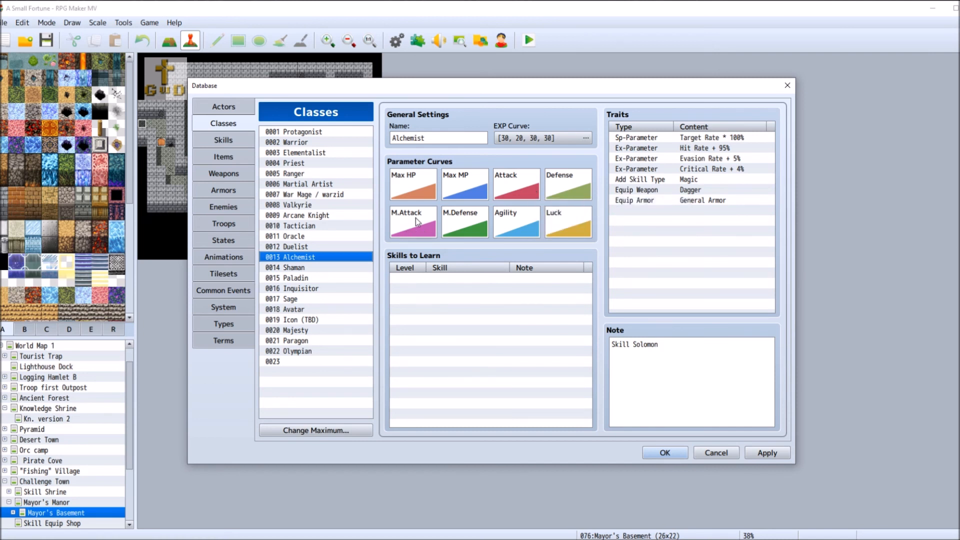
click(329, 248)
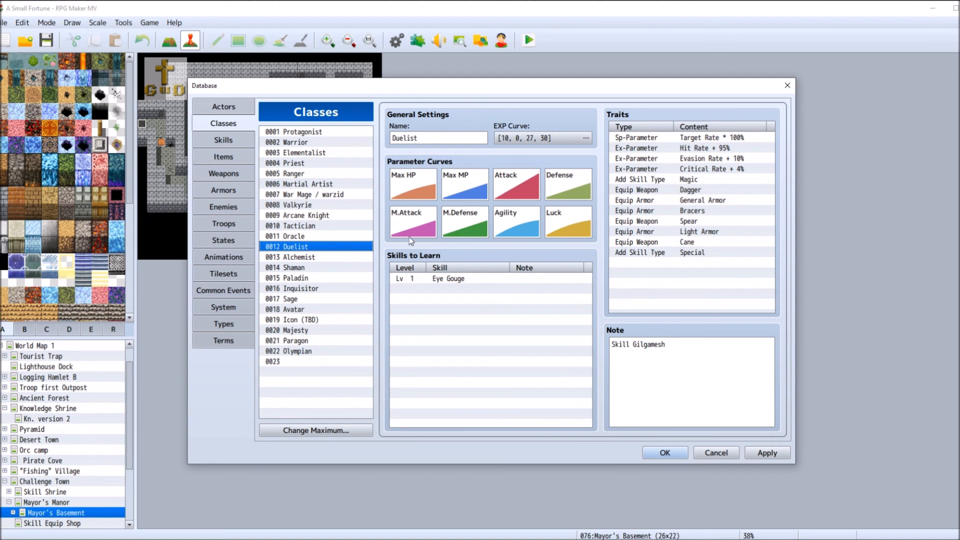
click(321, 257)
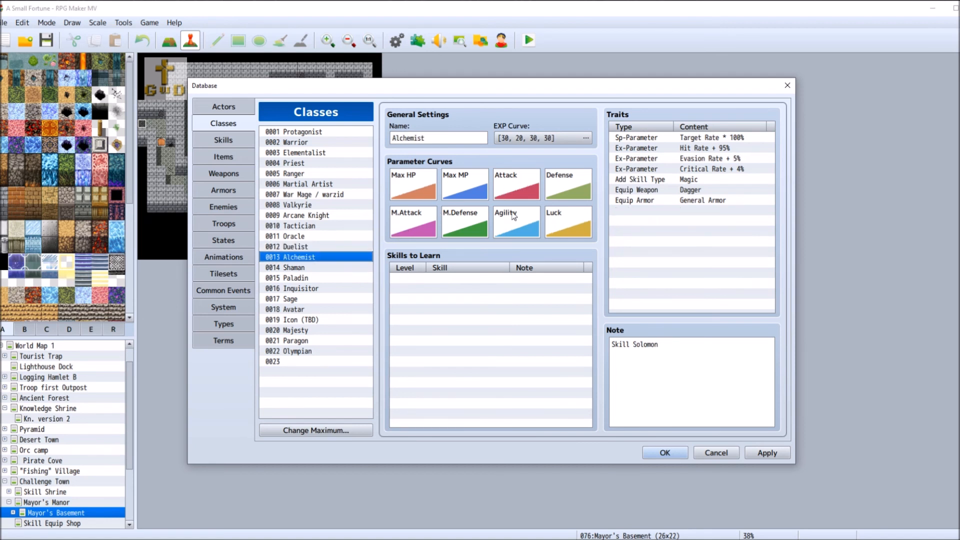
double_click(511, 197)
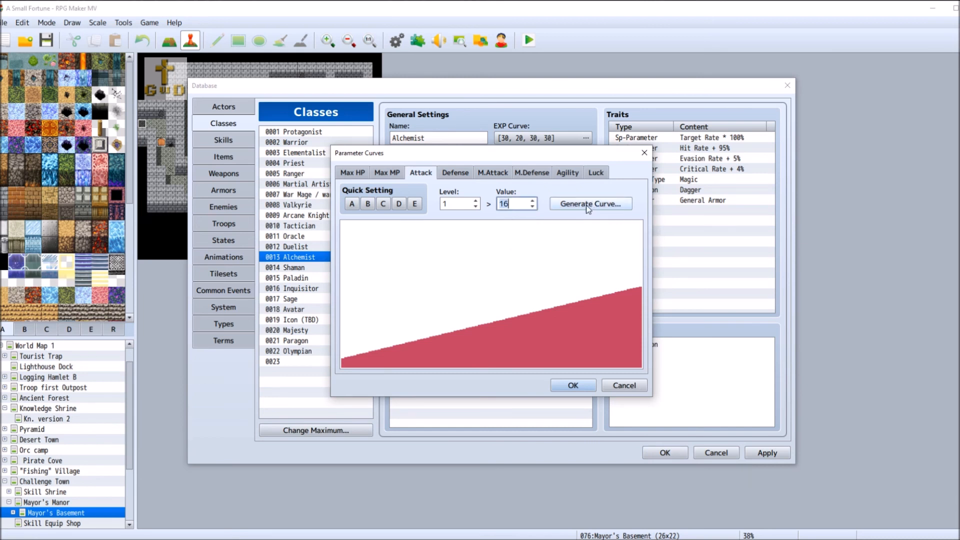
key(BackSpace)
key(BackSpace)
text(5)
Set the Alchemist's level 99 Attack to 140 and regenerate the curve from 5 to 140 with Normal growth.
double_click(455, 203)
text(99)
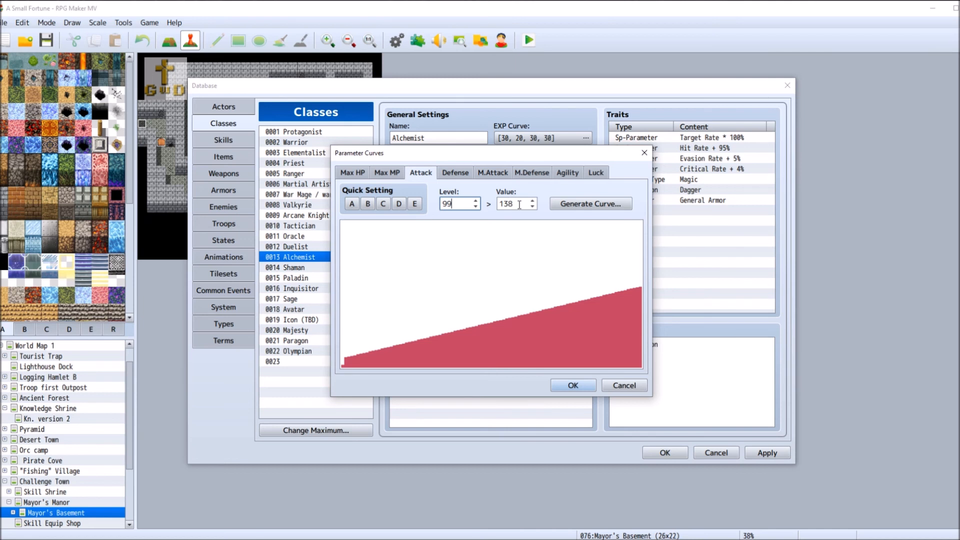
double_click(519, 204)
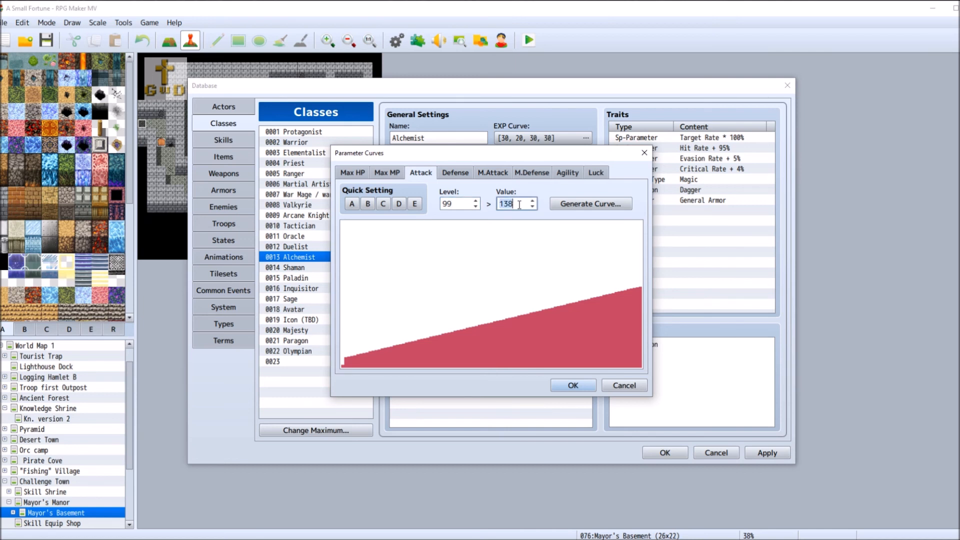
text(140)
click(603, 204)
click(471, 324)
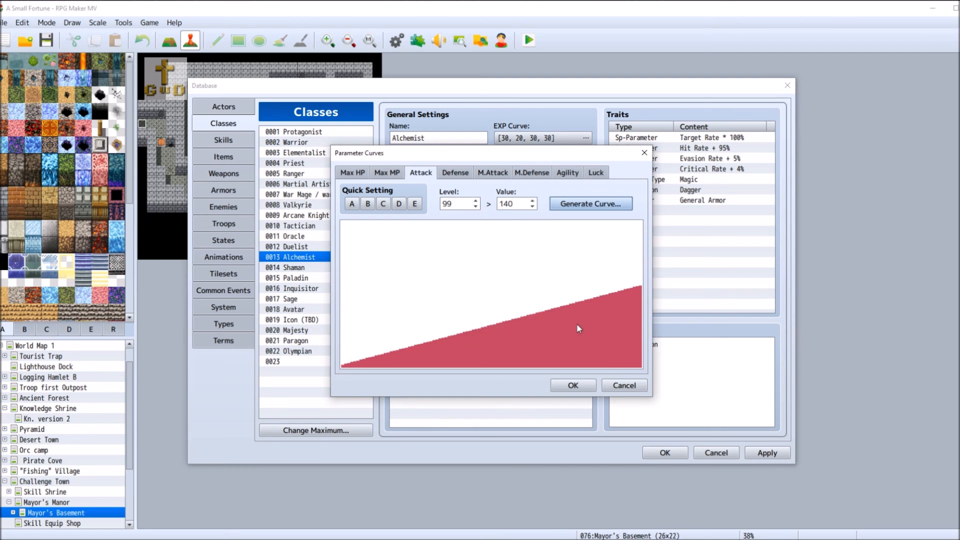
click(573, 387)
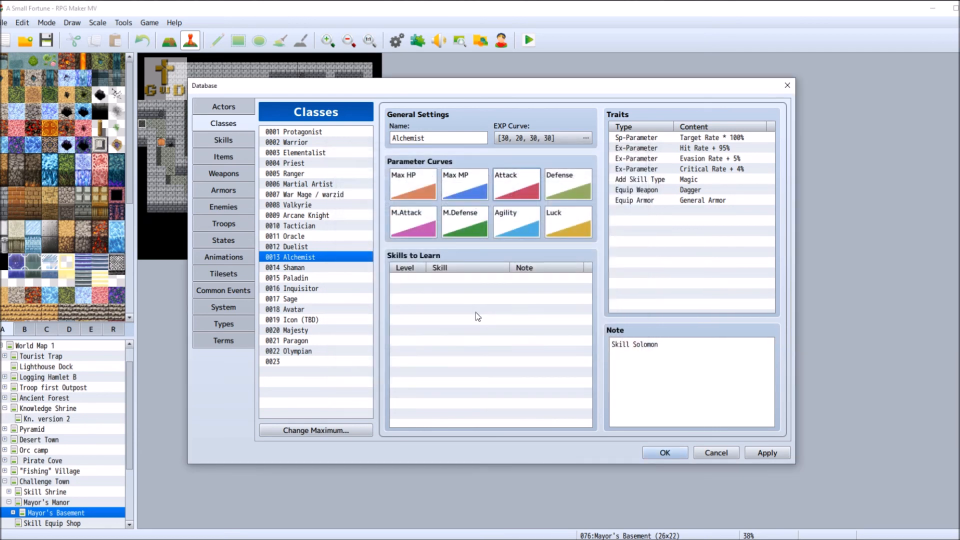
Set the Alchemist's M.Attack to 5 at level 1 and 150 at level 99, and regenerate the curve with Normal growth.
double_click(410, 226)
click(521, 202)
click(464, 205)
text(99)
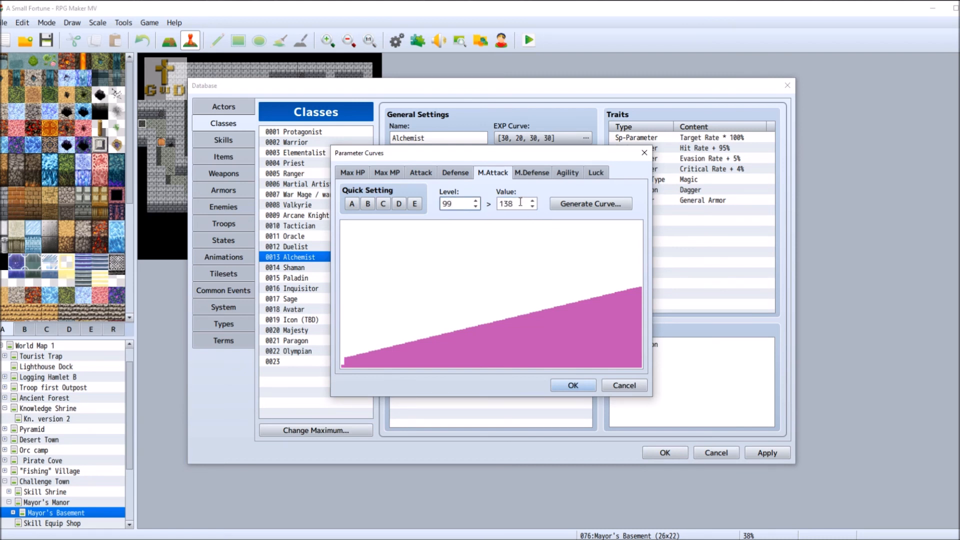
key(Tab)
text(1)
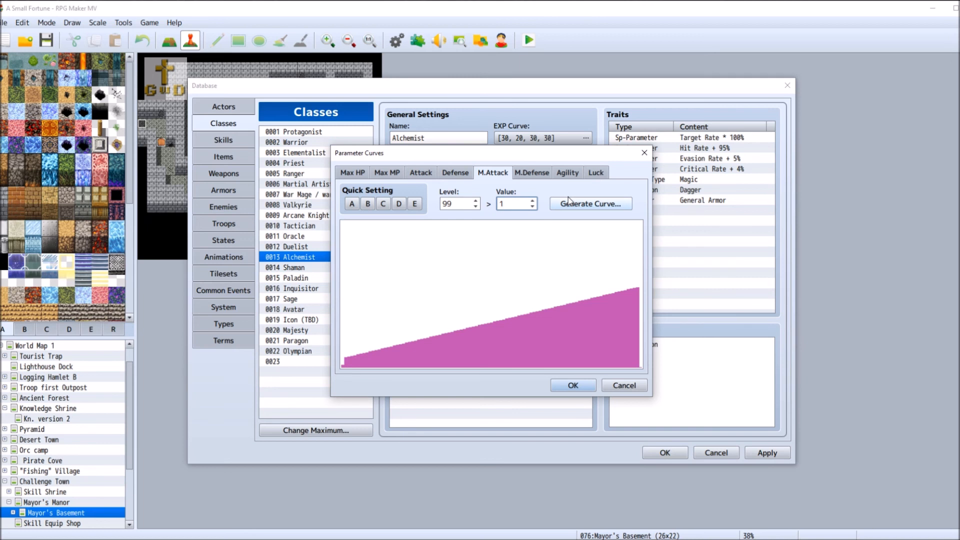
text(50)
click(569, 202)
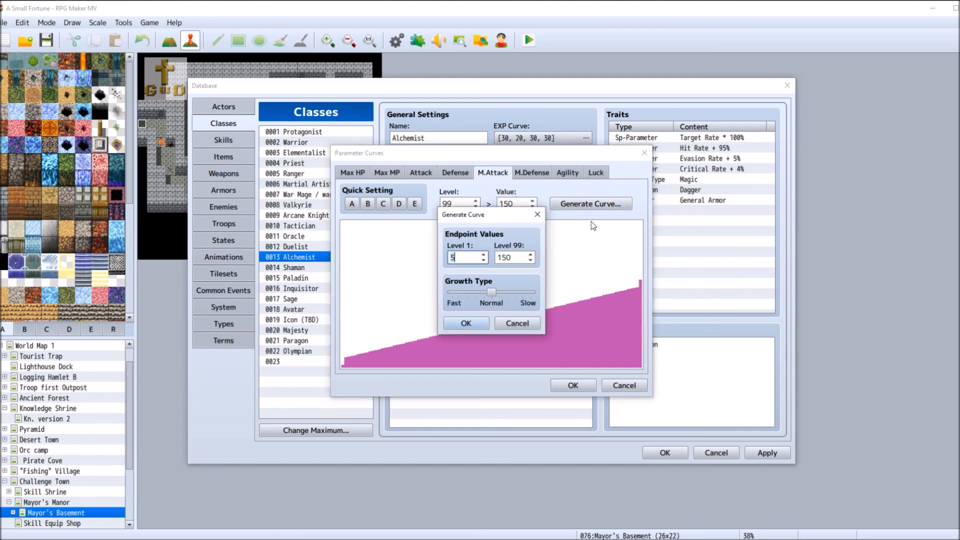
click(480, 324)
click(556, 383)
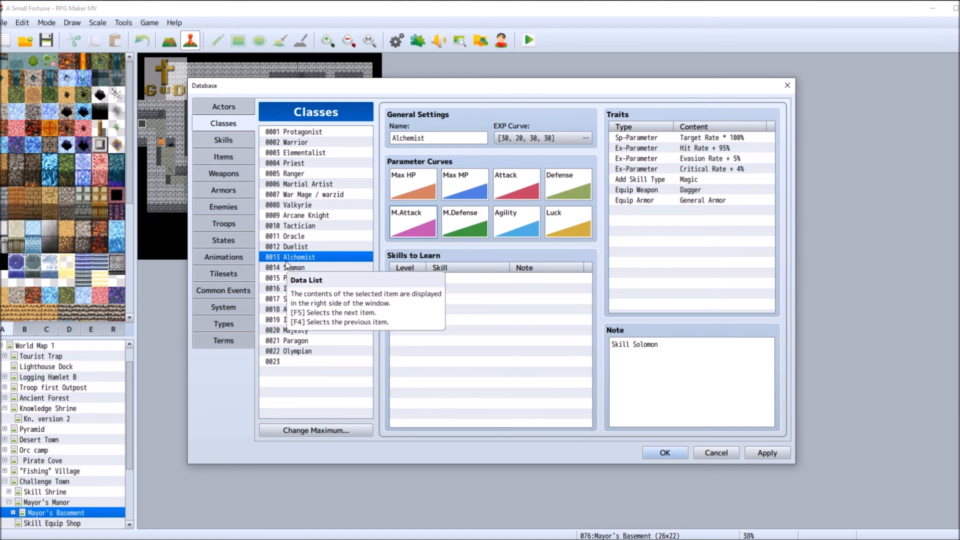
Examine the Max HP curve endpoint values of the War Mage and Elementalist classes.
click(332, 198)
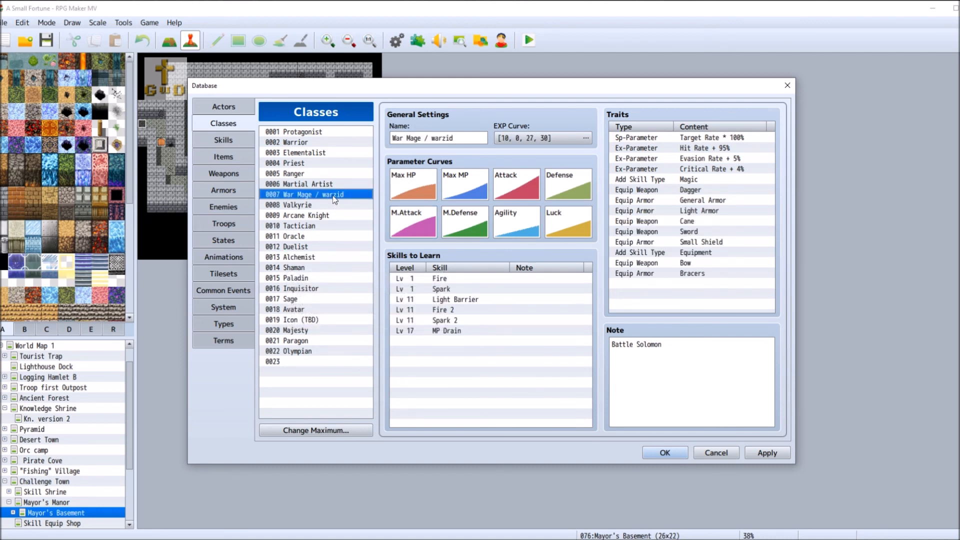
double_click(414, 186)
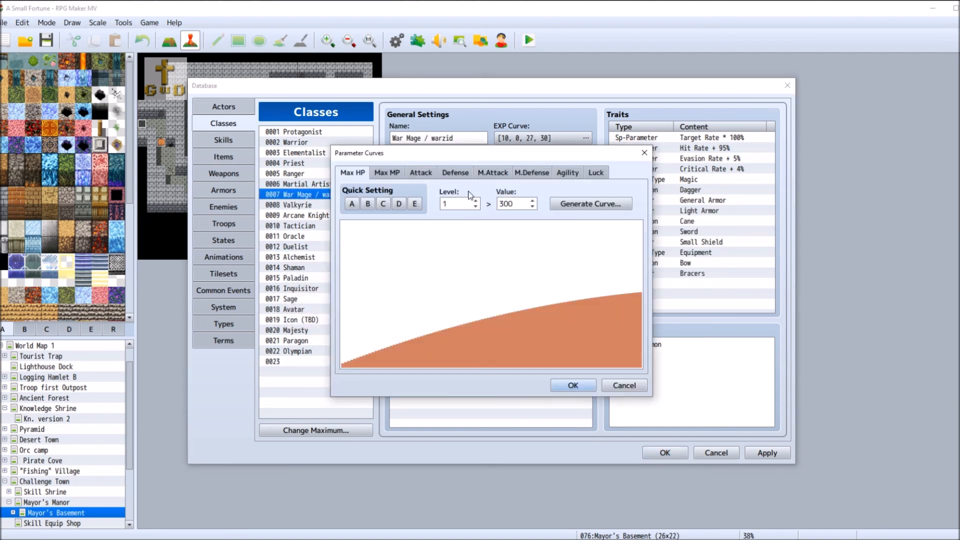
click(589, 204)
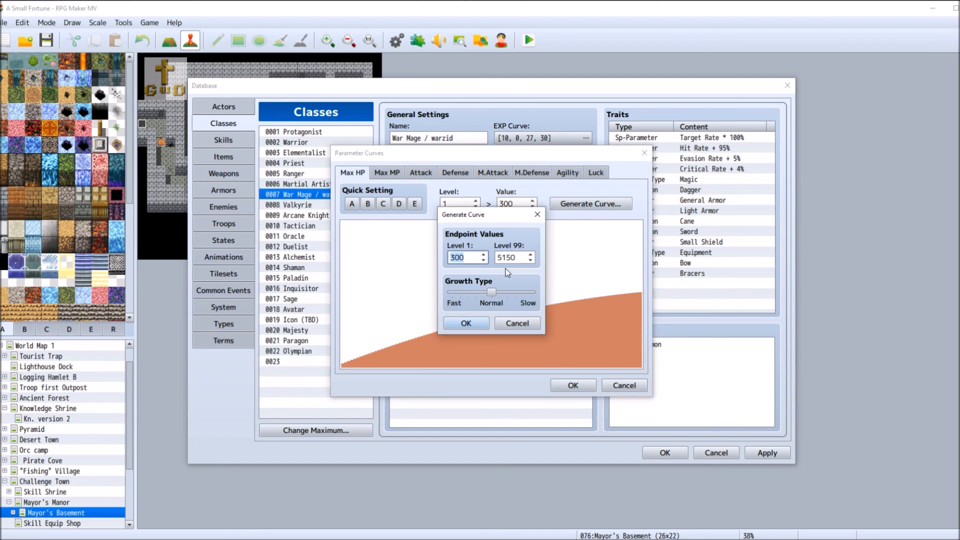
click(517, 323)
click(624, 385)
click(327, 155)
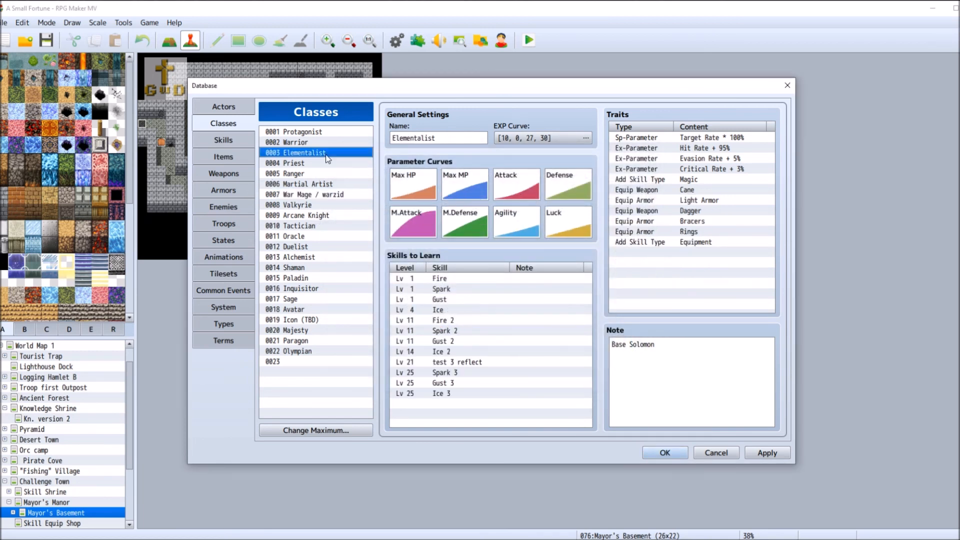
double_click(434, 196)
click(558, 205)
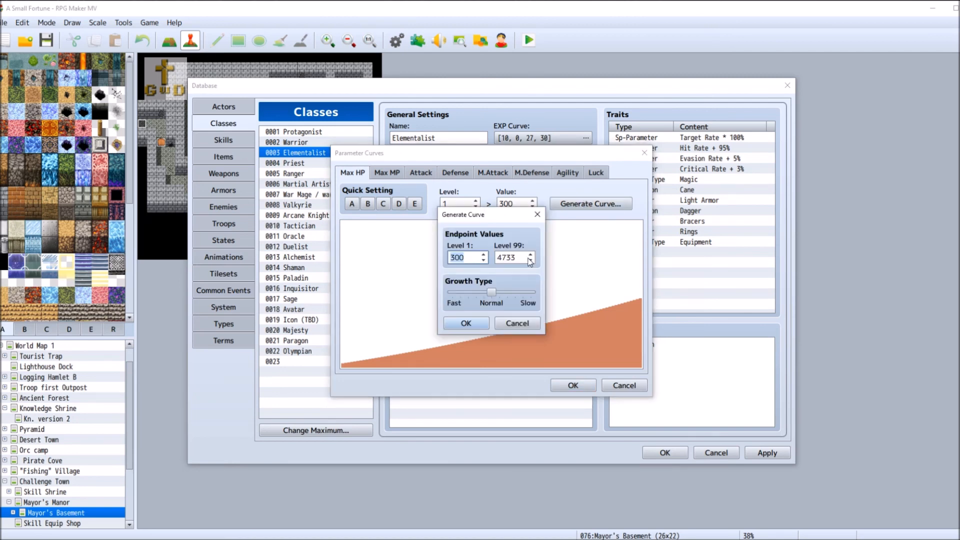
click(523, 327)
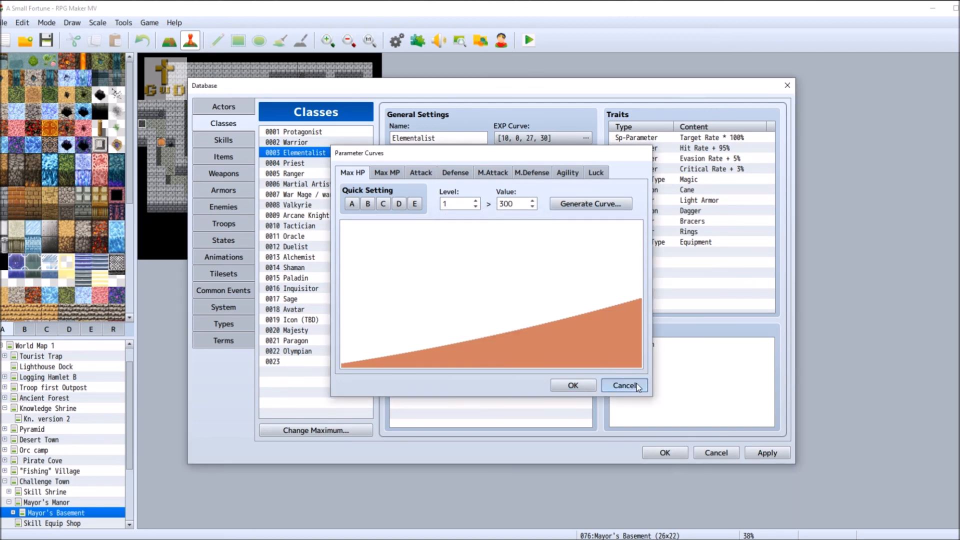
click(624, 385)
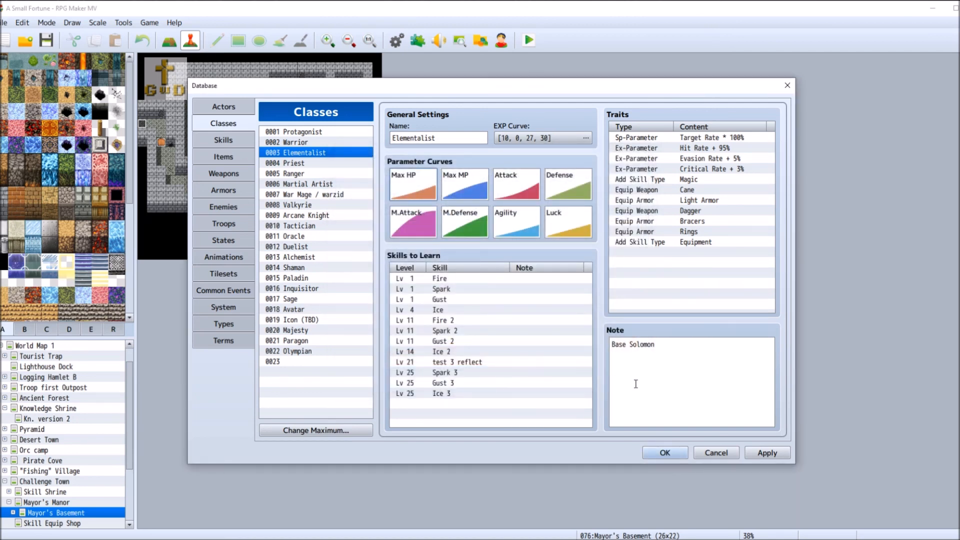
Set the Alchemist's Max HP to 300 at level 1 and 5086 at level 99.
click(320, 257)
double_click(426, 181)
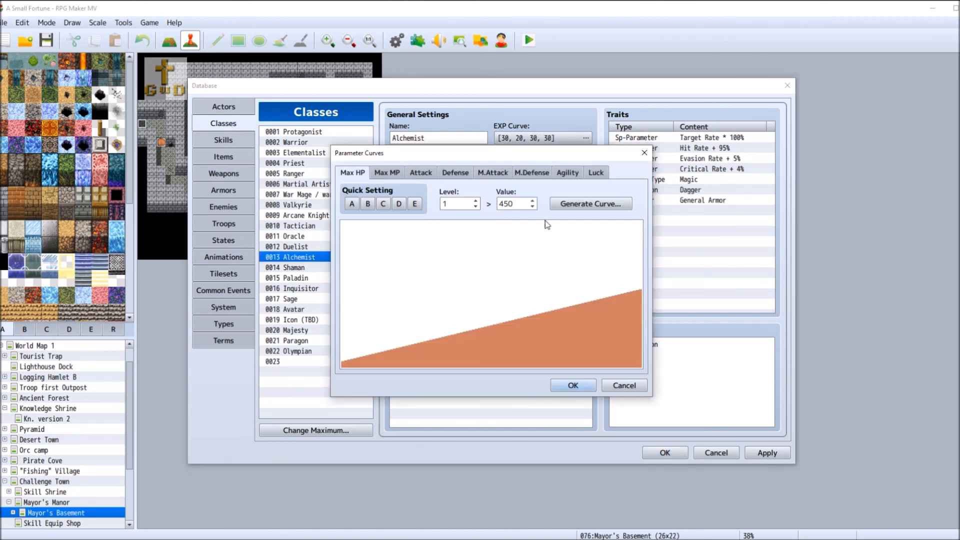
key(Tab)
text(300)
key(shift+Tab)
text(99)
key(Tab)
key(BackSpace)
text(4)
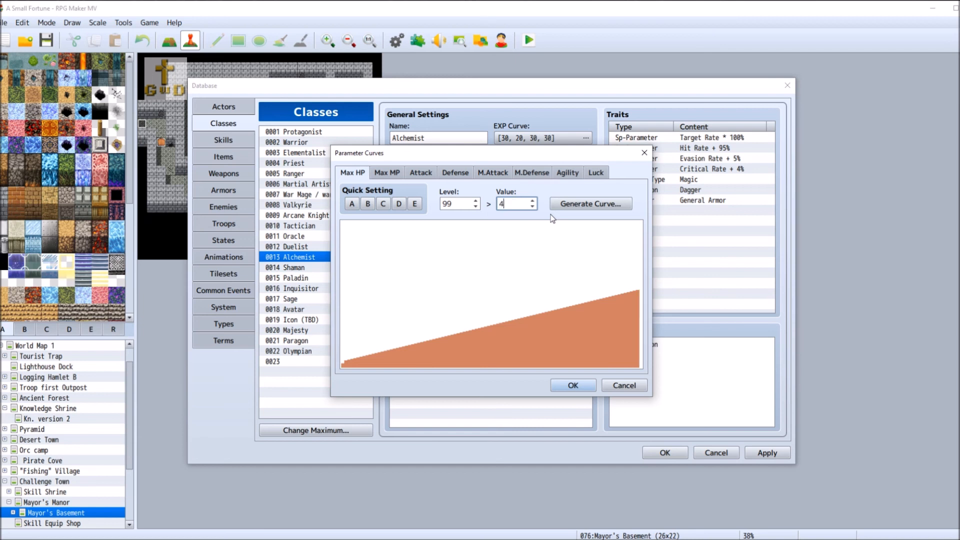
key(BackSpace)
text(50)
text(86)
Regenerate the Alchemist's Max HP curve from 300 to 5086 with growth between Normal and Slow.
click(604, 205)
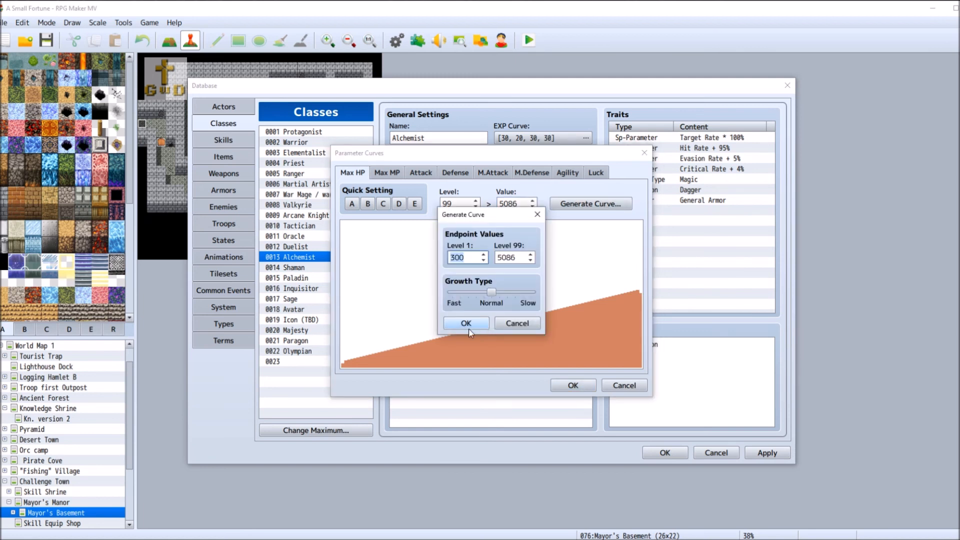
click(490, 292)
drag(501, 293, 506, 292)
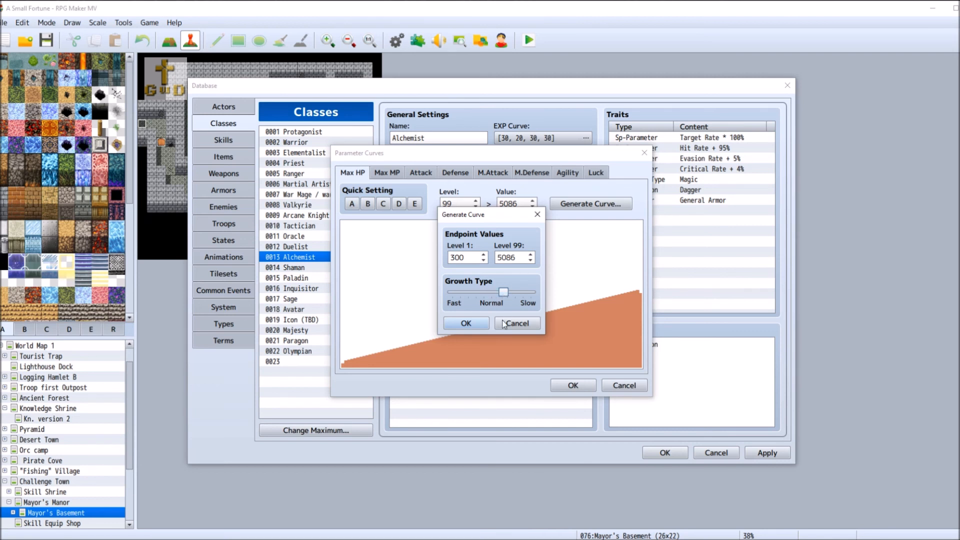
click(484, 324)
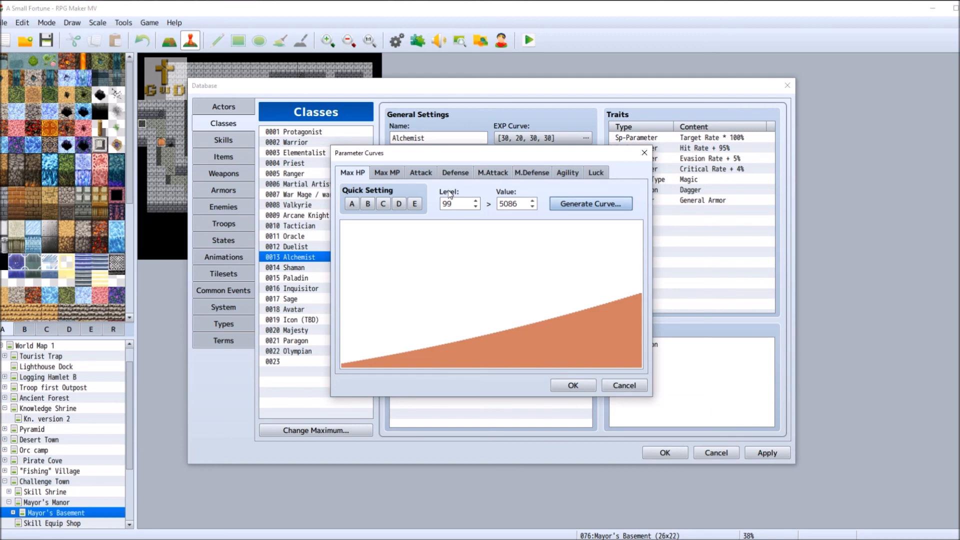
click(571, 385)
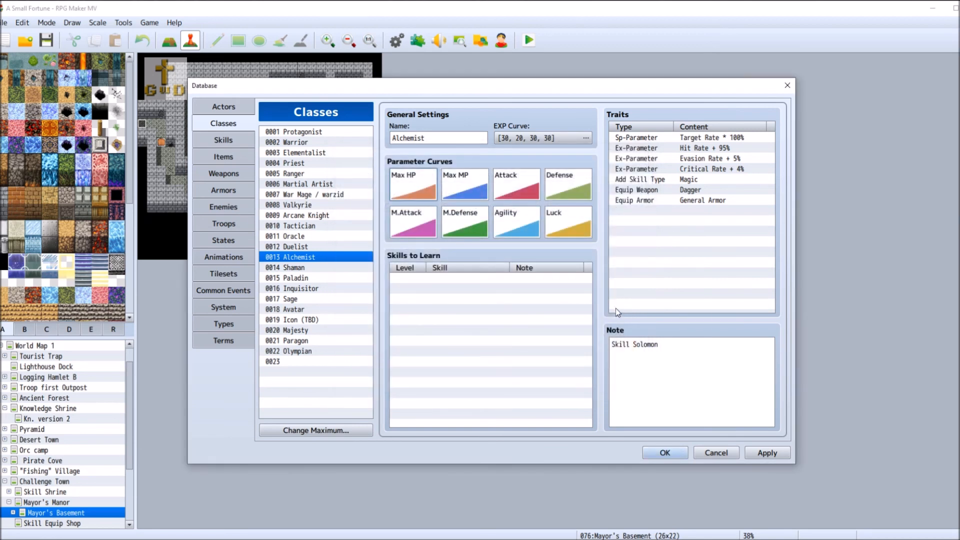
Set the Shaman's level 1 Max HP to 300.
click(332, 269)
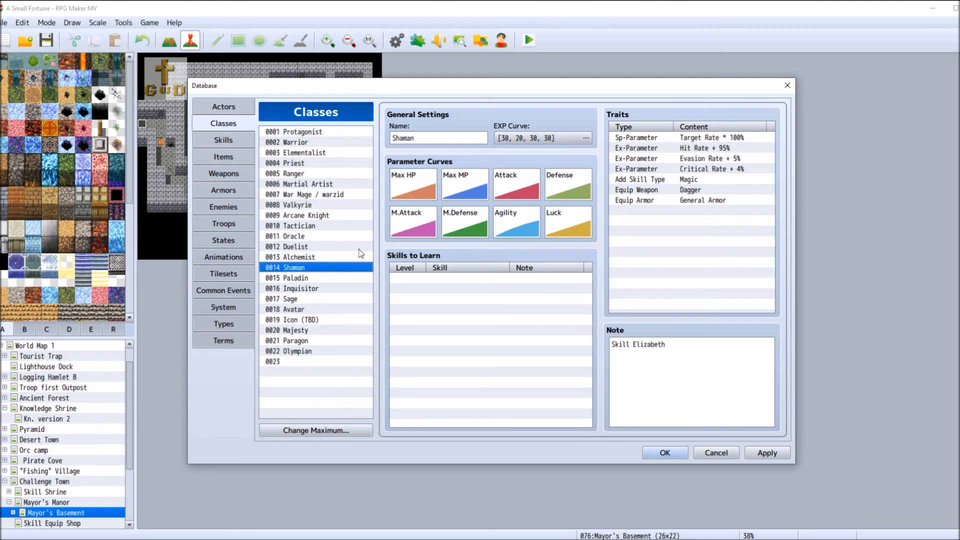
double_click(400, 198)
key(Tab)
text(300)
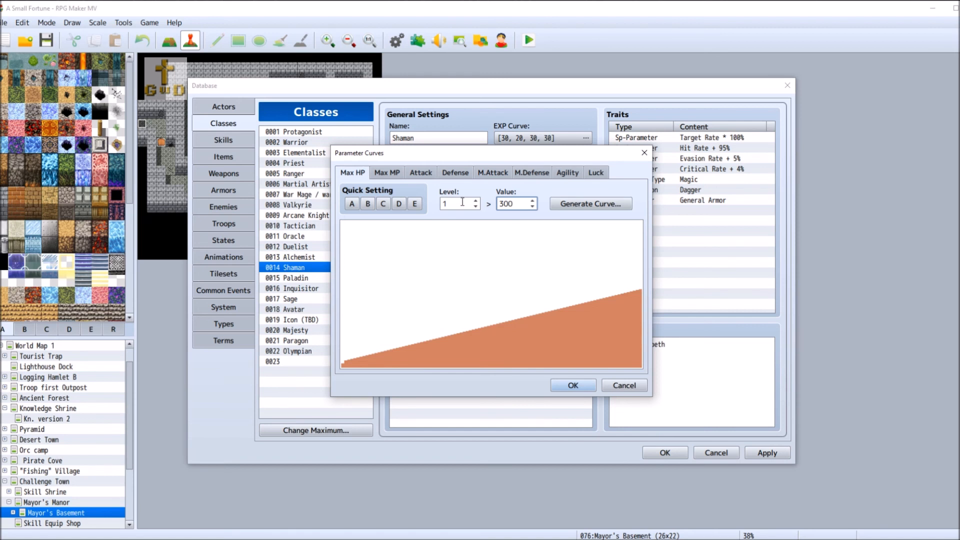
Set the Shaman's level 99 Max HP to 5100 and regenerate the curve from 300 to 5100 with Normal growth.
key(shift+Tab)
text(99)
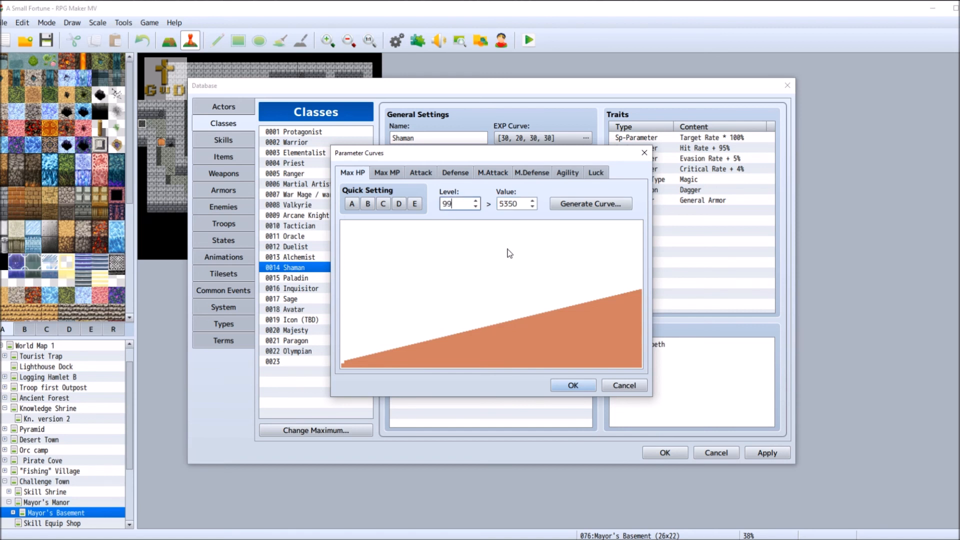
key(Tab)
text(5086)
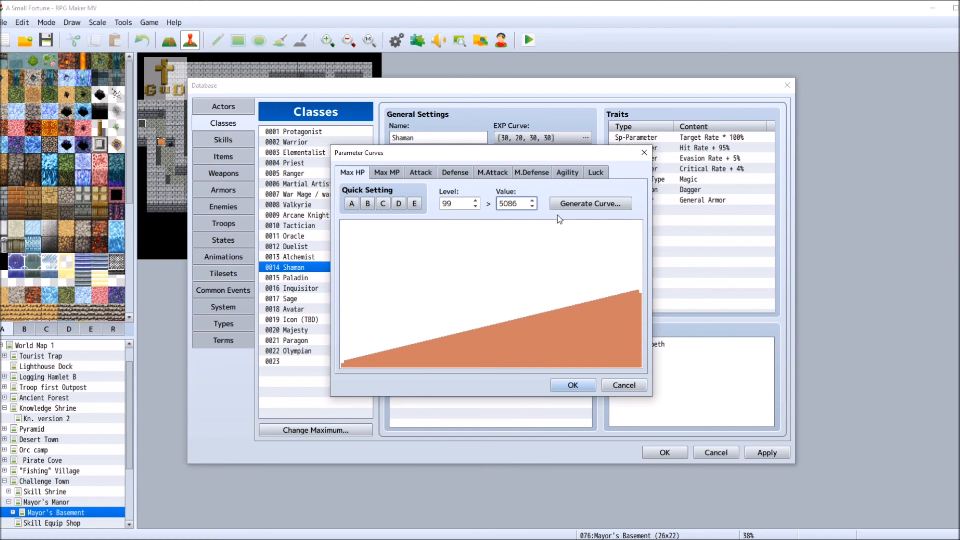
key(BackSpace)
key(BackSpace)
key(BackSpace)
text(100)
click(592, 204)
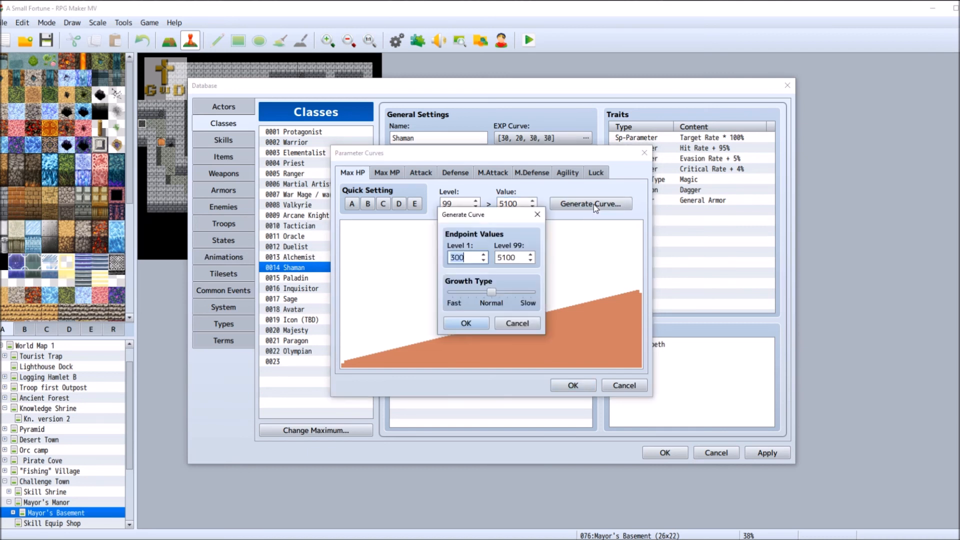
click(466, 323)
click(573, 385)
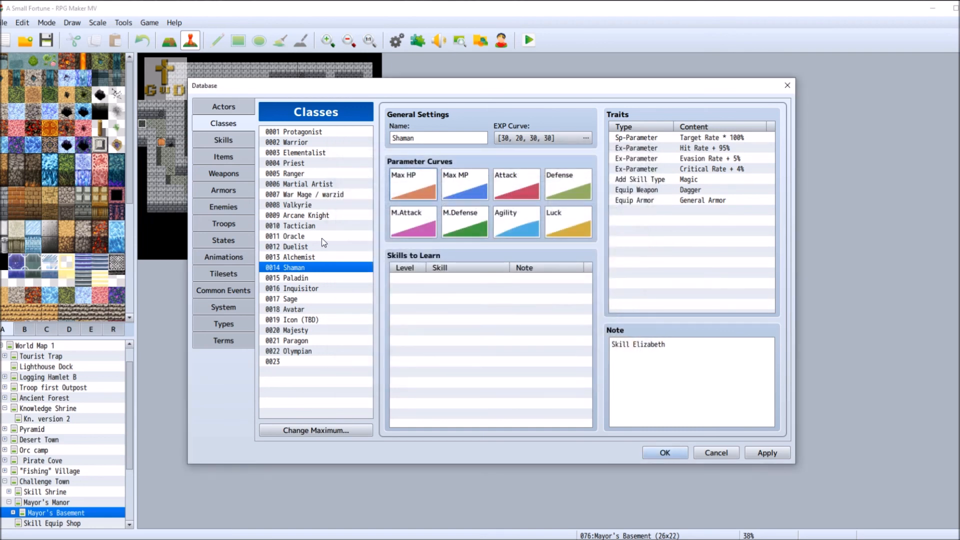
Check the Martial Artist's Max HP curve endpoint values and leave the curve as it is.
click(336, 184)
double_click(396, 185)
click(592, 204)
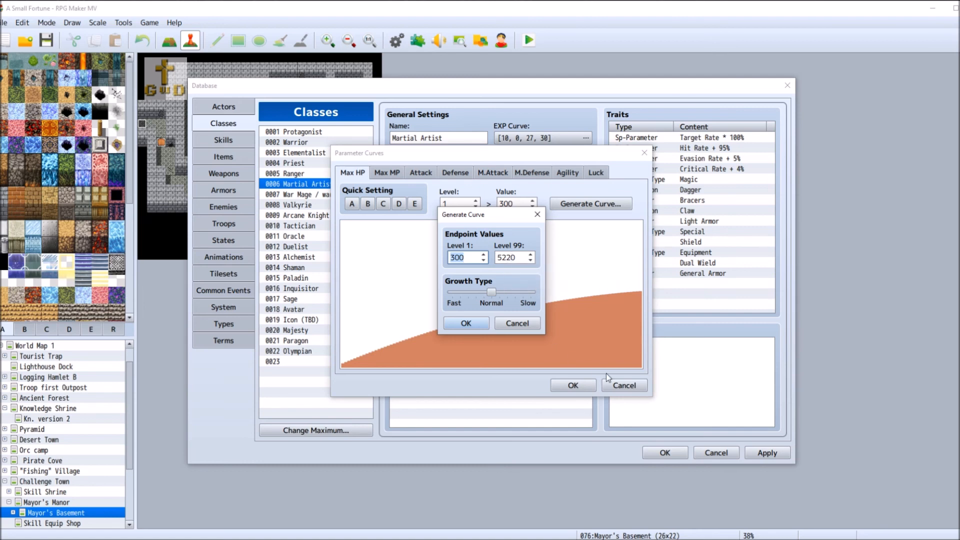
click(528, 325)
click(636, 386)
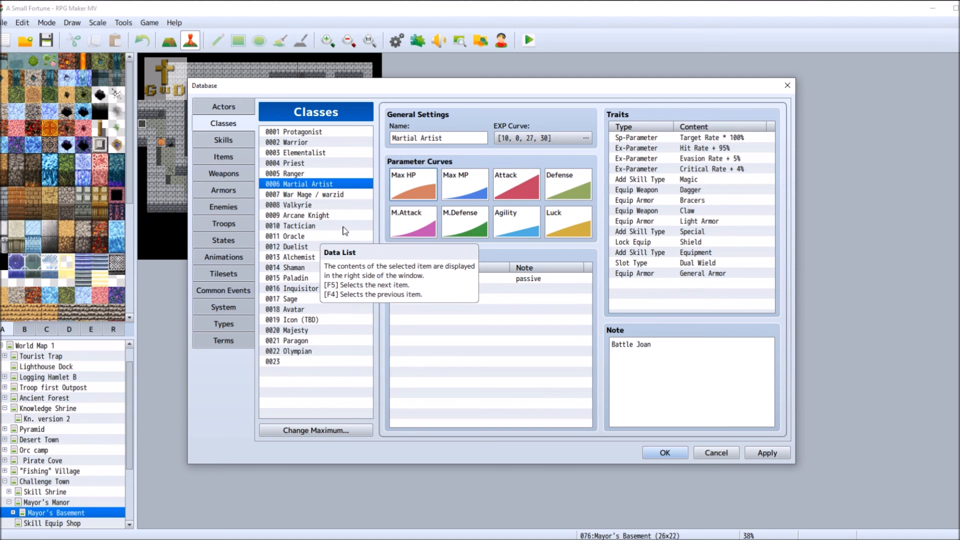
Set the Shaman's level 1 M.Attack to 5.
click(302, 268)
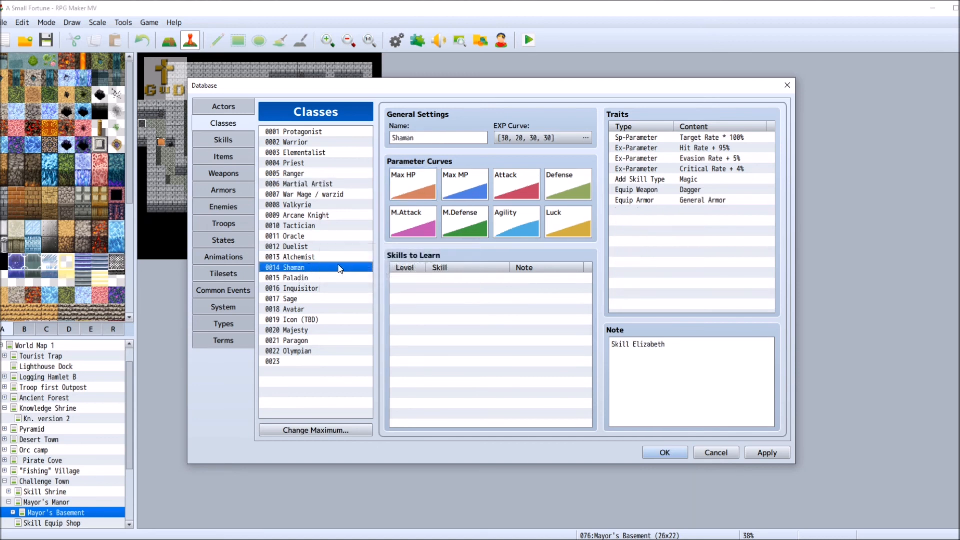
double_click(414, 229)
click(516, 203)
key(BackSpace)
key(BackSpace)
text(5)
Set the Shaman's level 99 M.Attack to 147 and regenerate the curve from 5 to 147 with growth slightly faster than Normal.
key(shift+Tab)
text(99)
key(Tab)
text(1)
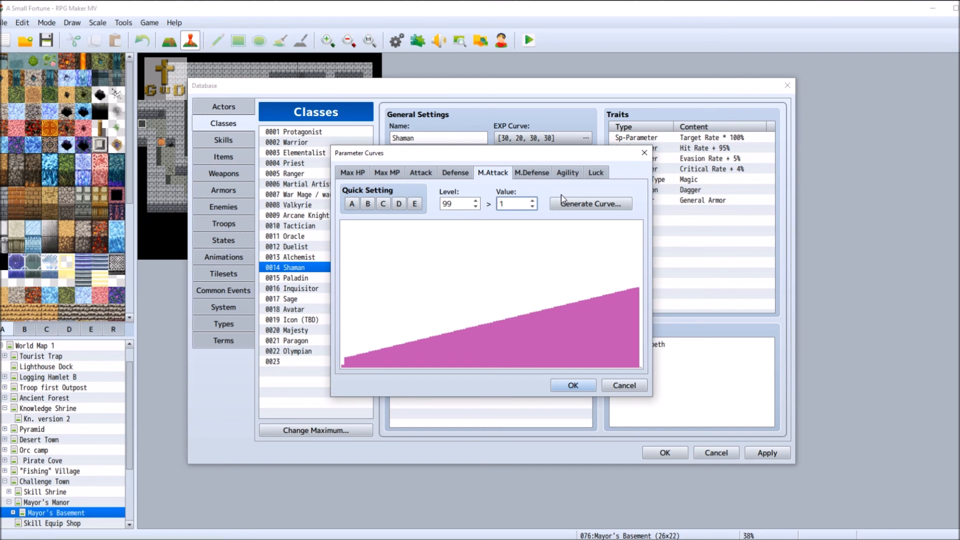
text(47)
click(585, 204)
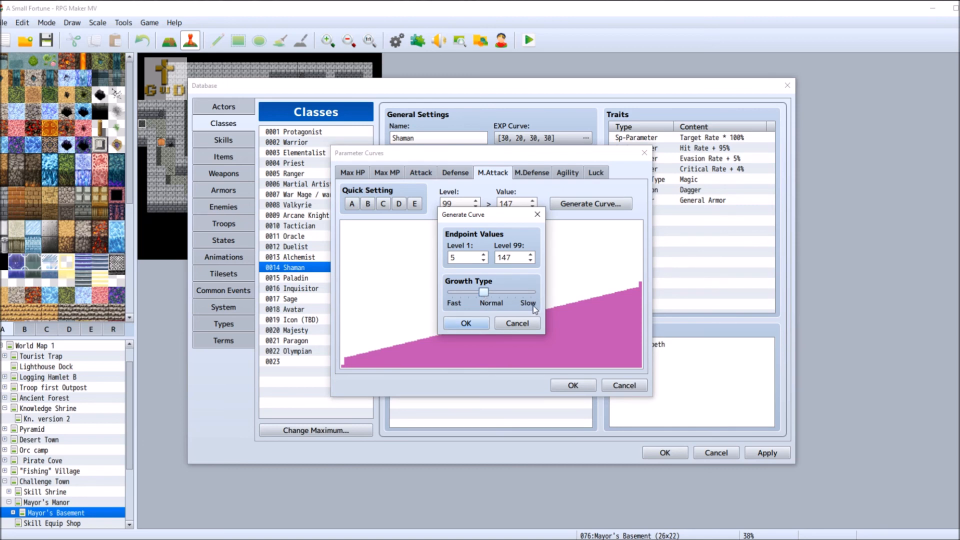
click(453, 324)
click(573, 385)
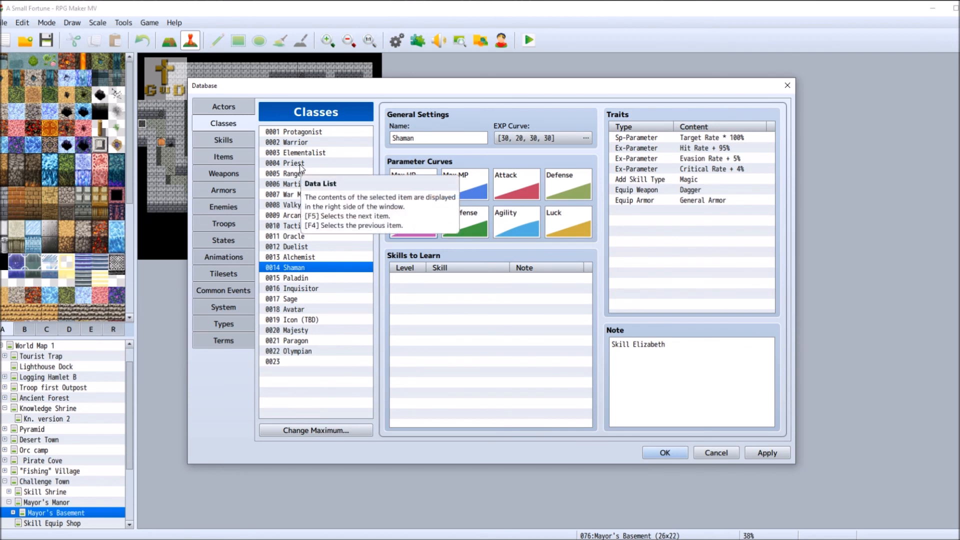
Check the Valkyrie's Max MP at level 99 and leave the curve as it is.
click(293, 205)
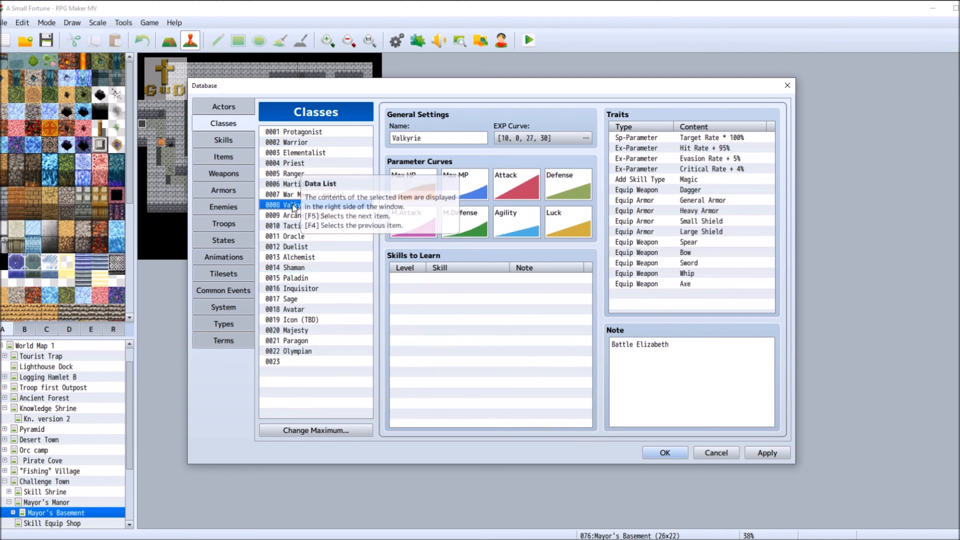
double_click(461, 191)
key(shift+Tab)
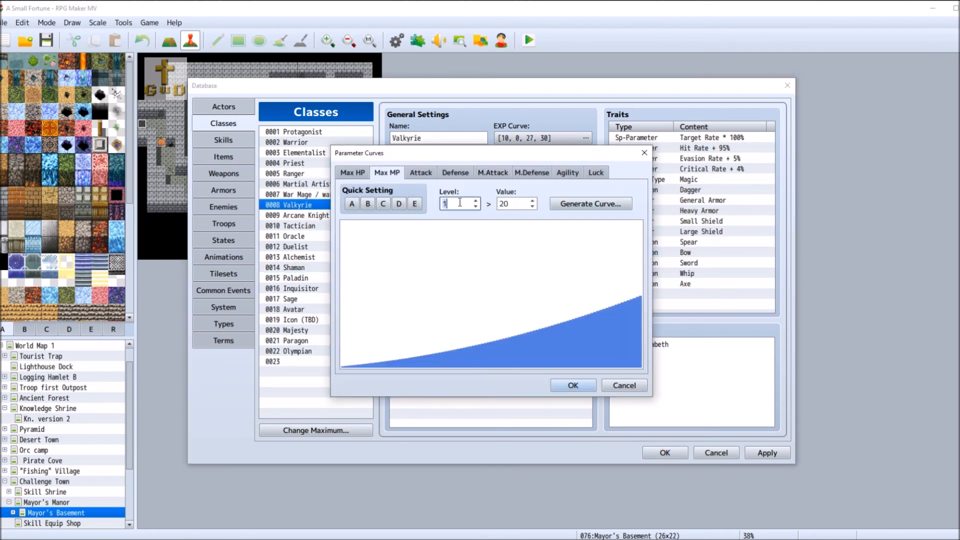
text(99)
click(625, 387)
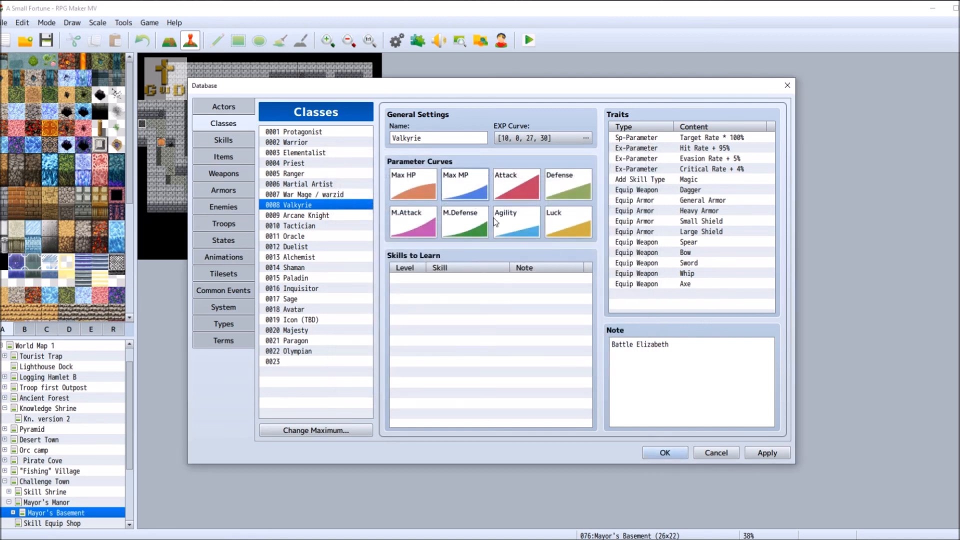
Check the Priest's Max MP at level 99 and leave the curve as it is.
click(323, 162)
double_click(474, 193)
double_click(469, 203)
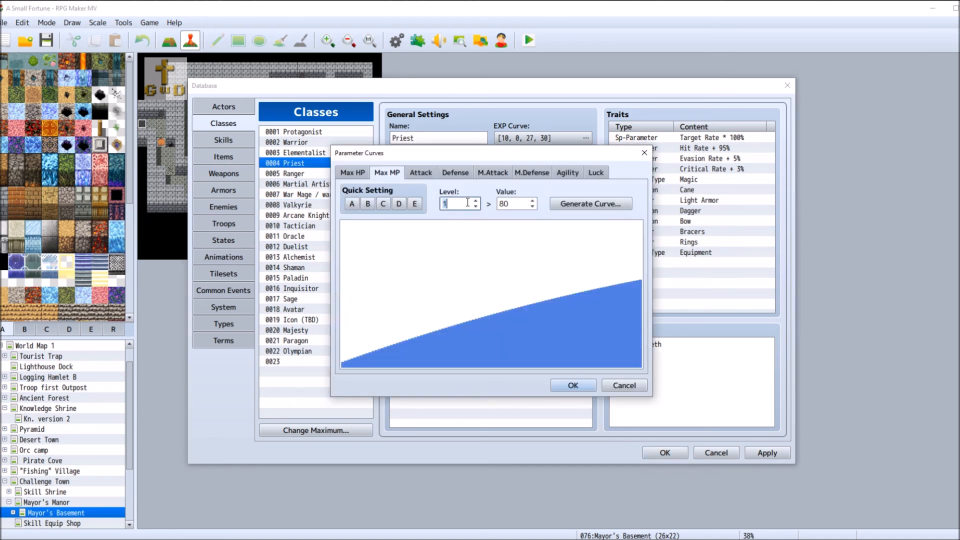
text(99)
click(628, 384)
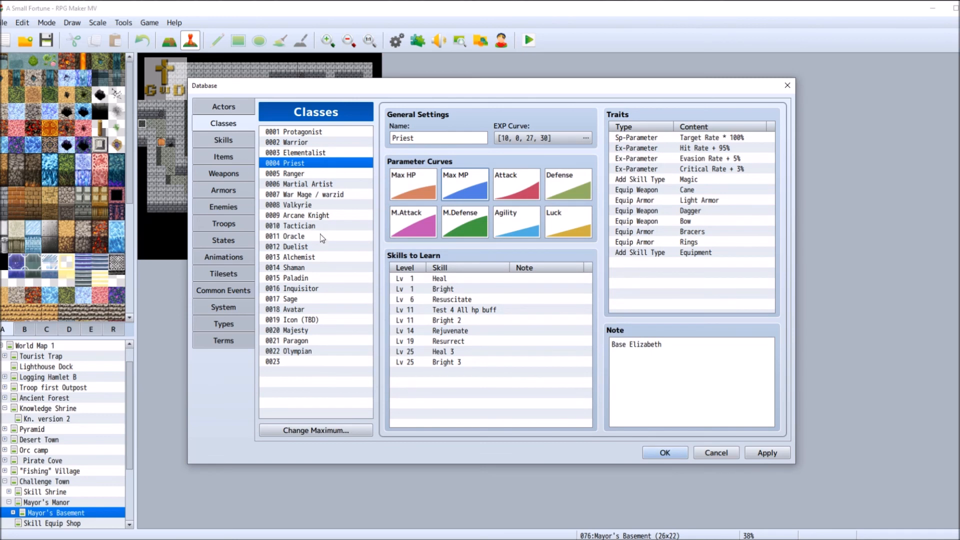
Set the Shaman's level 99 Max MP to 1200.
click(320, 268)
double_click(473, 189)
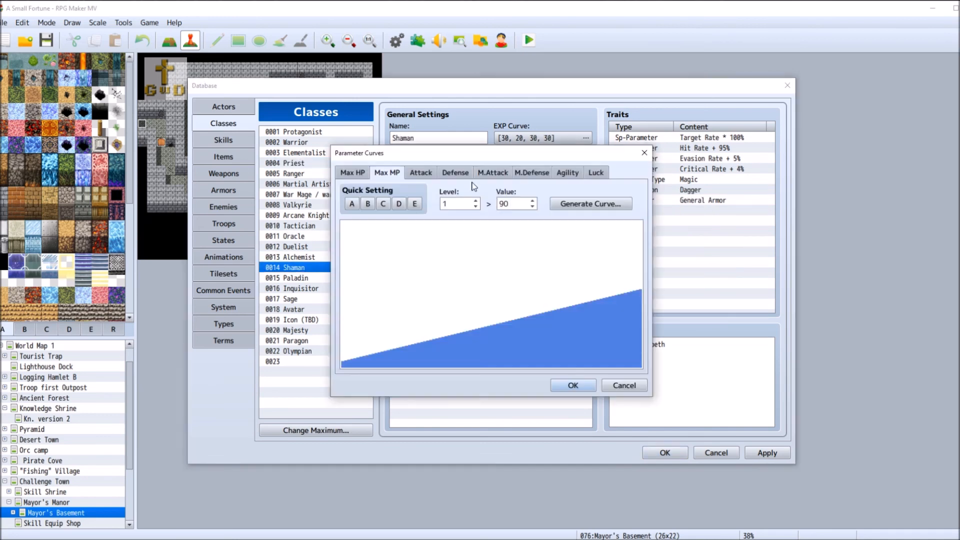
double_click(464, 203)
text(99)
key(Tab)
text(12)
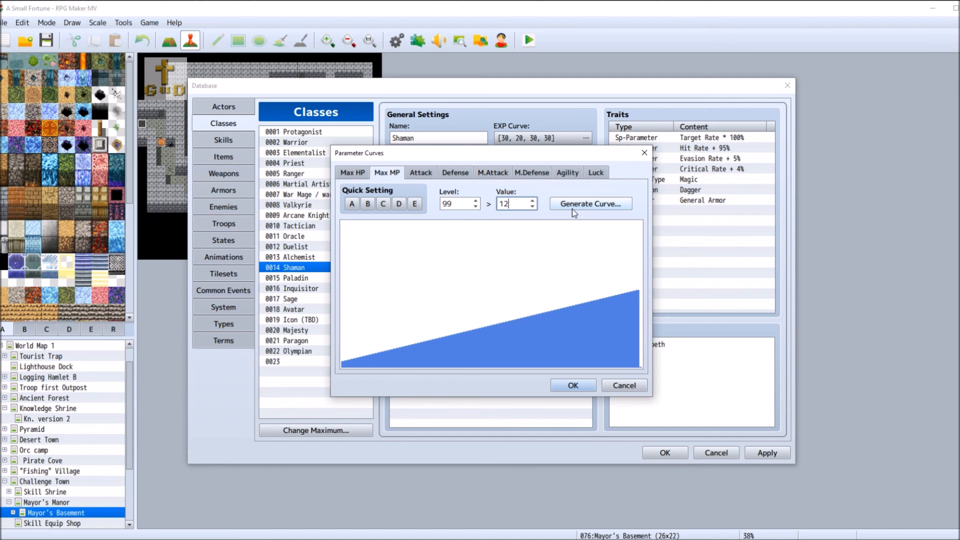
text(00)
Regenerate the Shaman's Max MP curve from 90 to 1200 with growth slightly faster than Normal.
click(582, 204)
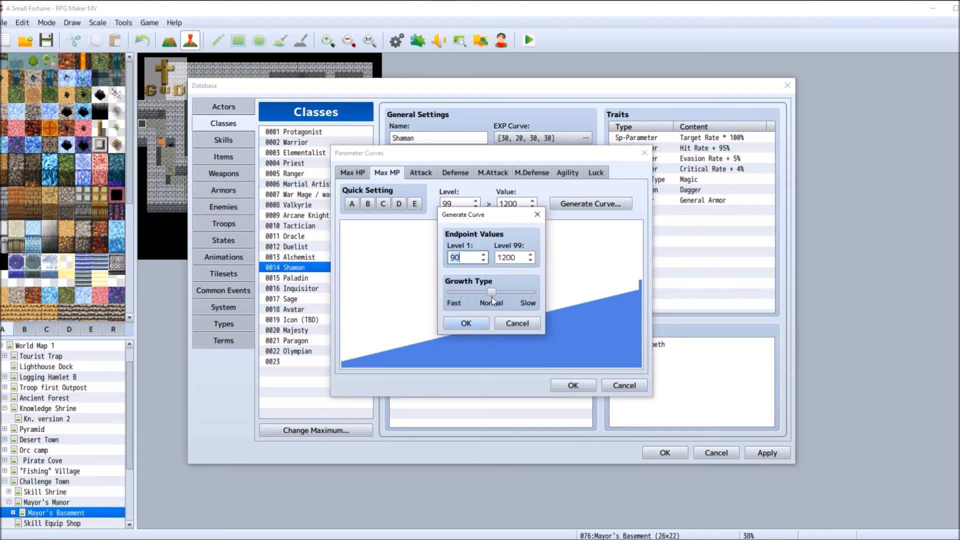
drag(493, 296, 480, 293)
click(466, 323)
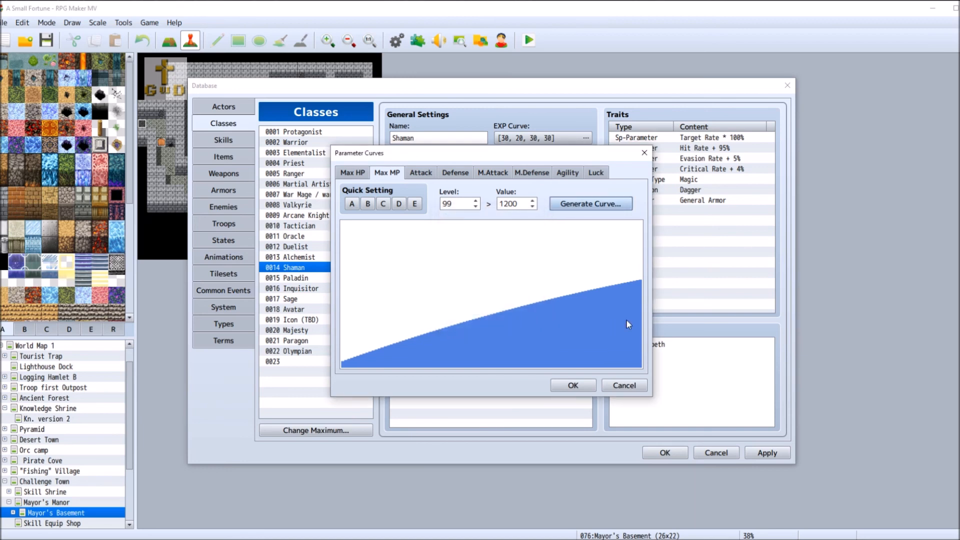
click(581, 386)
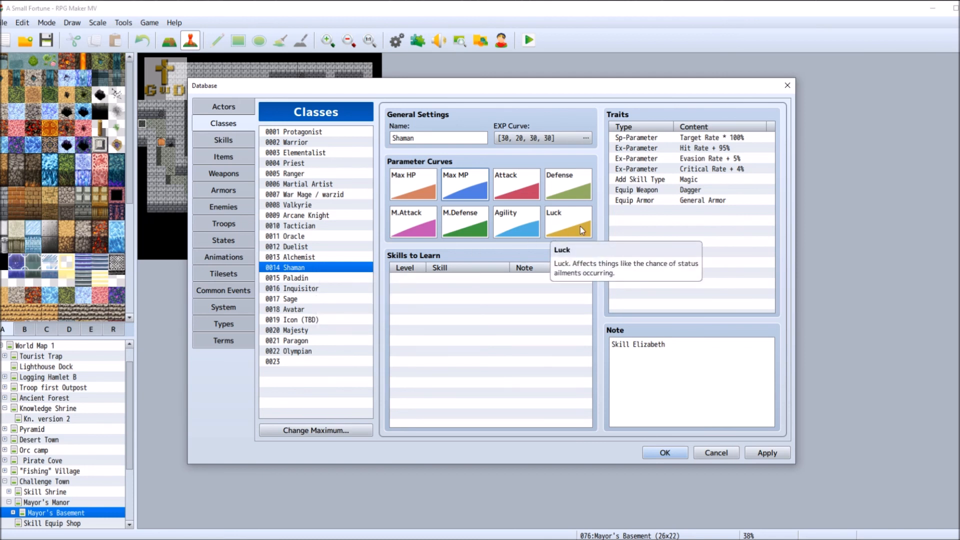
Check the Ranger's Luck at level 99 and leave the curve as it is.
key(Up)
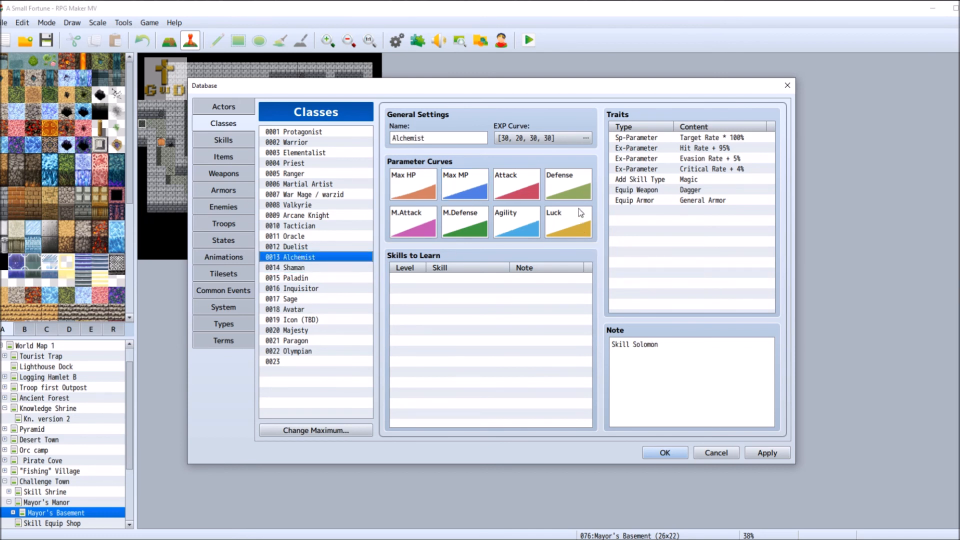
click(324, 173)
double_click(565, 220)
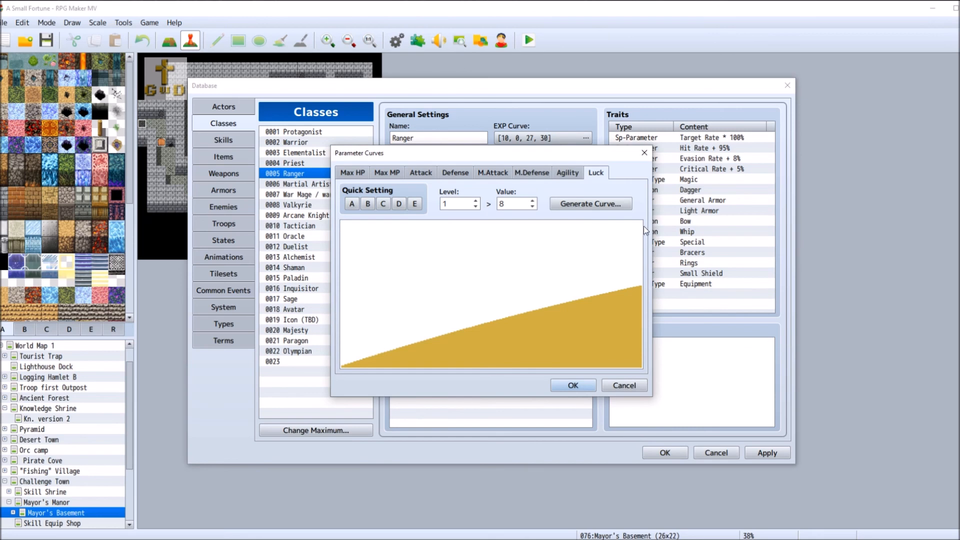
key(Tab)
text(99)
click(633, 384)
Set the Alchemist's level 1 Luck to 8.
click(329, 256)
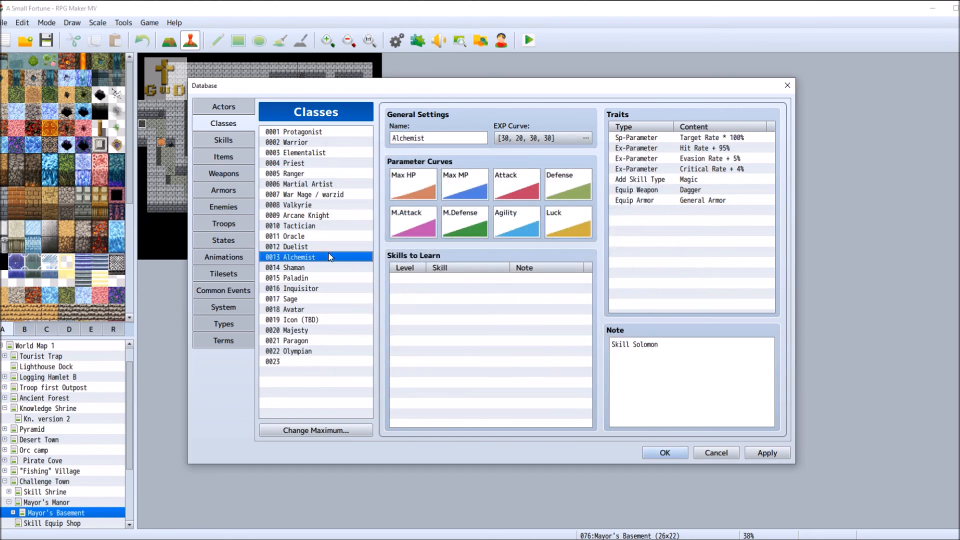
double_click(571, 221)
click(508, 202)
key(BackSpace)
key(BackSpace)
text(8)
Set the Alchemist's level 99 Luck to 280 and regenerate the curve from 8 to 280 with Normal growth.
click(457, 206)
key(BackSpace)
text(99)
key(Tab)
text(280)
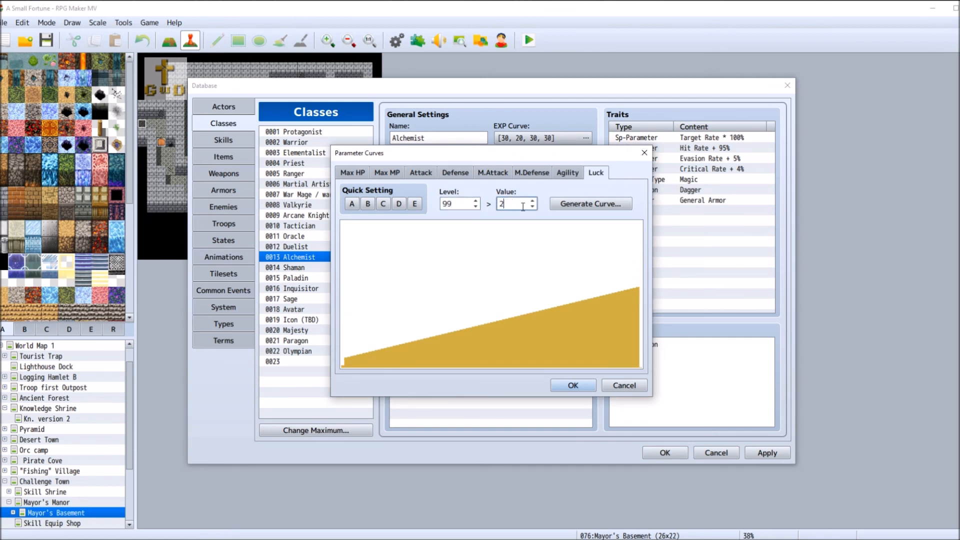
click(603, 205)
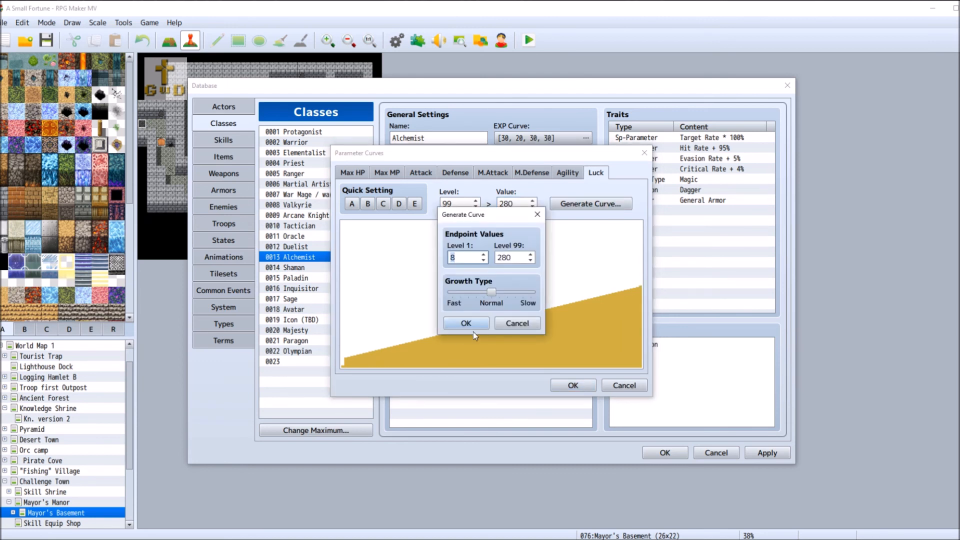
click(491, 292)
click(467, 324)
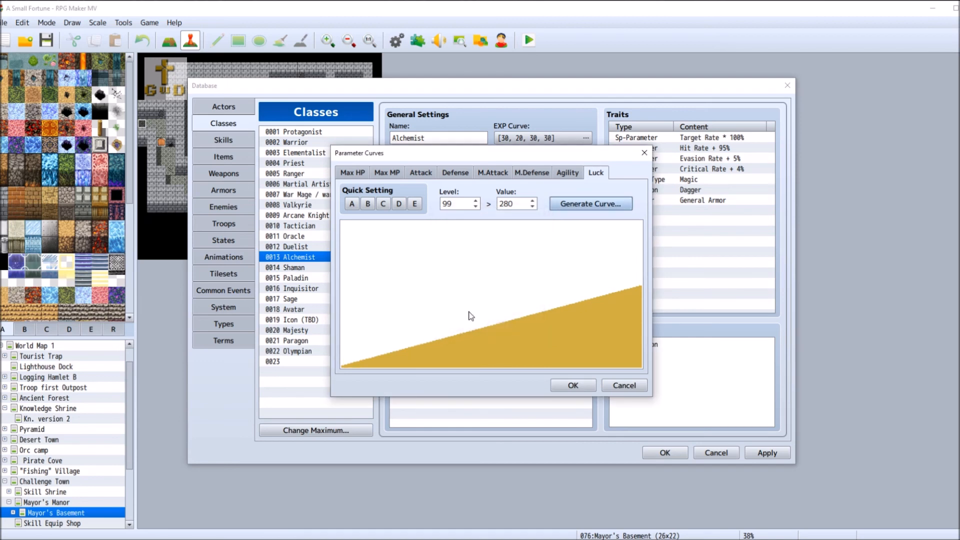
click(573, 385)
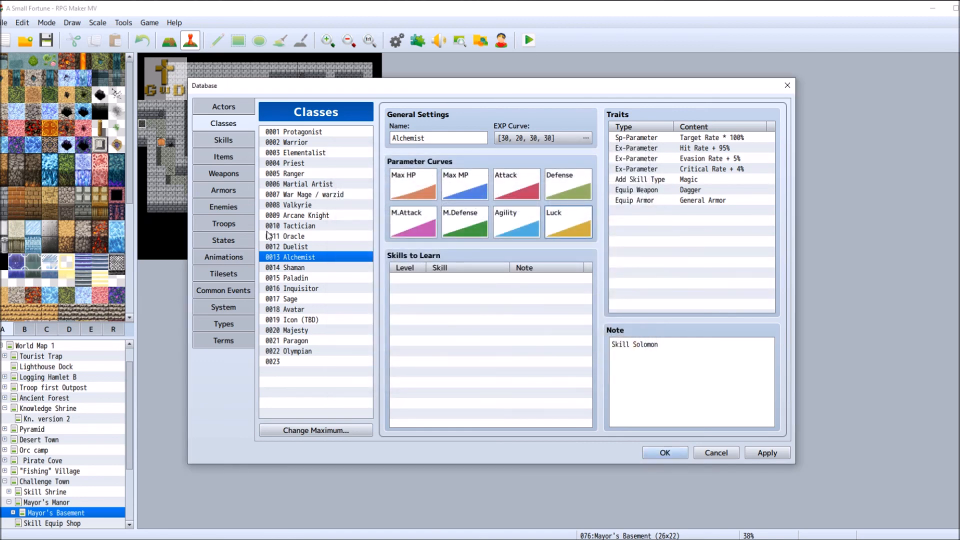
Regenerate the Ranger's Luck curve from 8 to 280 with growth slightly faster than Normal.
click(317, 174)
double_click(581, 238)
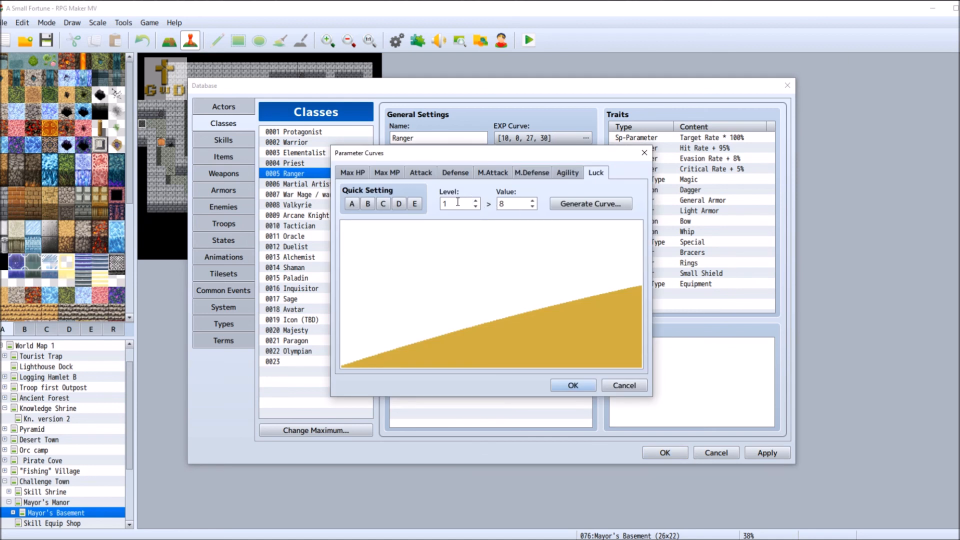
click(579, 205)
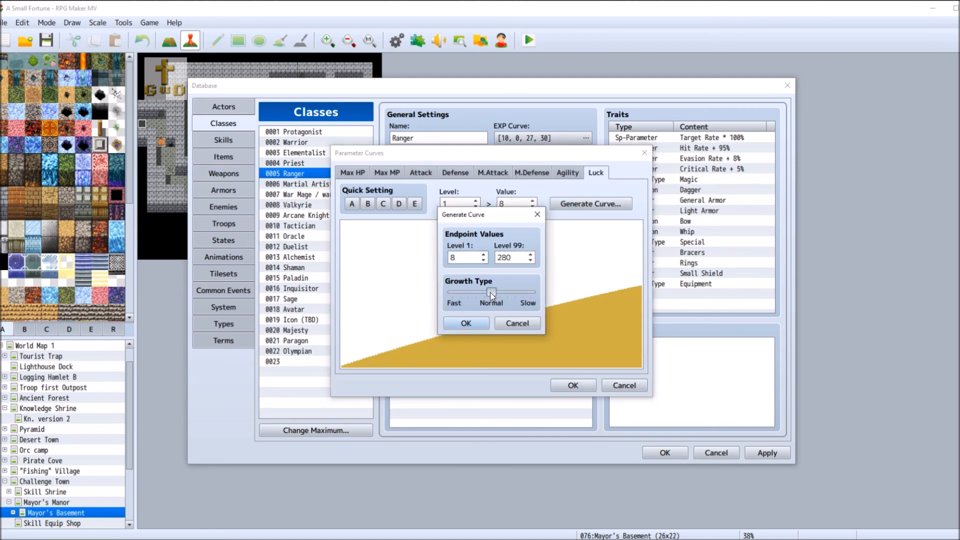
drag(491, 293, 482, 295)
click(468, 323)
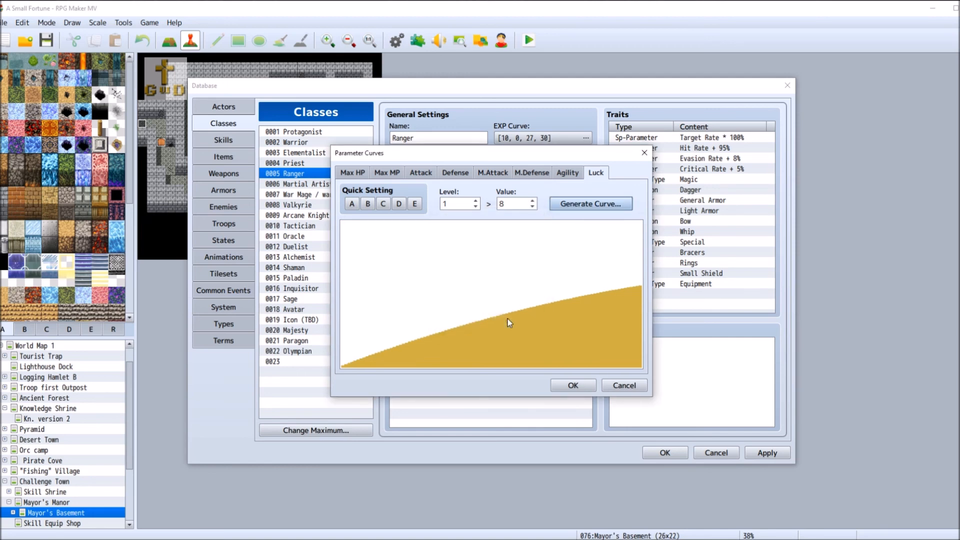
click(569, 387)
Set the Shaman's level 1 Luck to 8.
click(313, 269)
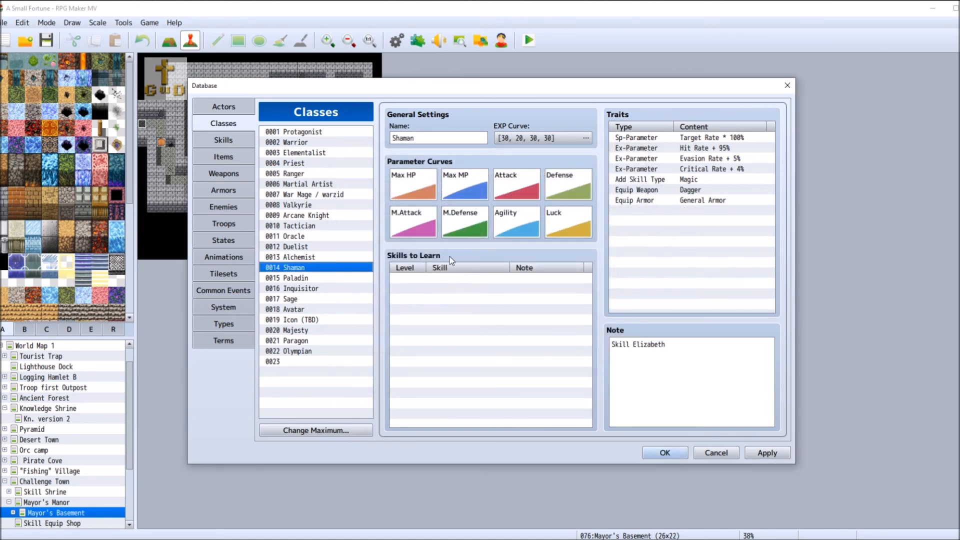
double_click(577, 217)
key(Tab)
key(Tab)
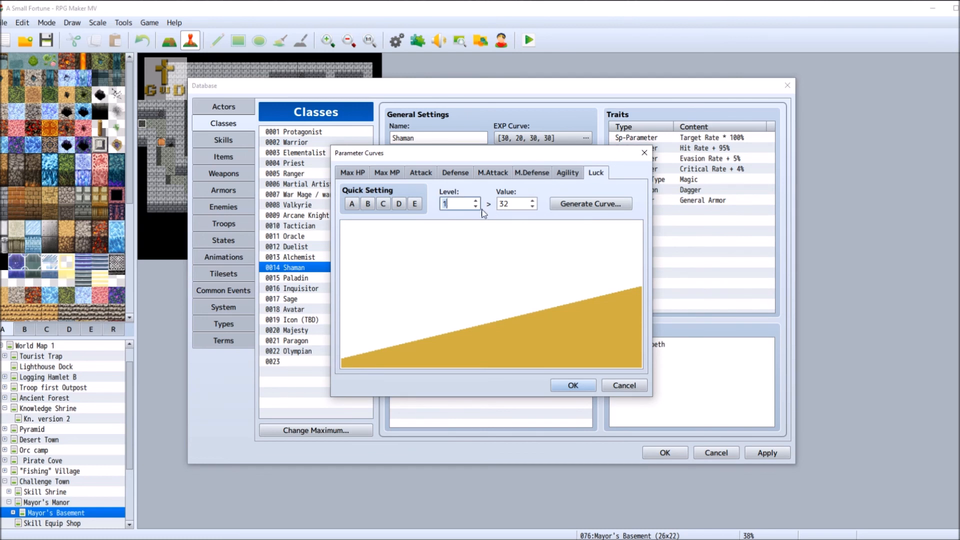
text(8)
Check the Shaman's level 99 Luck and regenerate the curve from 8 to 277 with growth slightly faster than Normal.
key(shift+Tab)
text(99)
key(Tab)
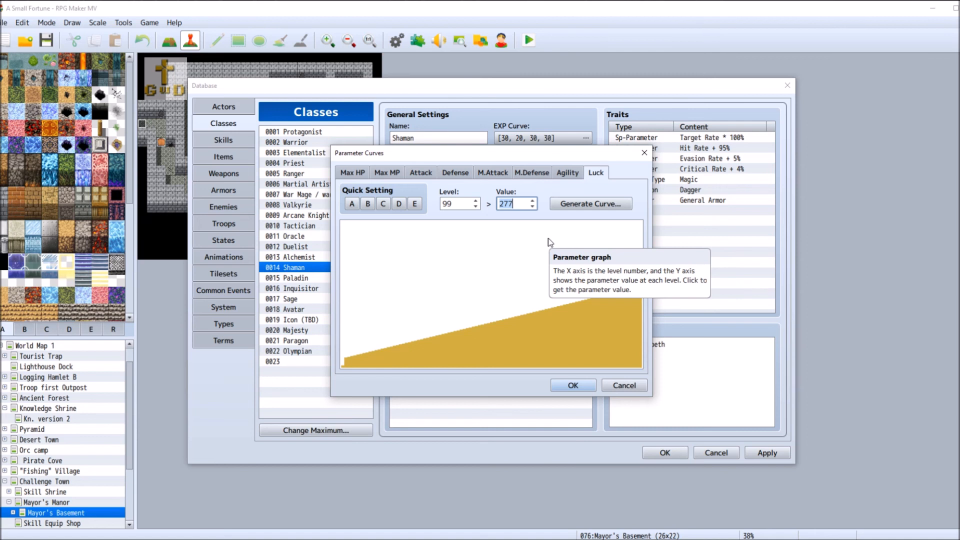
click(557, 205)
drag(492, 294, 481, 294)
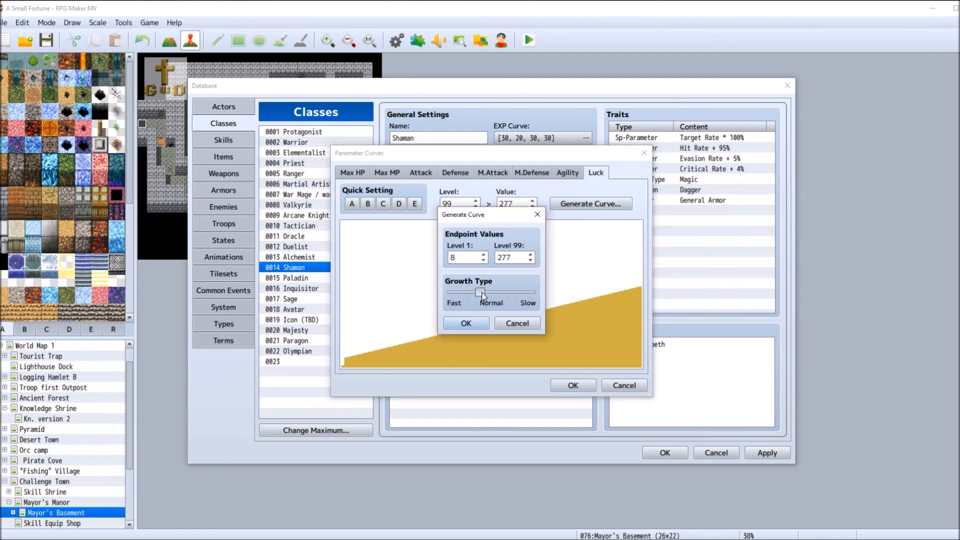
click(479, 324)
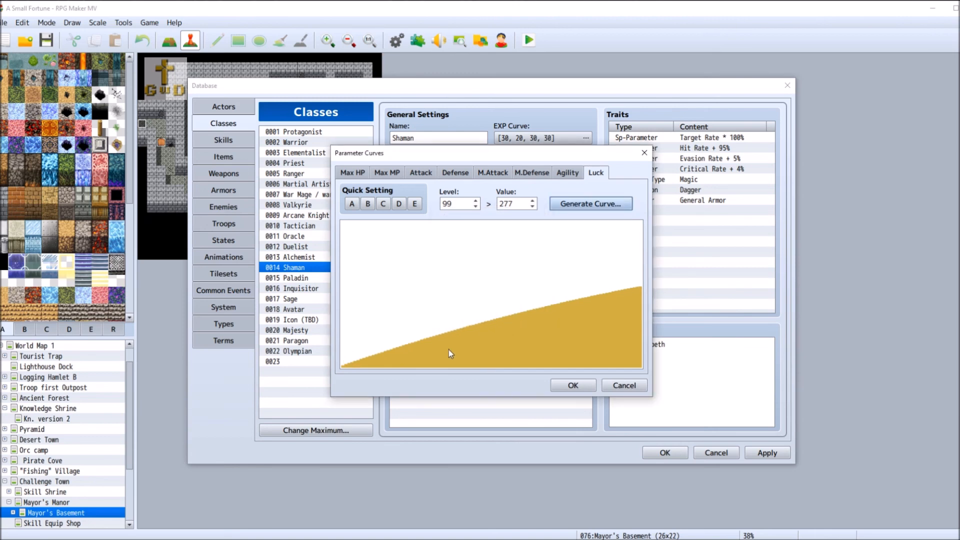
click(578, 385)
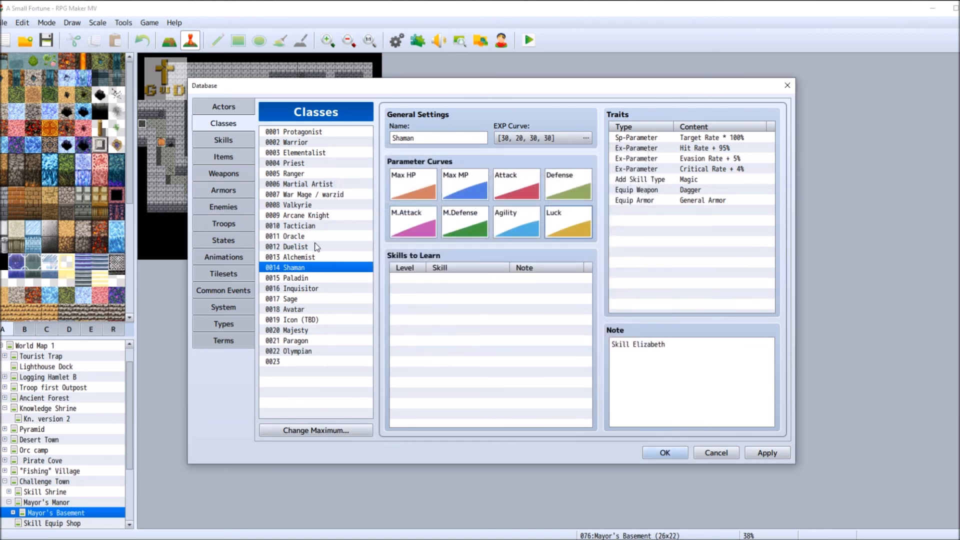
Lower the Duelist's level 1 Luck and set the level 99 Luck to 290.
click(317, 247)
double_click(566, 224)
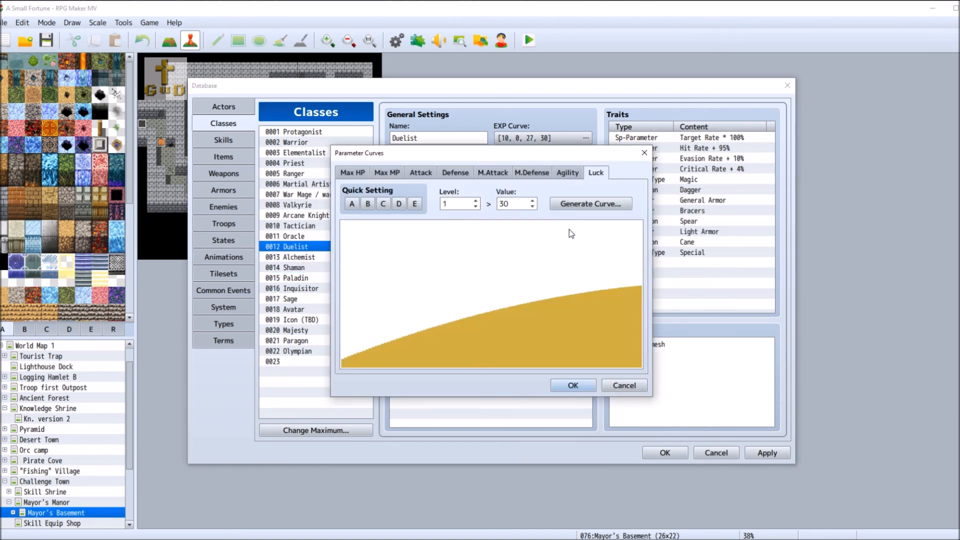
double_click(510, 201)
double_click(459, 202)
text(99)
double_click(517, 204)
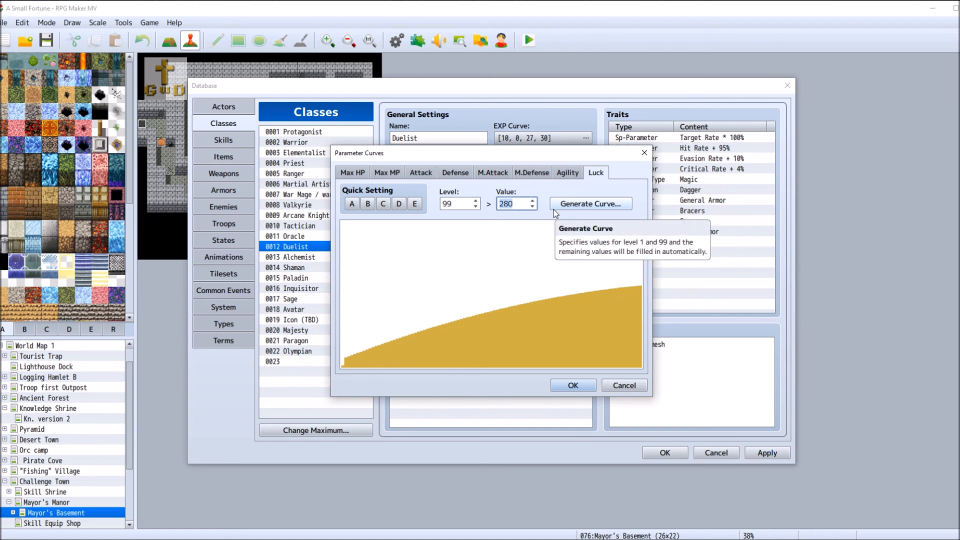
text(2)
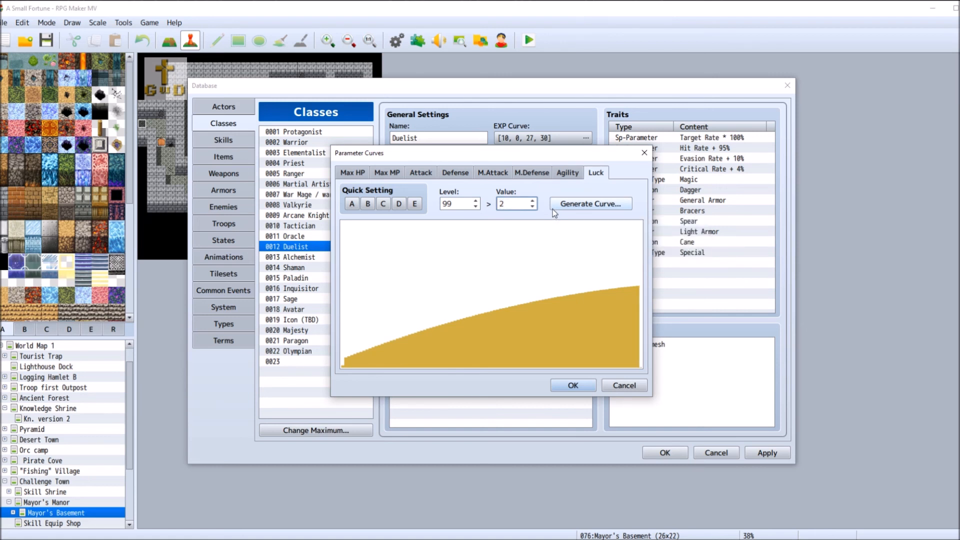
text(90)
key(Return)
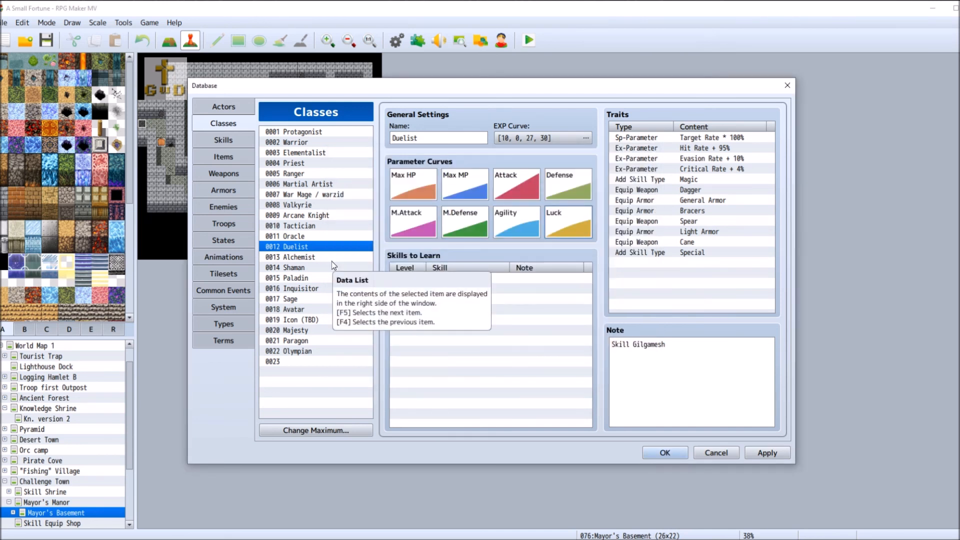
click(311, 235)
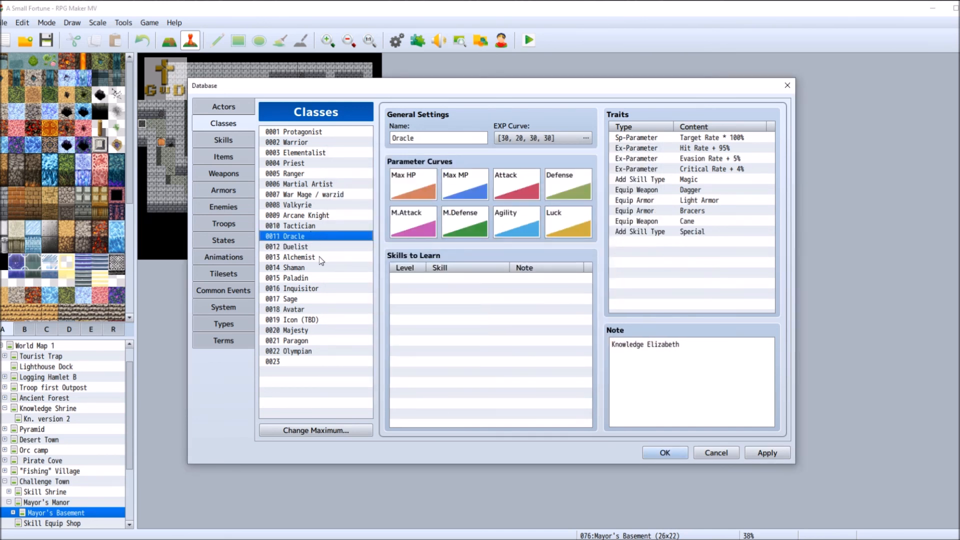
click(330, 247)
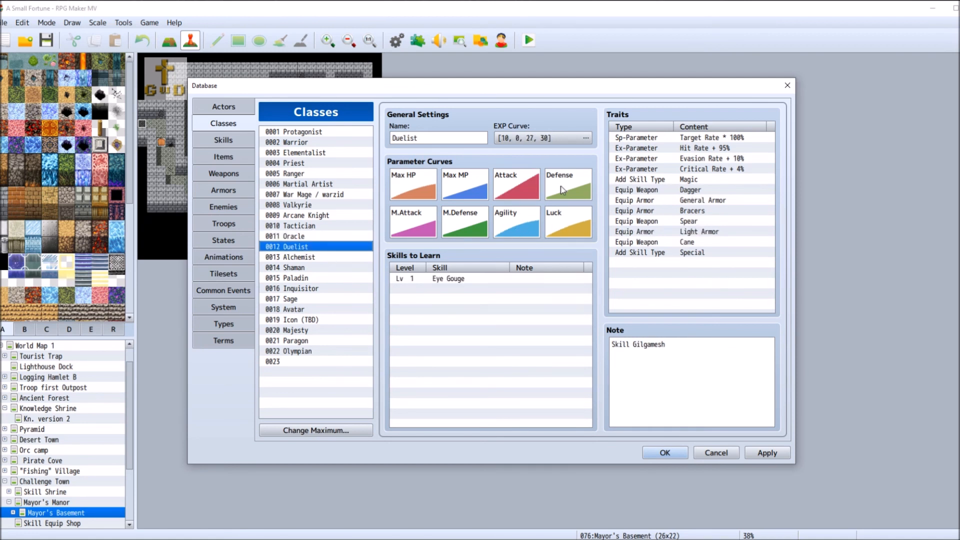
Compare the level 1 M.Defense of the Duelist and Ranger classes.
double_click(471, 223)
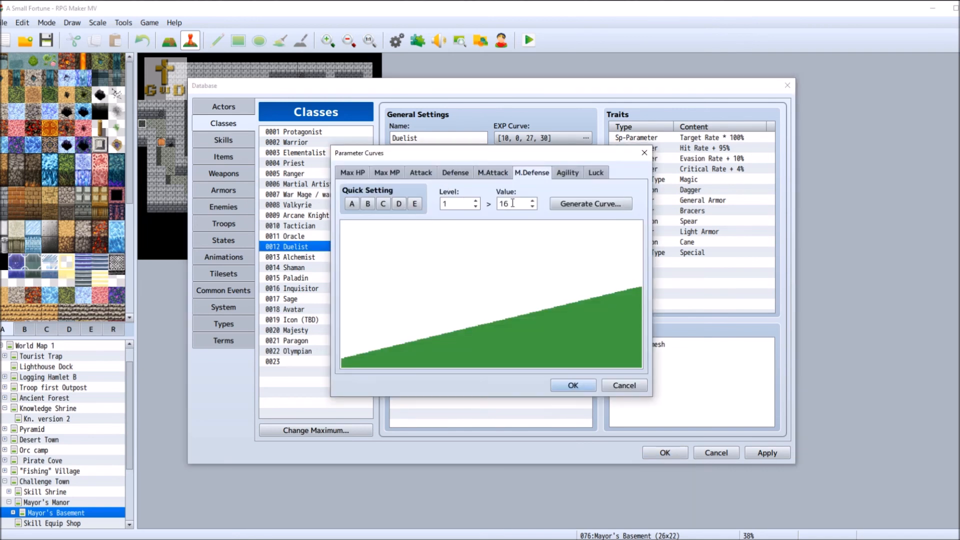
click(611, 385)
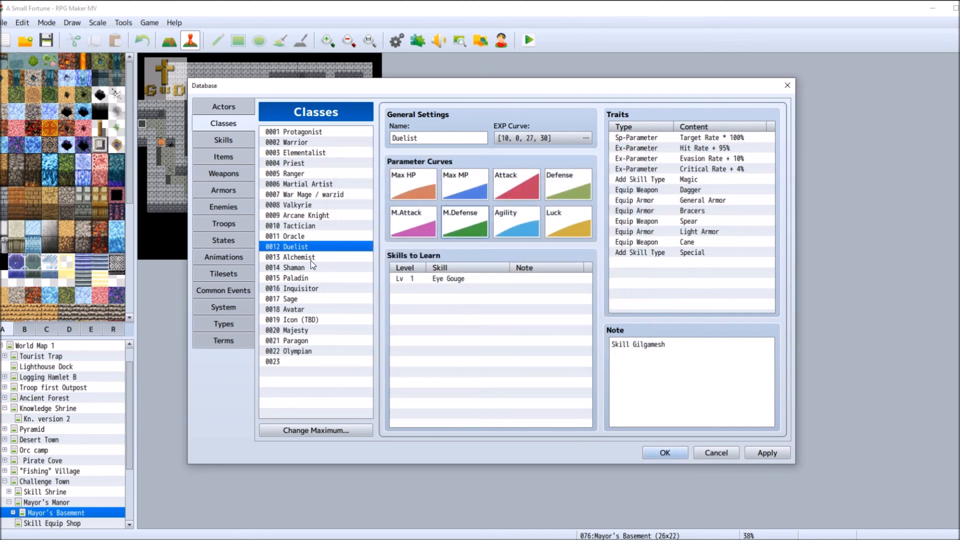
click(317, 175)
double_click(473, 225)
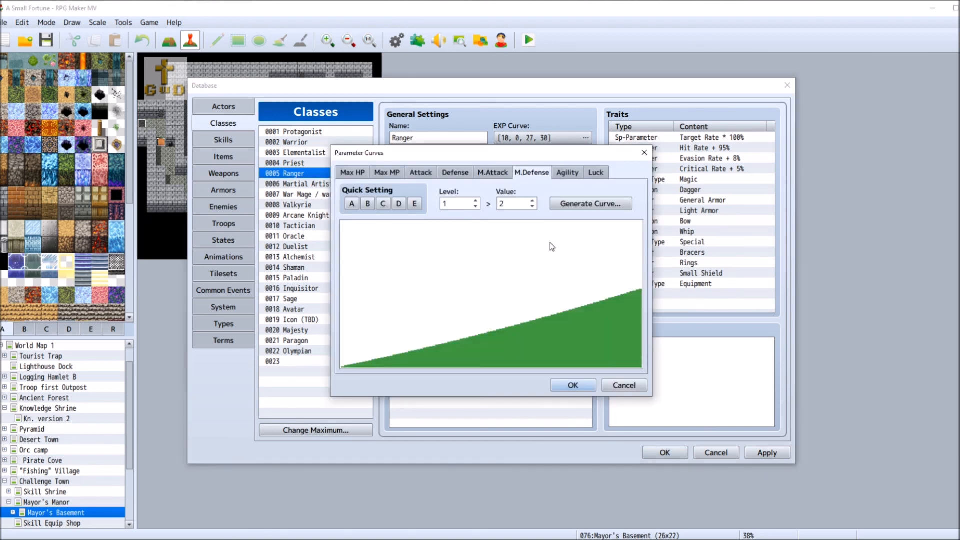
click(620, 384)
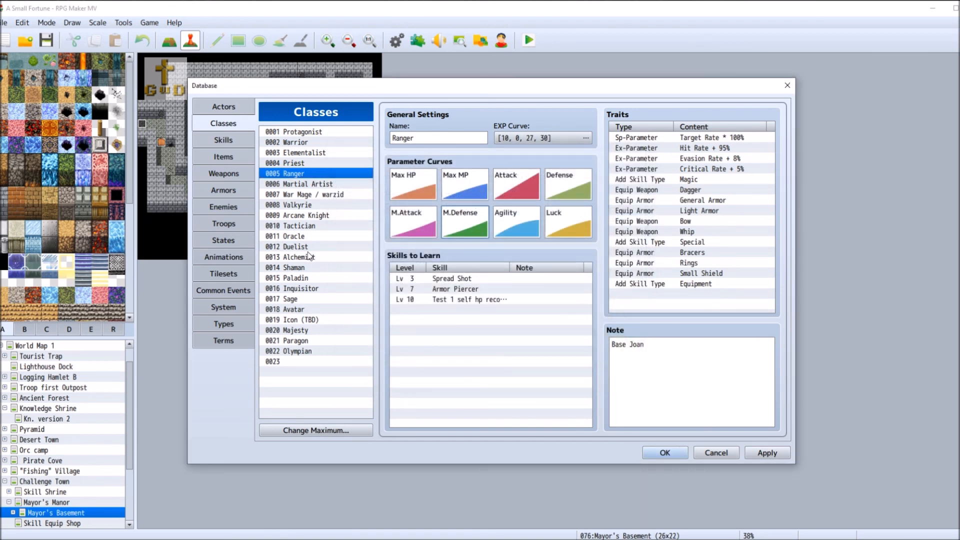
Set the Duelist's M.Defense to 2 at level 1 and 130 at level 99.
click(316, 247)
double_click(464, 223)
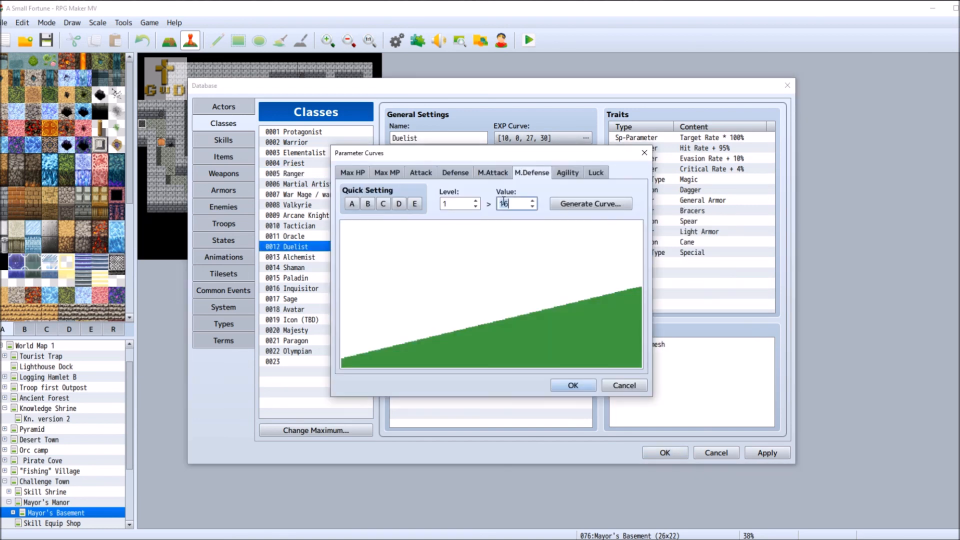
text(1)
drag(470, 202, 437, 239)
text(99)
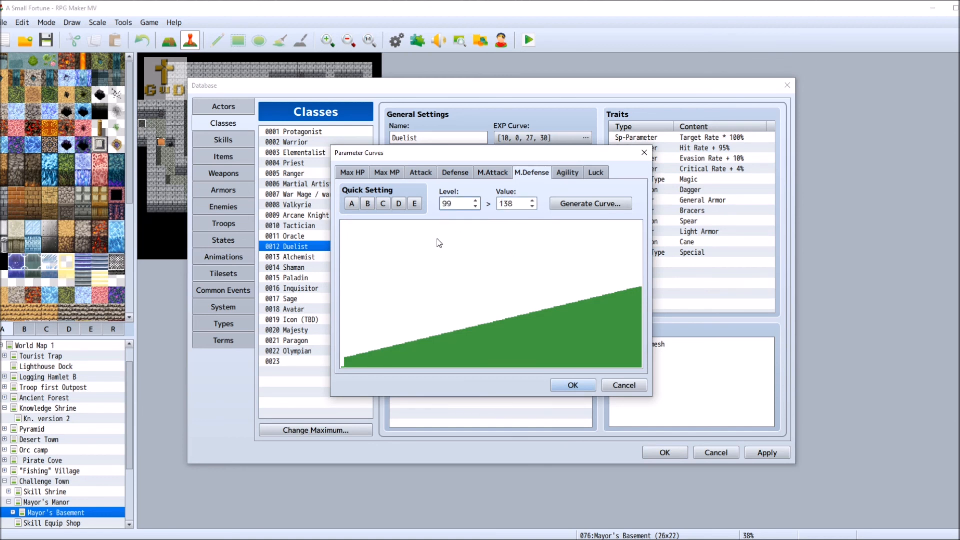
double_click(521, 206)
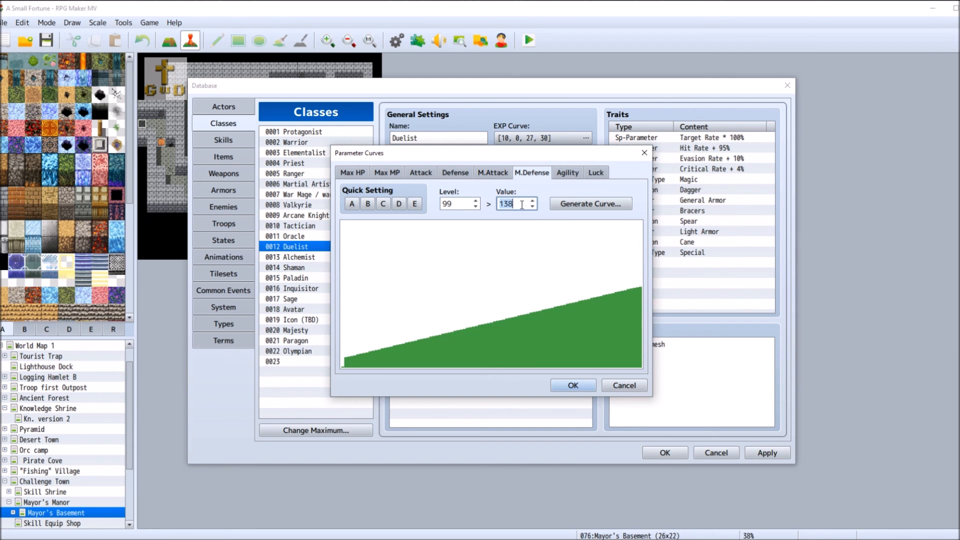
text(130)
Regenerate the Duelist's M.Defense curve from 2 to 130 with growth slightly slower than Normal.
click(584, 207)
click(493, 294)
drag(512, 293, 509, 293)
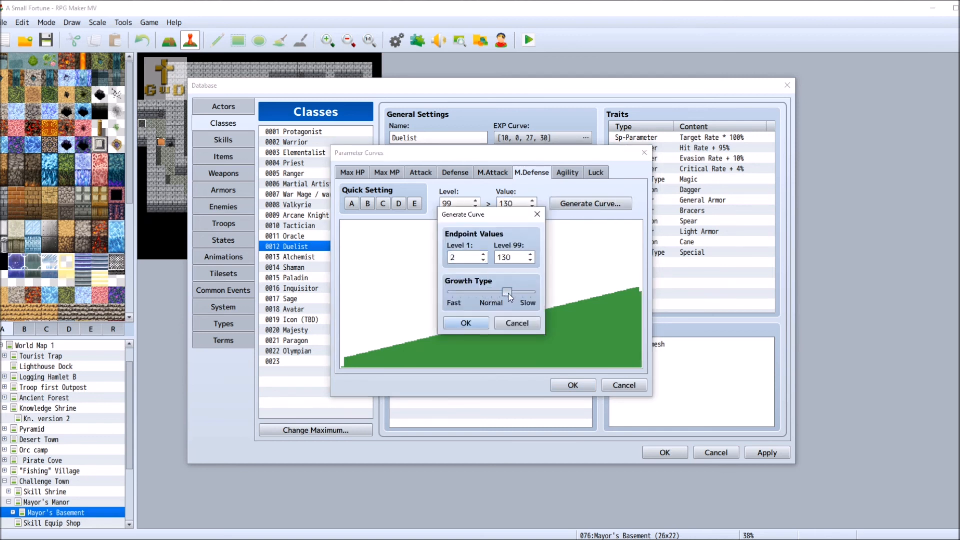
click(453, 323)
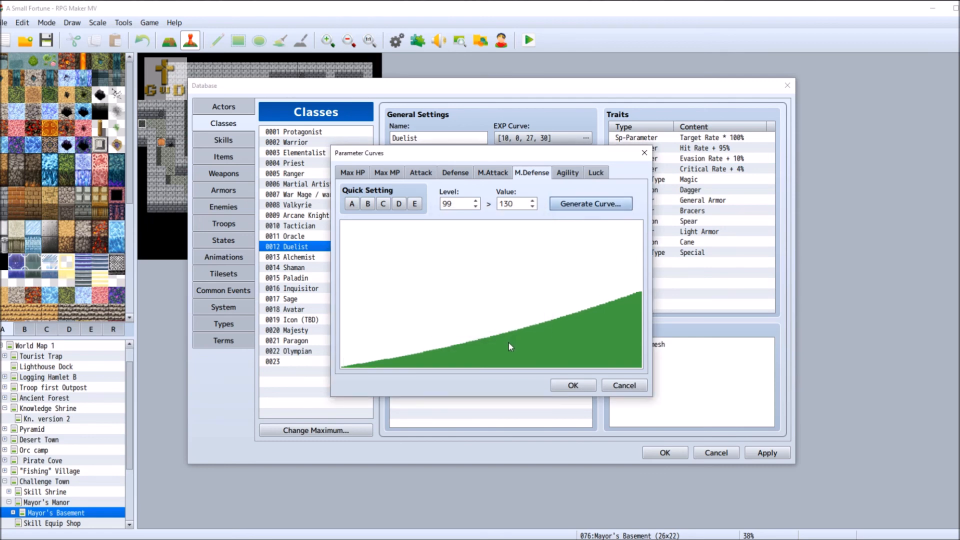
click(570, 384)
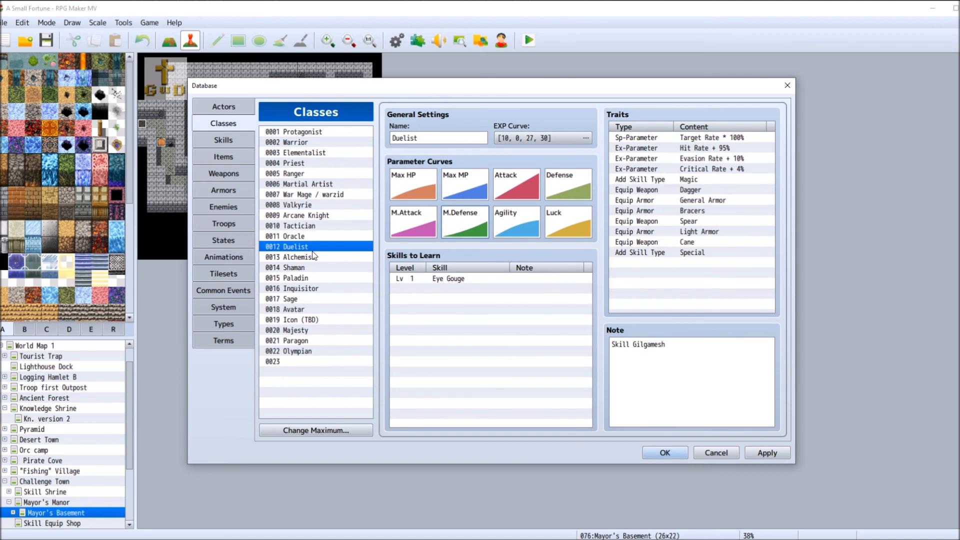
Set the Duelist's M.Attack to 5 at level 1 and 120 at level 99.
double_click(413, 224)
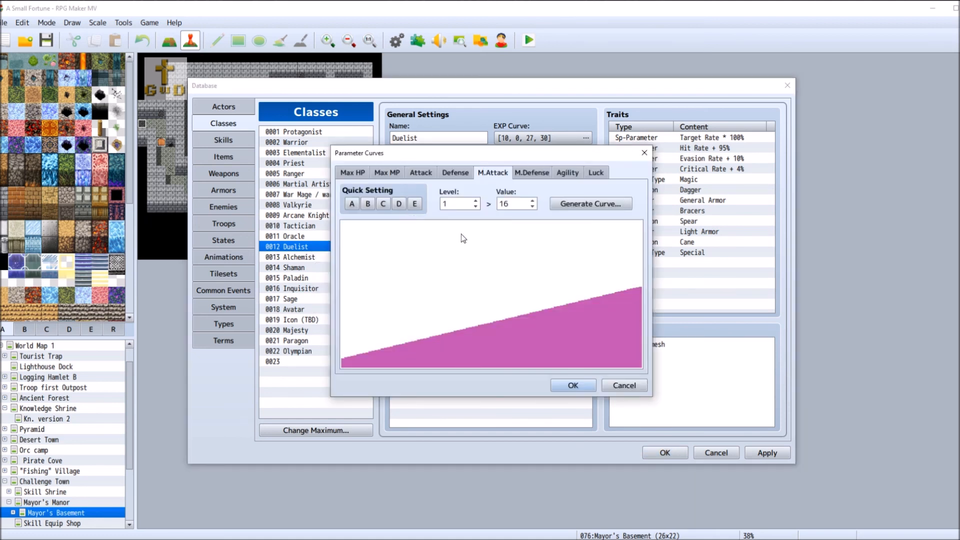
double_click(503, 204)
double_click(459, 204)
text(99)
double_click(521, 207)
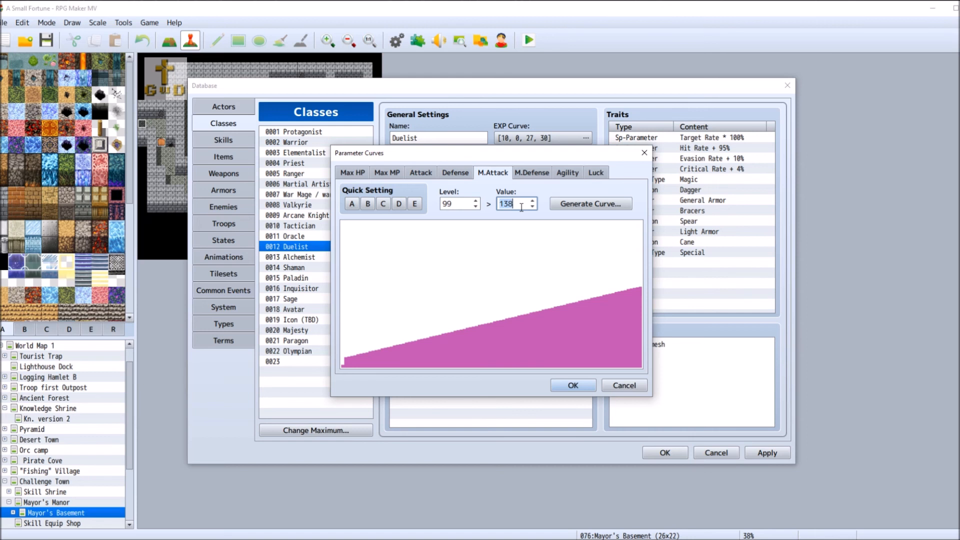
text(120)
Regenerate the Duelist's M.Attack curve from 5 to 120 with growth slower than Normal.
click(593, 207)
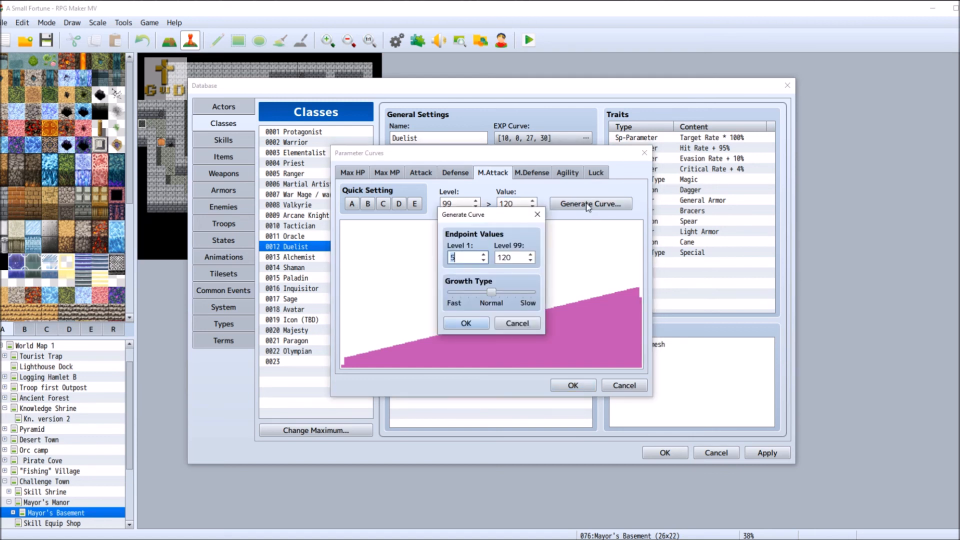
drag(499, 295, 512, 294)
click(475, 323)
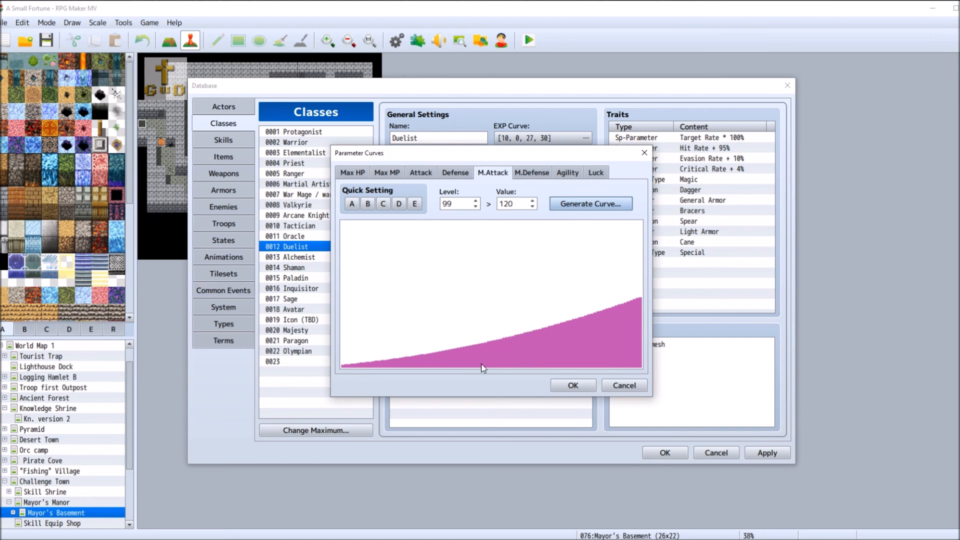
click(572, 388)
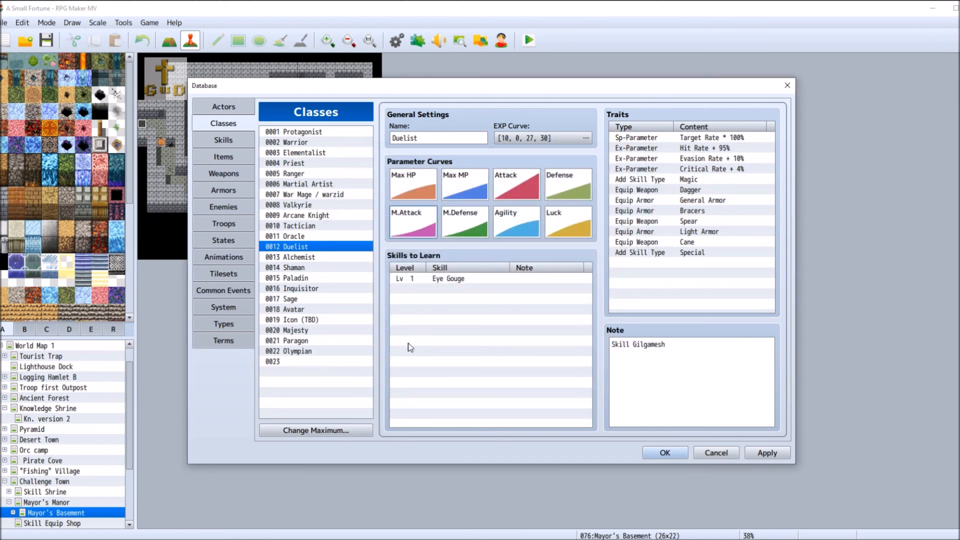
Check the M.Attack curves of the Alchemist and Shaman classes for comparison.
click(309, 257)
double_click(413, 220)
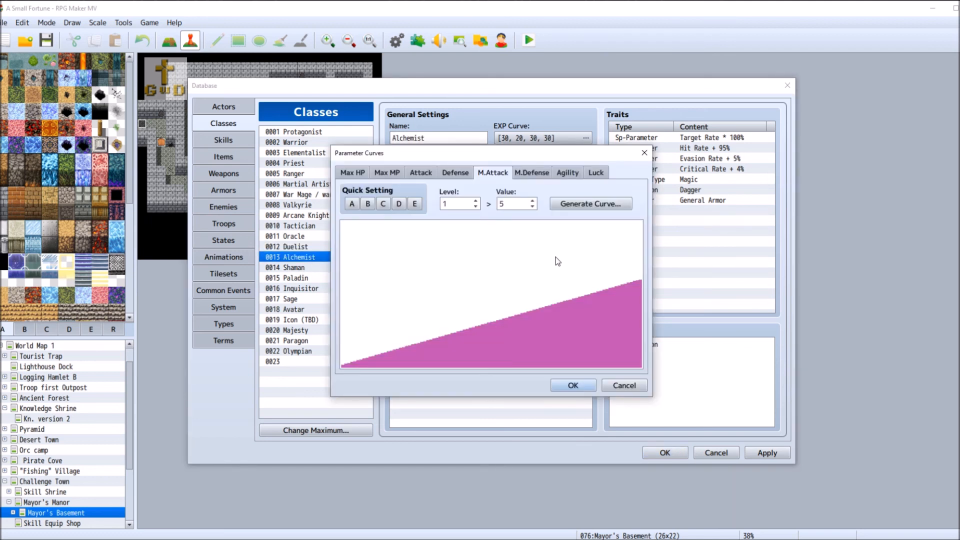
click(603, 205)
click(517, 323)
click(573, 386)
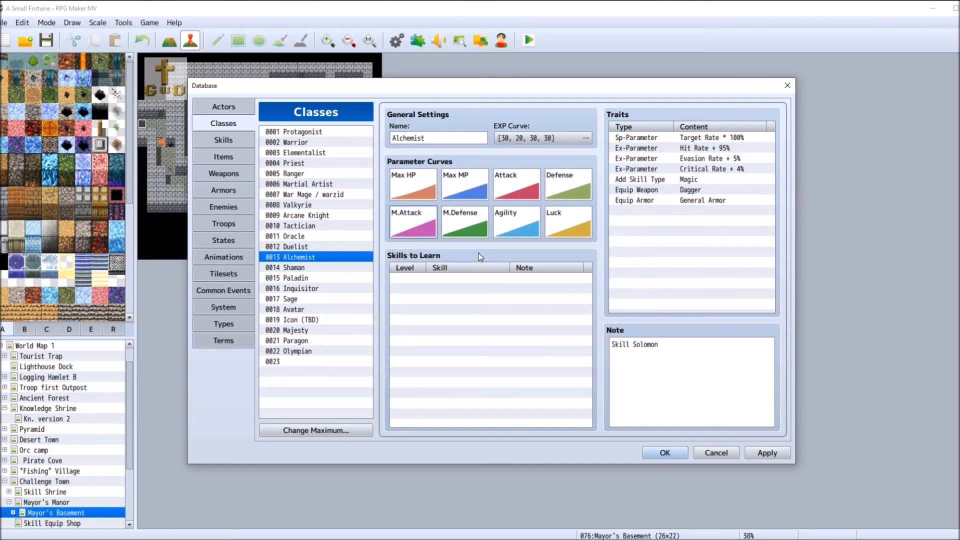
click(318, 267)
double_click(427, 218)
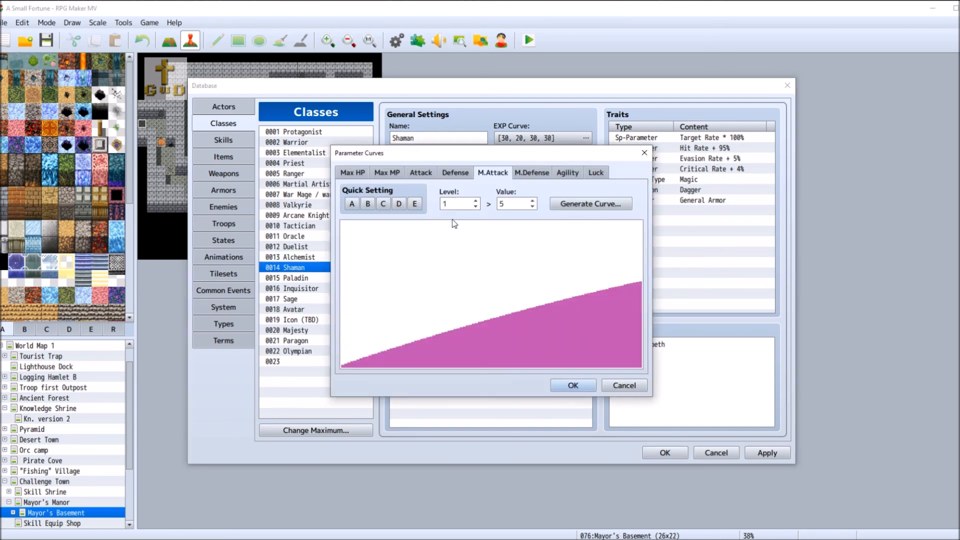
click(625, 386)
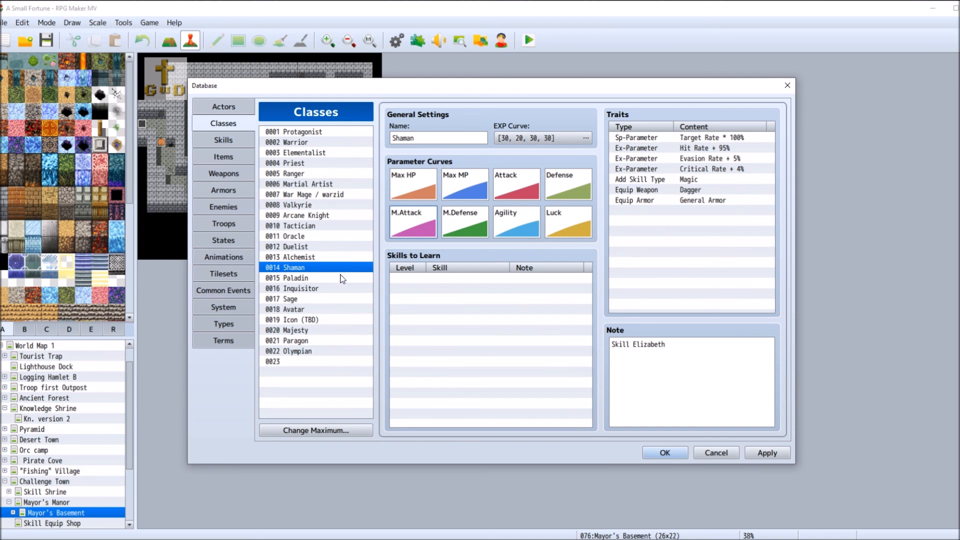
Review the parameter curve overviews of the Arcane Knight, Tactician and Oracle classes.
click(342, 215)
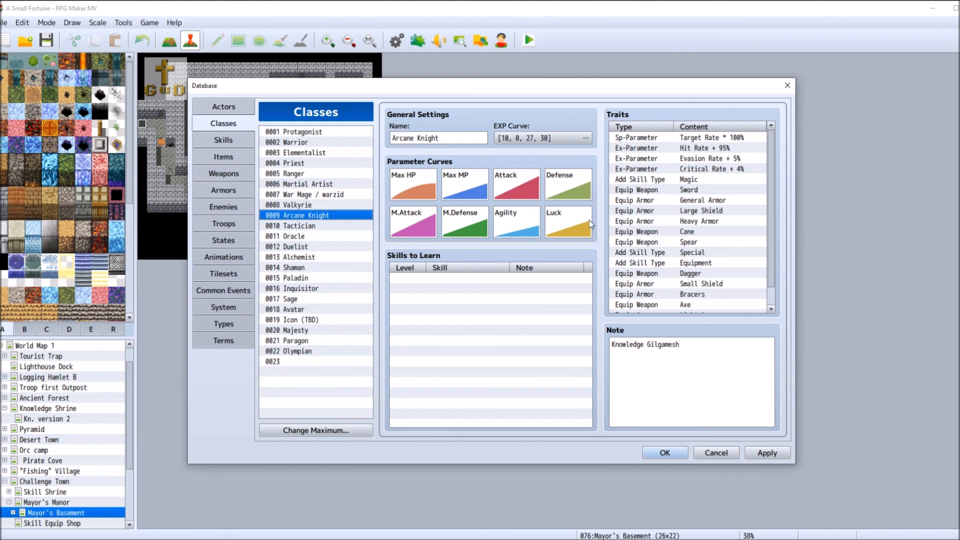
click(319, 226)
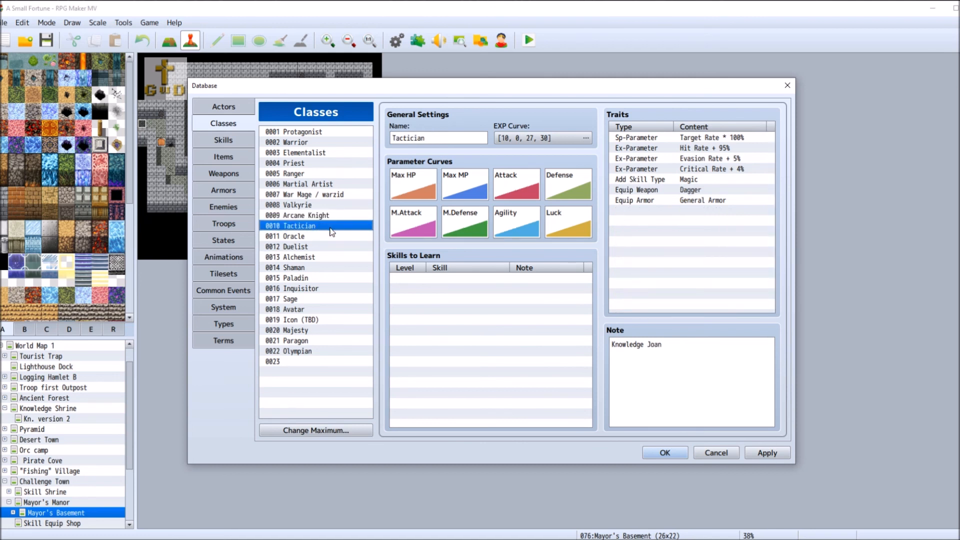
click(334, 237)
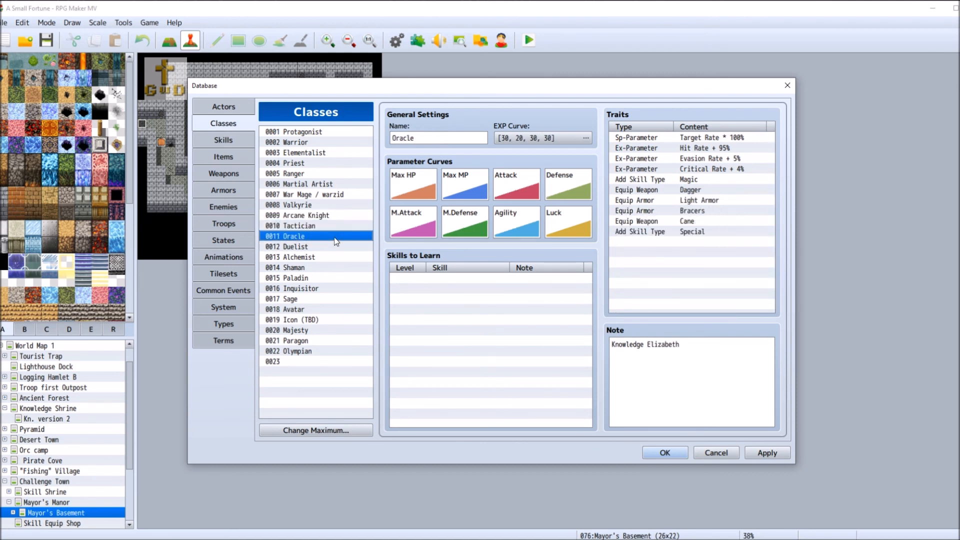
Set the Tactician's Agility to 8 at level 1 and 283 at level 99.
click(337, 225)
double_click(517, 226)
double_click(507, 204)
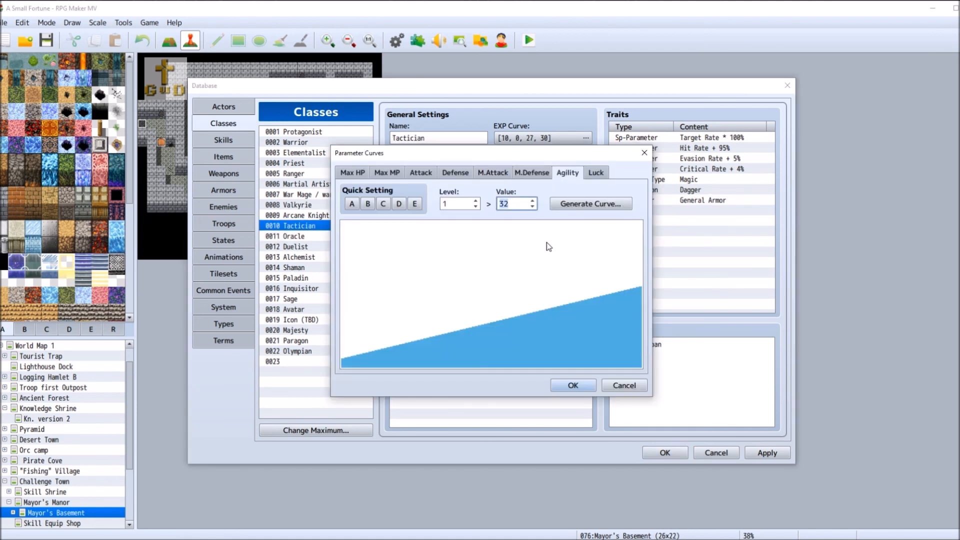
text(8)
text(99)
double_click(518, 204)
text(283)
Regenerate the Tactician's Agility curve from 8 to 283 with growth slightly faster than Normal.
click(591, 205)
click(495, 293)
drag(495, 294, 480, 294)
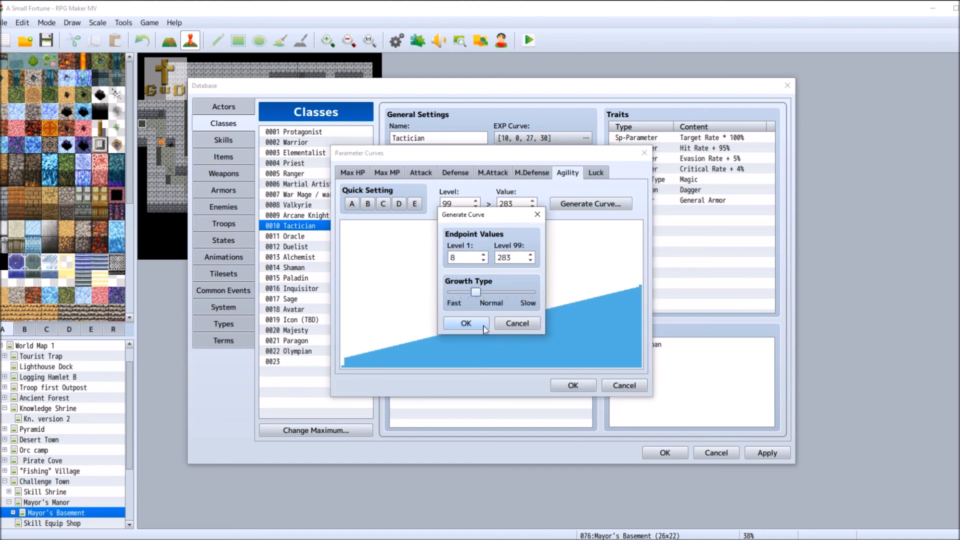
click(466, 323)
click(573, 385)
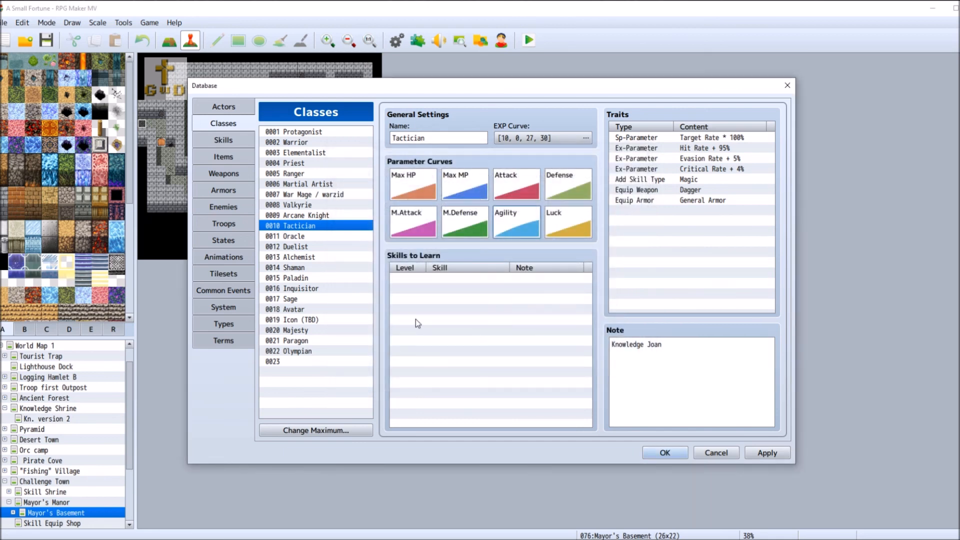
Set the Tactician's level 1 Luck to 3.
double_click(569, 243)
double_click(515, 203)
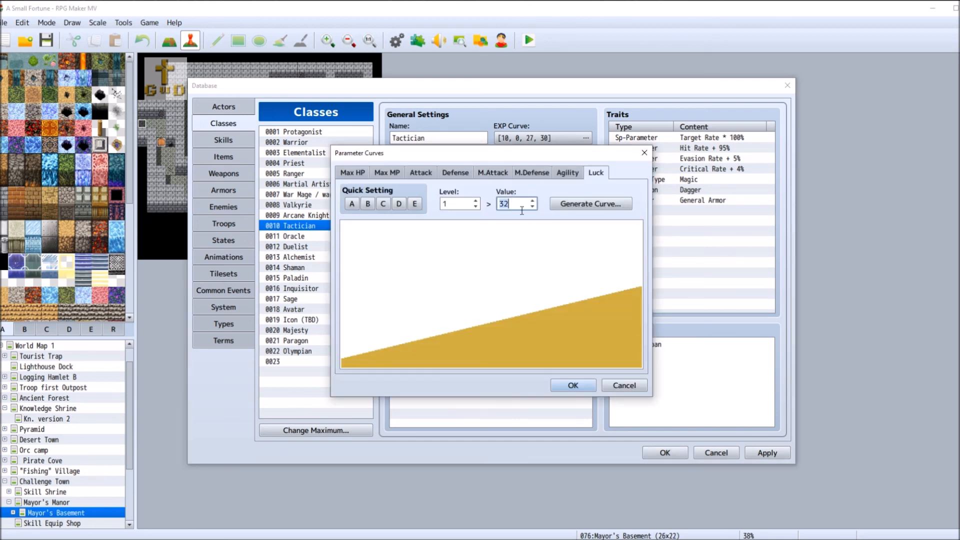
text(1)
Set the Tactician's level 99 Luck to 270 and regenerate the curve from 3 to 270.
double_click(472, 204)
text(99)
key(Tab)
text(270)
click(582, 204)
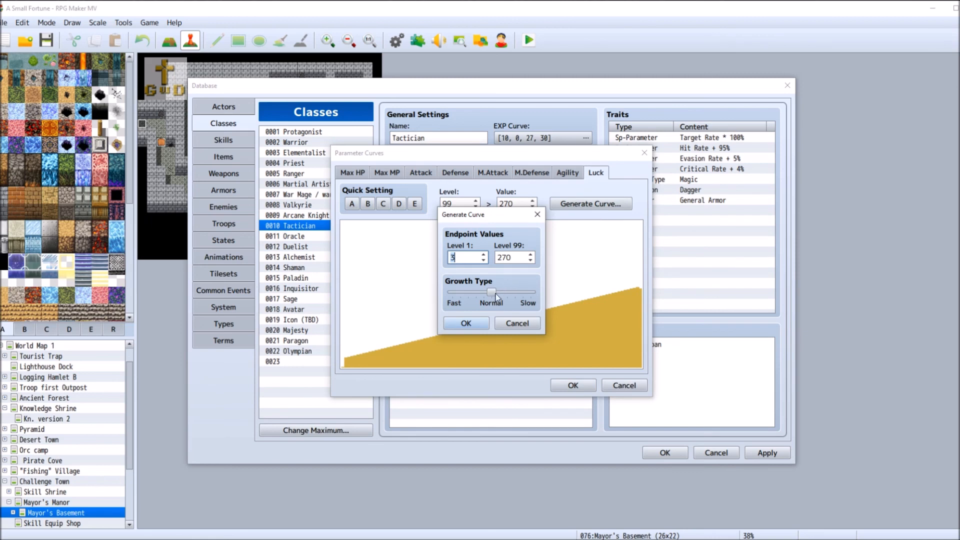
click(466, 323)
click(573, 385)
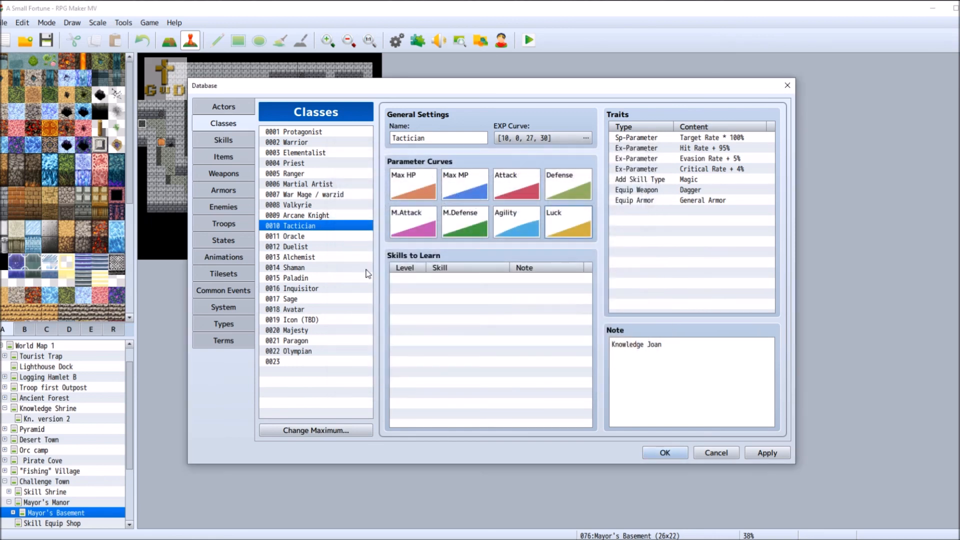
Set the Oracle's level 1 Luck to 5.
click(330, 239)
double_click(570, 223)
double_click(511, 204)
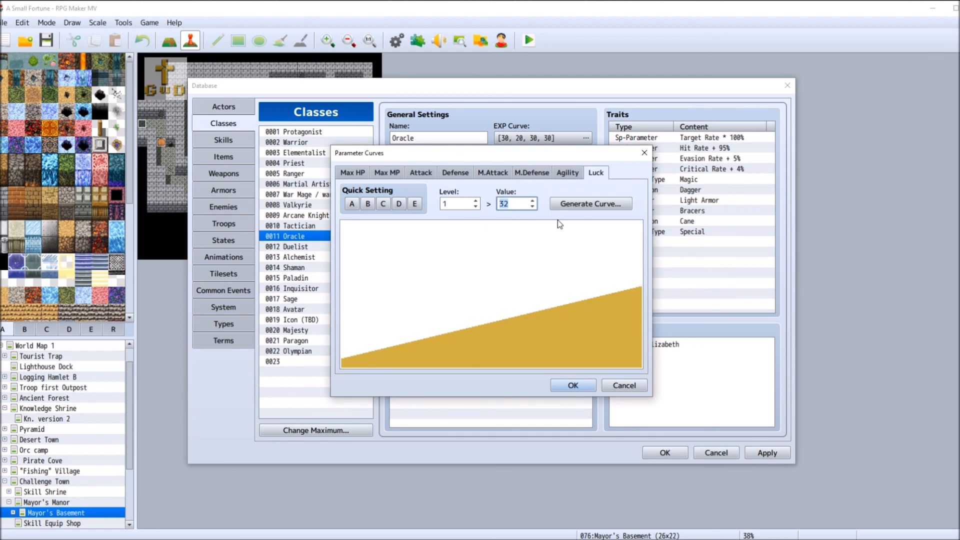
text(5)
key(shift+Tab)
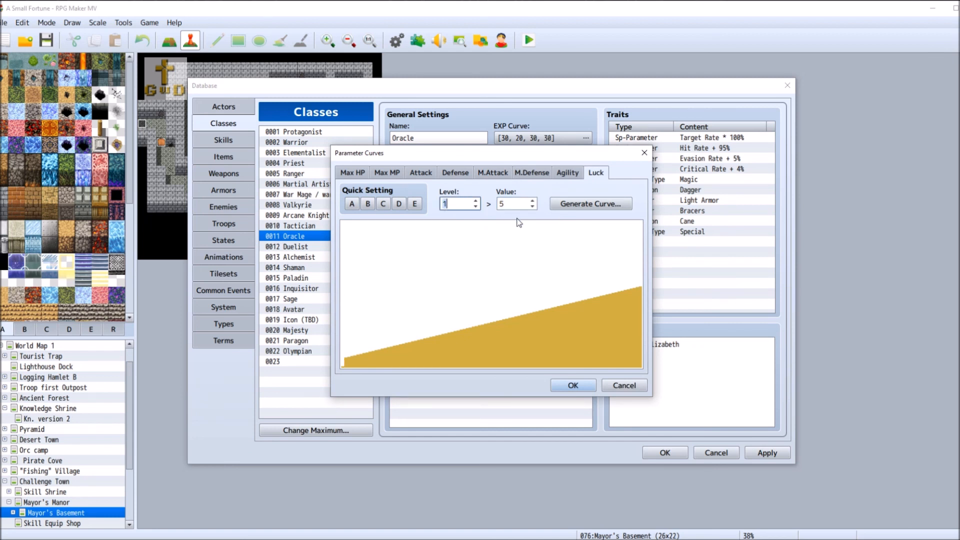
Set the Oracle's level 99 Luck to 270 and apply the Luck curve.
text(99)
key(Tab)
text(2)
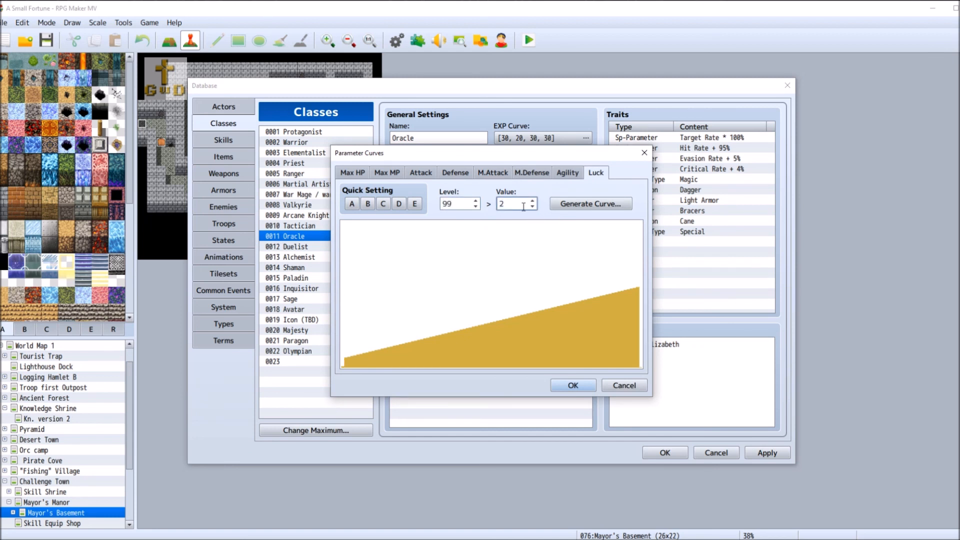
text(70)
click(589, 205)
click(527, 324)
click(580, 389)
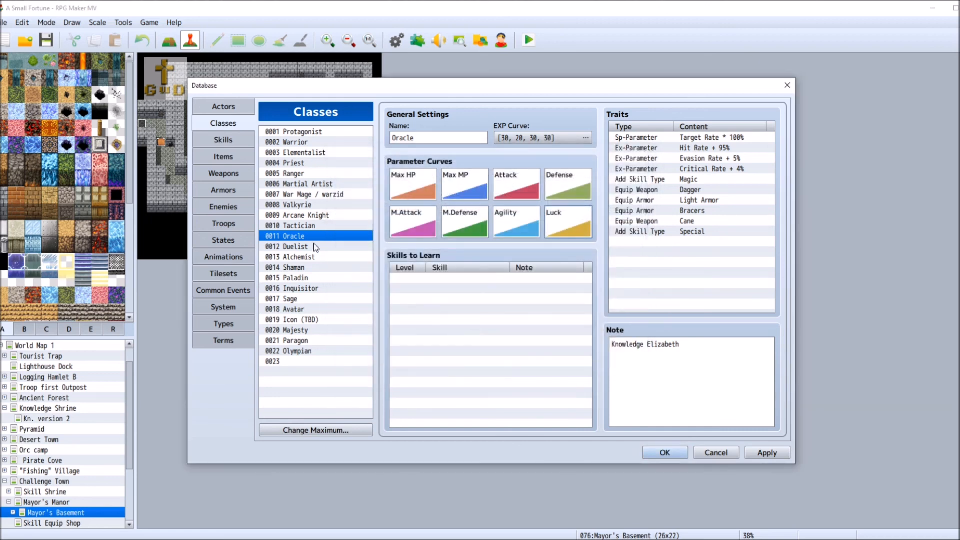
Set the Arcane Knight's level 1 Luck to 6.
click(325, 218)
double_click(565, 221)
double_click(527, 200)
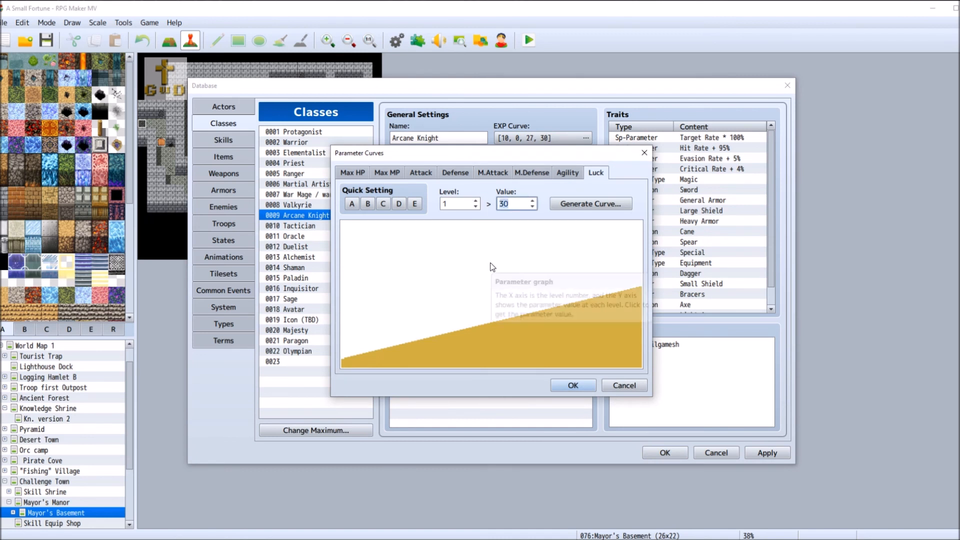
text(6)
Set the Arcane Knight's level 99 Luck to 270 and regenerate the curve from 6 to 270.
double_click(449, 204)
text(99)
key(Tab)
text(270)
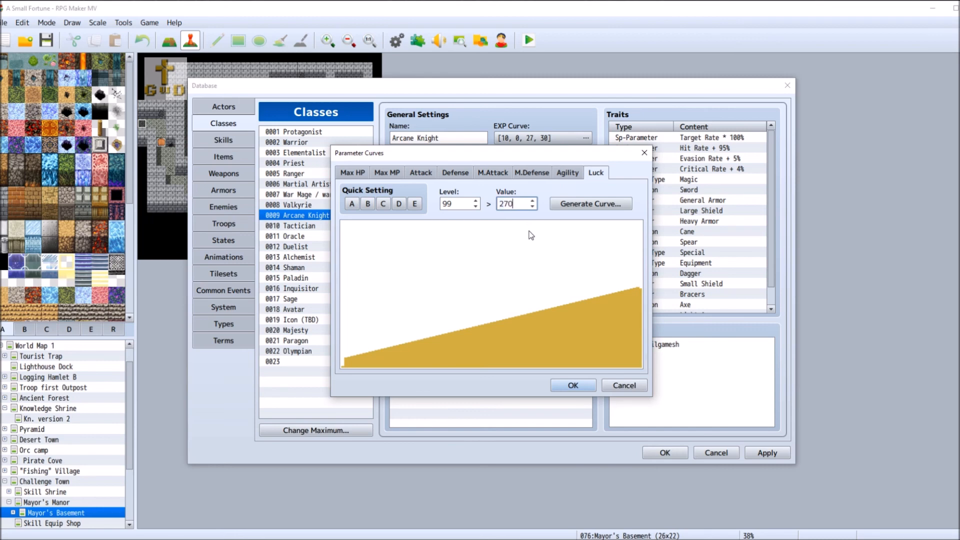
click(616, 202)
click(476, 338)
click(580, 383)
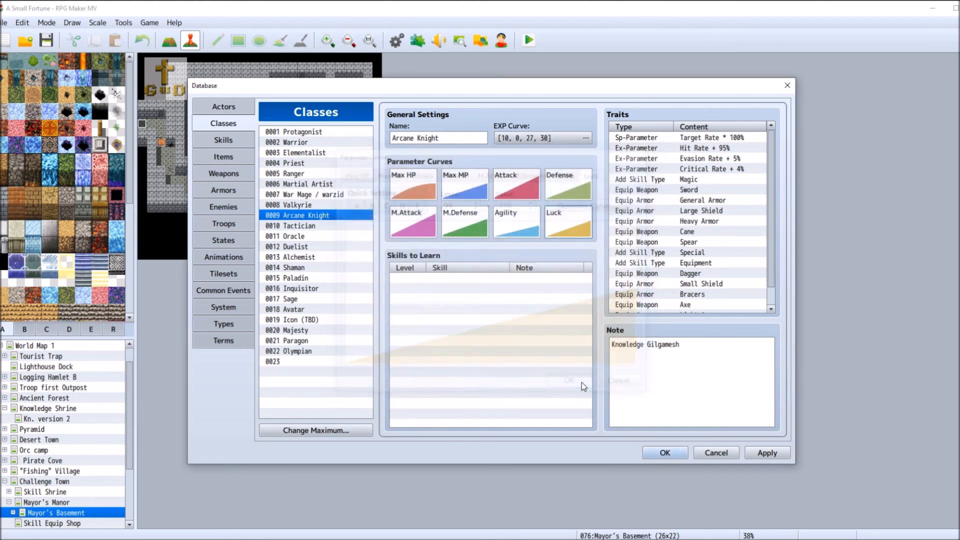
Apply and confirm the class changes, save the project, and reopen the database.
click(770, 453)
click(666, 453)
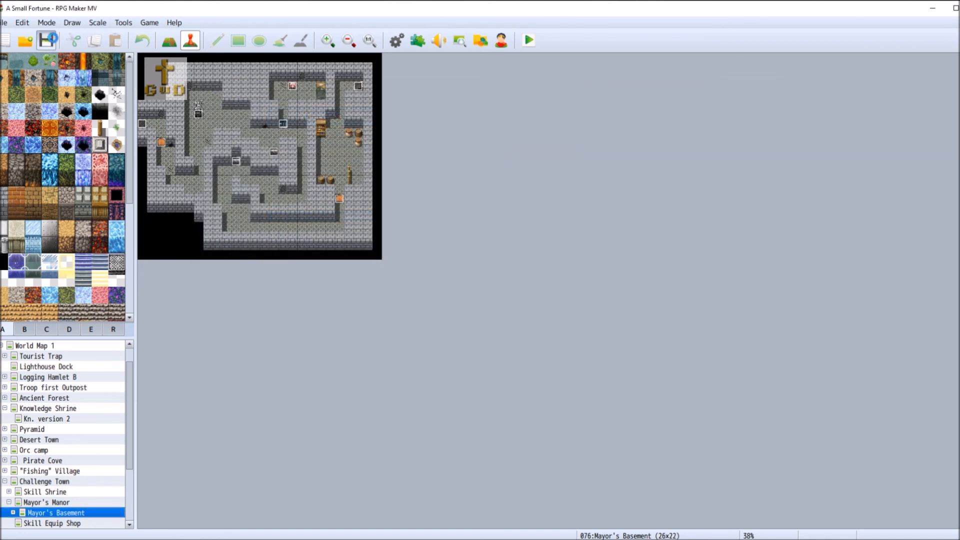
click(396, 40)
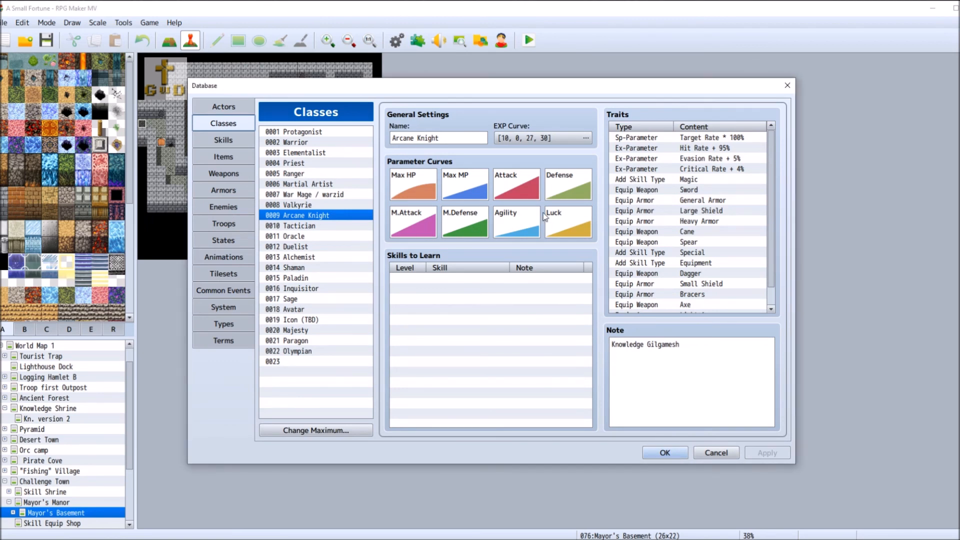
Set the Oracle's level 1 Agility to 4.
click(347, 227)
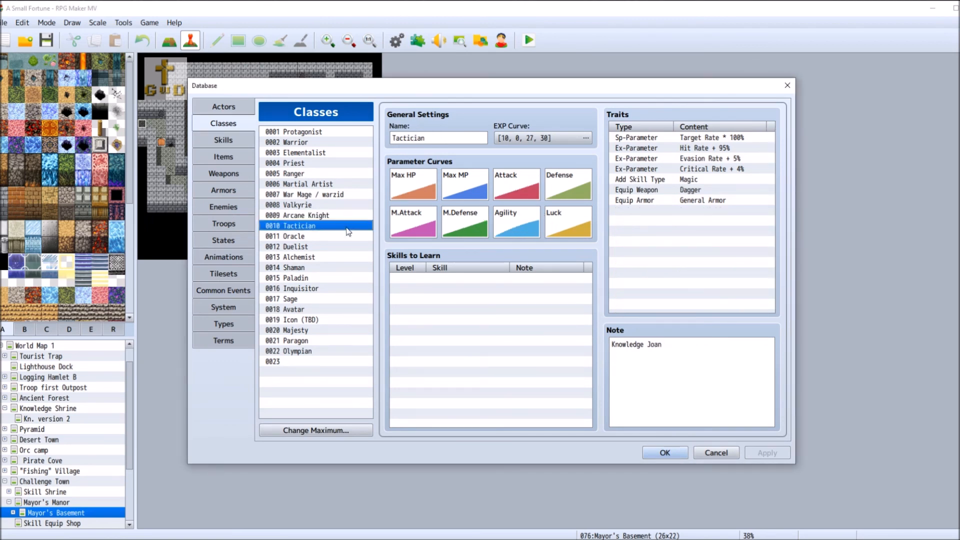
click(320, 237)
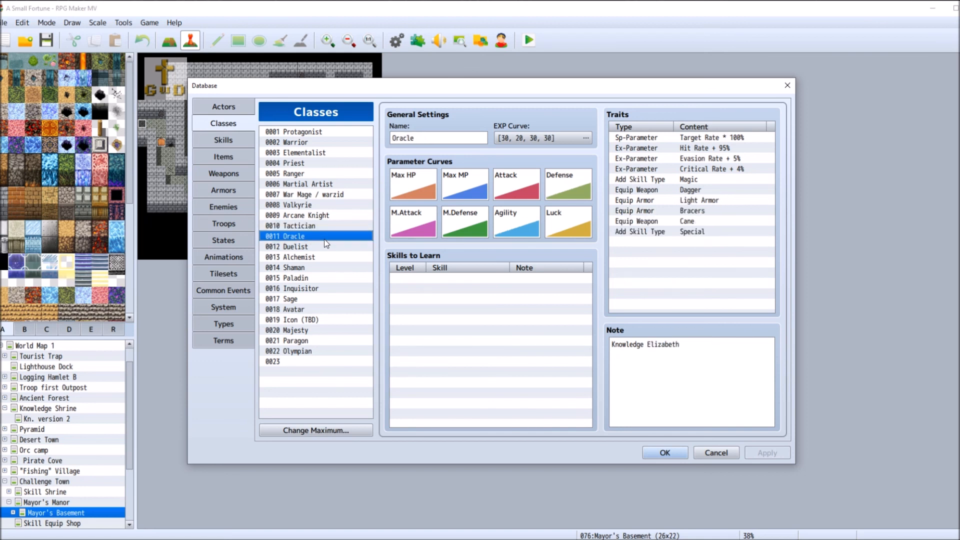
double_click(516, 223)
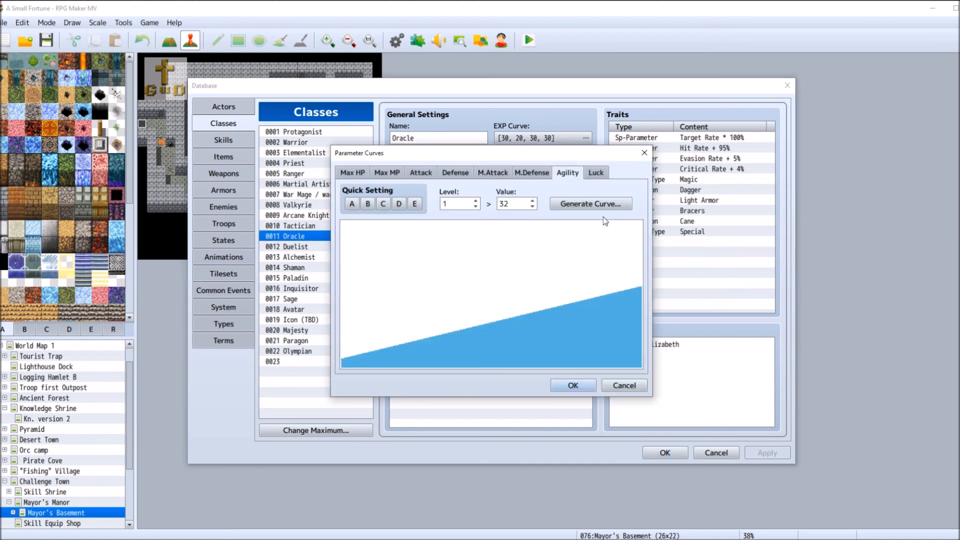
double_click(502, 205)
Set the Oracle's level 99 Agility to 275.
double_click(462, 204)
text(99)
key(Tab)
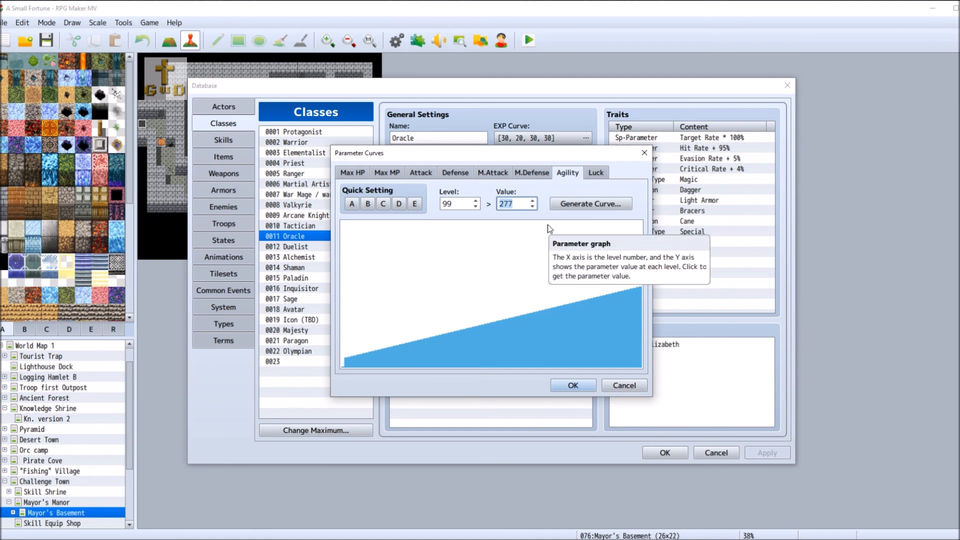
text(270)
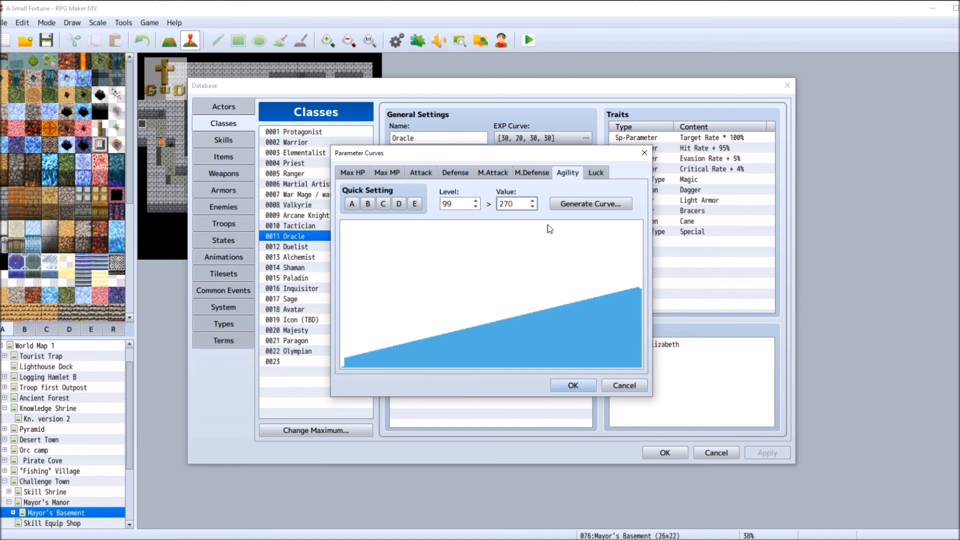
key(BackSpace)
text(5)
Generate the Oracle's Agility curve from 4 to 275 at Normal growth and apply the change.
click(582, 207)
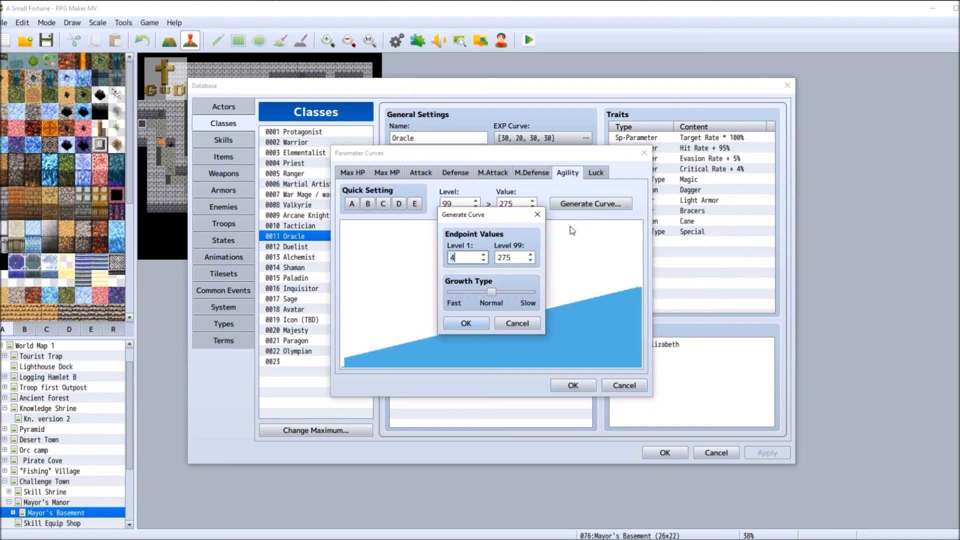
click(464, 323)
click(573, 385)
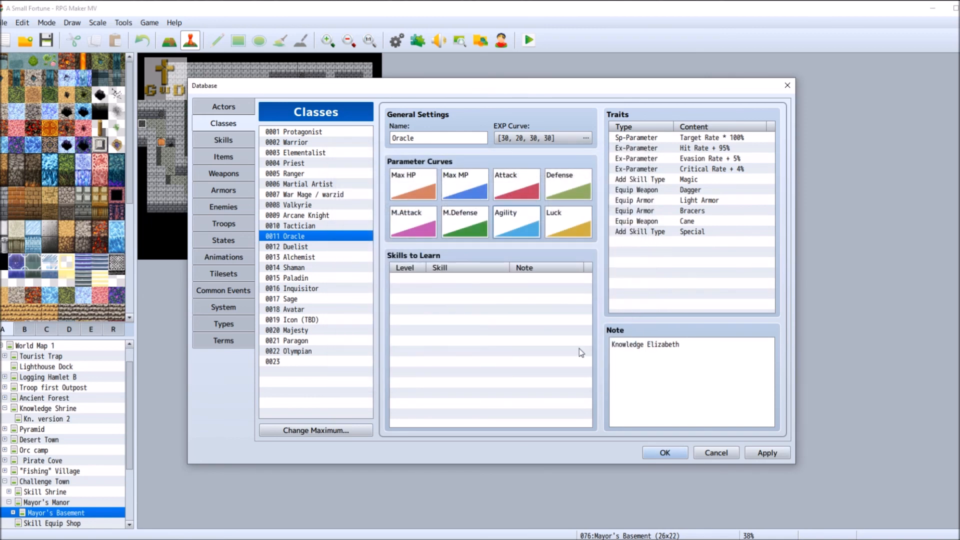
click(747, 457)
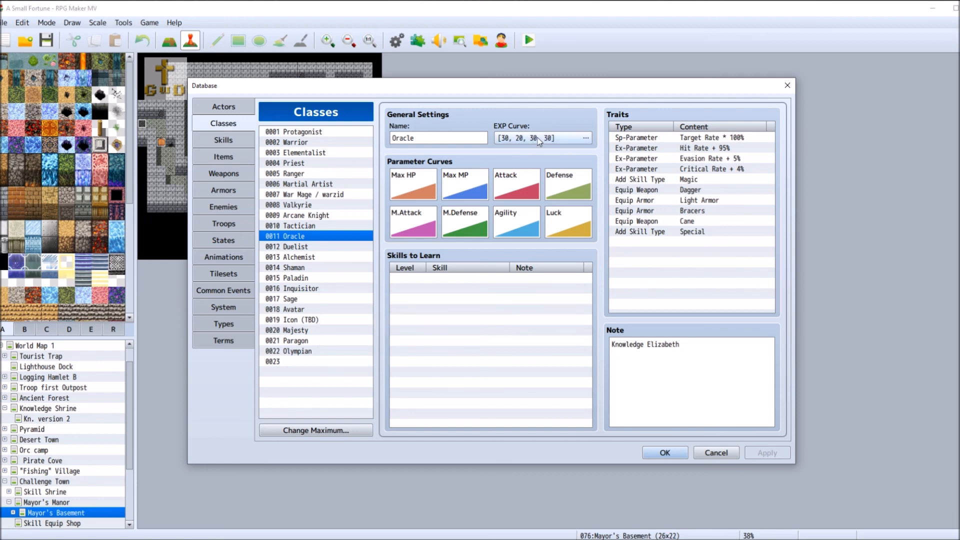
Set the Oracle's EXP curve to Base Value 10, Extra Value 0 and Acceleration A 27.
click(586, 138)
drag(393, 341, 358, 341)
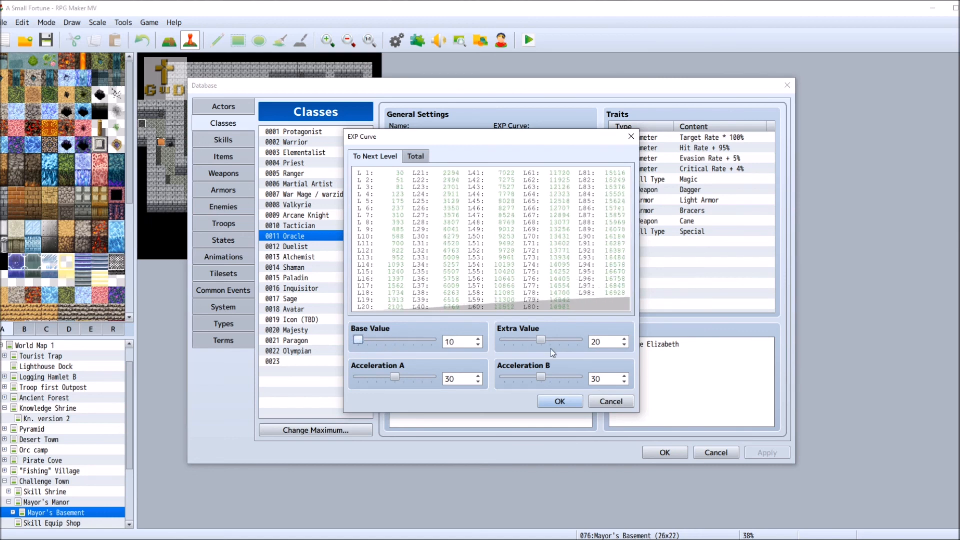
drag(541, 341, 505, 341)
drag(396, 378, 390, 376)
click(560, 402)
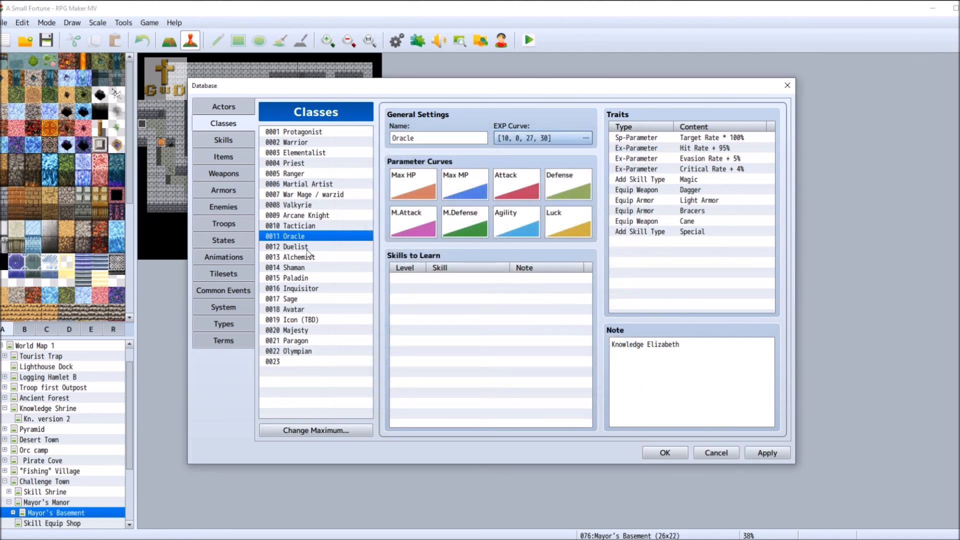
Check the EXP curve settings of the classes from Warrior through Duelist.
click(310, 247)
click(320, 226)
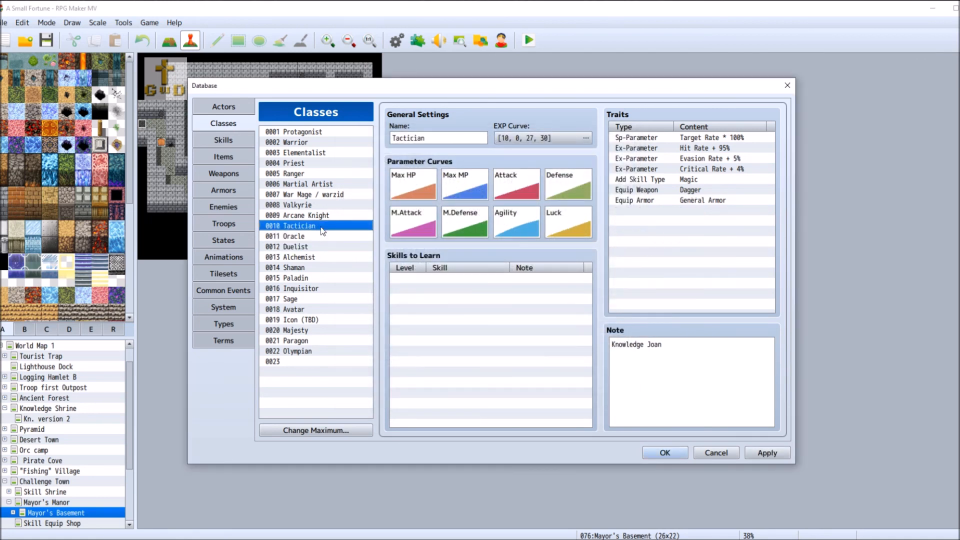
click(323, 216)
click(327, 205)
click(325, 195)
click(324, 184)
click(320, 173)
click(321, 163)
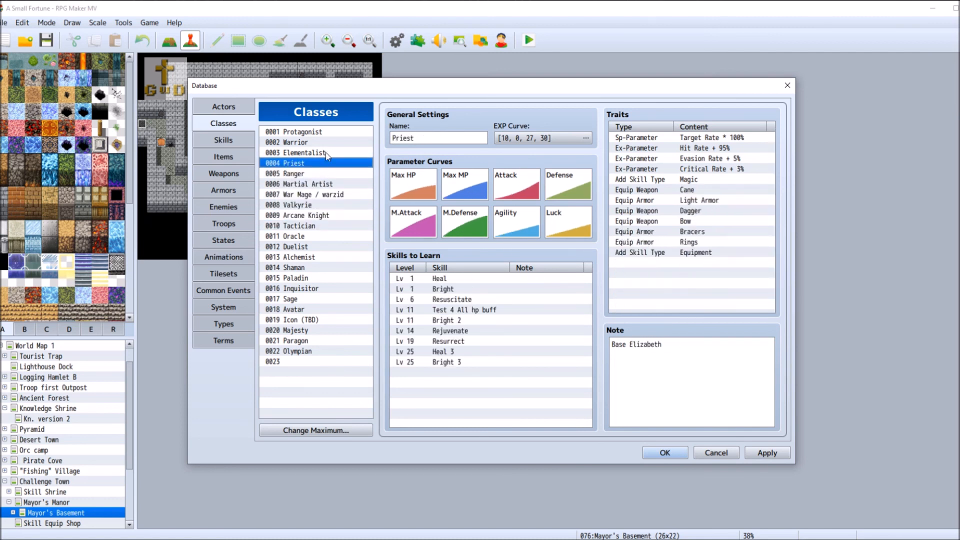
click(322, 153)
click(323, 143)
click(327, 238)
click(329, 247)
Set the Alchemist's EXP curve to Base Value 10, Extra Value 0 and Acceleration A 27.
click(331, 257)
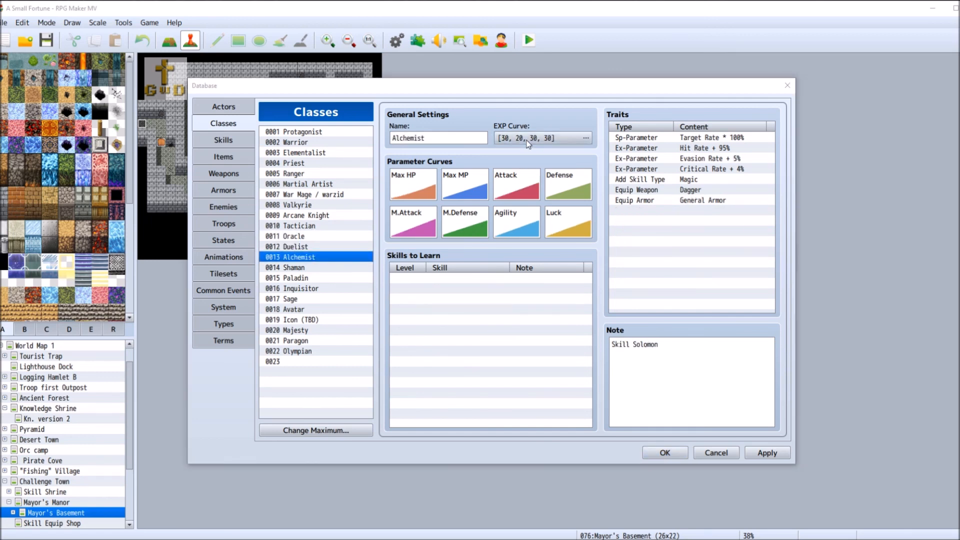
double_click(540, 138)
drag(395, 341, 357, 342)
drag(542, 341, 501, 357)
drag(393, 375, 389, 379)
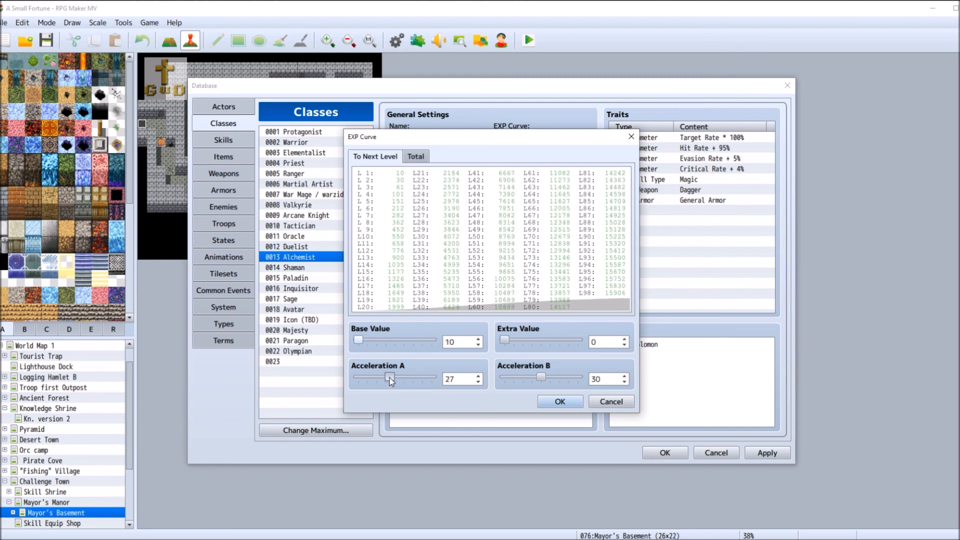
click(572, 403)
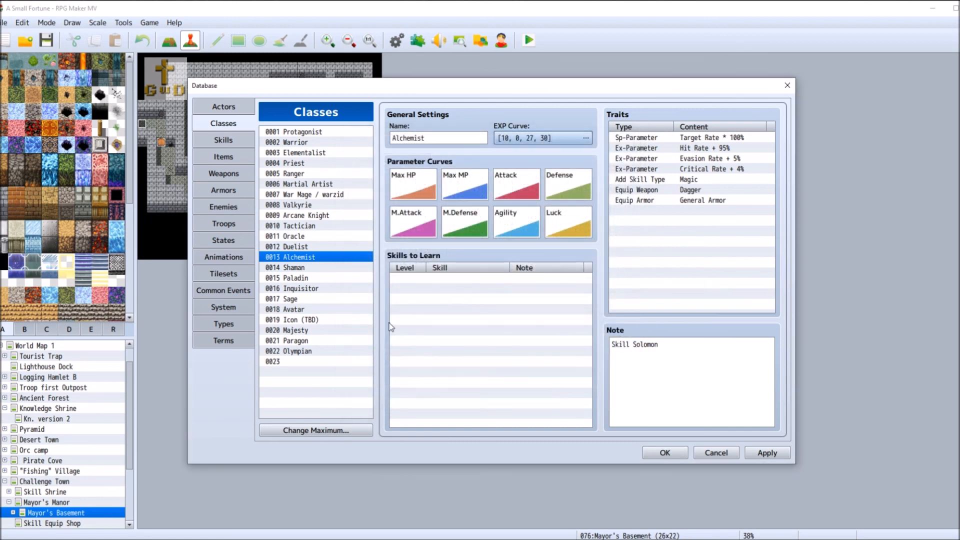
Set the Shaman's EXP curve to Base Value 10, Extra Value 0 and Acceleration A 27, and apply the changes.
click(321, 268)
double_click(505, 138)
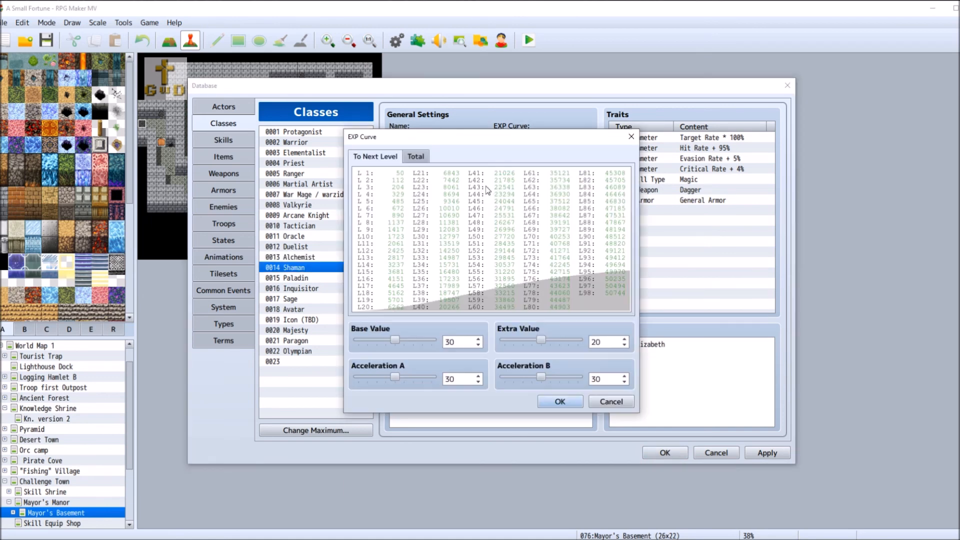
drag(398, 341, 358, 341)
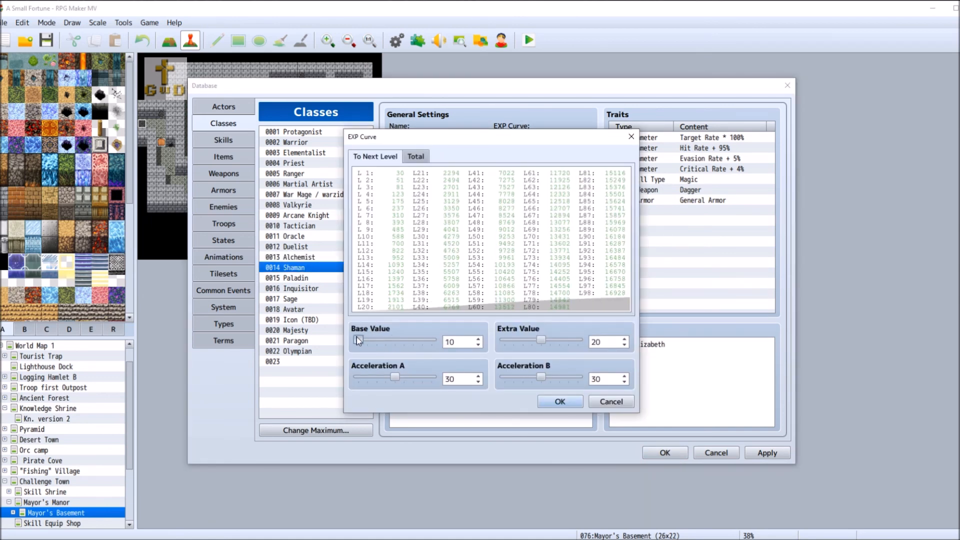
drag(537, 340, 488, 339)
drag(397, 379, 390, 377)
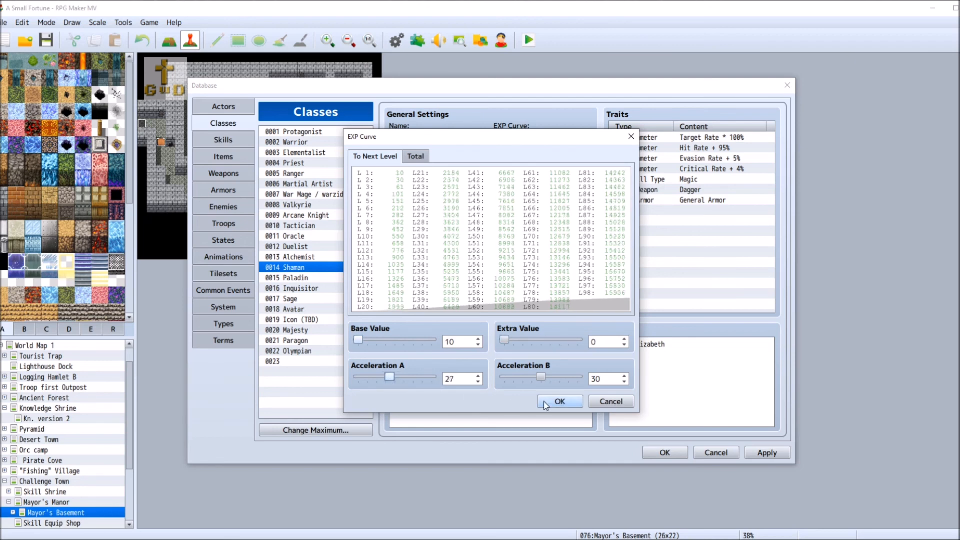
click(541, 402)
click(769, 454)
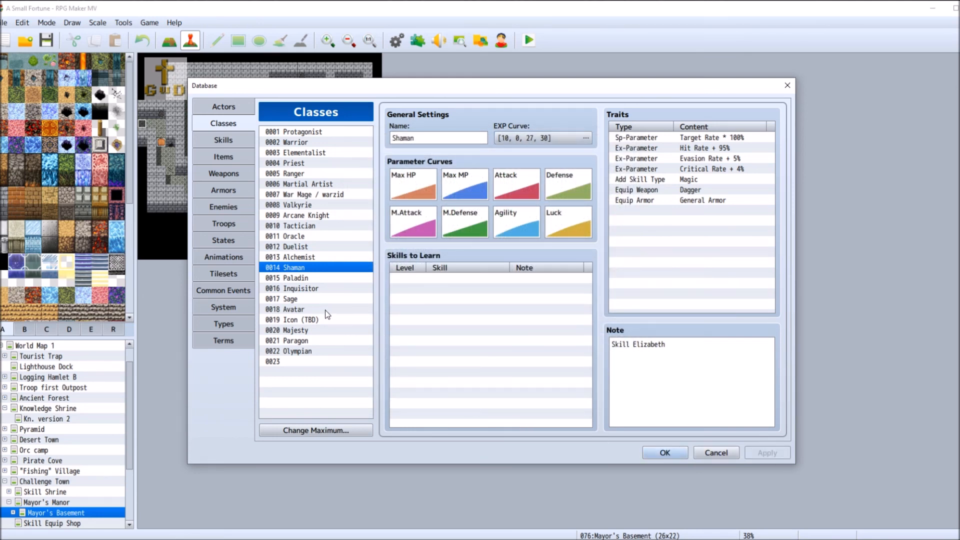
Add the skill Test 2 passive hp at level 10 to the Martial Artist's skills to learn.
click(348, 142)
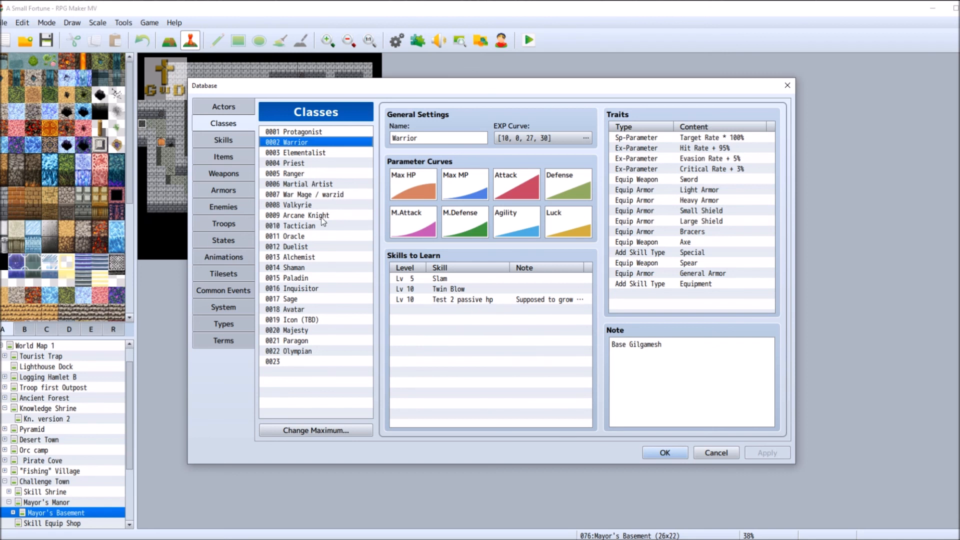
click(318, 185)
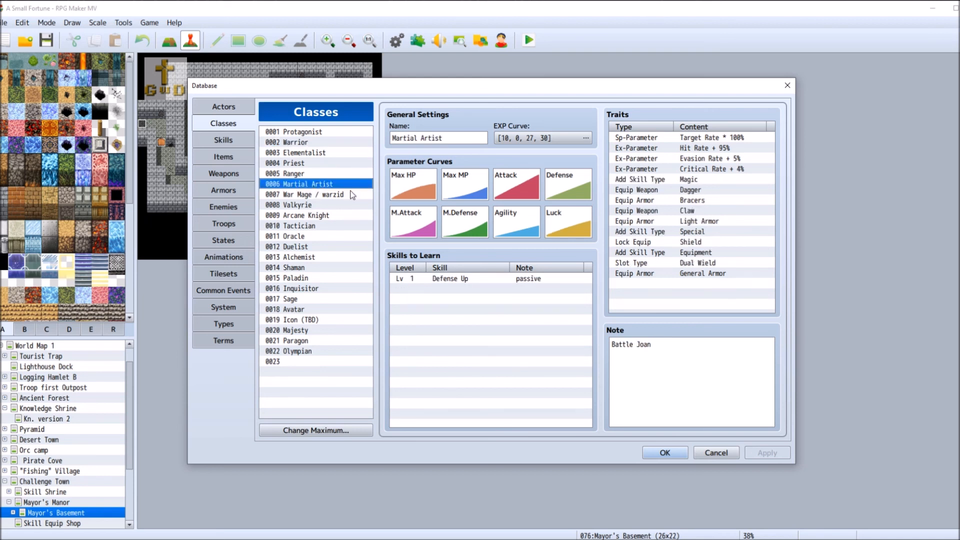
double_click(501, 329)
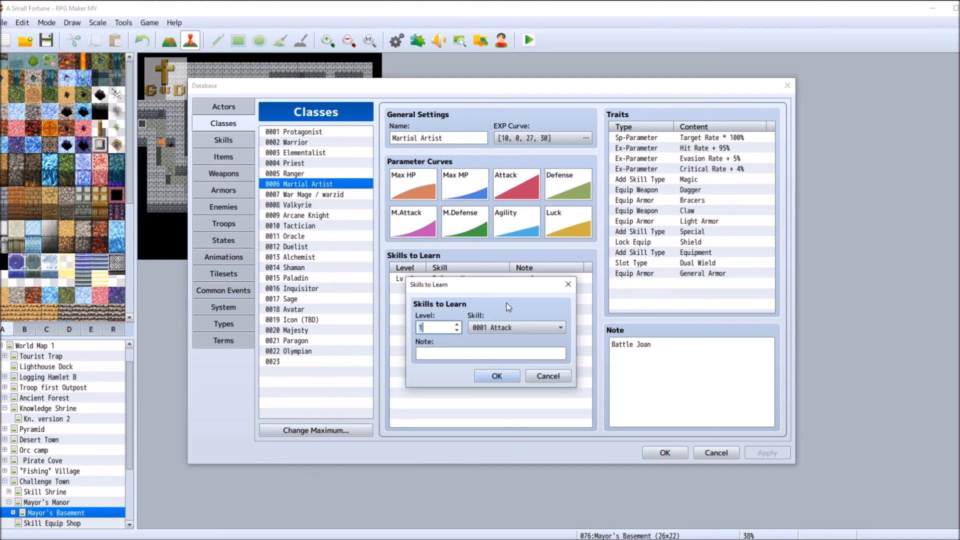
click(445, 330)
text(0)
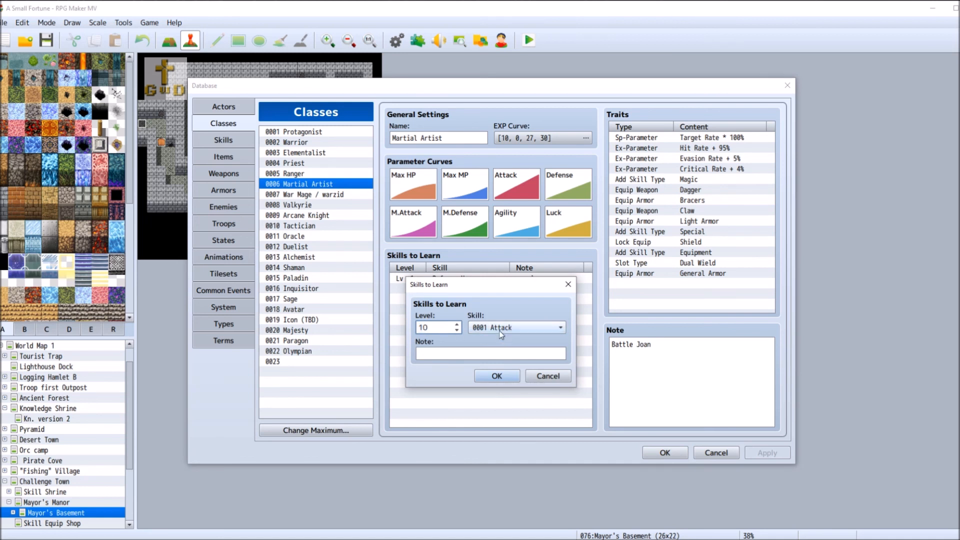
click(515, 329)
drag(576, 294, 568, 449)
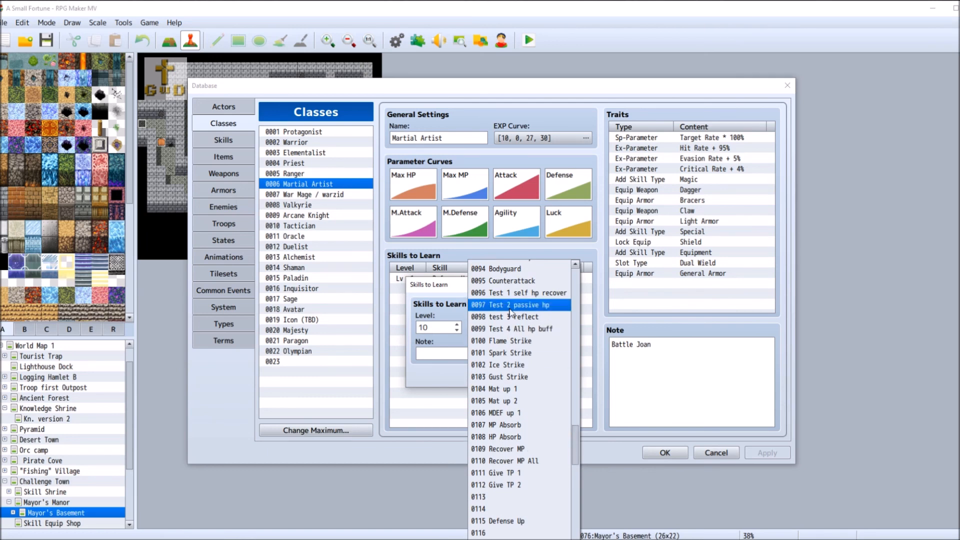
click(526, 306)
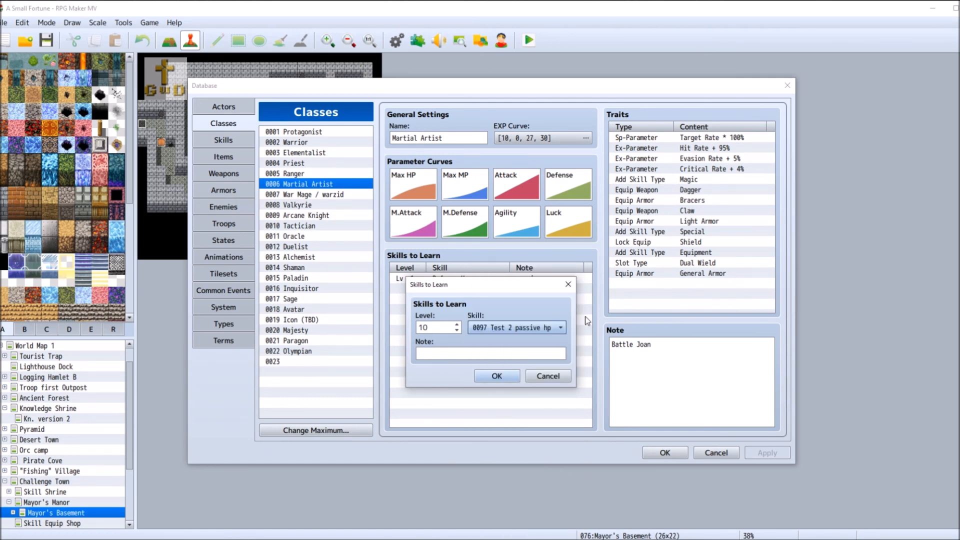
click(493, 375)
Replace the War Mage's Light Barrier entry with the skill Test 2 passive hp at level 10.
click(323, 195)
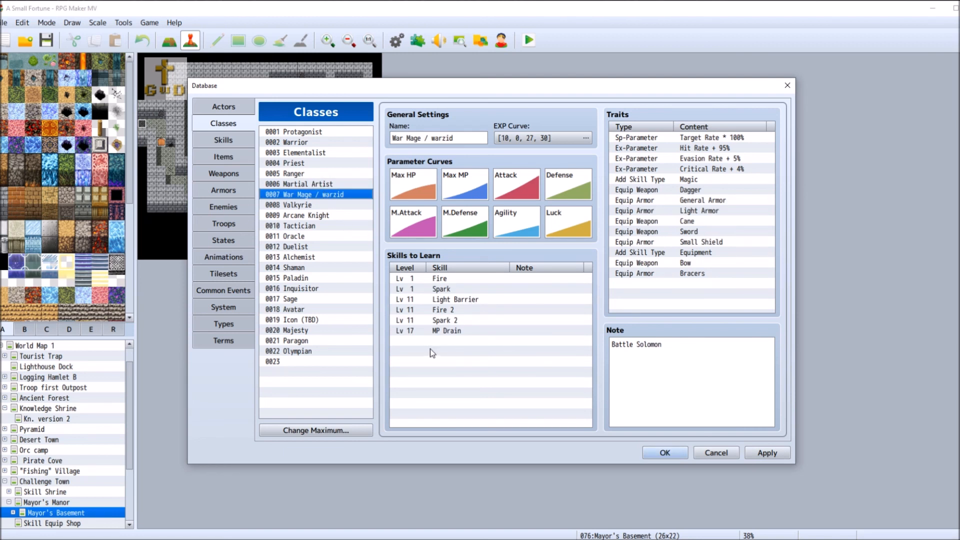
double_click(446, 300)
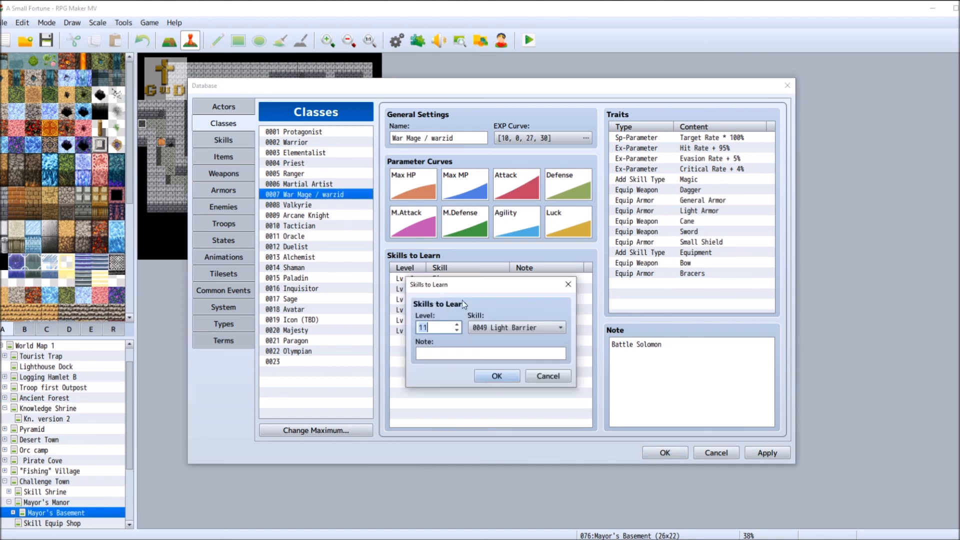
click(457, 330)
click(511, 327)
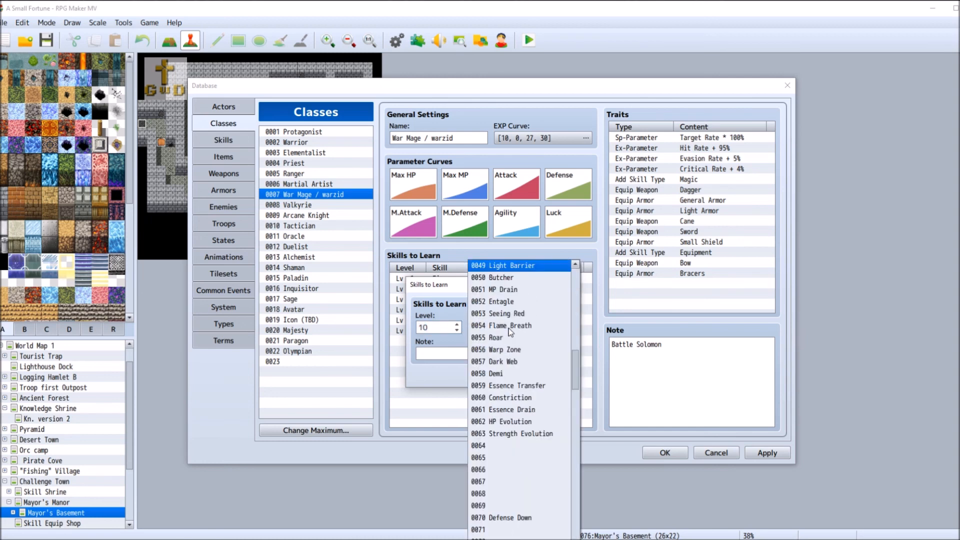
drag(575, 369, 578, 436)
click(520, 304)
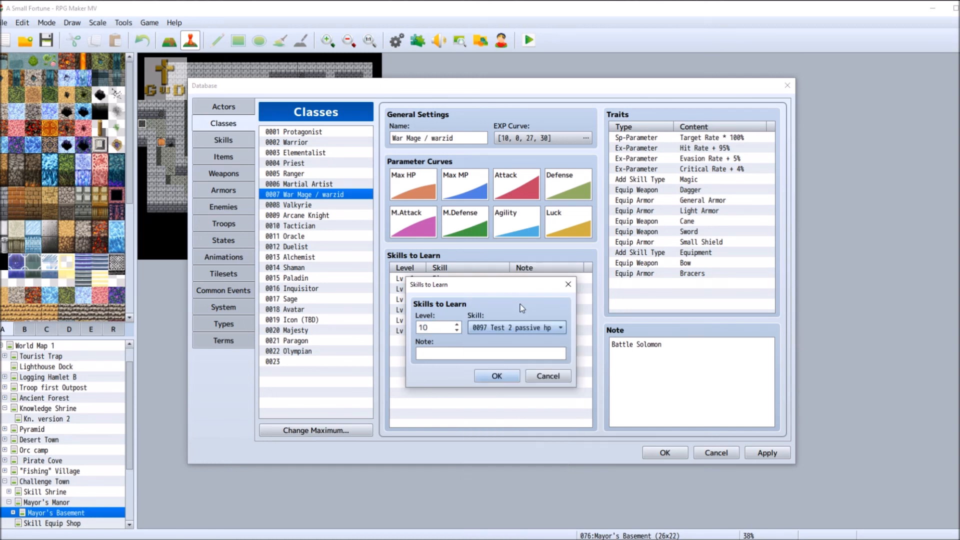
click(509, 378)
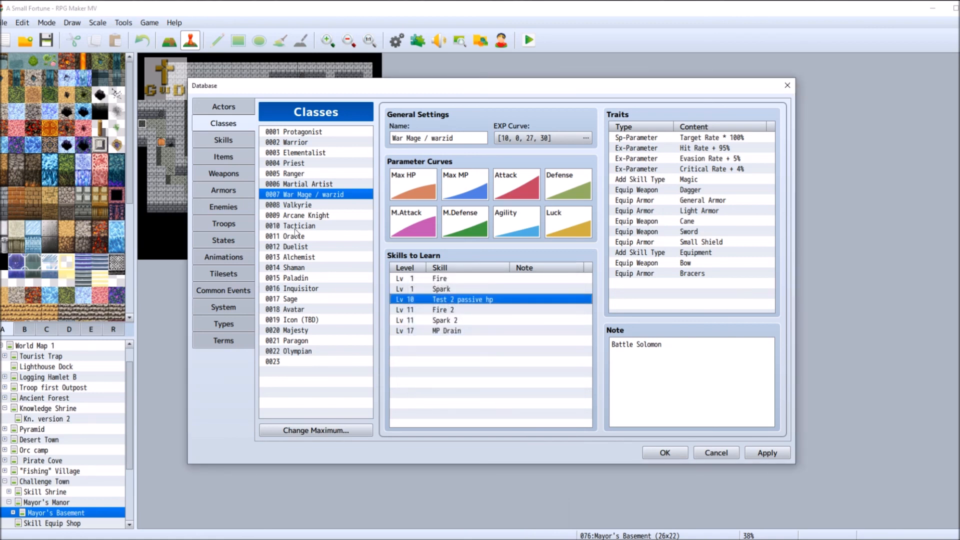
Add the skill Test 2 passive hp at level 10 to the Valkyrie's skills to learn.
click(325, 203)
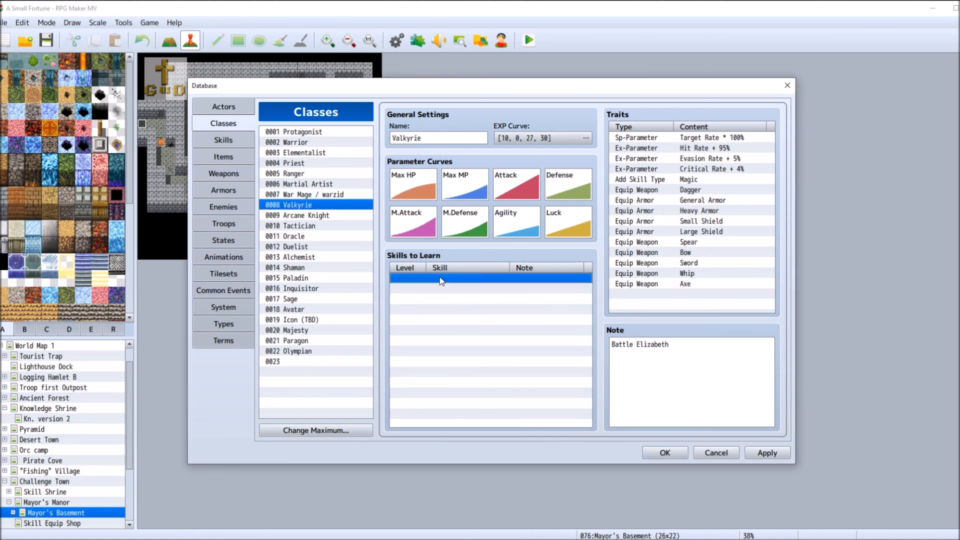
double_click(440, 277)
click(438, 326)
click(550, 327)
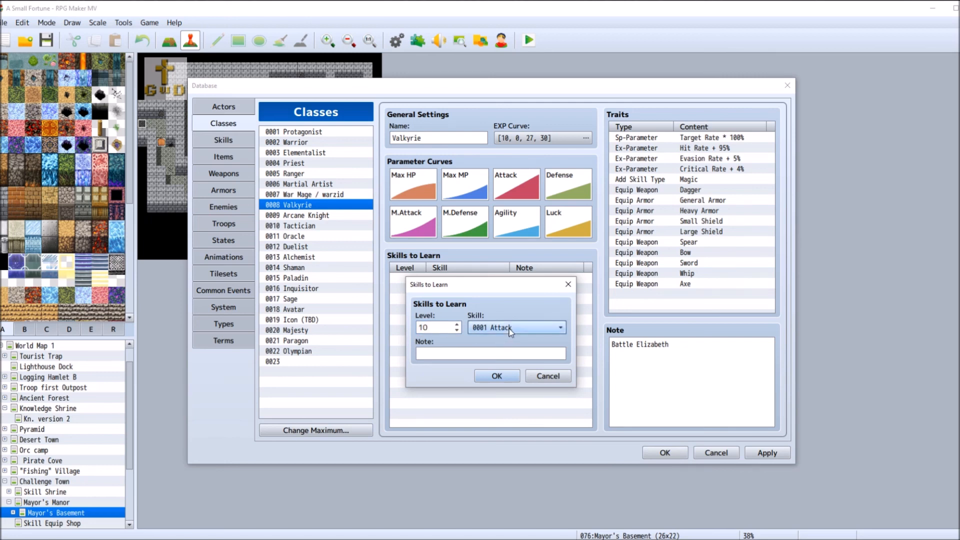
mouse_move(574, 295)
mouse_down()
mouse_move(566, 498)
mouse_move(564, 430)
mouse_up()
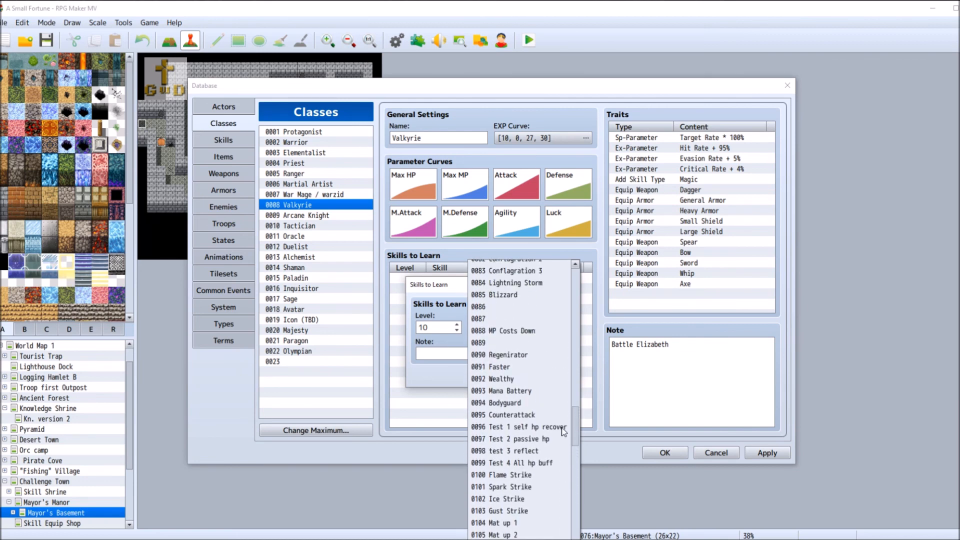
click(529, 438)
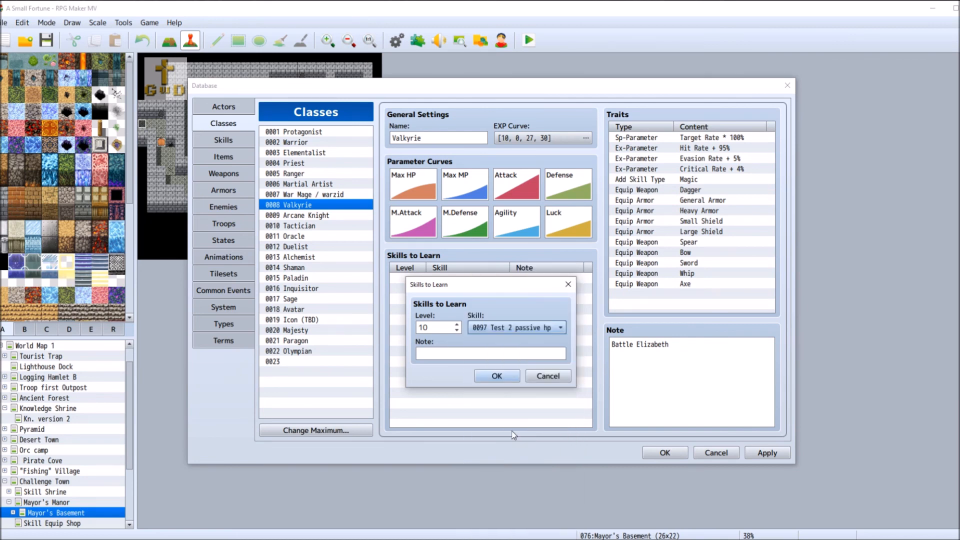
click(493, 375)
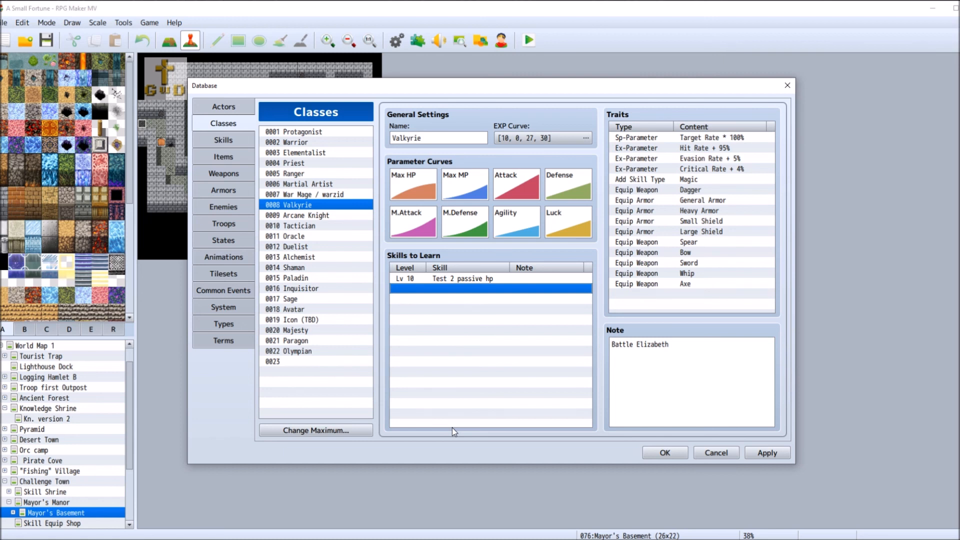
Add the skill Test 2 passive hp at level 10 to the Arcane Knight's skills to learn, and save the database.
click(332, 215)
double_click(435, 281)
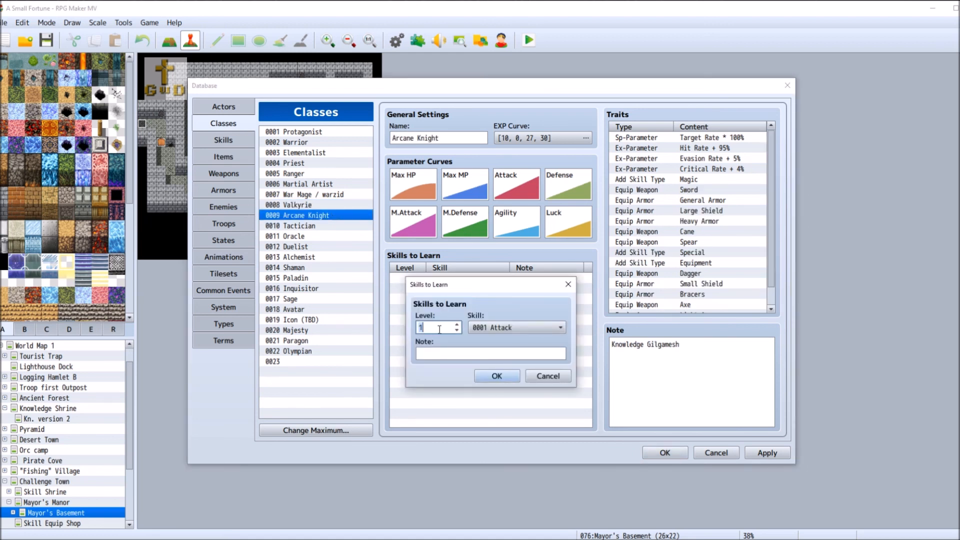
text(0)
click(515, 325)
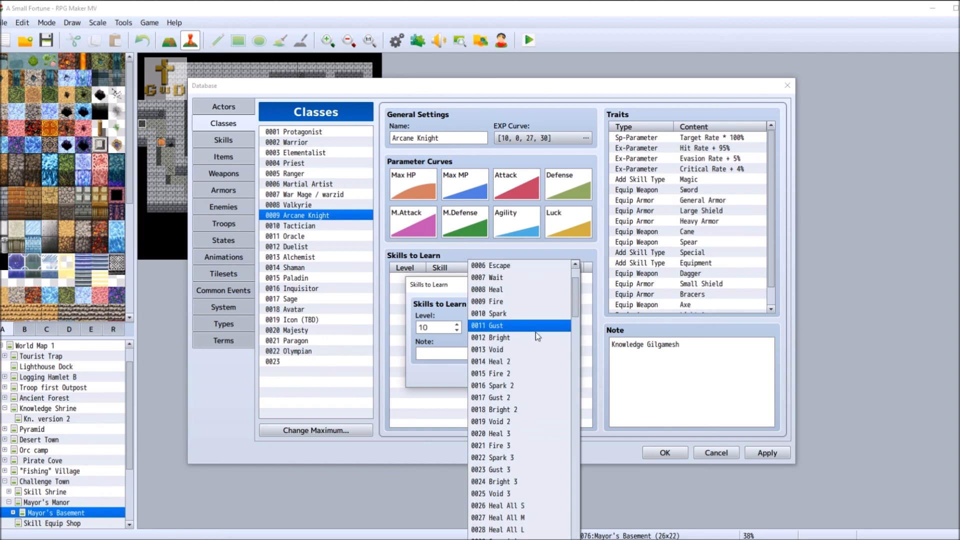
drag(577, 293, 576, 451)
click(524, 300)
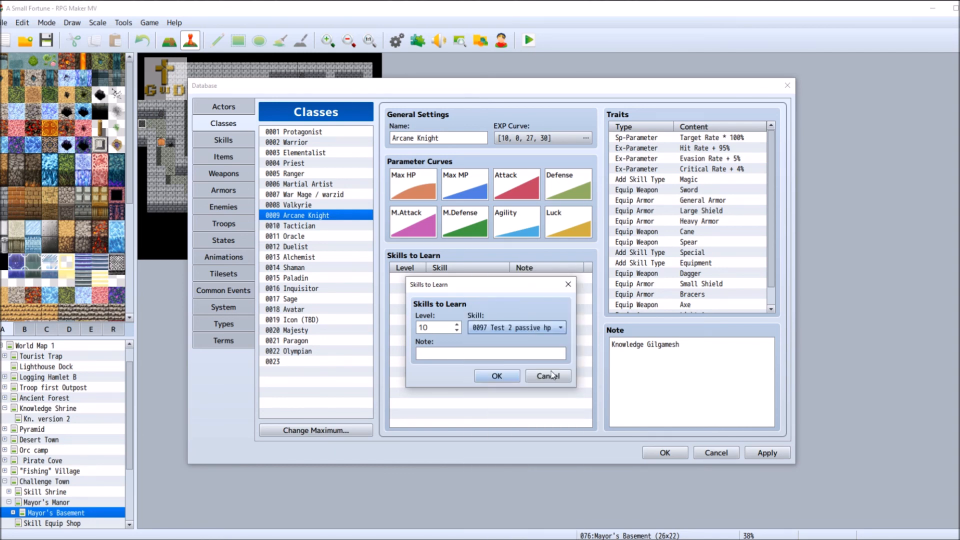
key(Return)
click(664, 452)
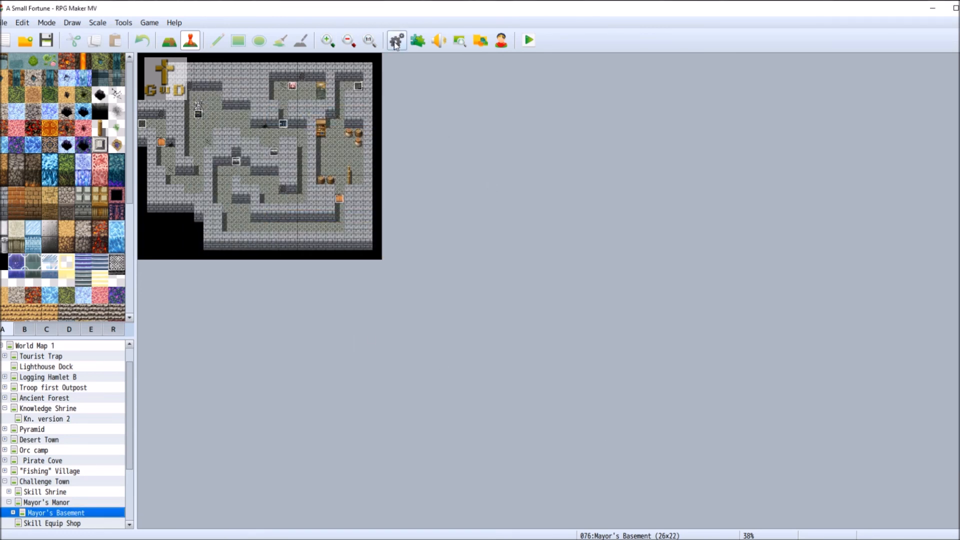
Reopen the database and add the skill Twin Blow at level 8 to the Martial Artist's skills to learn.
click(398, 45)
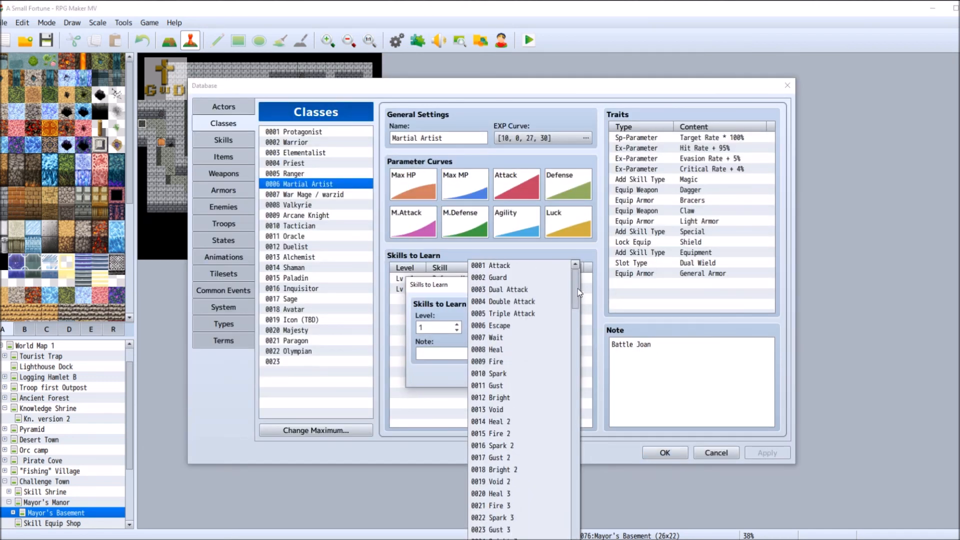
drag(578, 289, 572, 344)
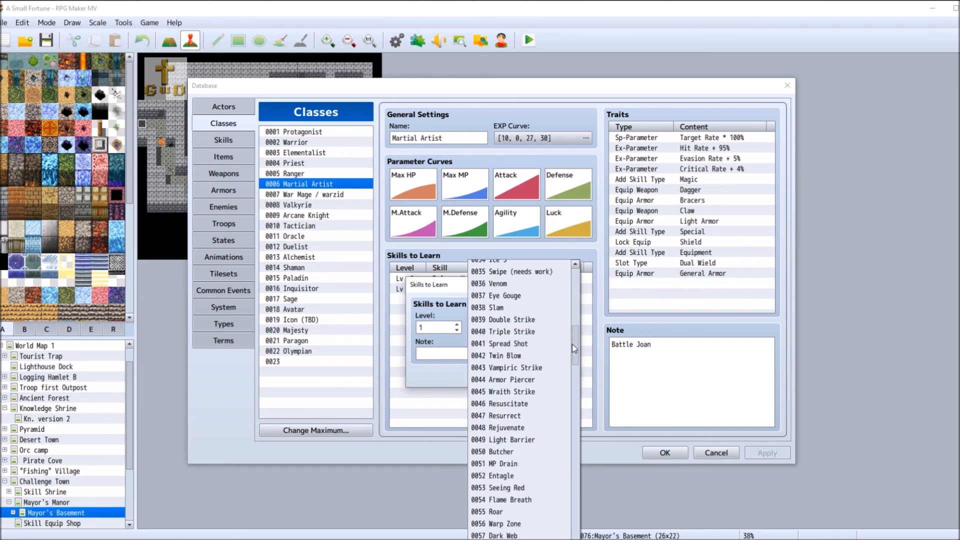
click(507, 358)
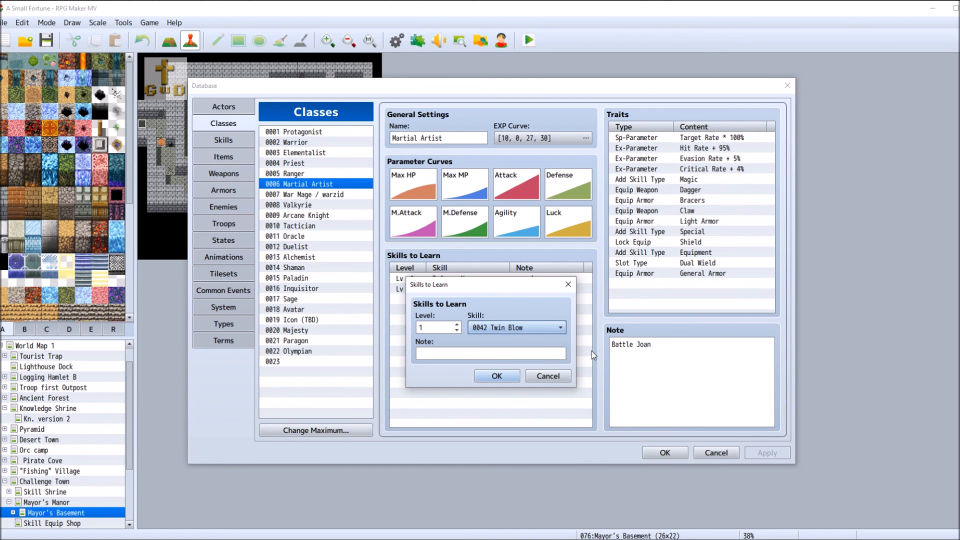
click(435, 327)
key(BackSpace)
text(8)
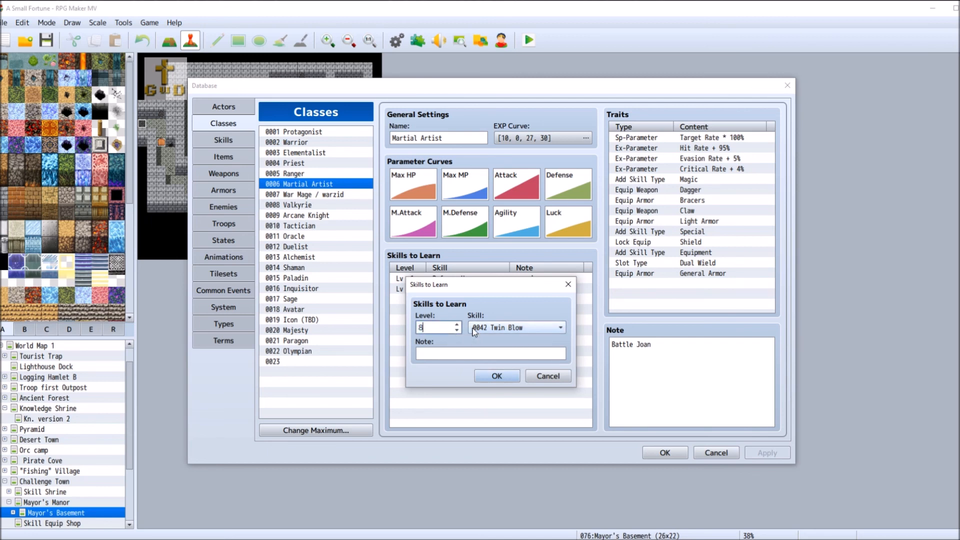
click(506, 382)
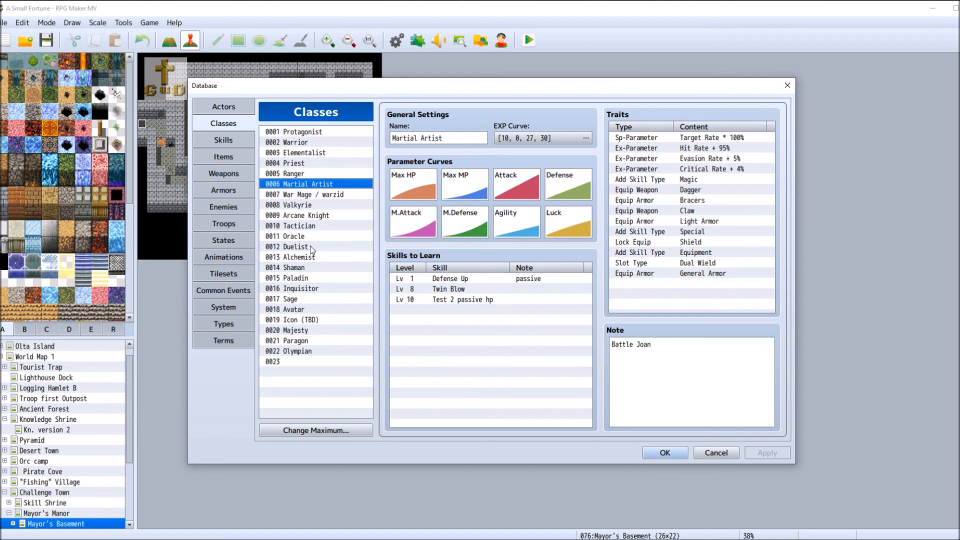
Replace the Valkyrie's Test 2 passive hp entry with the skill Twin Blow at level 8.
click(342, 206)
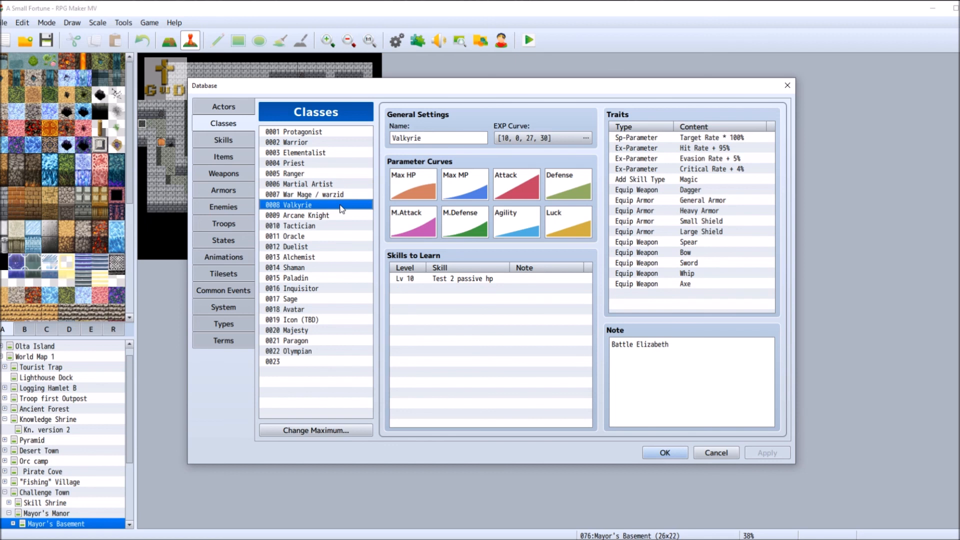
double_click(439, 278)
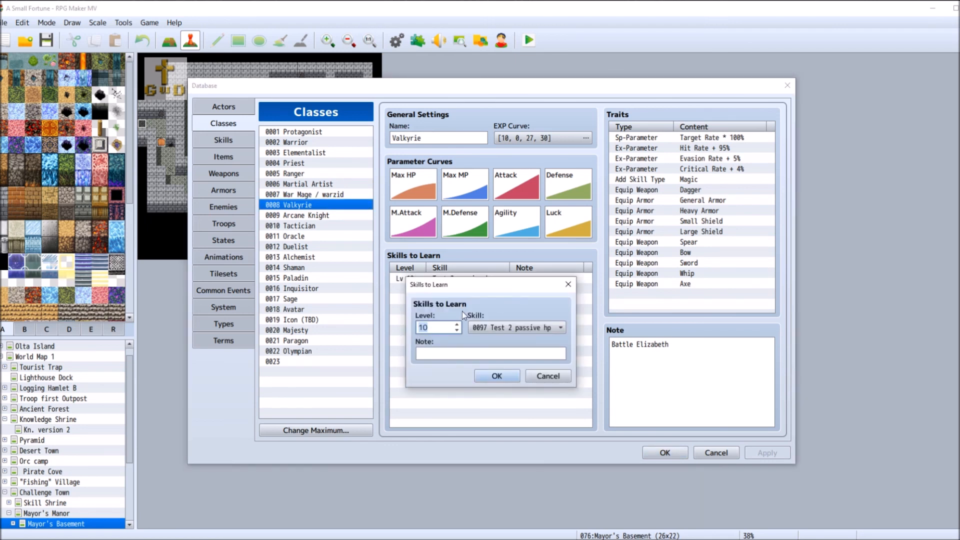
click(457, 330)
click(457, 330)
click(526, 328)
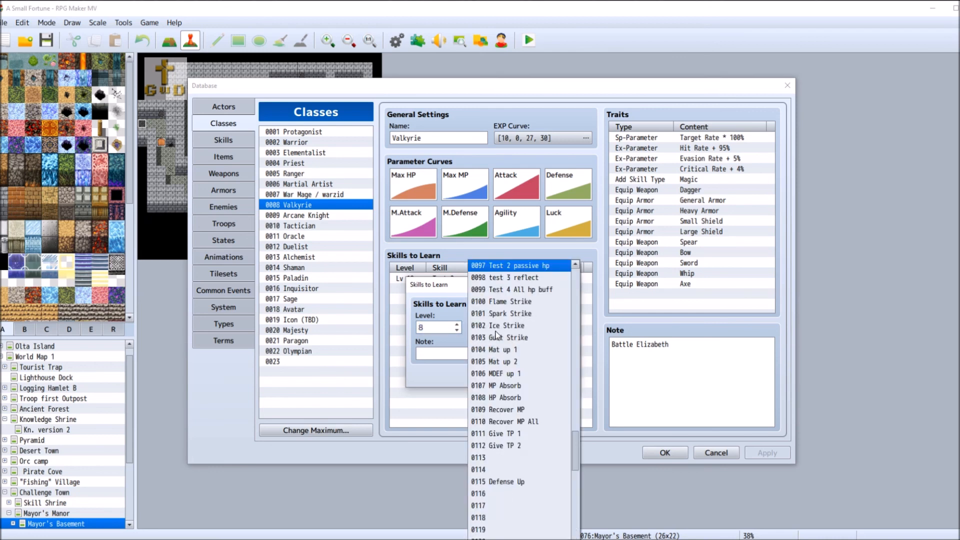
drag(580, 454, 572, 340)
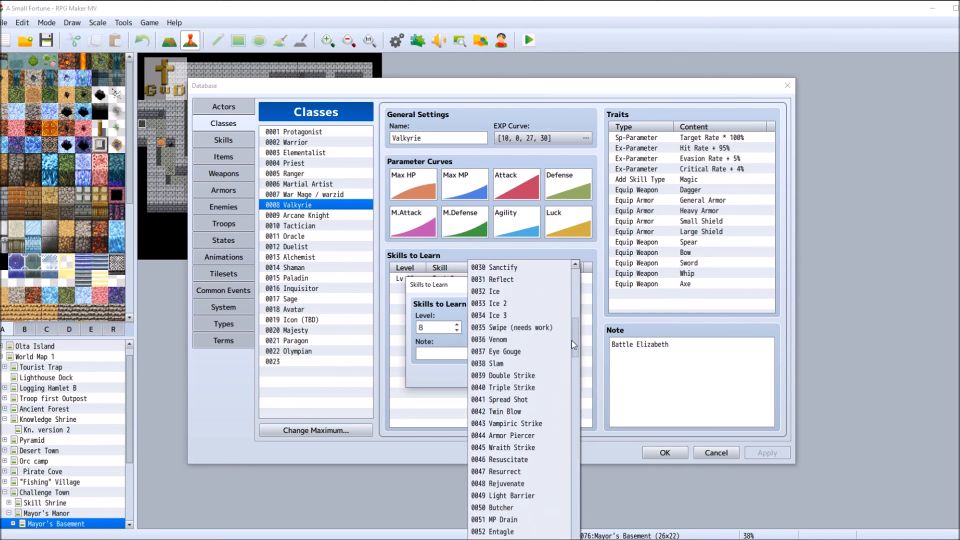
click(511, 412)
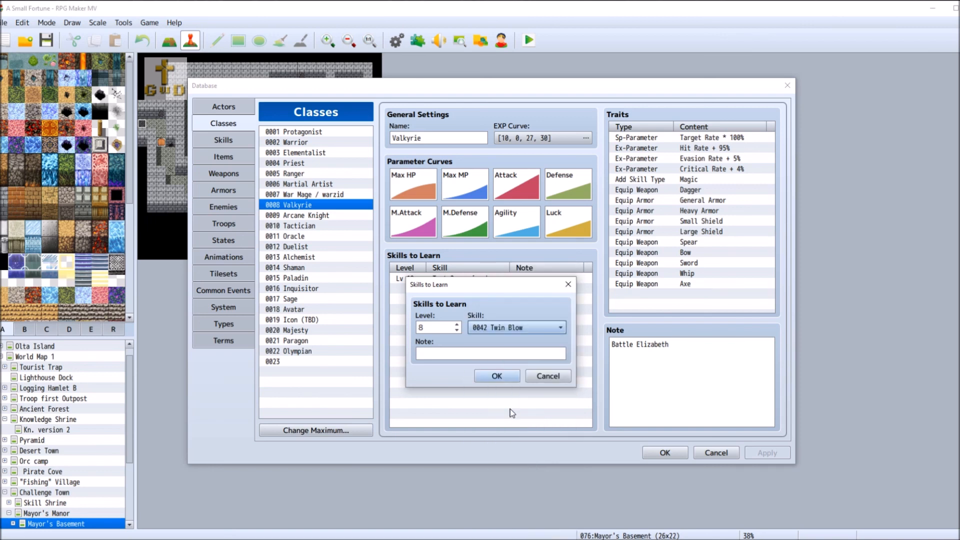
click(496, 376)
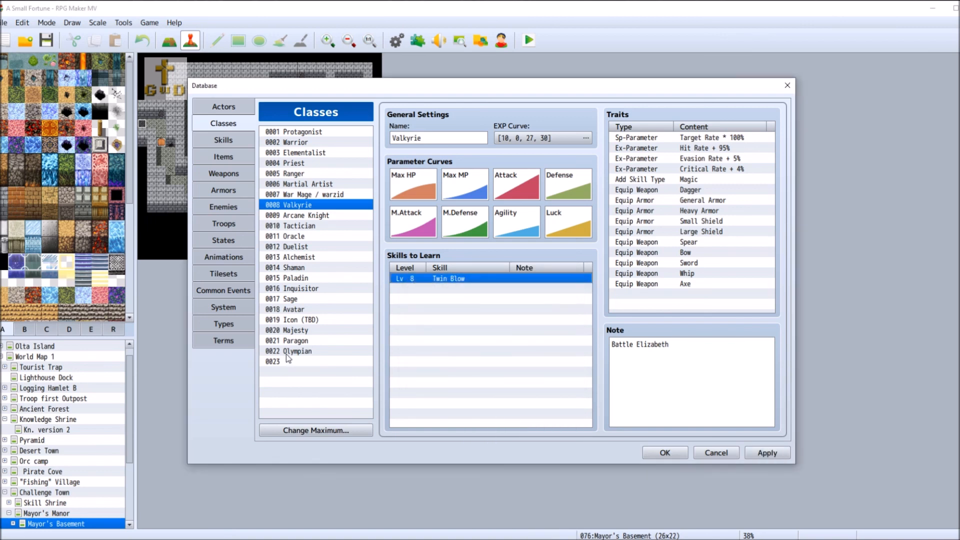
Add the skill Twin Blow at level 8 to the Duelist's skills to learn.
click(310, 246)
click(441, 289)
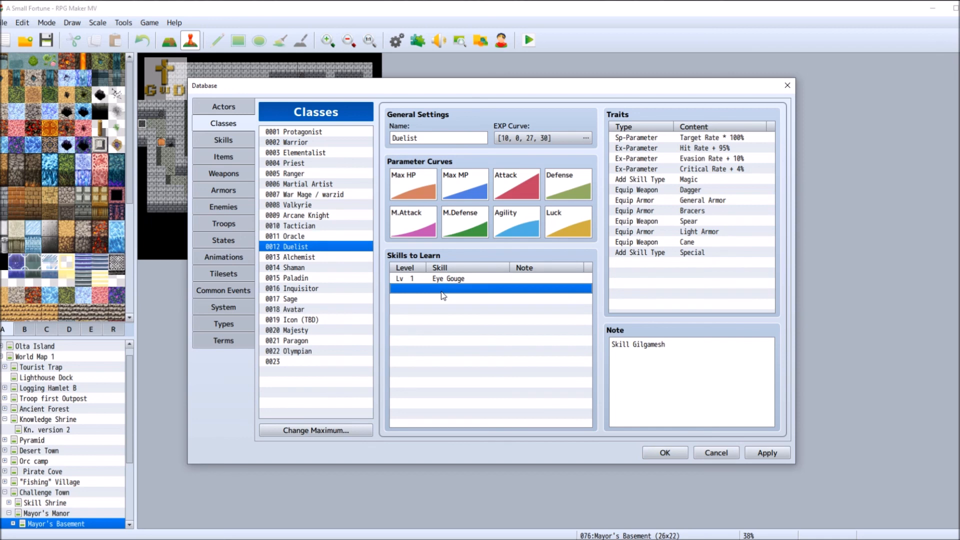
double_click(442, 290)
text(8)
click(510, 328)
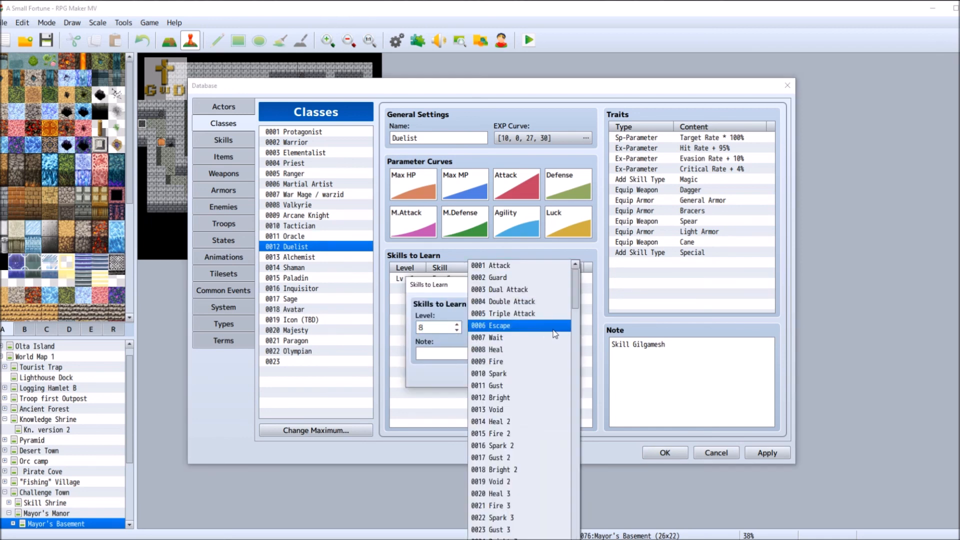
drag(577, 299, 573, 355)
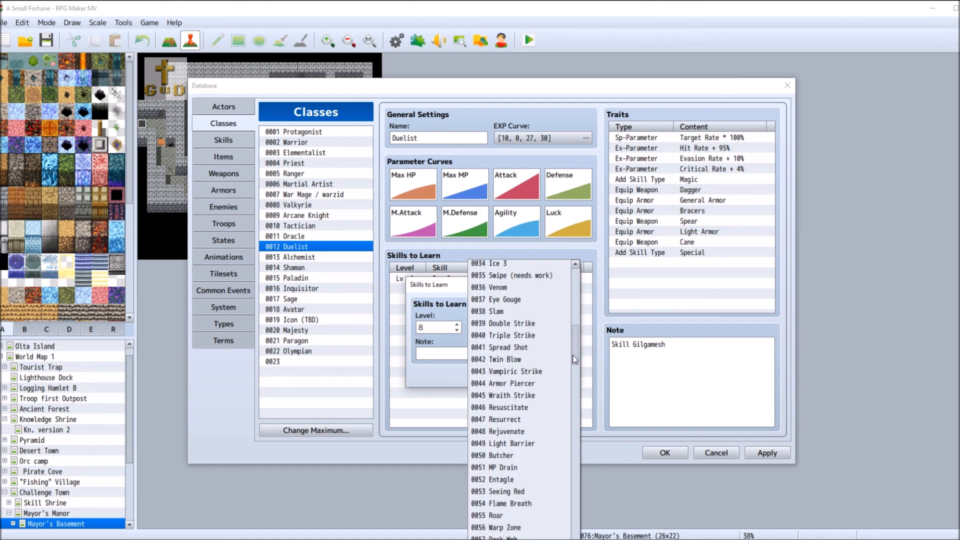
click(516, 360)
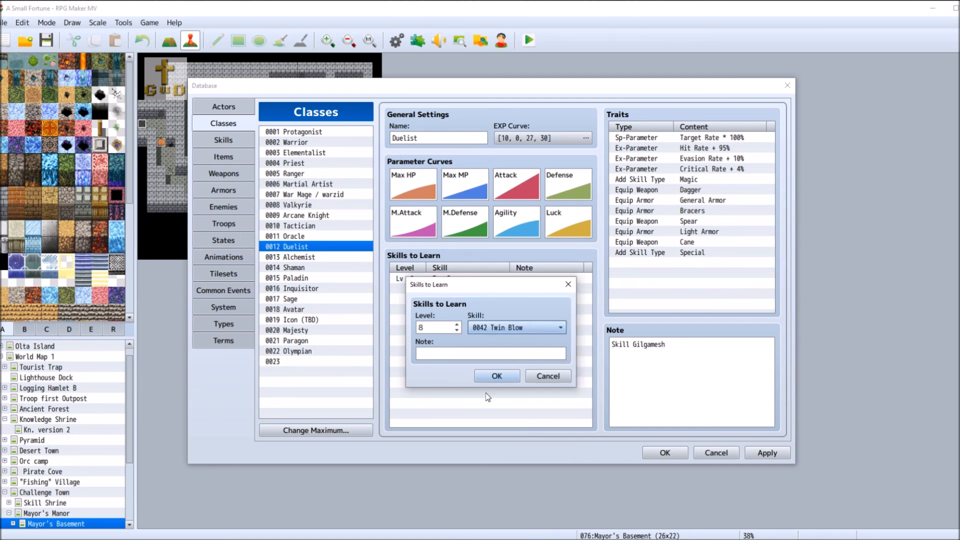
click(495, 376)
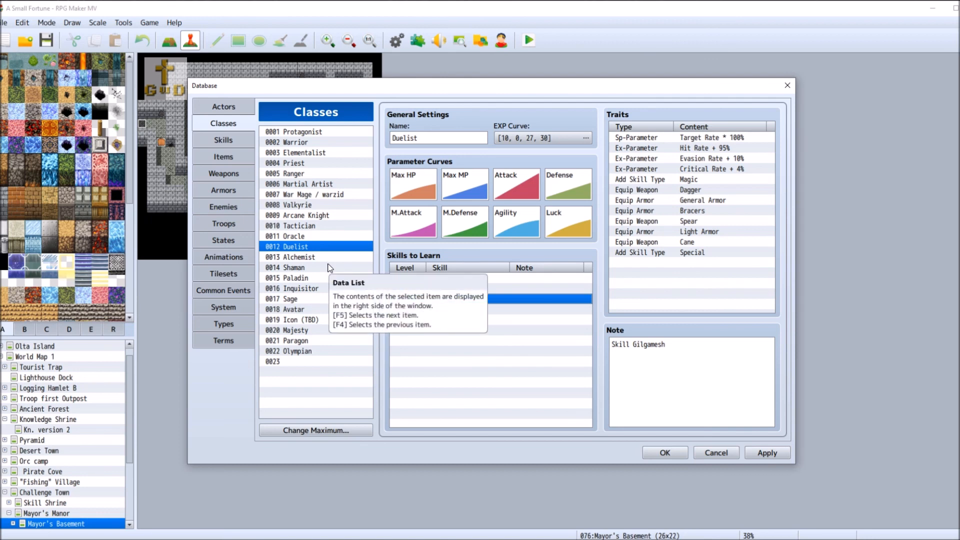
Add the skill Twin Blow at level 8 to the Paladin's skills to learn.
click(311, 277)
double_click(435, 285)
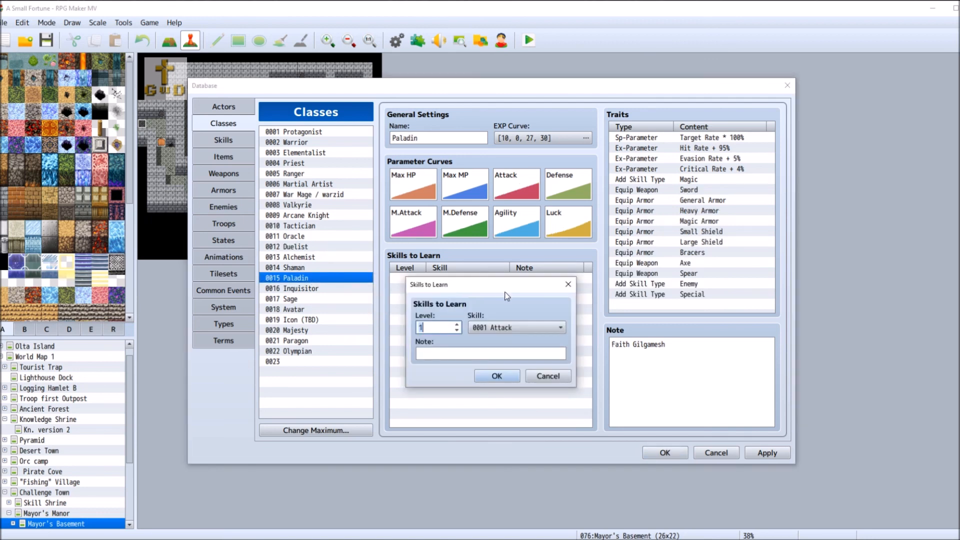
text(8)
click(502, 327)
drag(580, 298, 571, 363)
click(502, 310)
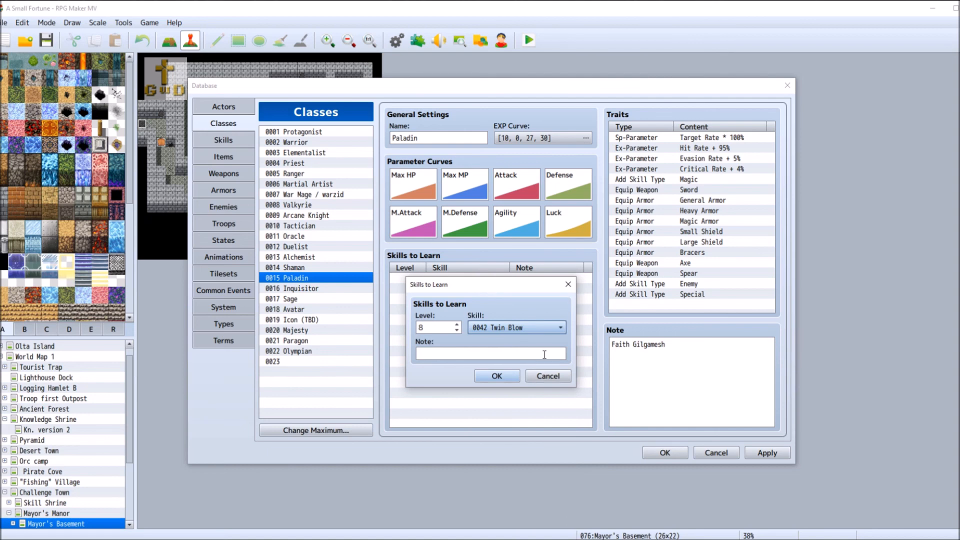
click(497, 376)
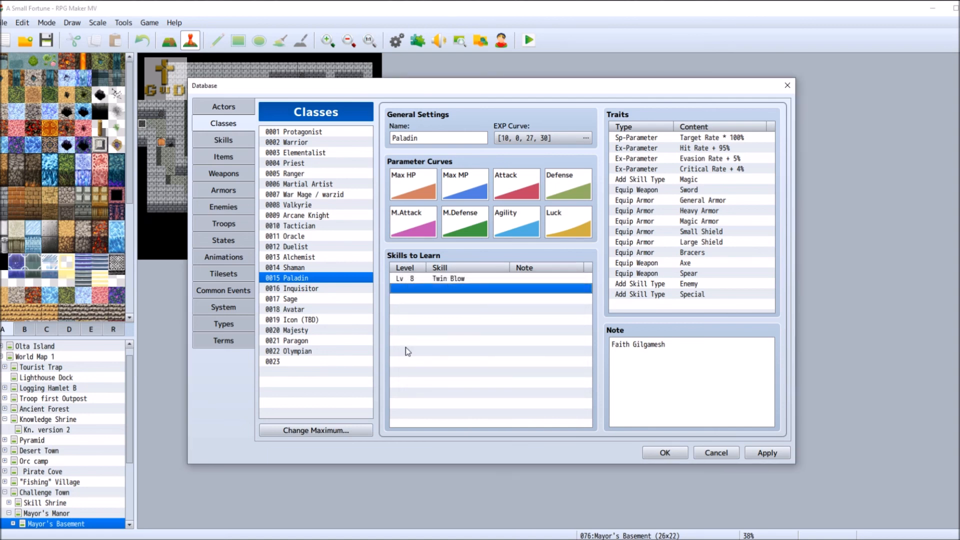
Add the skill Twin Blow at level 8 to the Inquisitor's skills to learn.
click(326, 289)
double_click(454, 289)
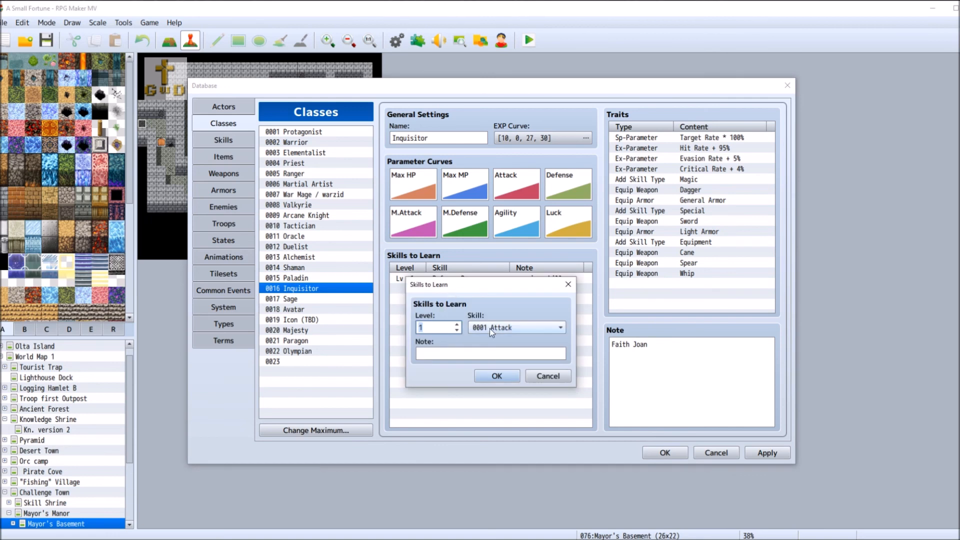
text(8)
click(503, 328)
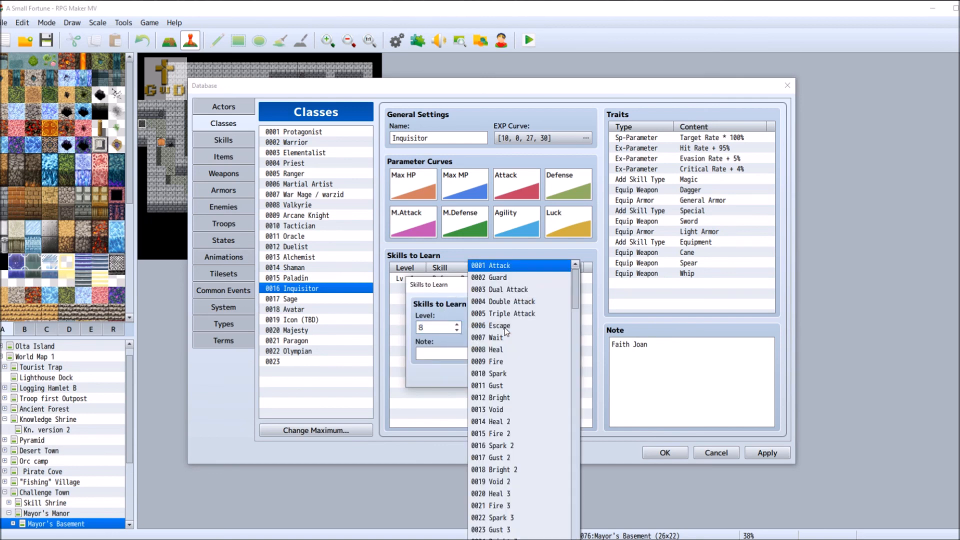
drag(578, 290, 580, 338)
click(530, 402)
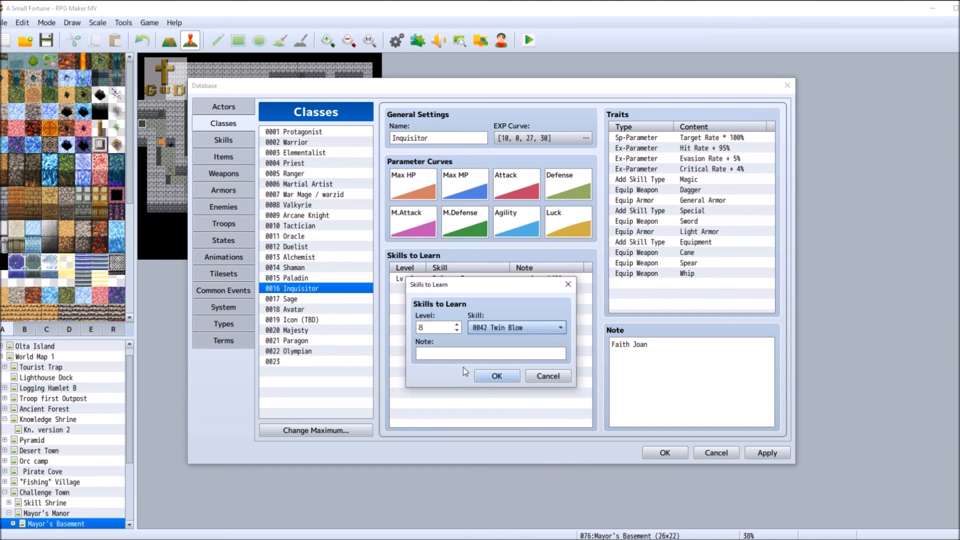
click(502, 376)
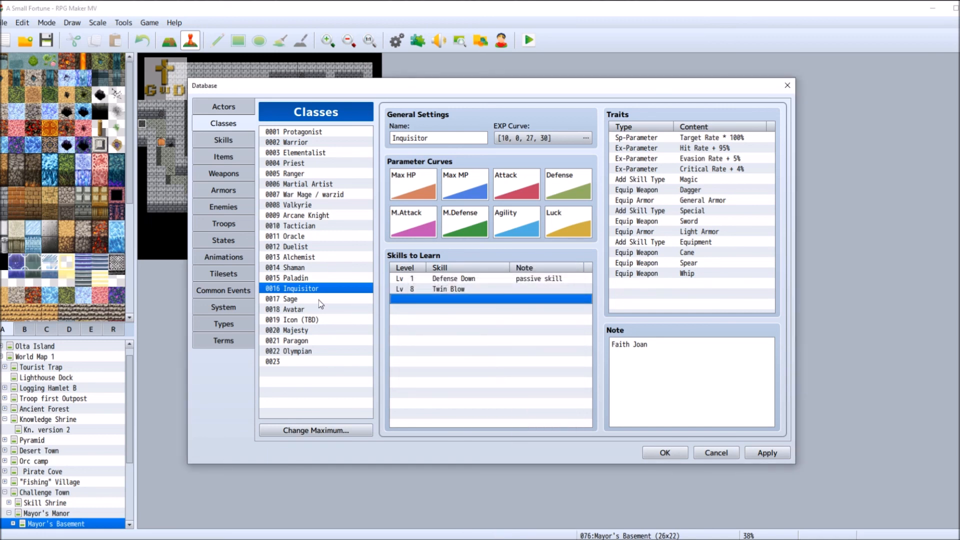
Open the Twin Blow skill's settings in the skills database to review its costs and weapon requirements.
click(231, 141)
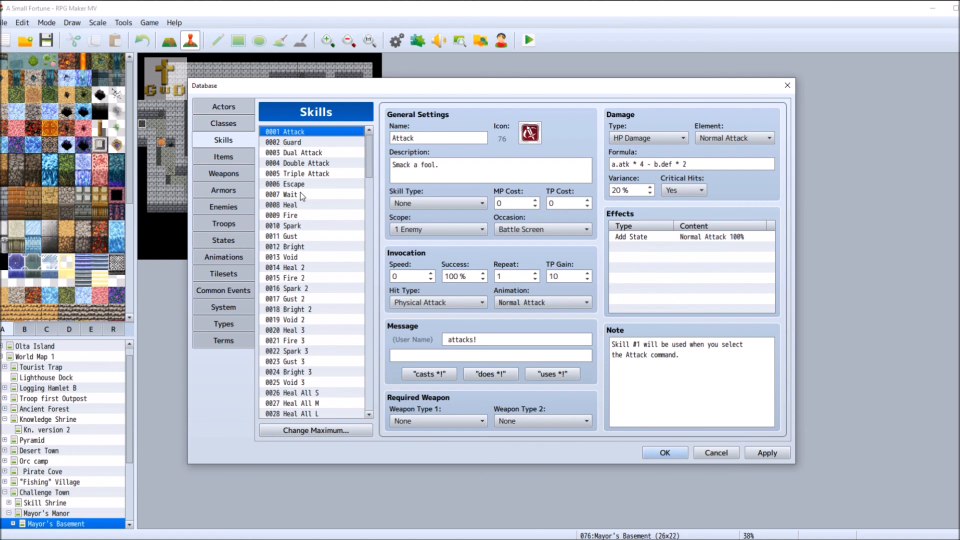
drag(367, 167, 371, 214)
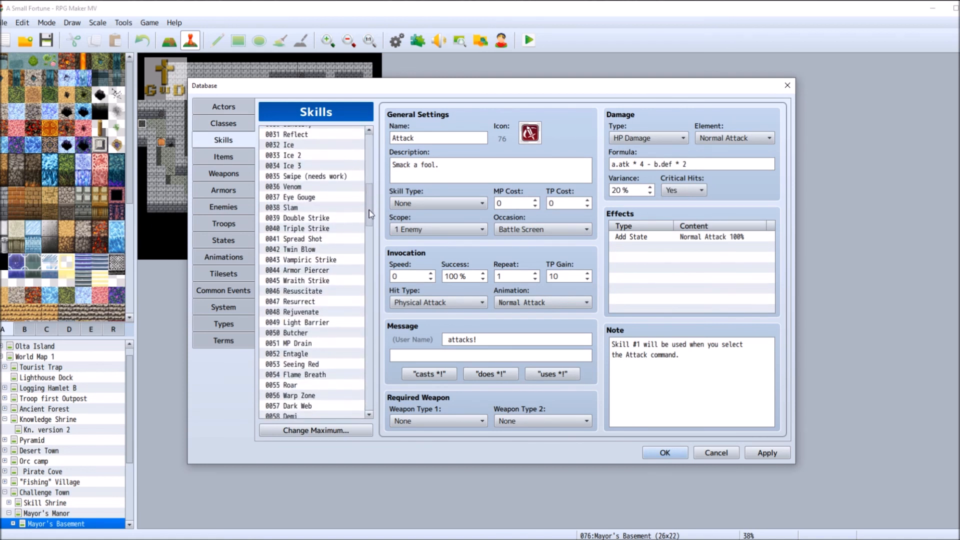
click(325, 249)
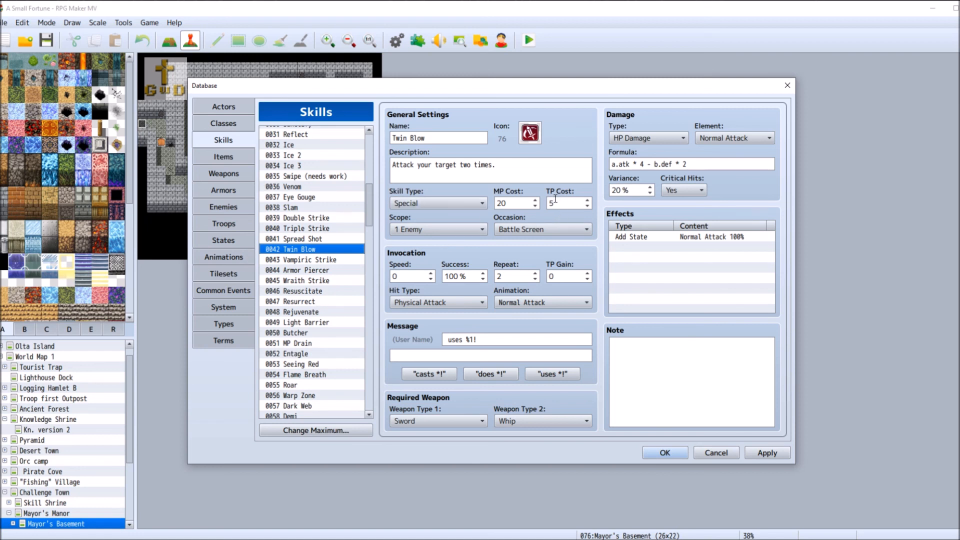
Return to the classes database and compare the skills to learn of the Elementalist, Priest, Ranger and Duelist.
click(244, 123)
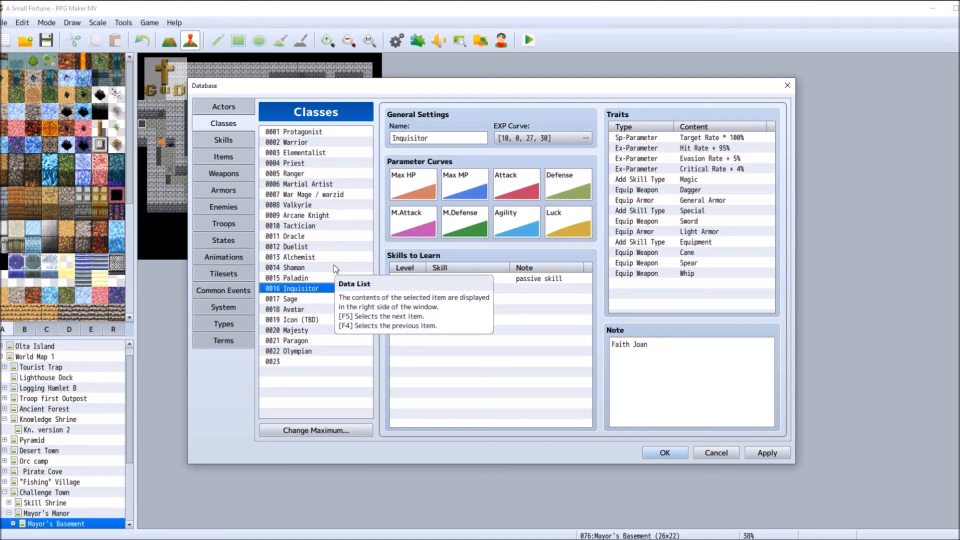
click(346, 154)
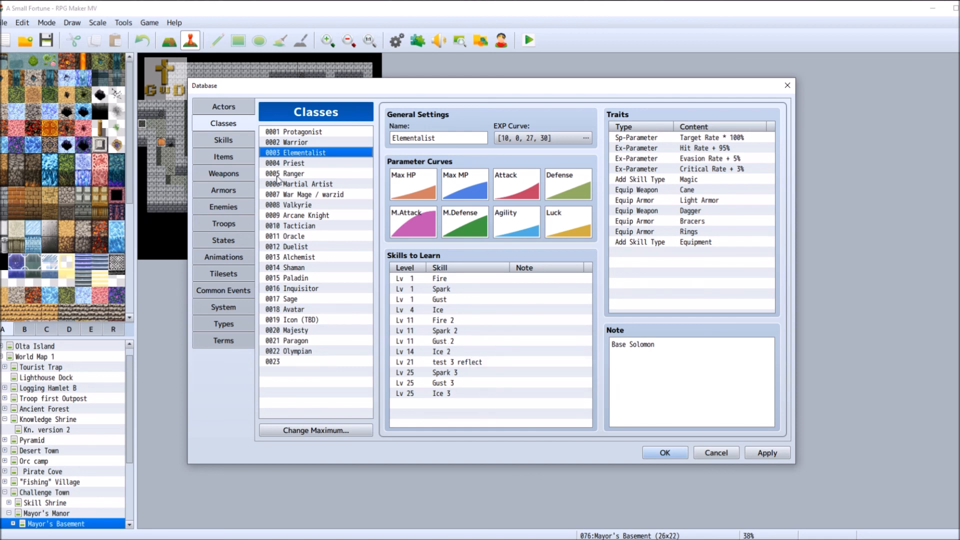
key(Down)
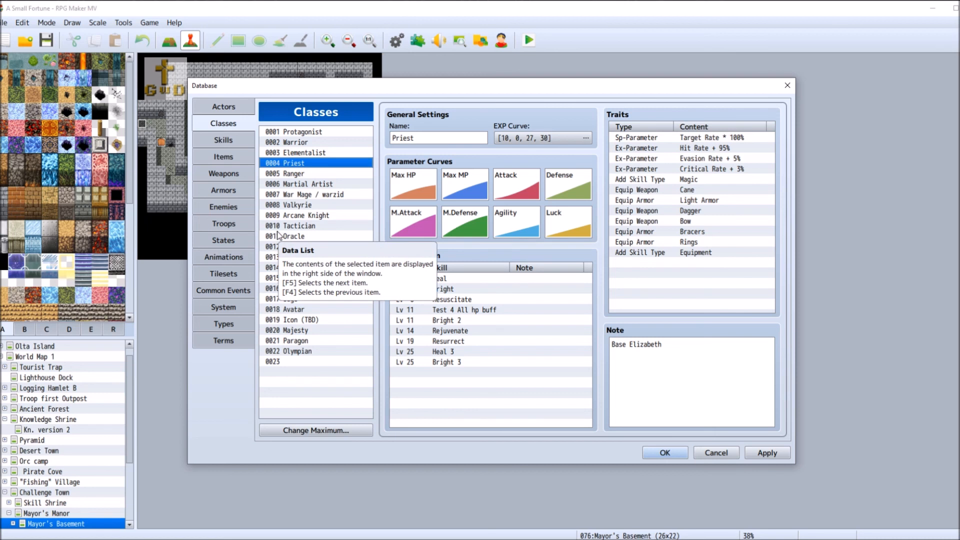
click(311, 173)
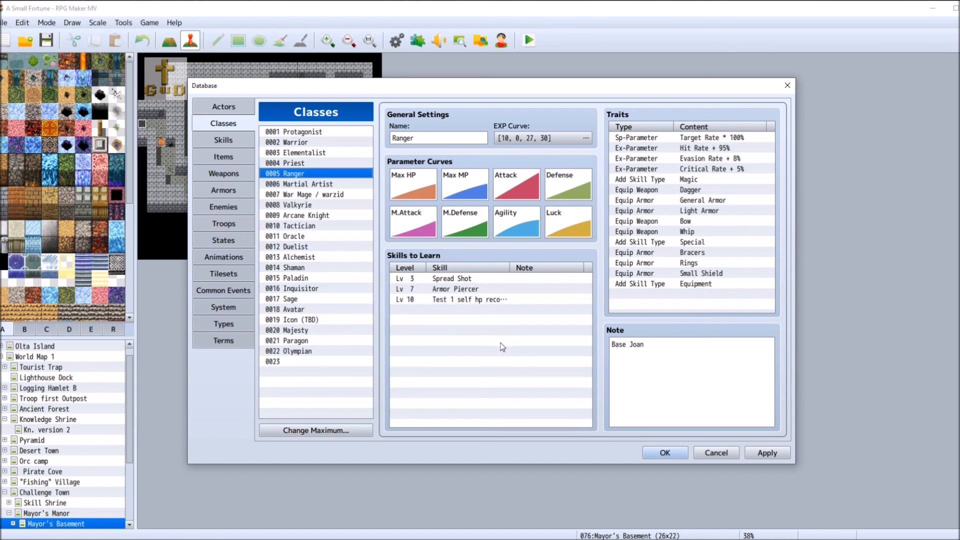
click(310, 248)
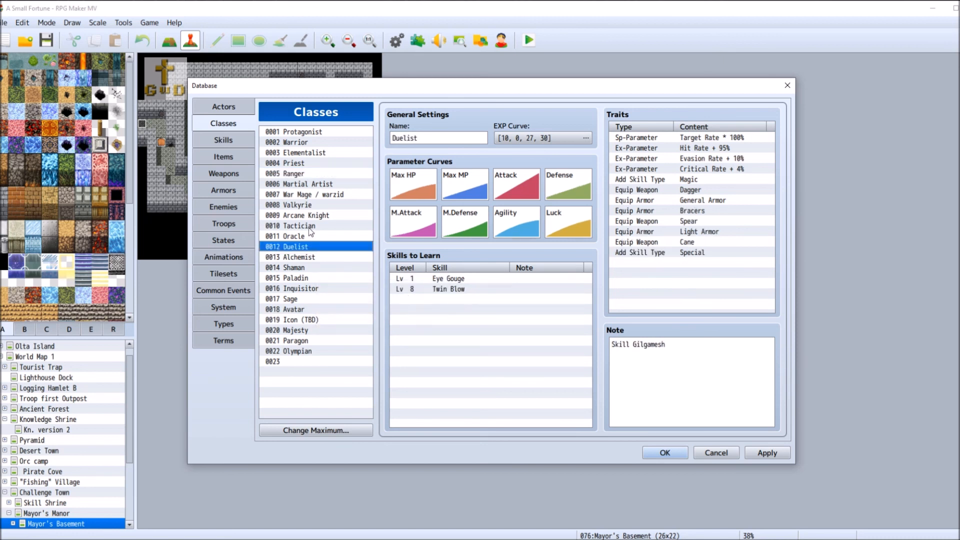
click(313, 175)
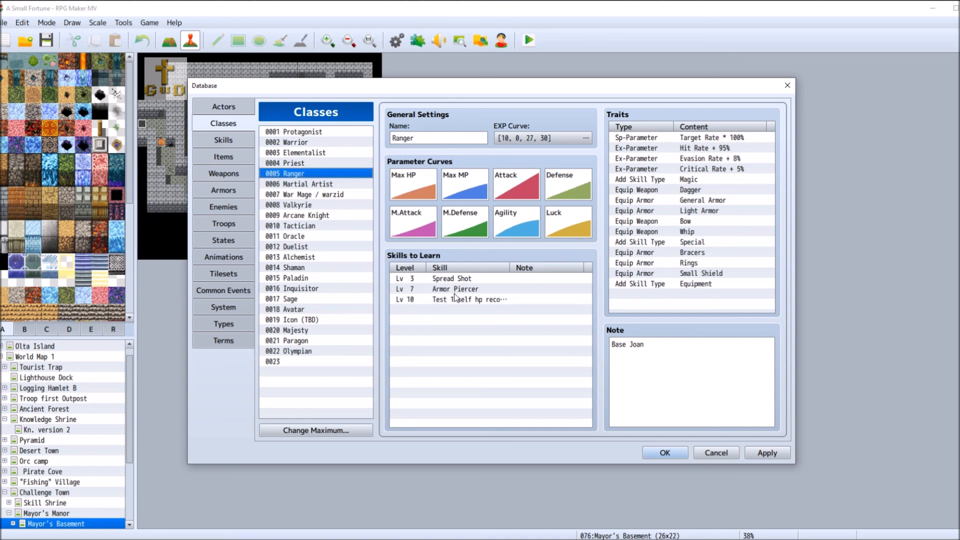
Add the skill Armor Piercer at level 11 to the Duelist's skills to learn.
click(321, 247)
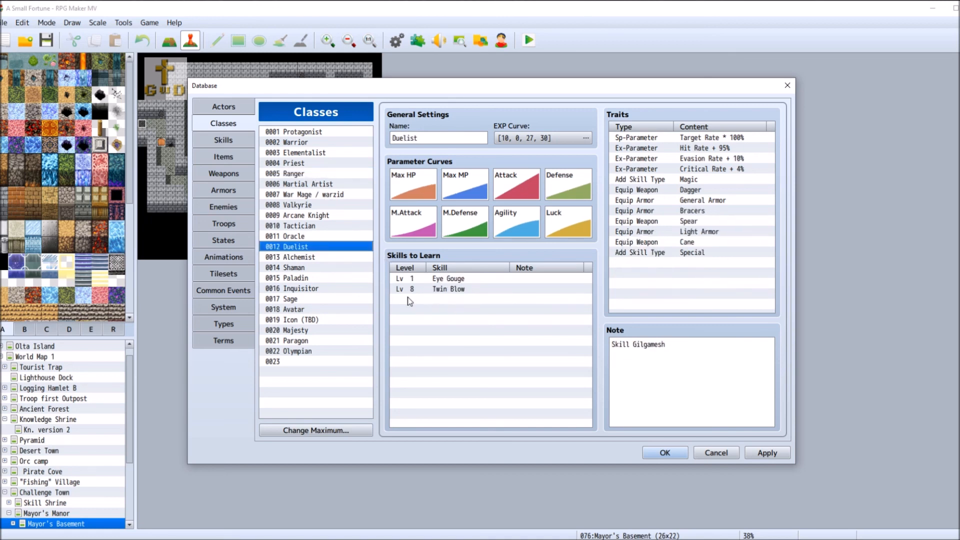
double_click(425, 300)
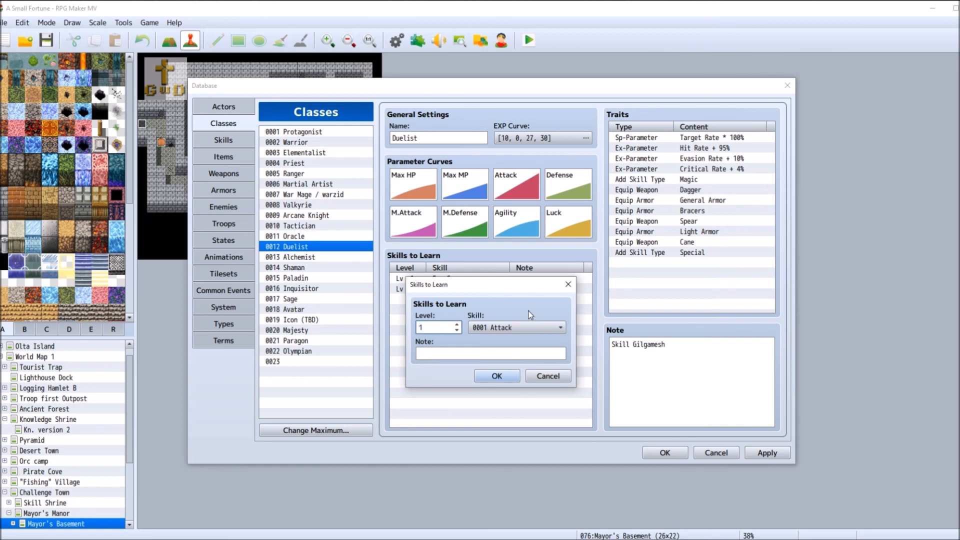
text(1)
click(542, 328)
scroll(561, 370, down, 4)
scroll(562, 371, down, 2)
scroll(561, 371, down, 1)
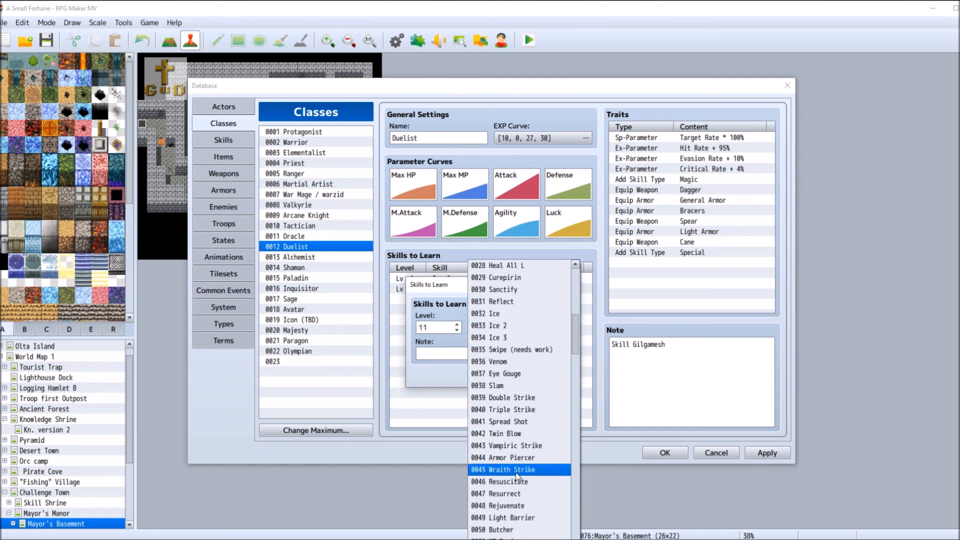
click(505, 458)
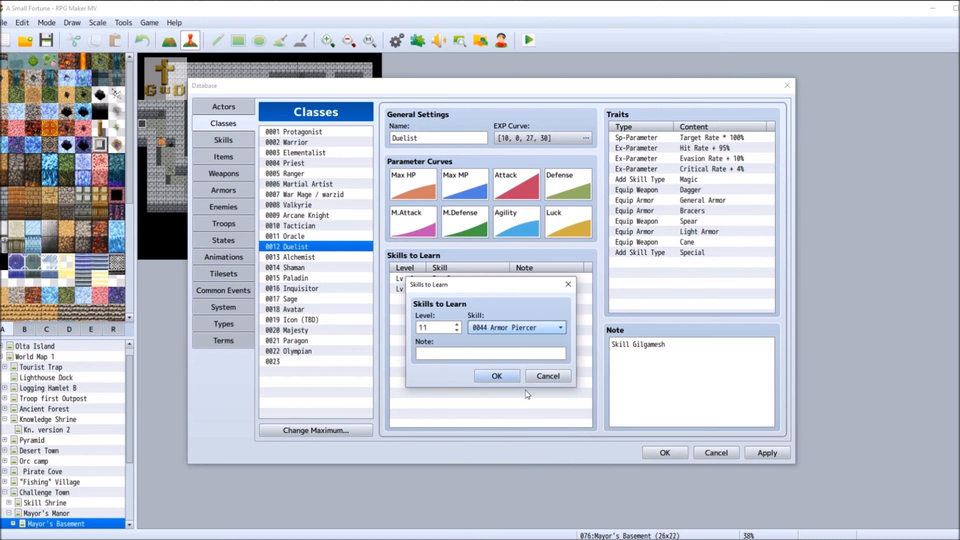
click(497, 376)
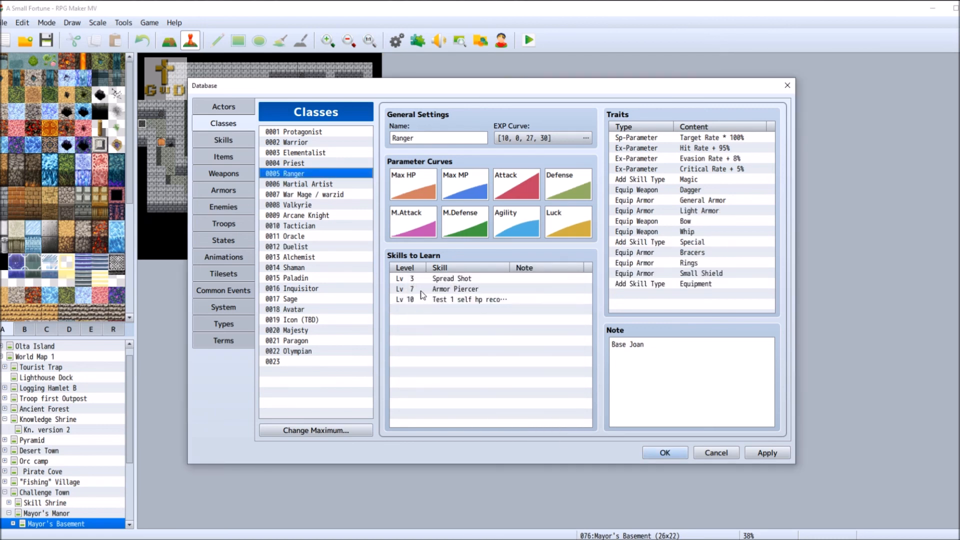
Set the level of the Ranger's Armor Piercer skill to 11.
right_click(421, 292)
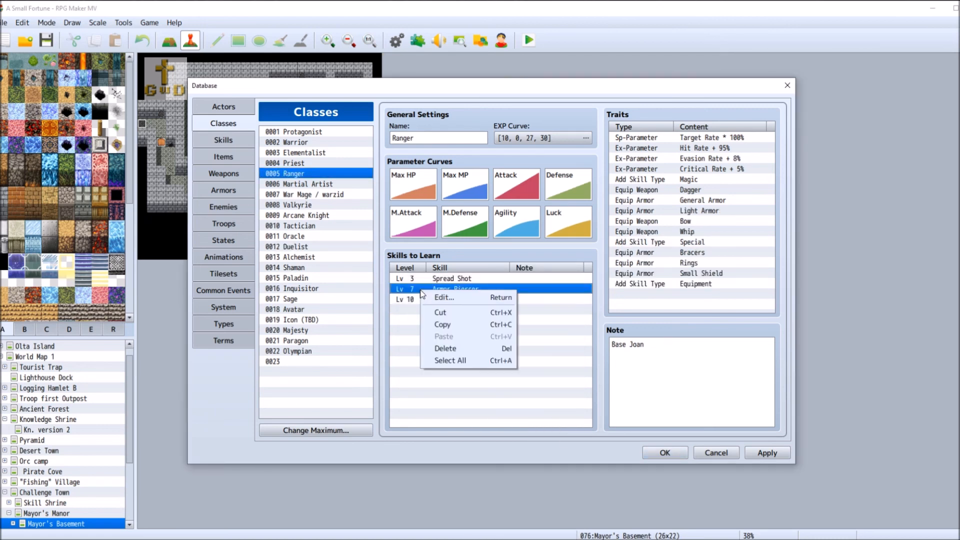
click(451, 299)
text(11)
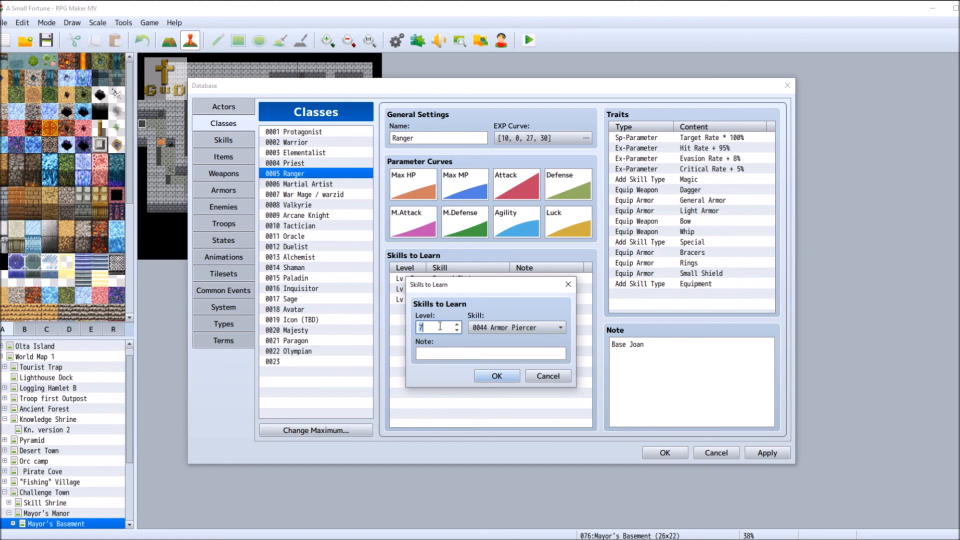
click(497, 376)
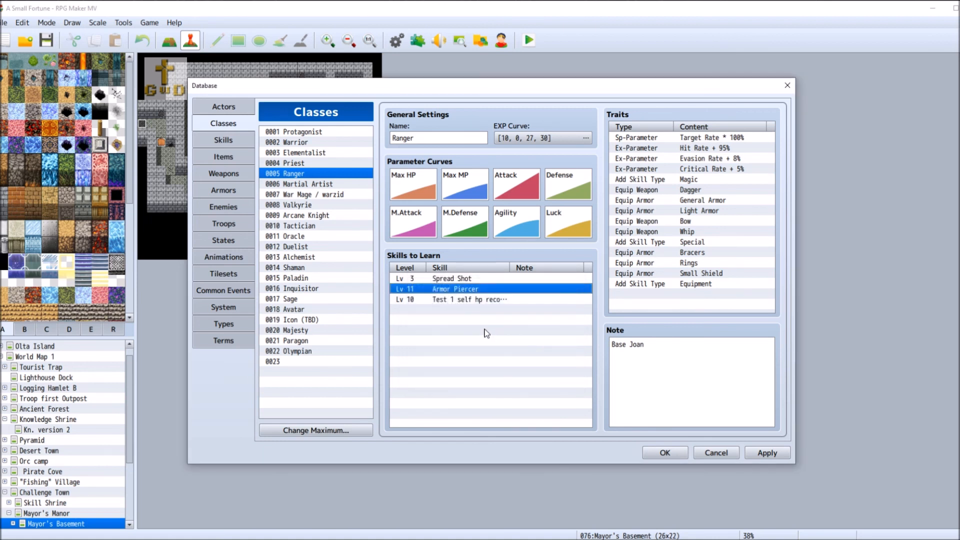
Remove the level 10 Test 1 self HP skill from the Ranger's skills to learn.
click(467, 302)
right_click(466, 301)
click(515, 324)
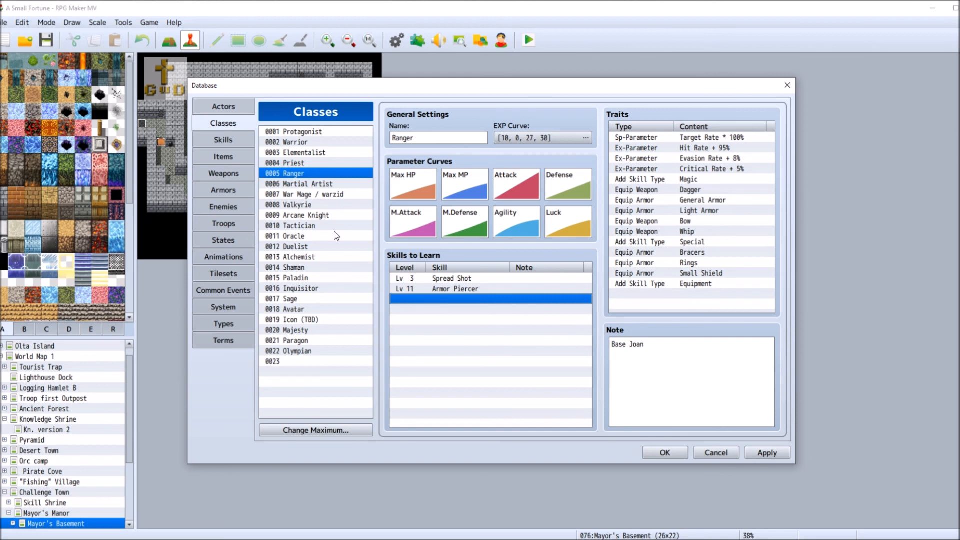
Add the skill Armor Piercer at level 11 to the Valkyrie's skills to learn.
click(326, 205)
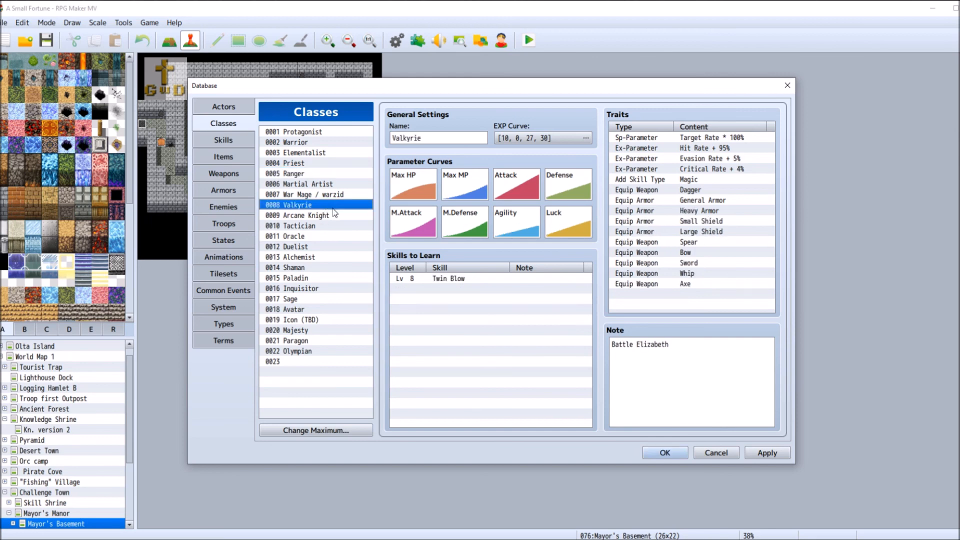
double_click(440, 284)
text(11)
click(520, 327)
scroll(508, 363, down, 8)
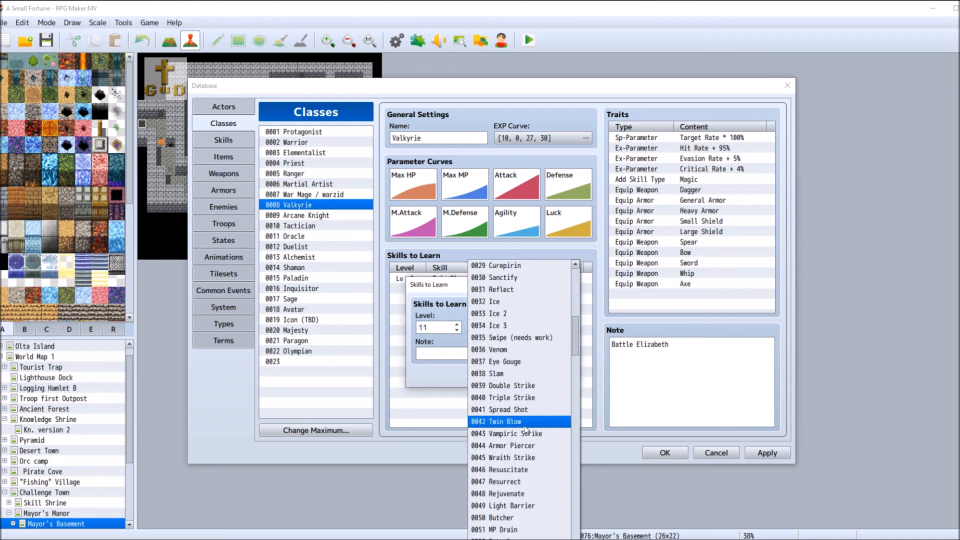
click(523, 446)
click(494, 373)
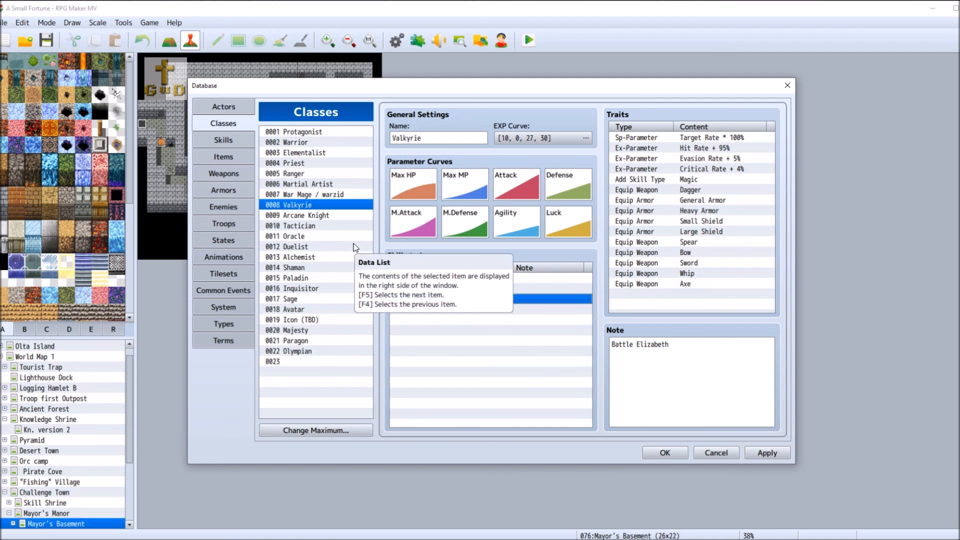
Add the skill Armor Piercer at level 11 to the Tactician's skills to learn.
click(340, 226)
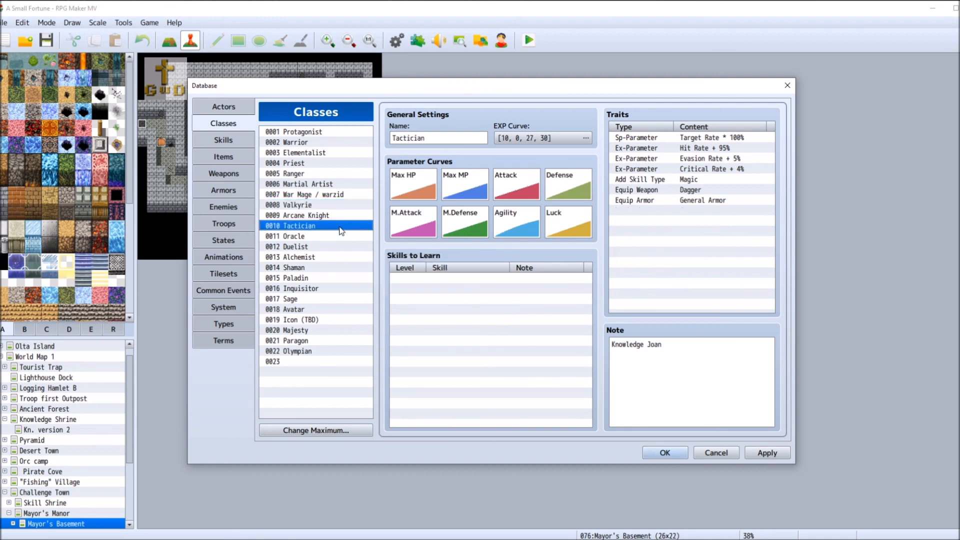
double_click(461, 284)
text(11)
click(526, 329)
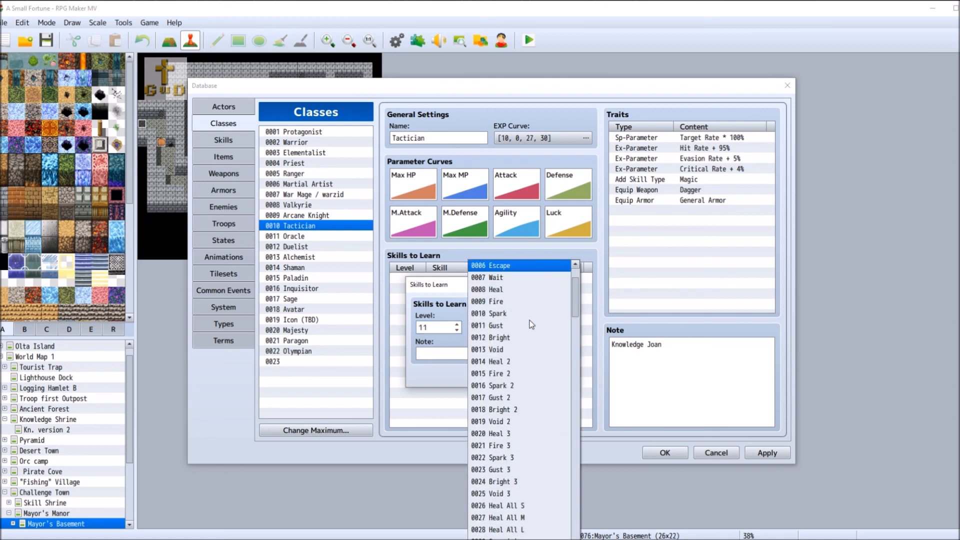
scroll(531, 322, down, 8)
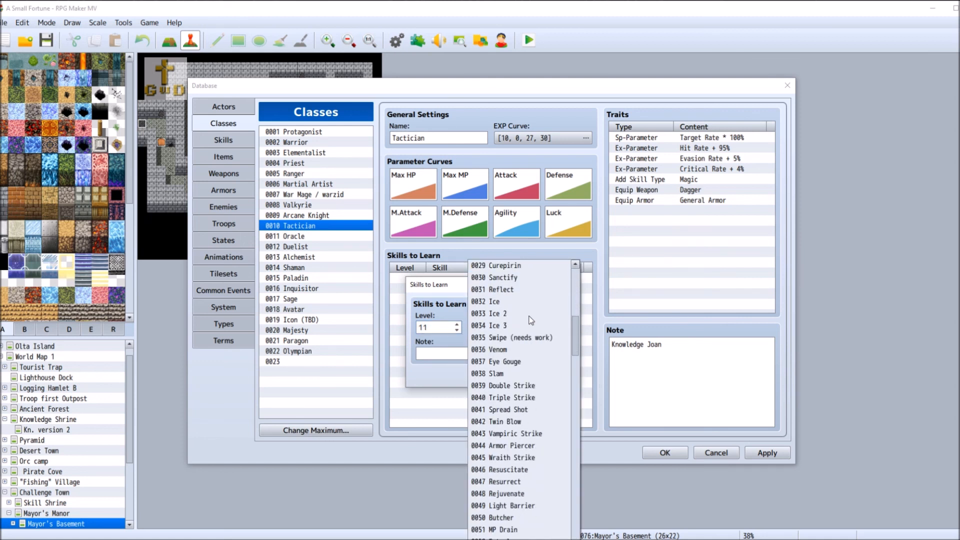
click(525, 445)
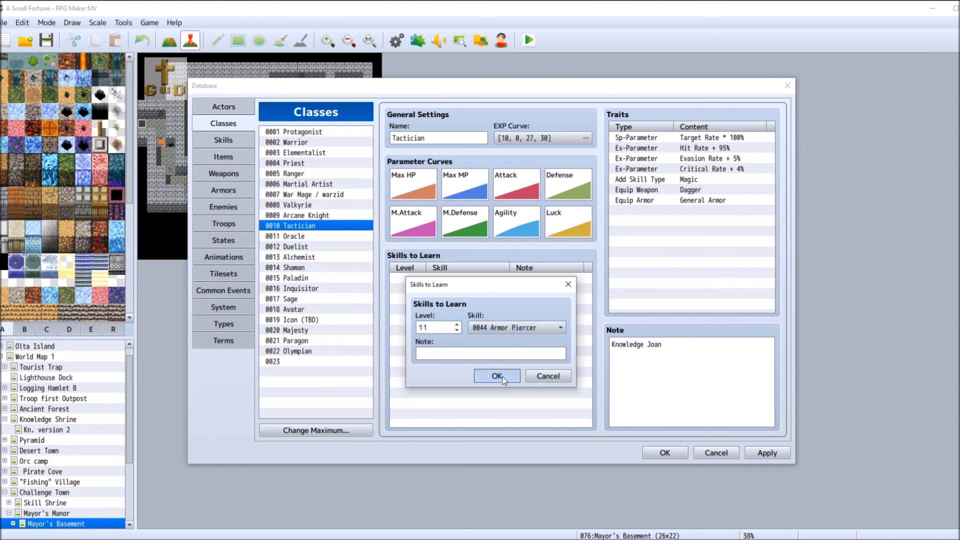
click(500, 376)
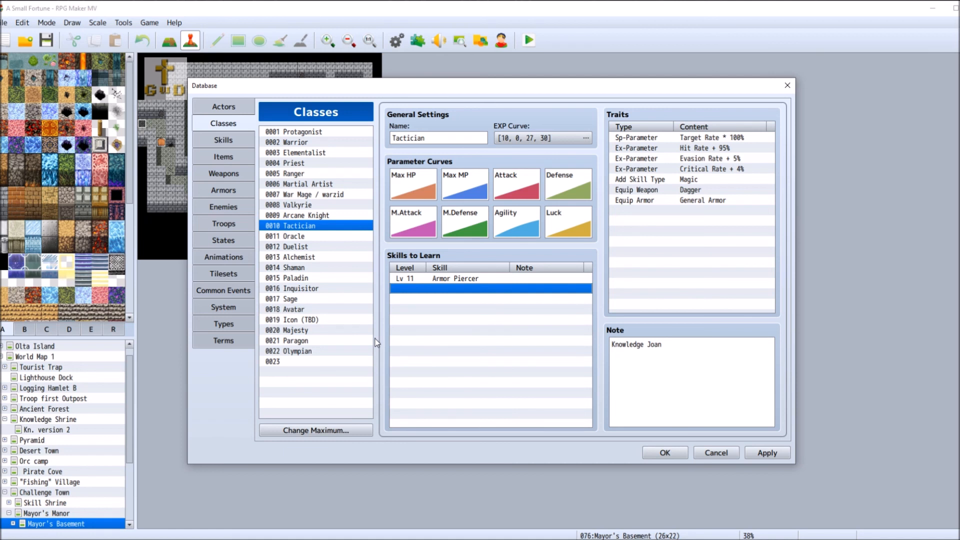
Check the Warrior's skill list and change the Paladin's Twin Blow entry to a different skill learned at level 5.
click(324, 279)
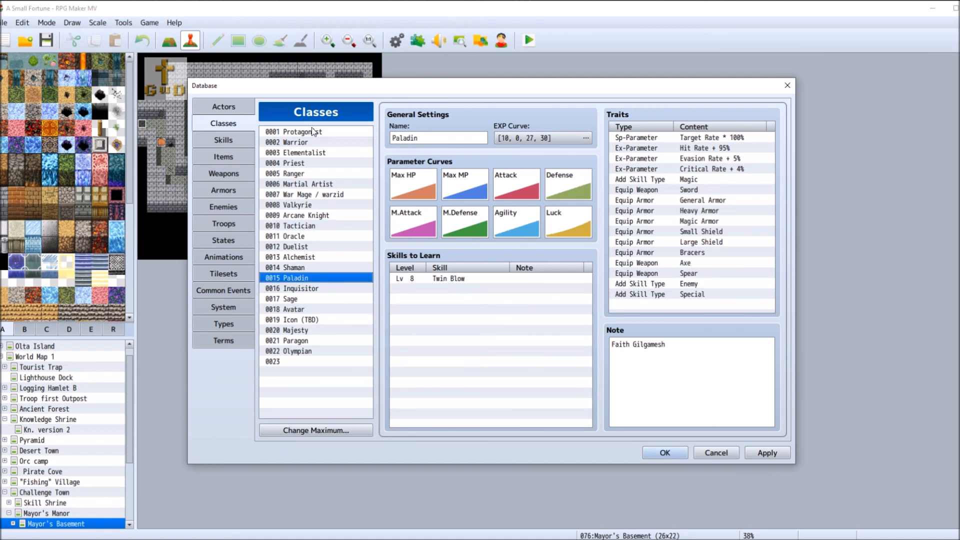
click(323, 141)
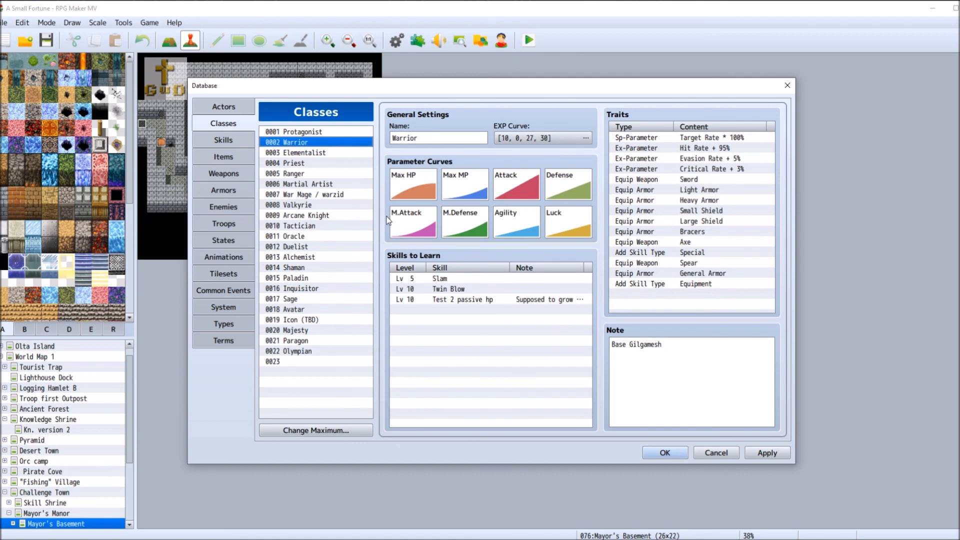
click(324, 279)
double_click(440, 279)
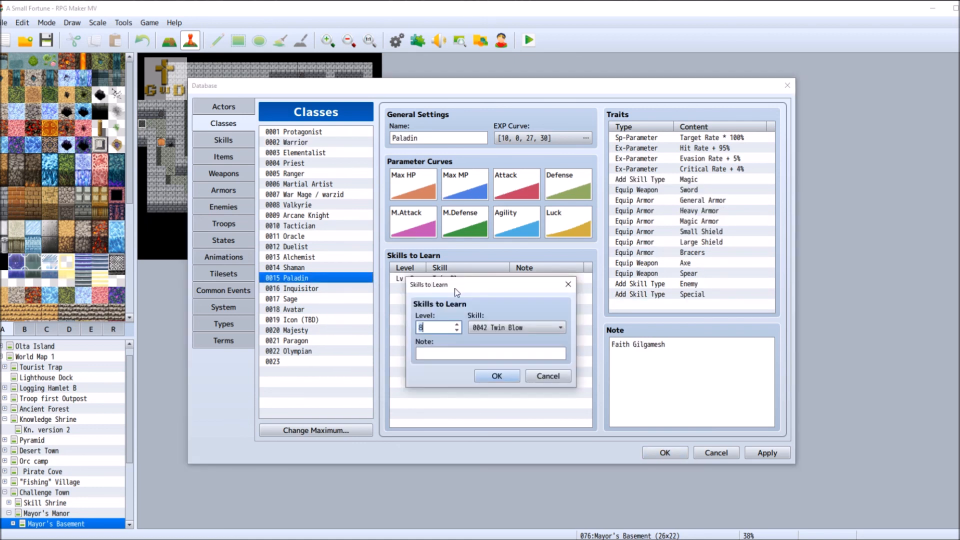
text(5)
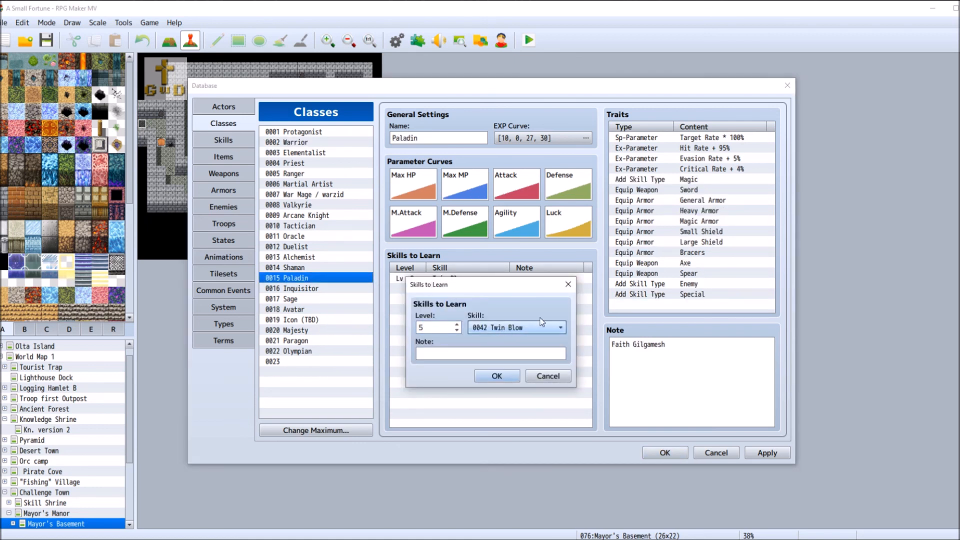
click(539, 329)
scroll(540, 335, up, 3)
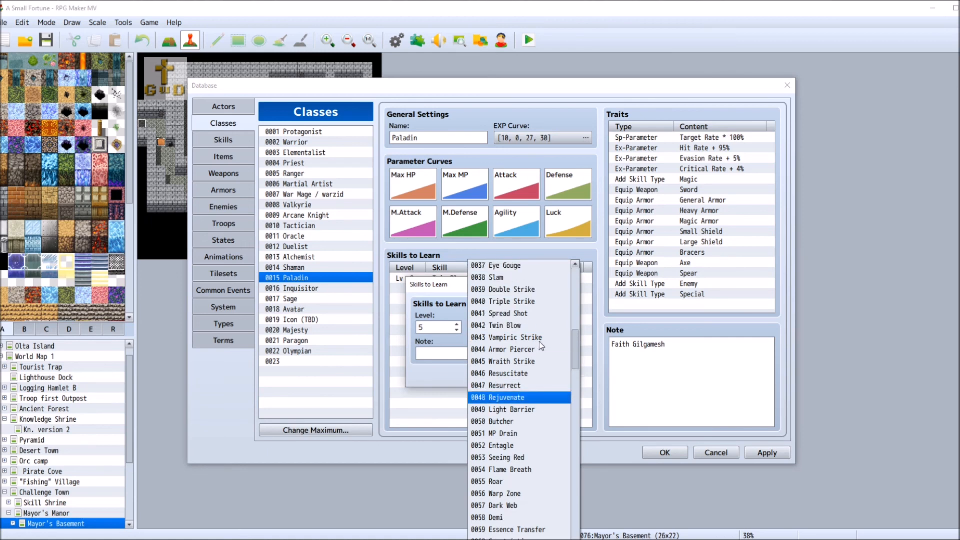
click(540, 313)
click(497, 379)
Change the Ranger's Armor Piercer entry to the skill Eye Gouge at level 16.
click(331, 174)
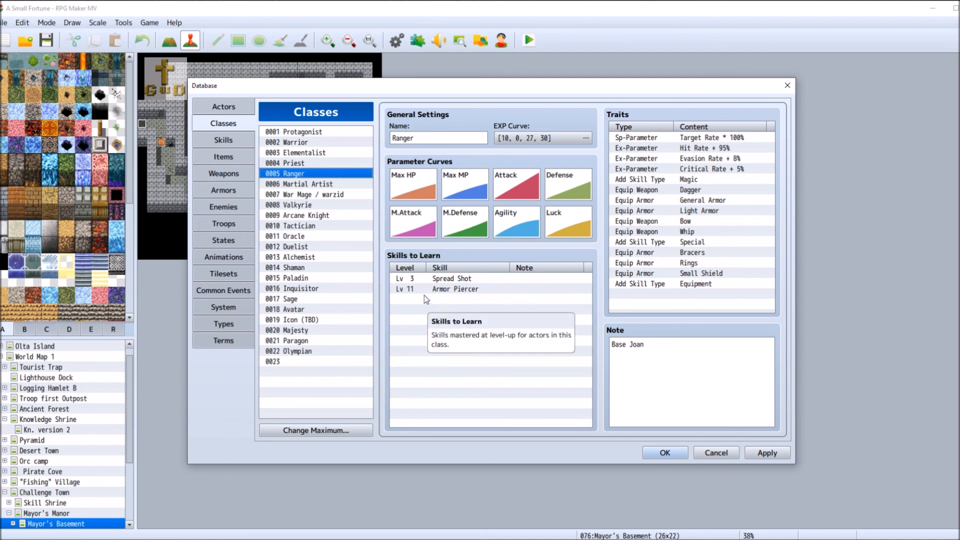
double_click(451, 289)
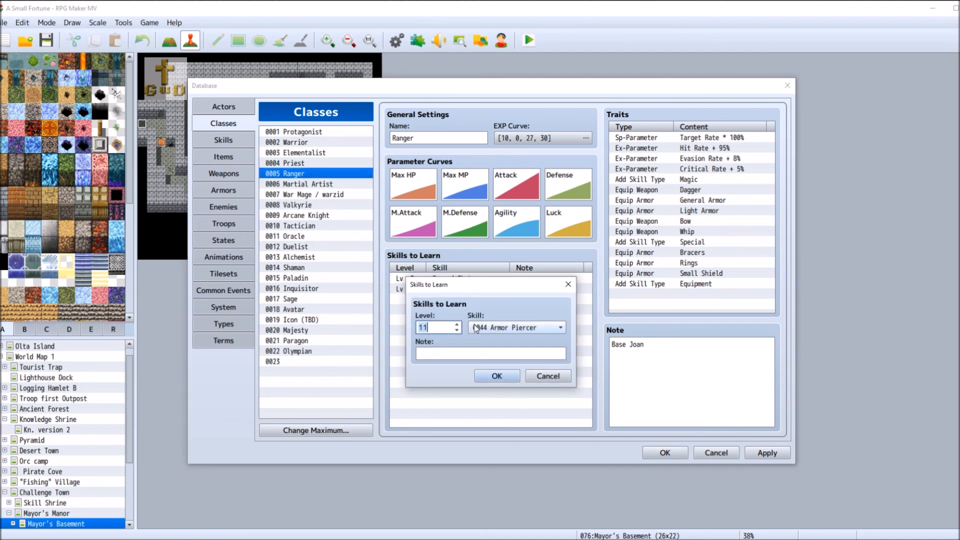
text(4)
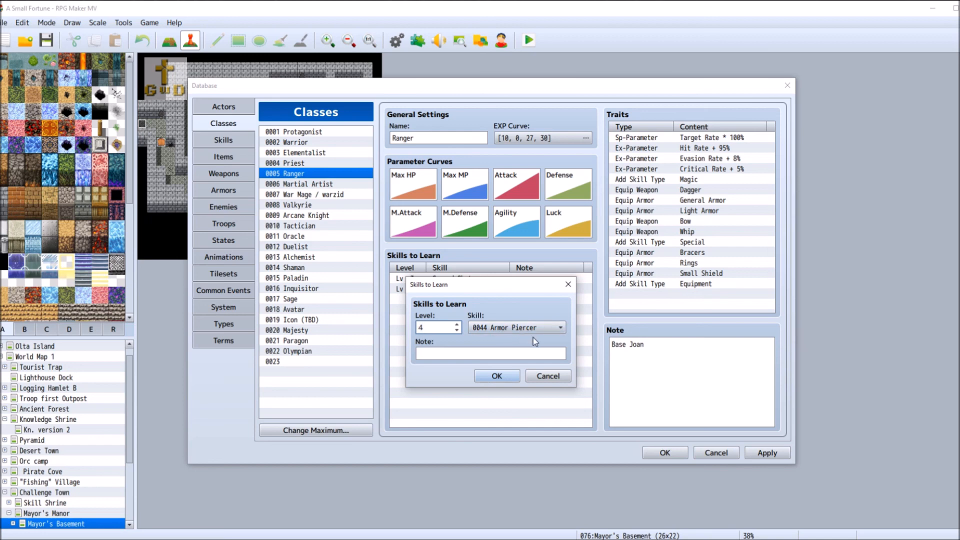
key(BackSpace)
text(16)
click(515, 328)
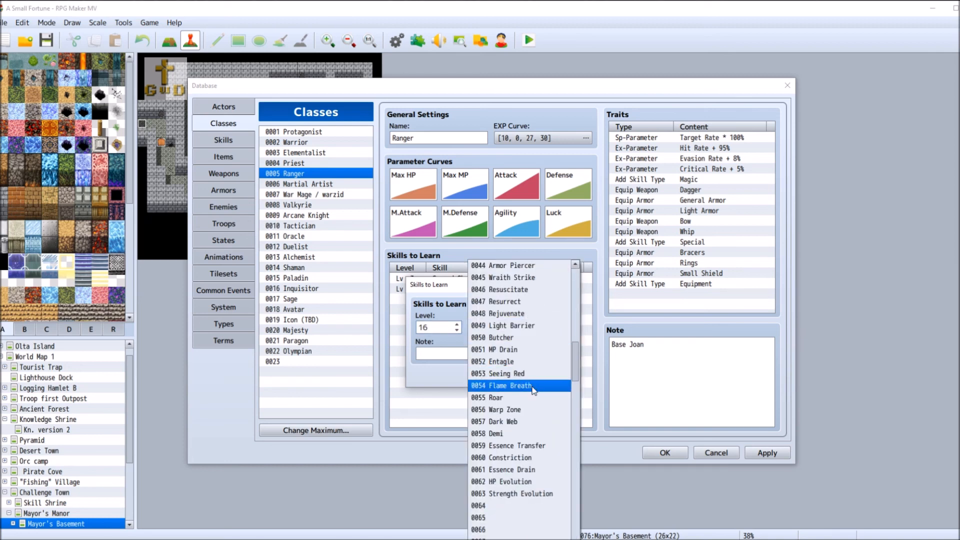
scroll(534, 390, up, 6)
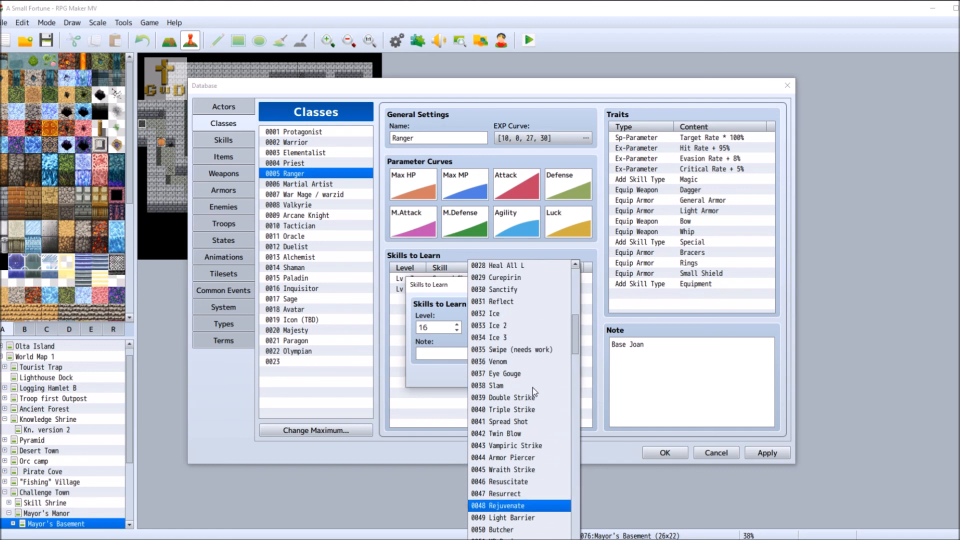
click(512, 398)
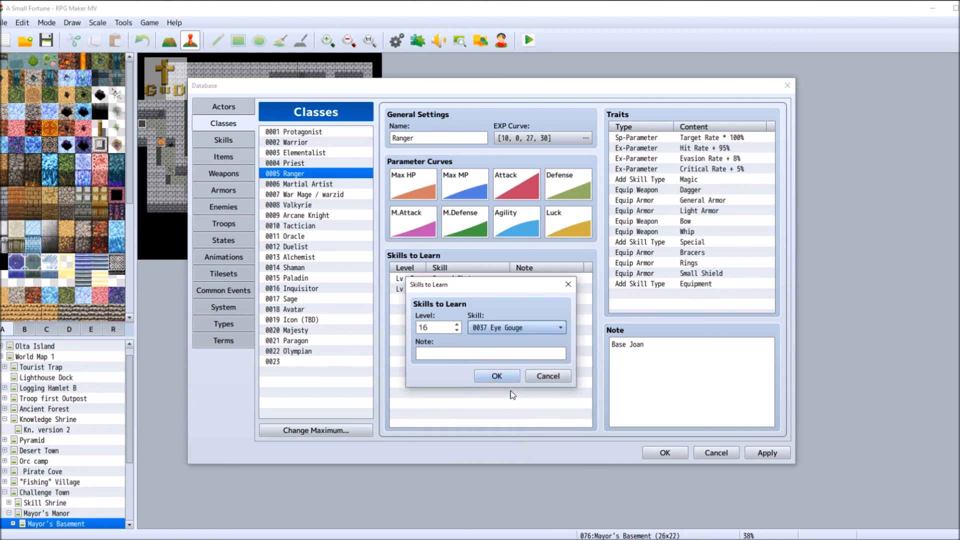
click(500, 376)
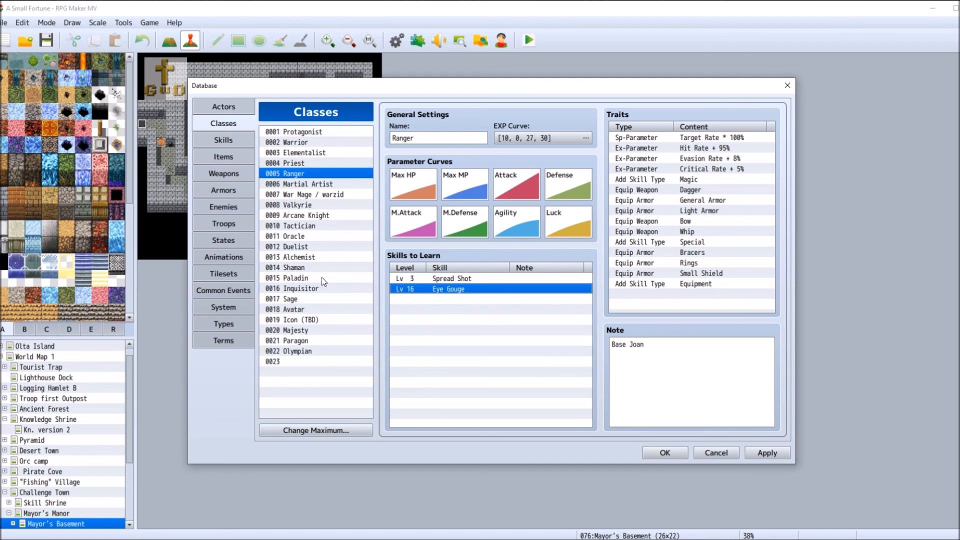
Add the skill Eye Gouge at level 16 to the Duelist's skills to learn.
click(337, 245)
double_click(458, 309)
text(16)
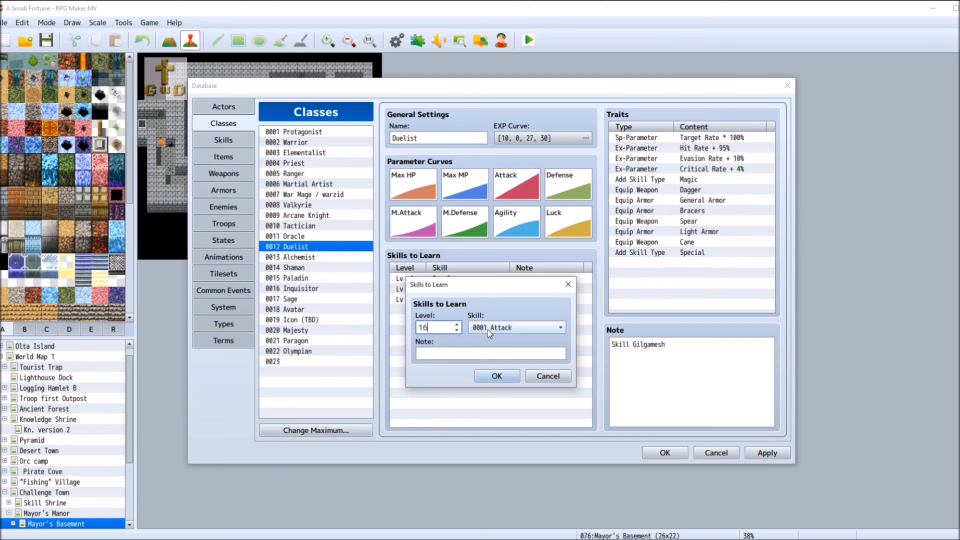
click(487, 330)
scroll(487, 421, down, 4)
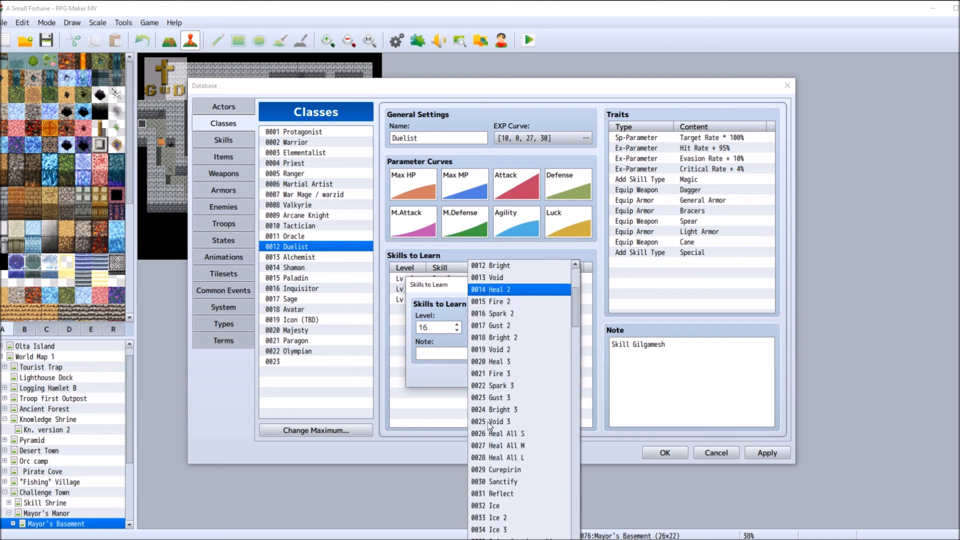
scroll(488, 422, down, 3)
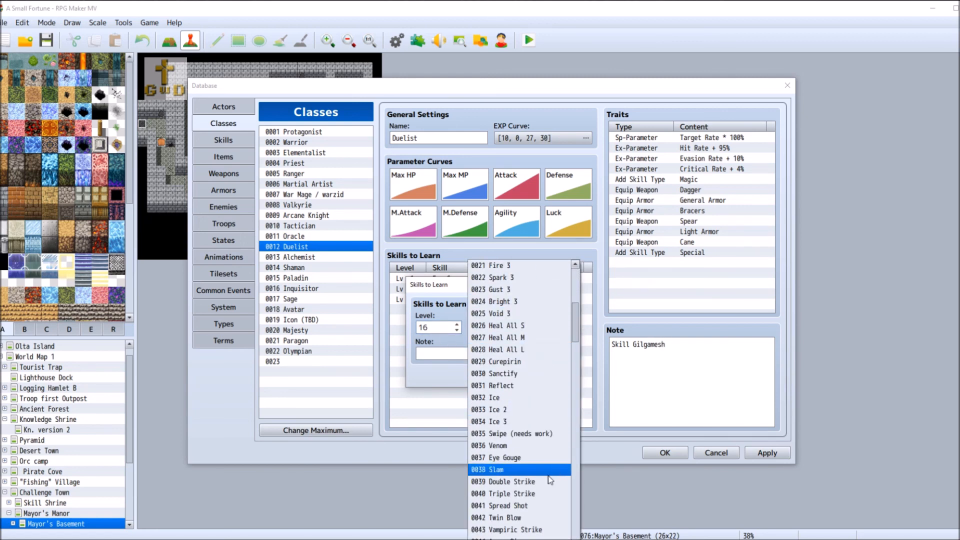
click(543, 458)
click(512, 379)
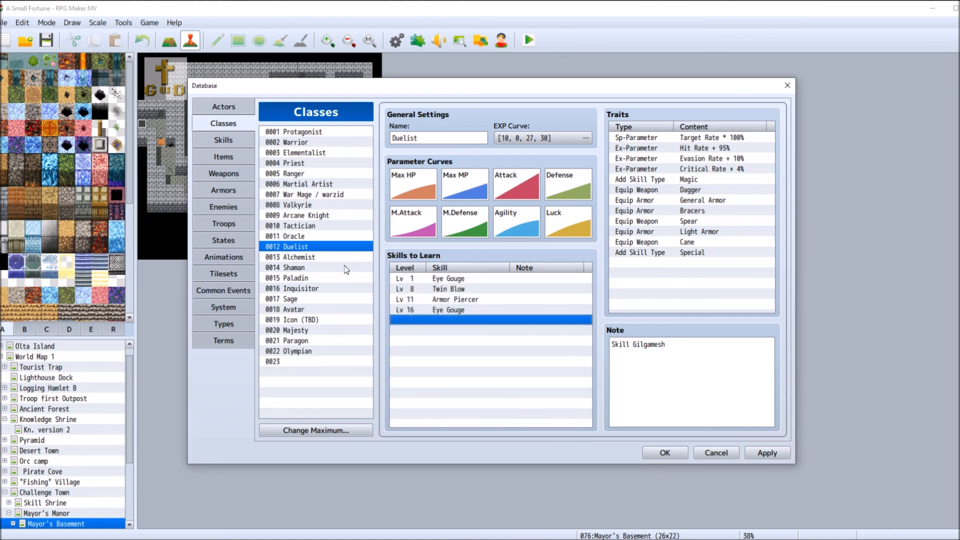
Add the skill Eye Gouge at level 16 to the Inquisitor's skills to learn.
click(314, 290)
double_click(440, 299)
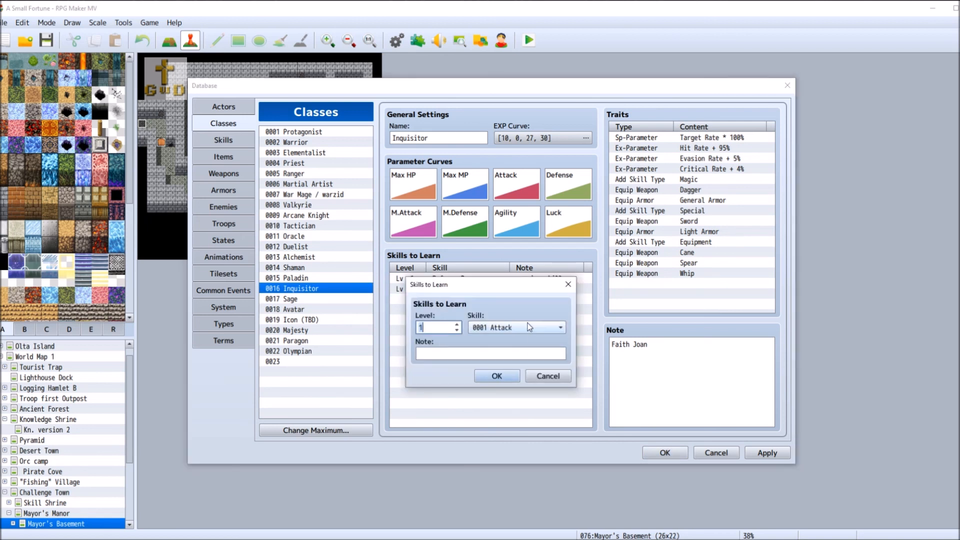
text(16)
key(Tab)
click(531, 328)
scroll(544, 455, down, 4)
scroll(544, 455, down, 3)
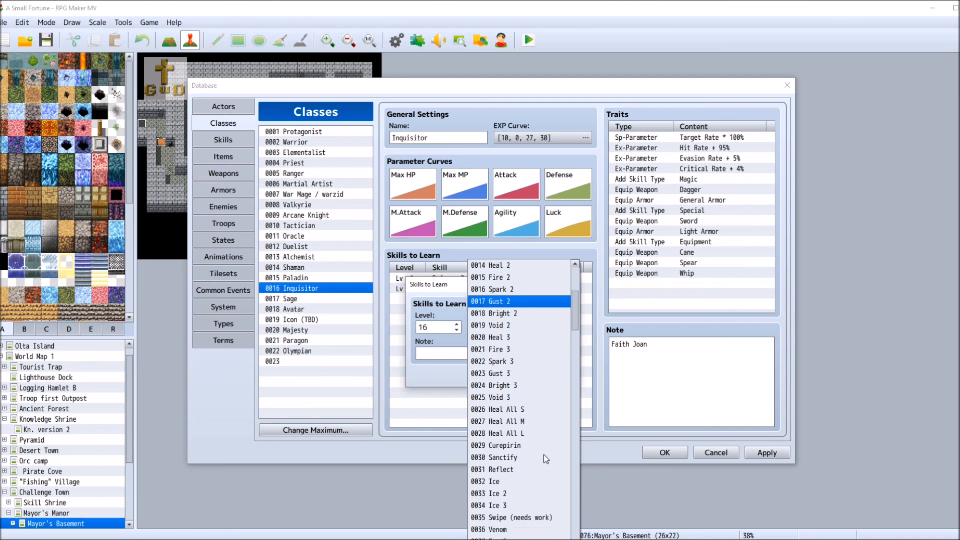
click(543, 482)
click(483, 380)
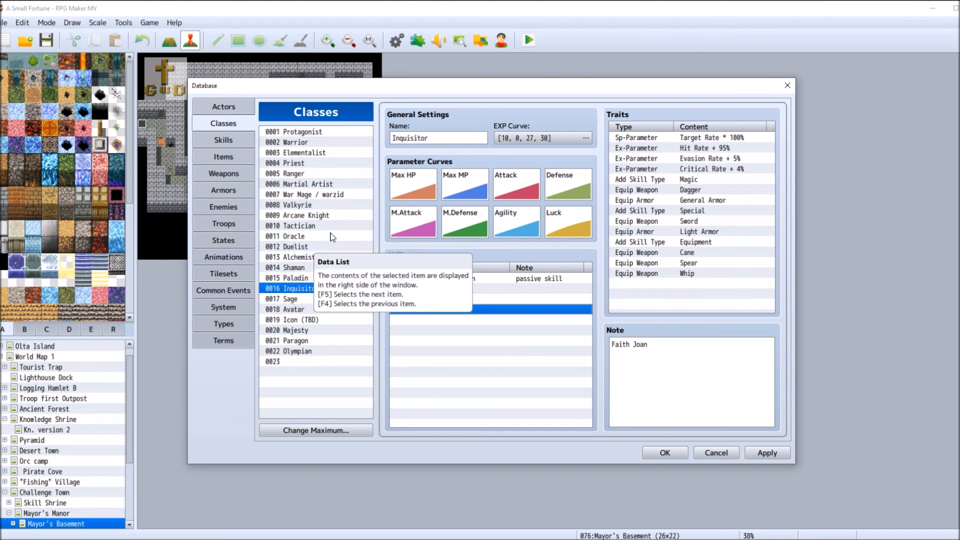
Review the skills to learn of the Arcane Knight, Tactician, Oracle, Martial Artist, Elementalist, Alchemist and Sage classes.
click(336, 217)
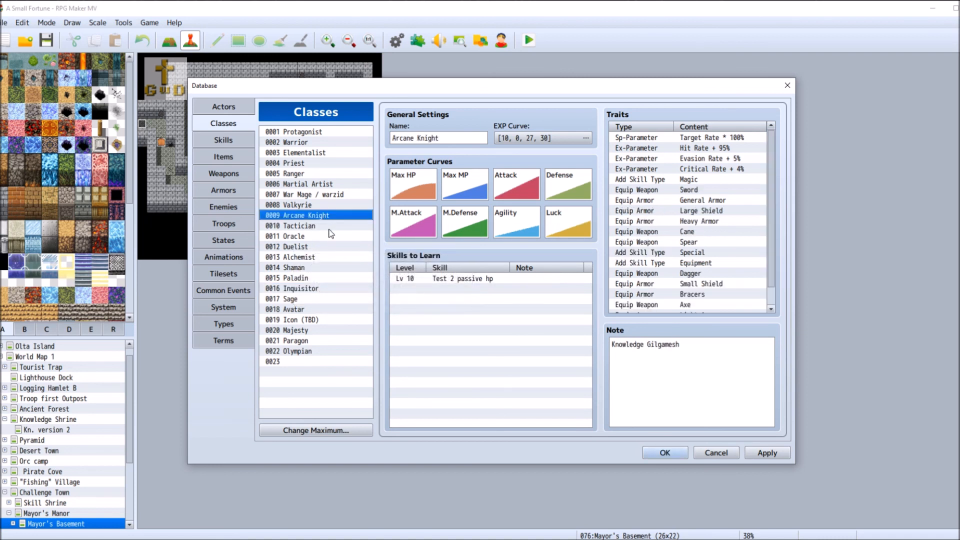
click(330, 229)
click(332, 239)
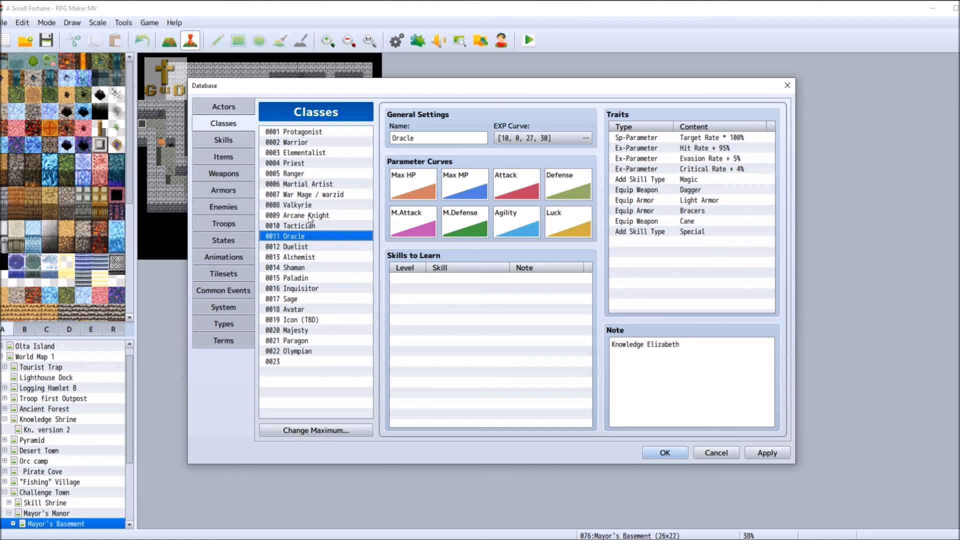
click(323, 185)
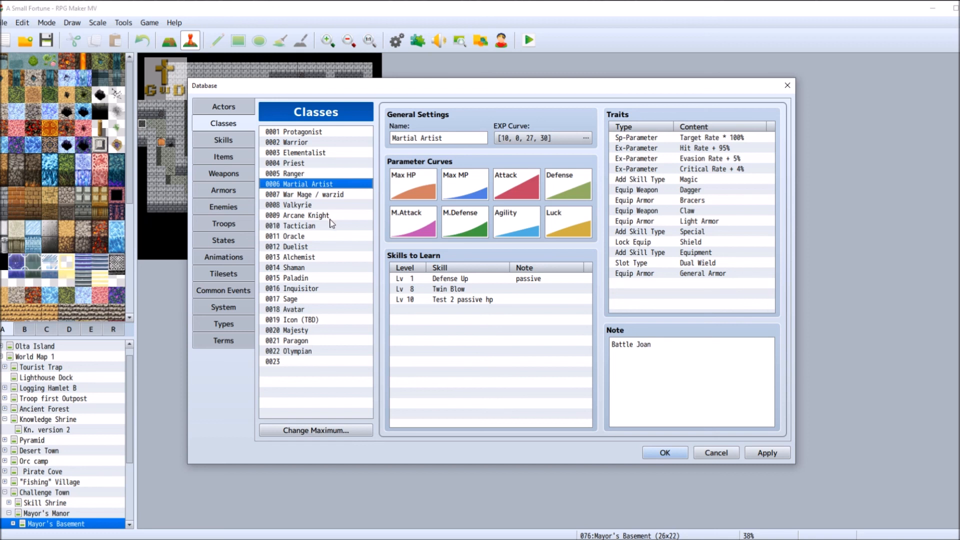
click(320, 153)
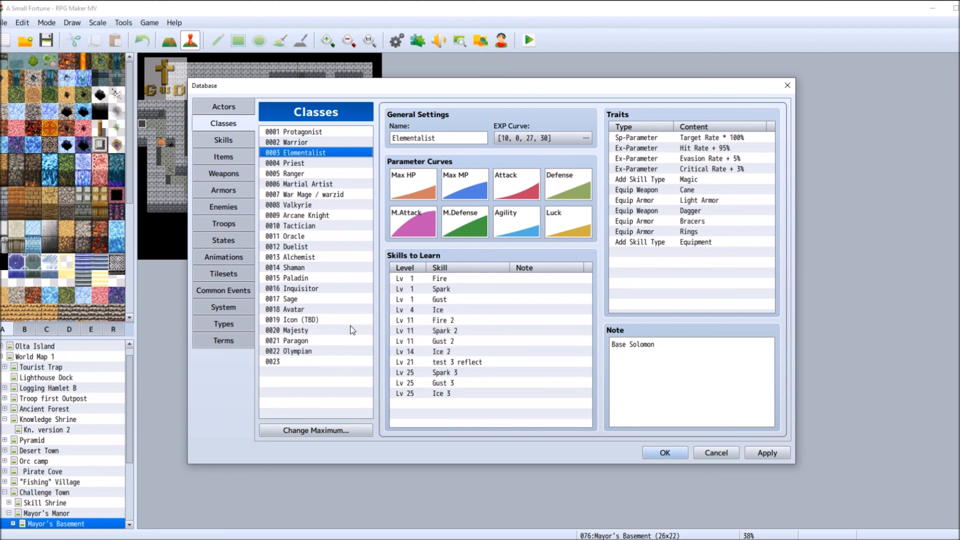
click(342, 258)
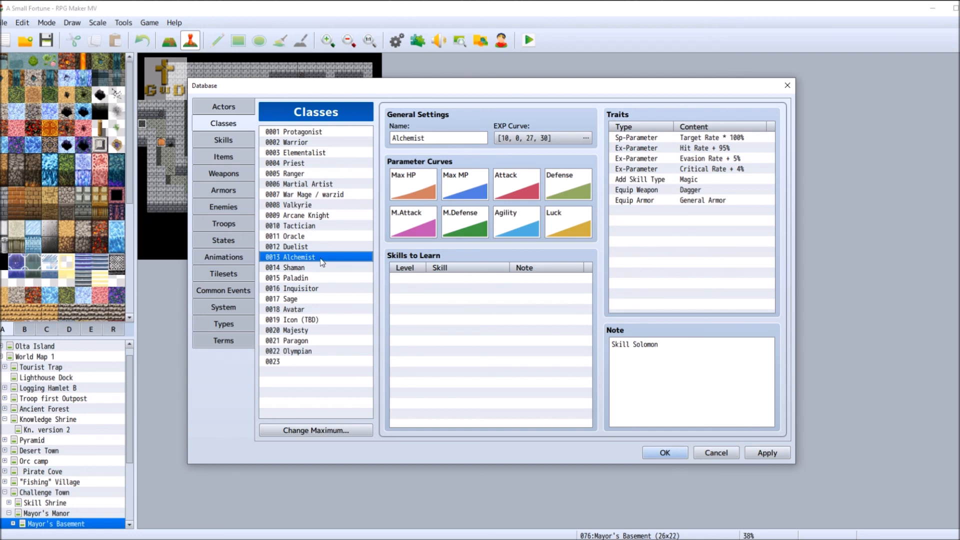
click(330, 299)
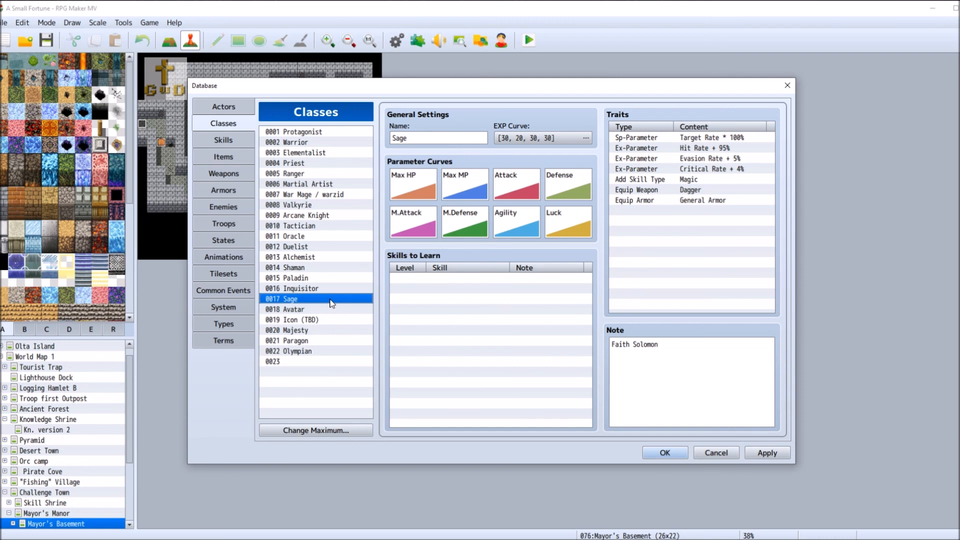
Add the skill Wraith Strike at level 14 to the Valkyrie's skills to learn.
click(330, 205)
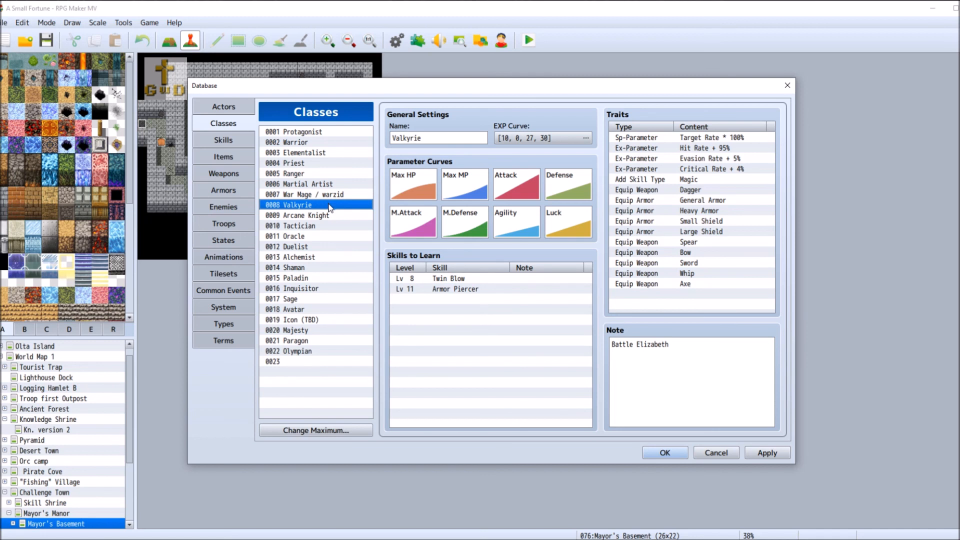
double_click(414, 299)
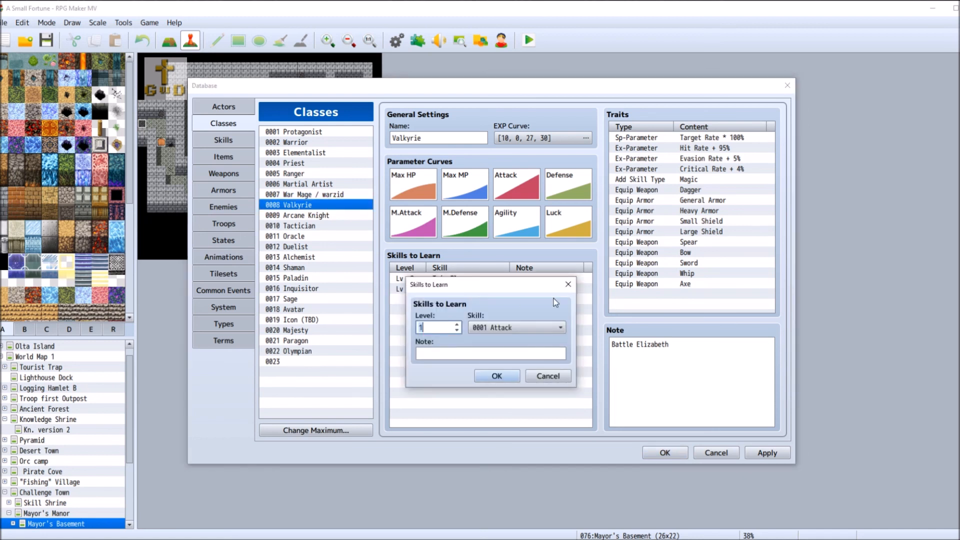
text(14)
click(490, 326)
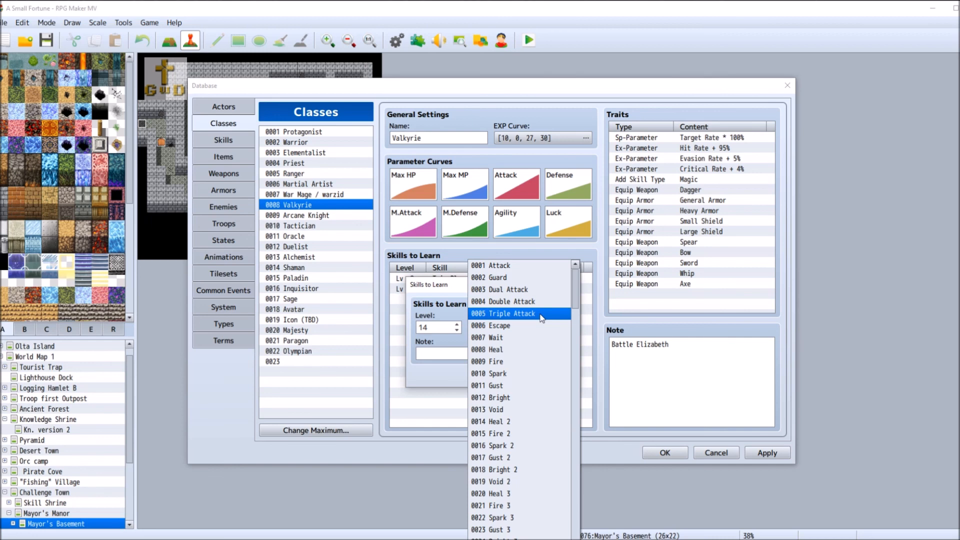
scroll(529, 367, down, 3)
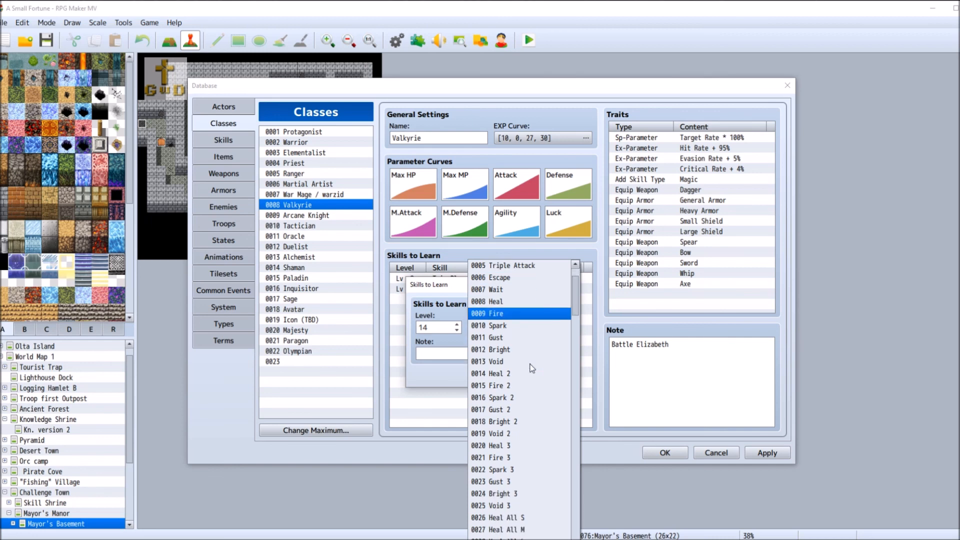
scroll(532, 369, down, 2)
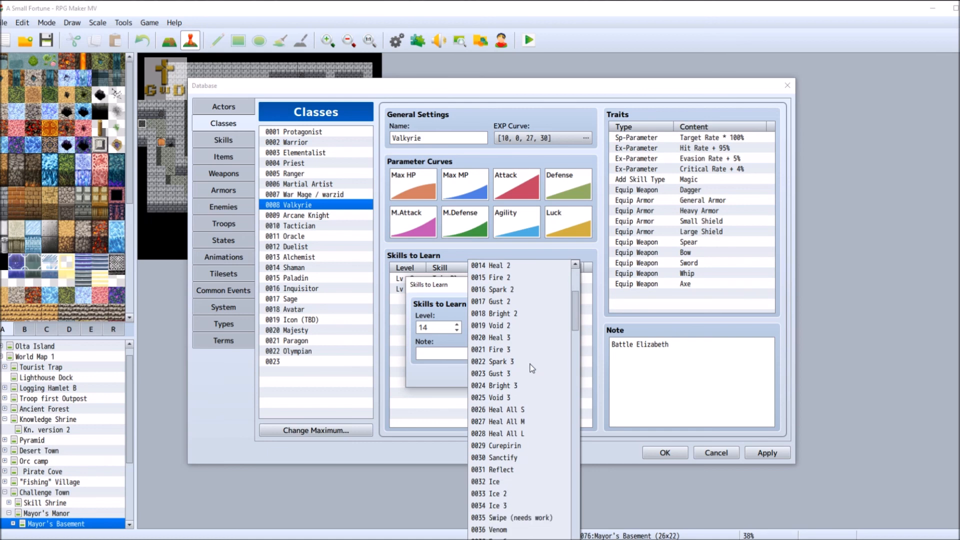
scroll(532, 369, down, 4)
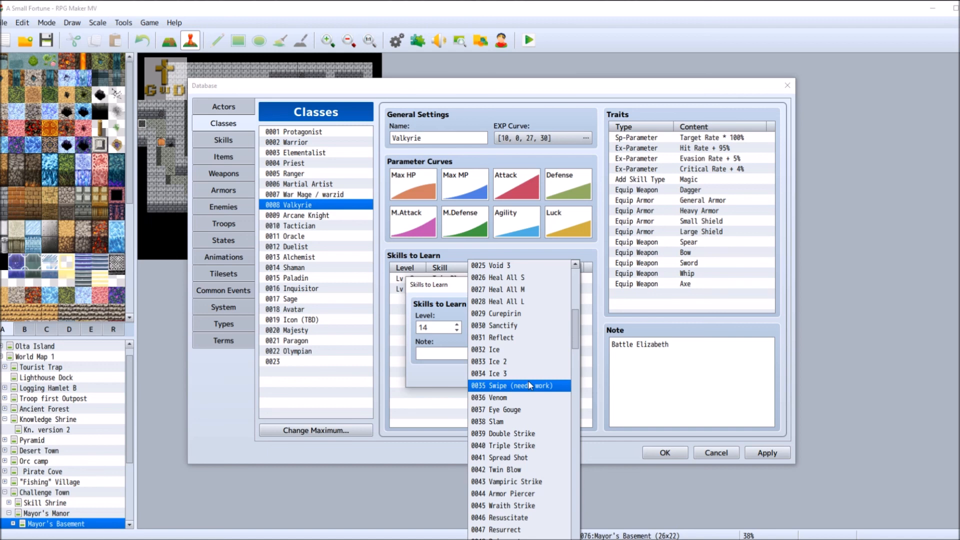
scroll(530, 385, down, 2)
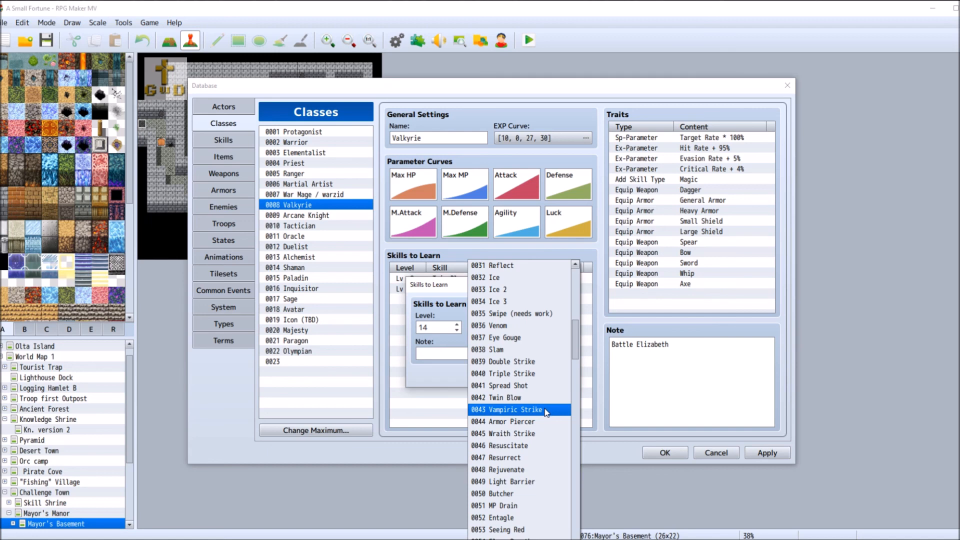
click(535, 434)
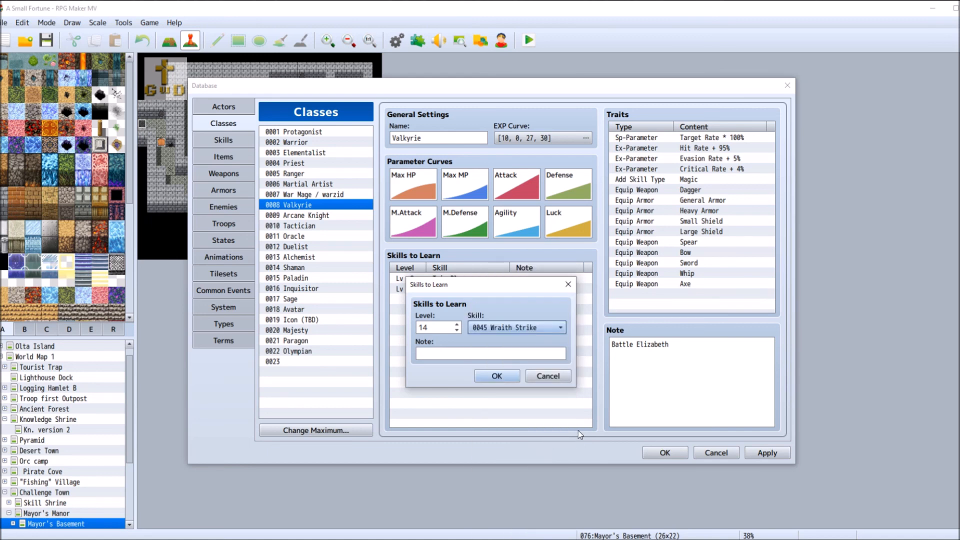
click(496, 376)
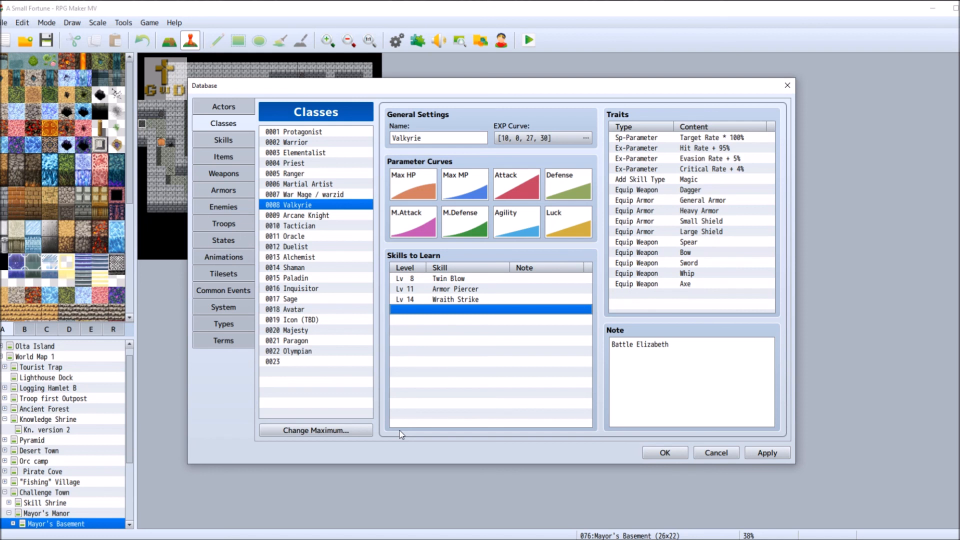
Add the skill Wraith Strike at level 14 to the Arcane Knight's skills to learn.
click(330, 216)
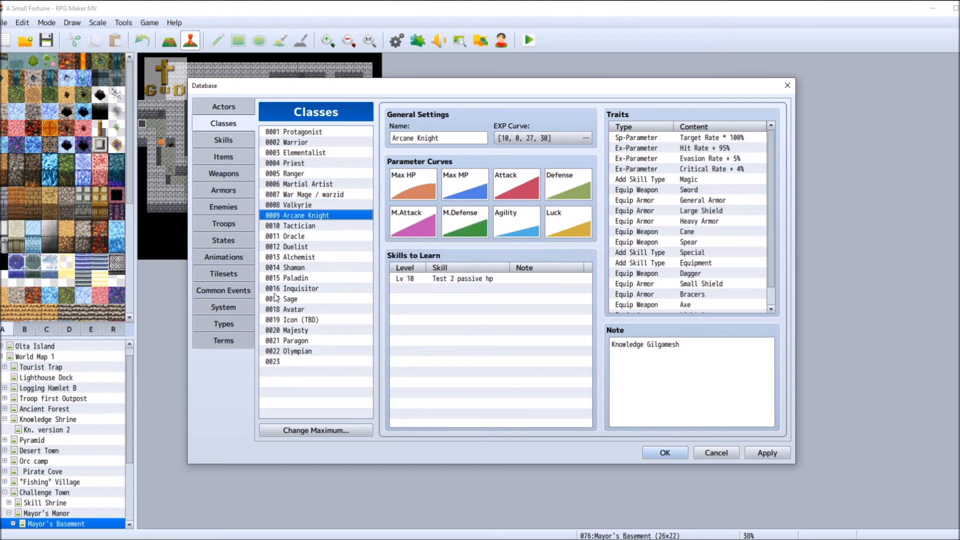
double_click(437, 289)
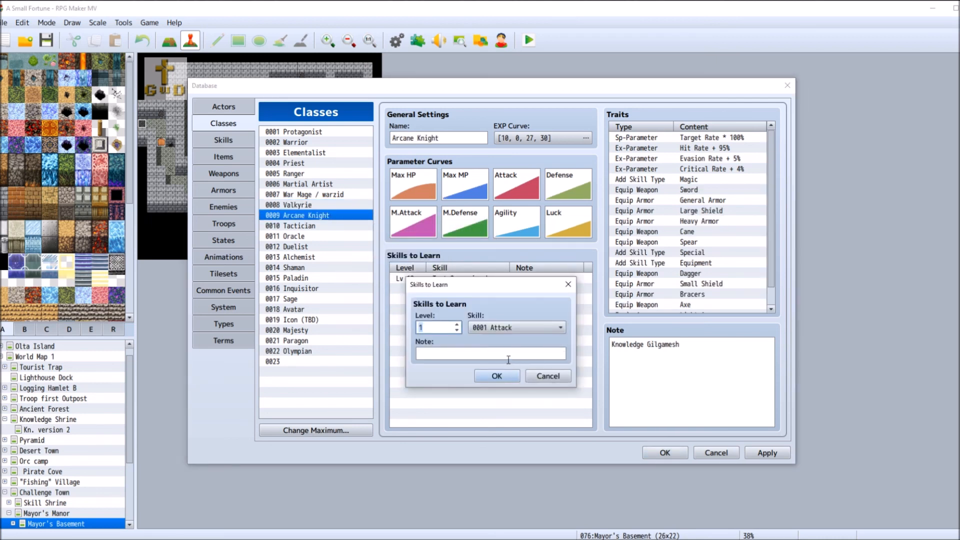
text(4)
click(503, 327)
scroll(525, 390, down, 3)
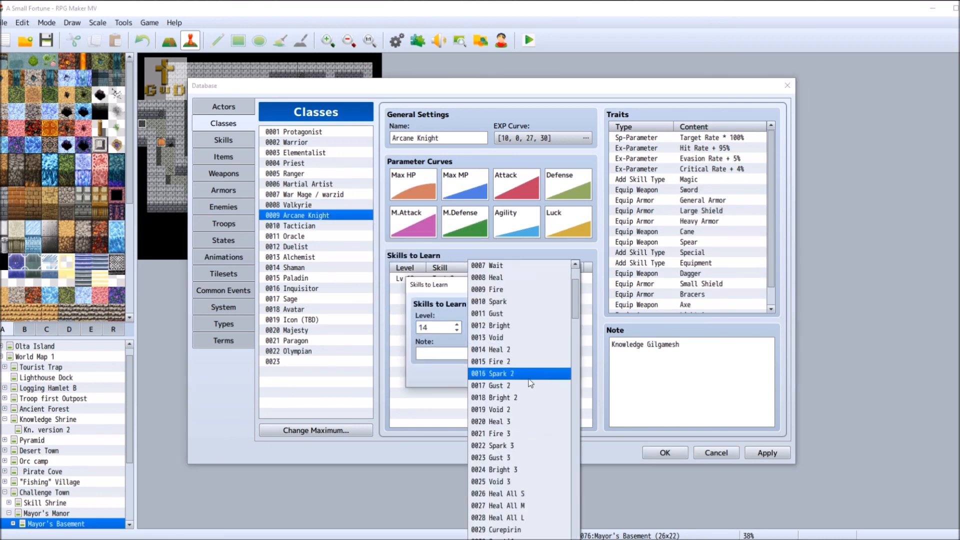
scroll(534, 404, down, 6)
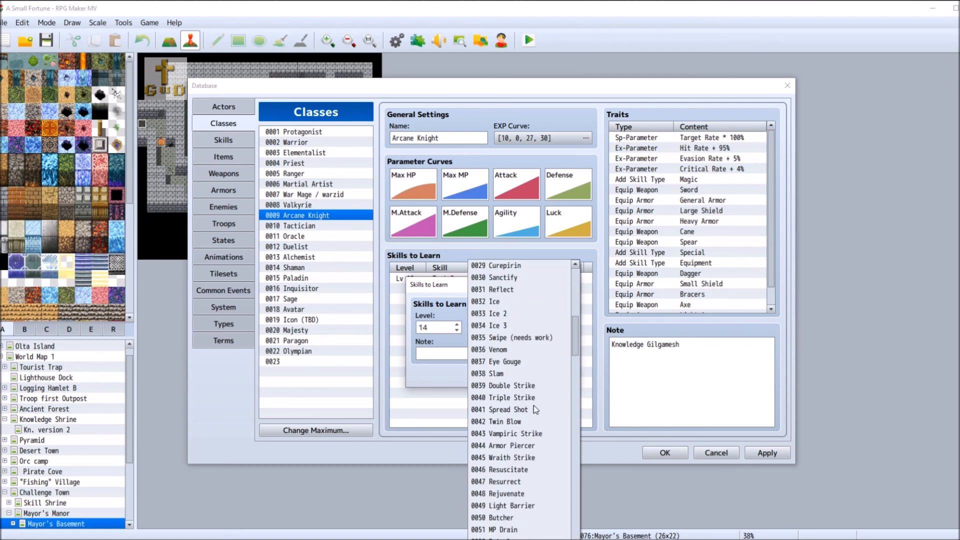
click(515, 459)
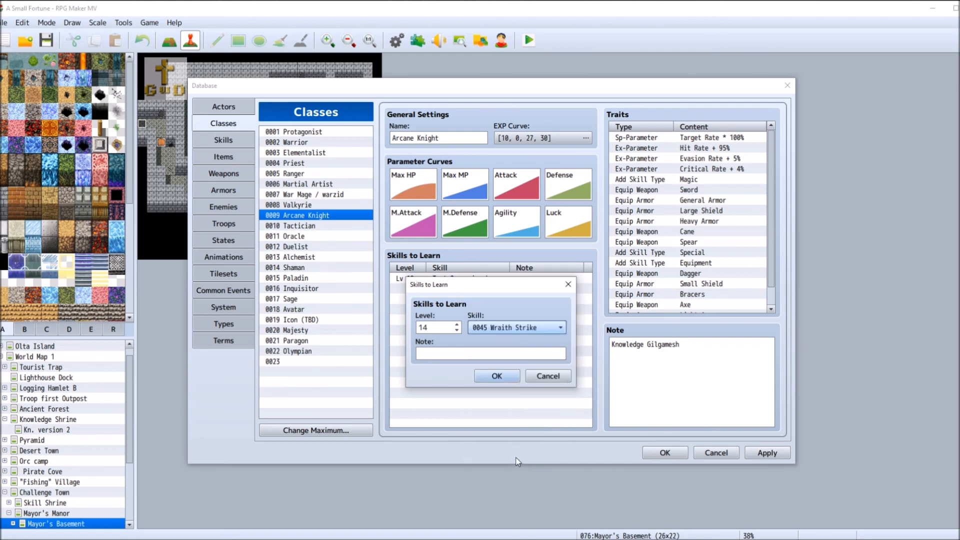
click(496, 376)
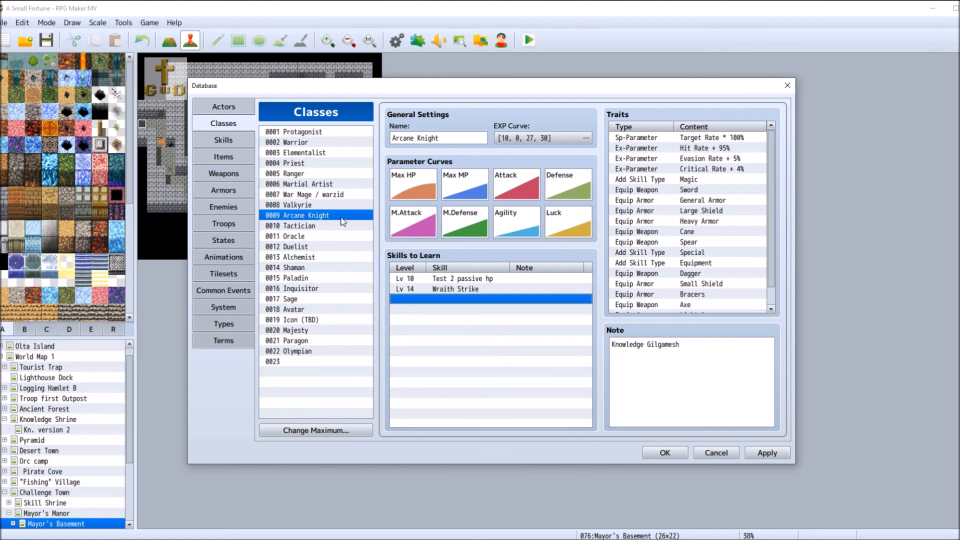
Remove the Wraith Strike entry from the Arcane Knight's skills to learn.
click(472, 289)
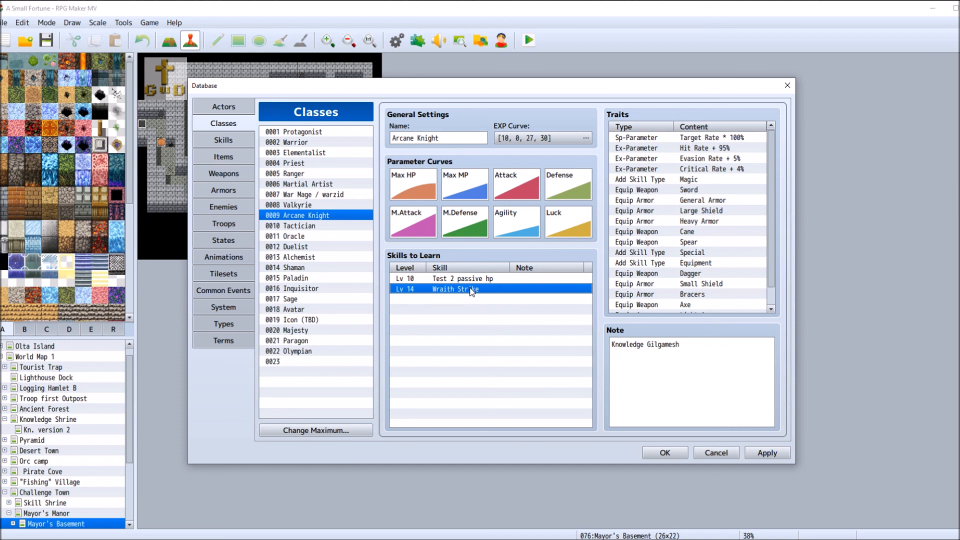
right_click(472, 290)
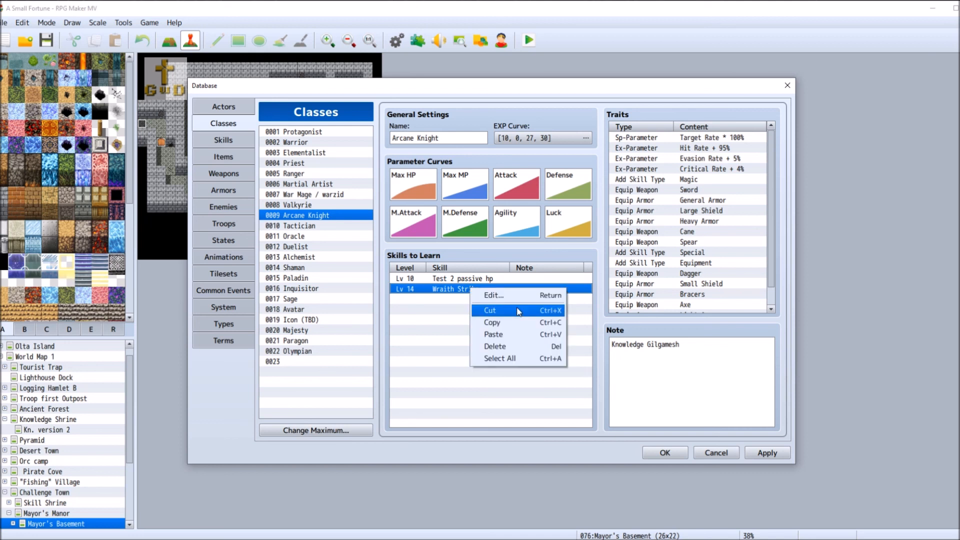
click(482, 310)
Change the Inquisitor's level 16 skill entry to the skill Wraith Strike learned at level 14.
click(319, 289)
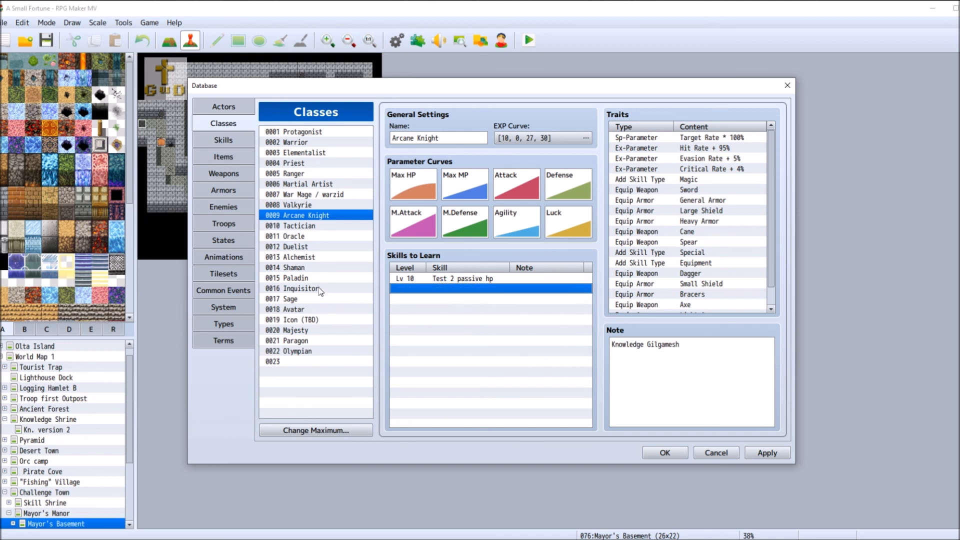
click(440, 289)
double_click(440, 299)
click(456, 331)
click(457, 331)
key(Tab)
click(560, 328)
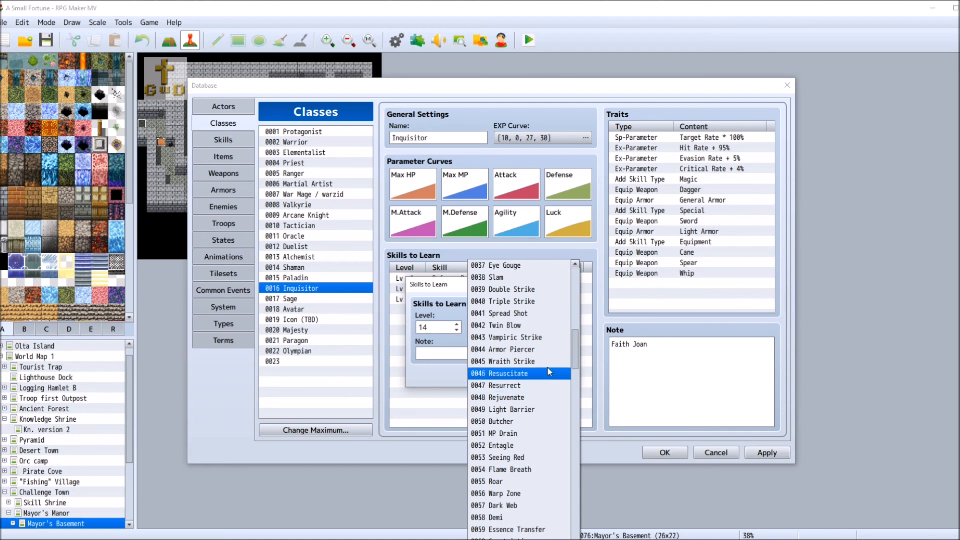
click(549, 372)
click(487, 375)
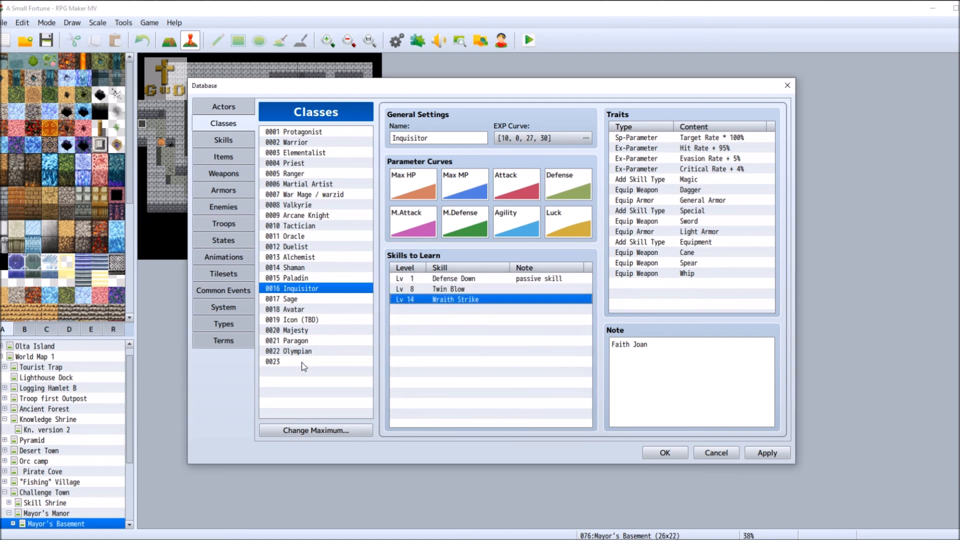
Add the skill Wraith Strike at level 14 to the Paladin's skills to learn, and apply the database changes.
click(316, 281)
double_click(447, 288)
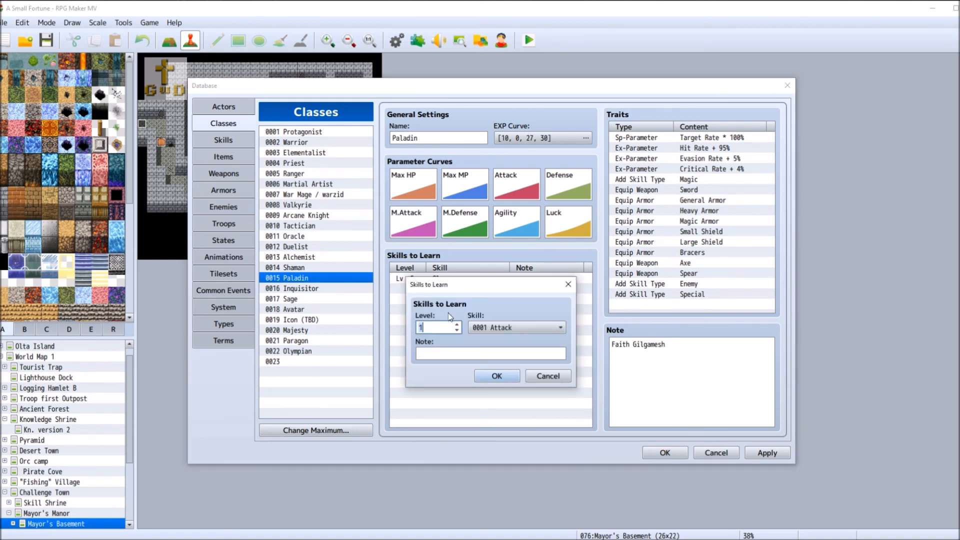
text(4)
click(520, 328)
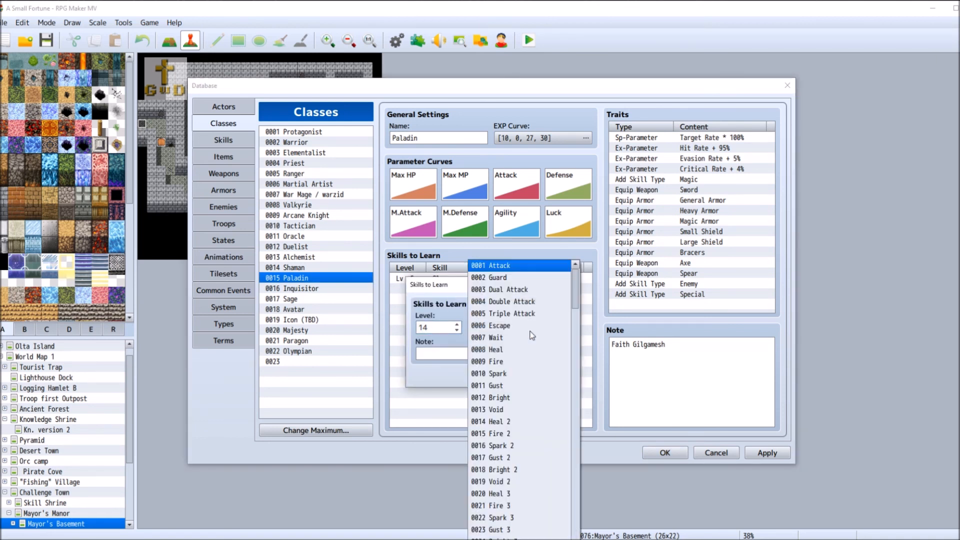
scroll(532, 415, down, 2)
scroll(531, 419, down, 8)
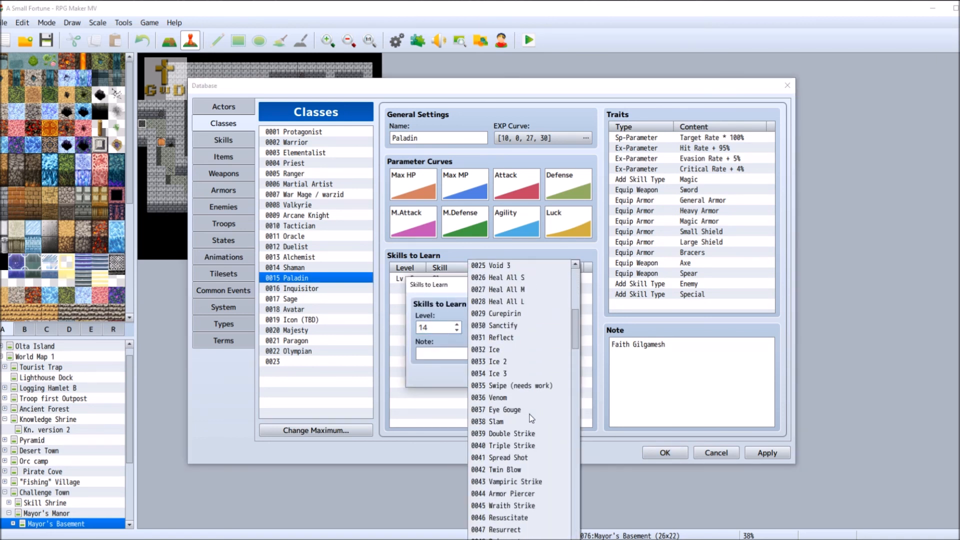
click(515, 458)
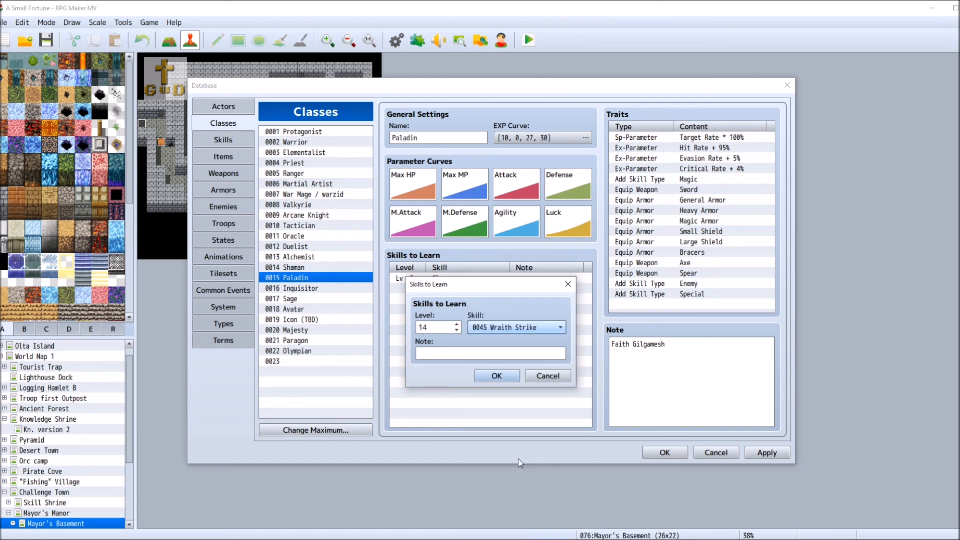
click(488, 378)
click(767, 453)
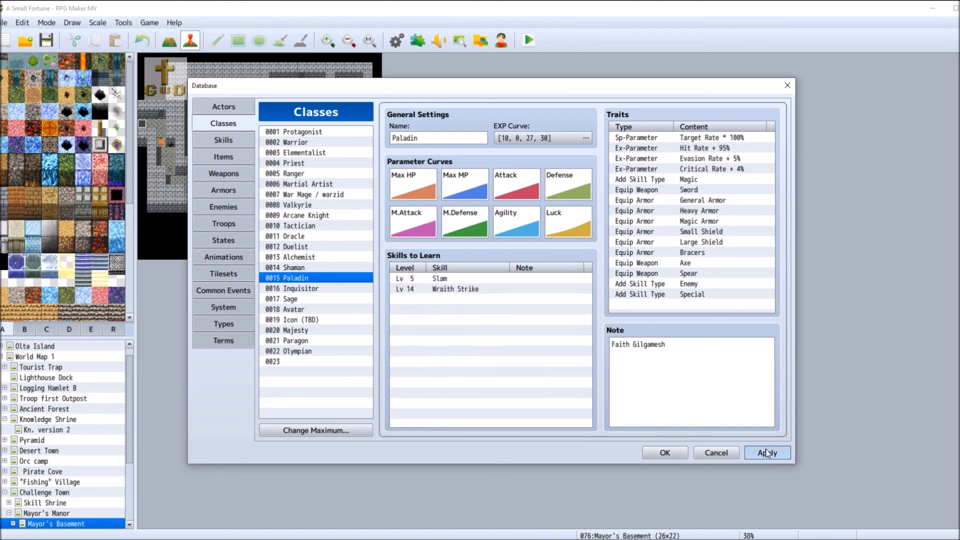
click(658, 452)
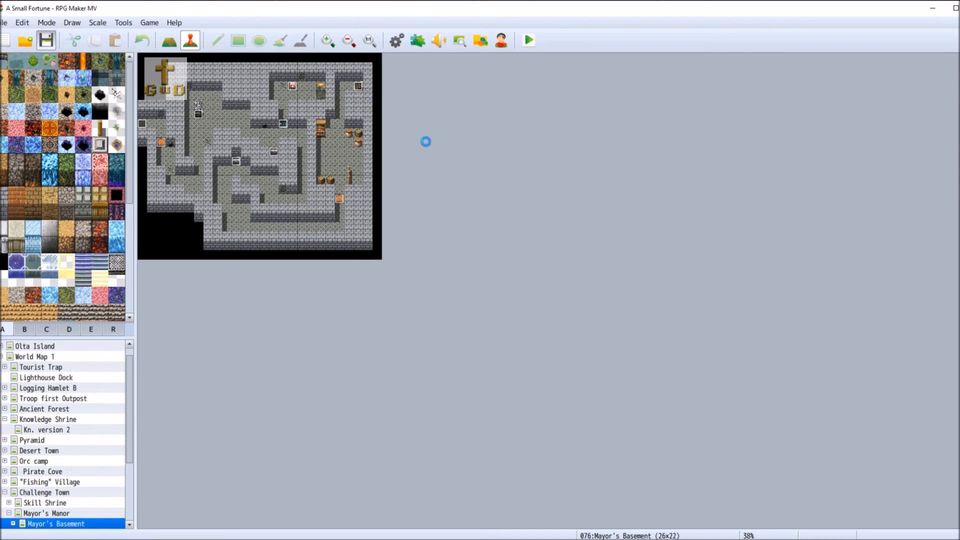
Reopen the database and enter the skill Reflect at level 21 as a new skill to learn for the Valkyrie.
click(398, 41)
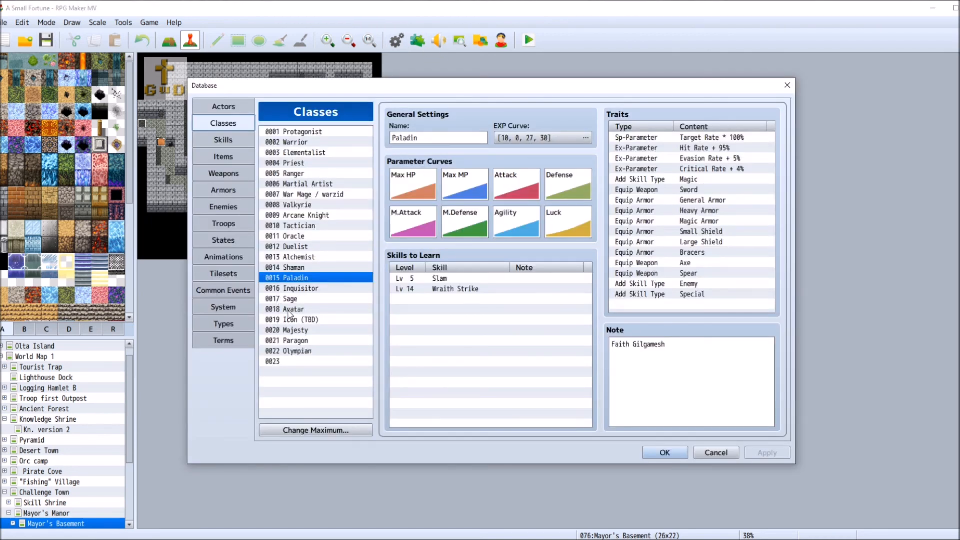
click(324, 205)
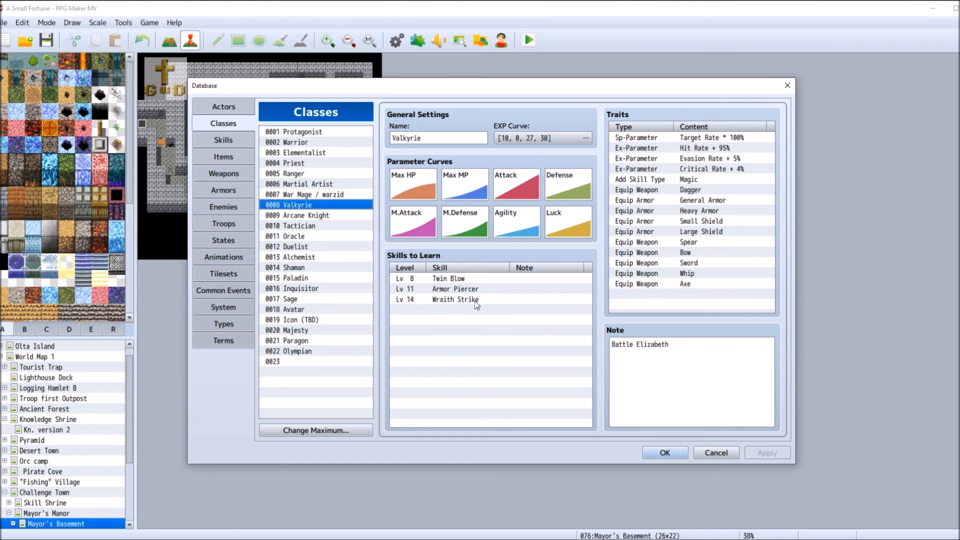
double_click(423, 310)
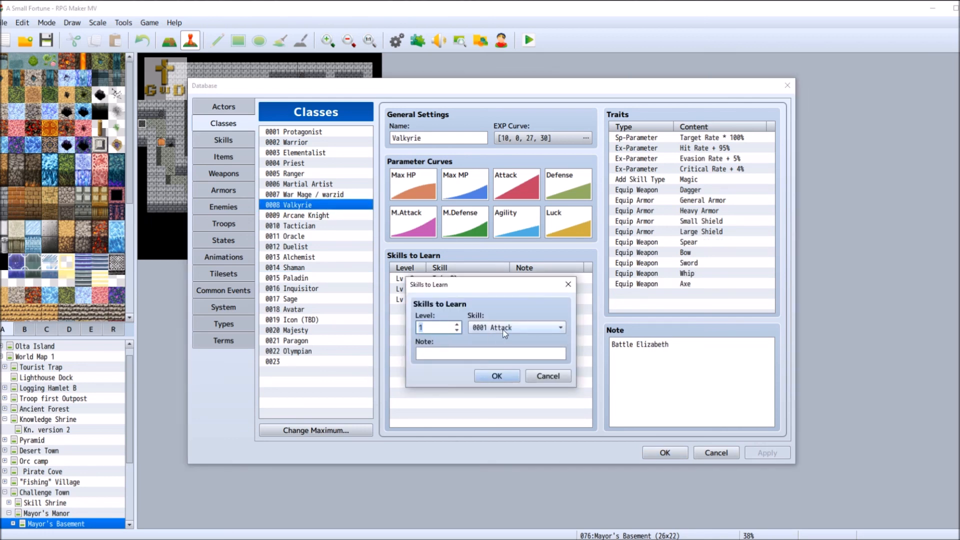
click(503, 330)
click(436, 331)
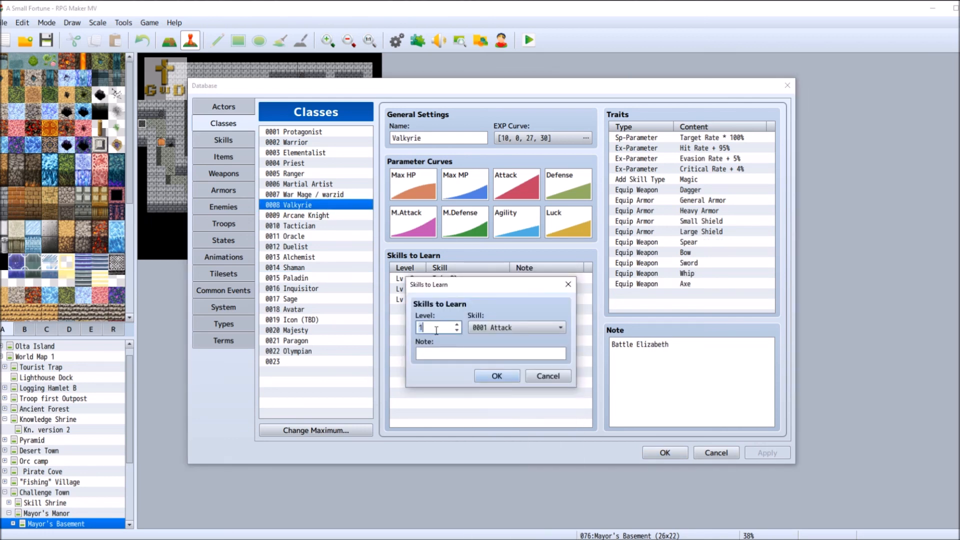
text(21)
click(535, 329)
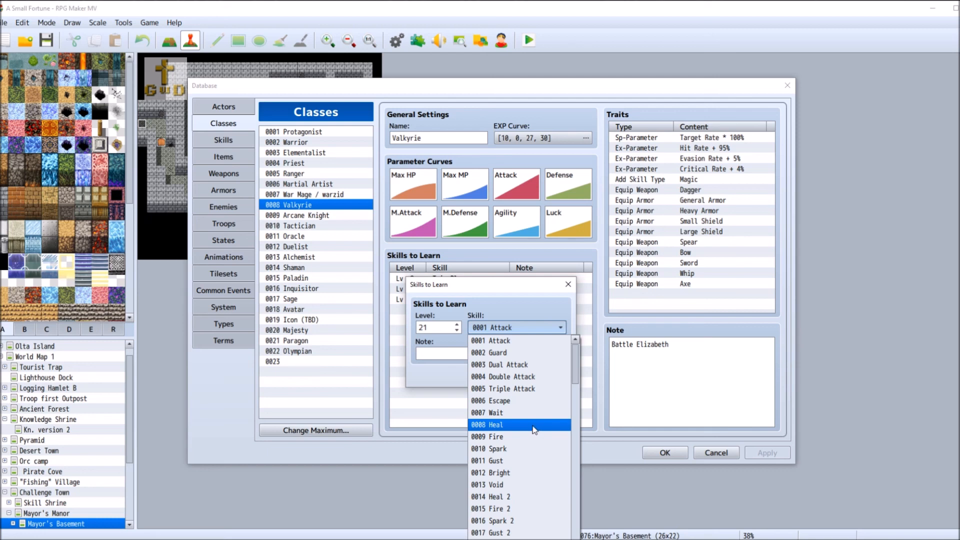
scroll(534, 429, down, 4)
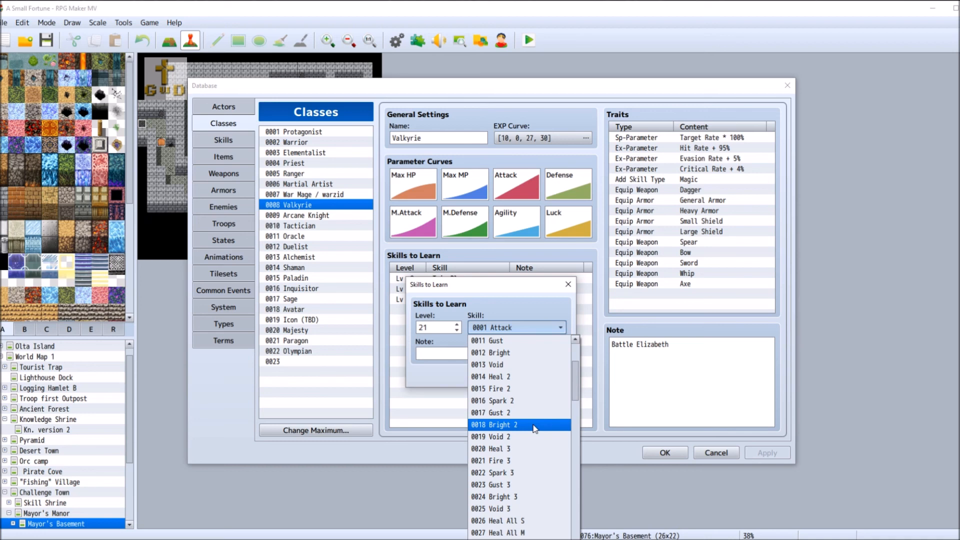
scroll(534, 428, down, 4)
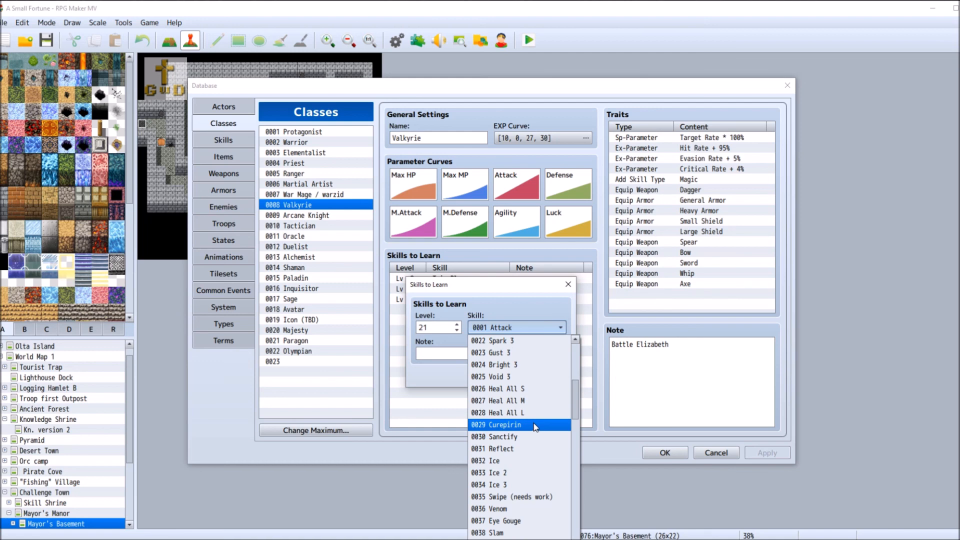
scroll(534, 426, down, 1)
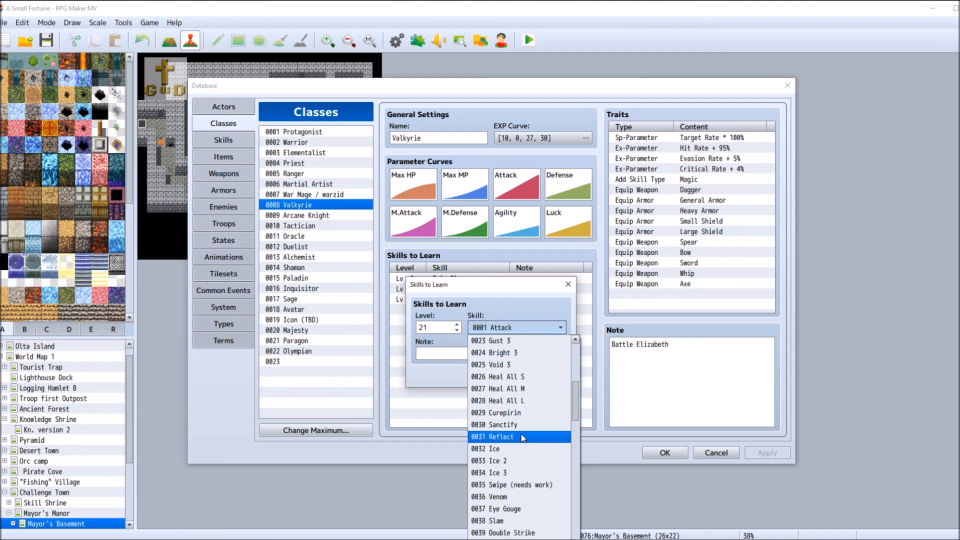
scroll(544, 426, down, 3)
scroll(544, 429, down, 1)
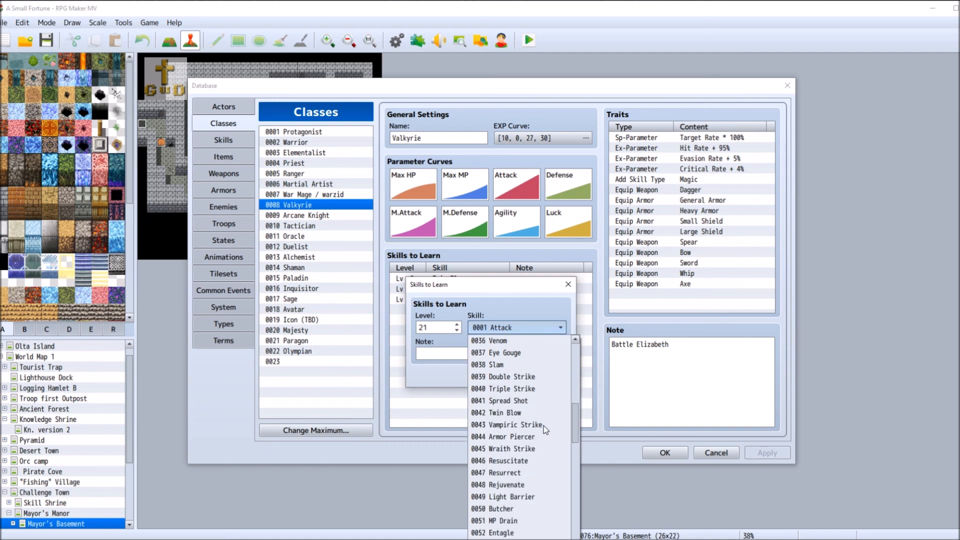
scroll(544, 426, down, 1)
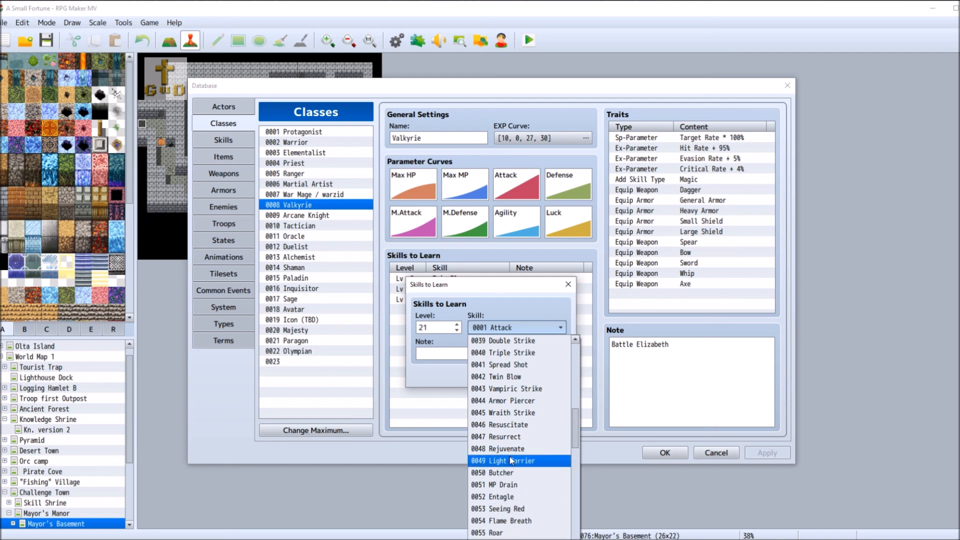
scroll(511, 460, up, 4)
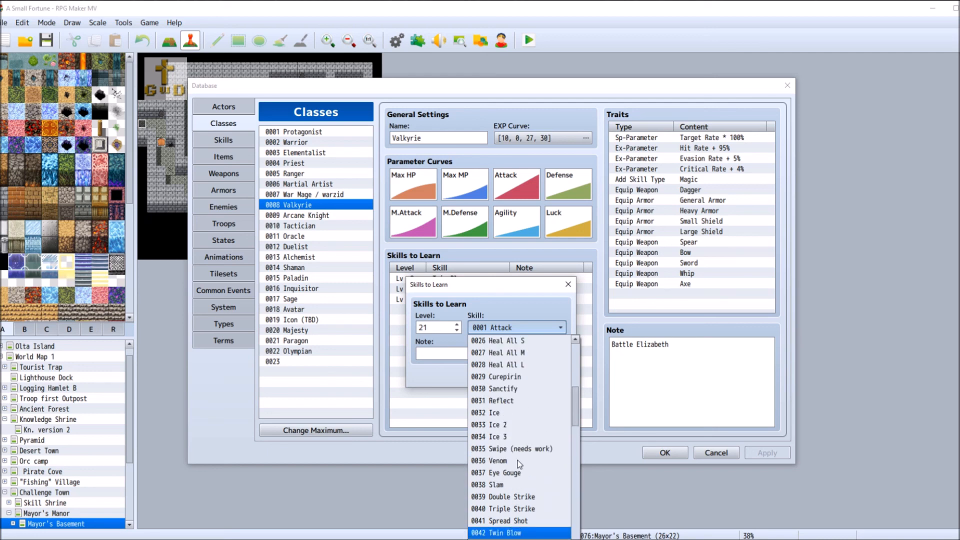
click(515, 400)
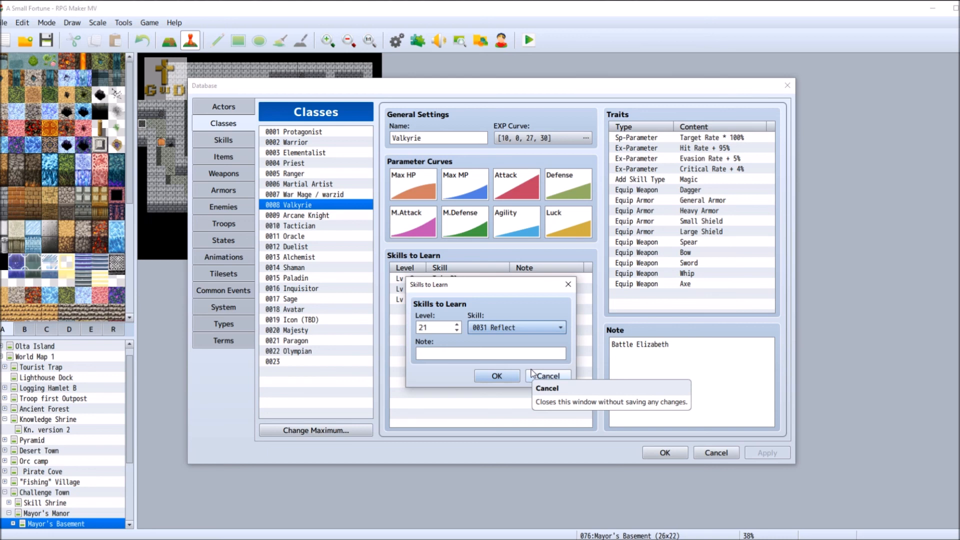
Give the Valkyrie's new Reflect entry the note "want the weaker form" and add it to the list.
click(557, 354)
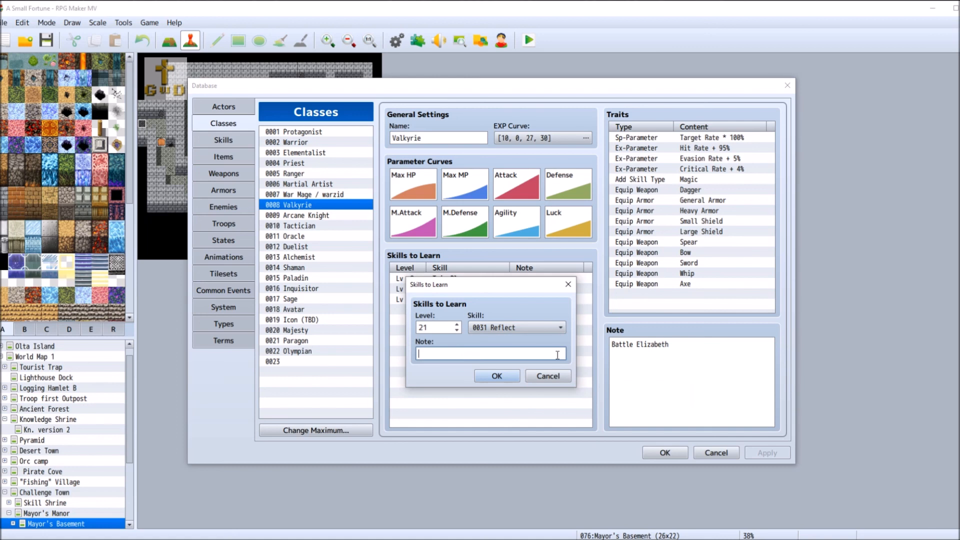
text(want the weaker form)
click(497, 376)
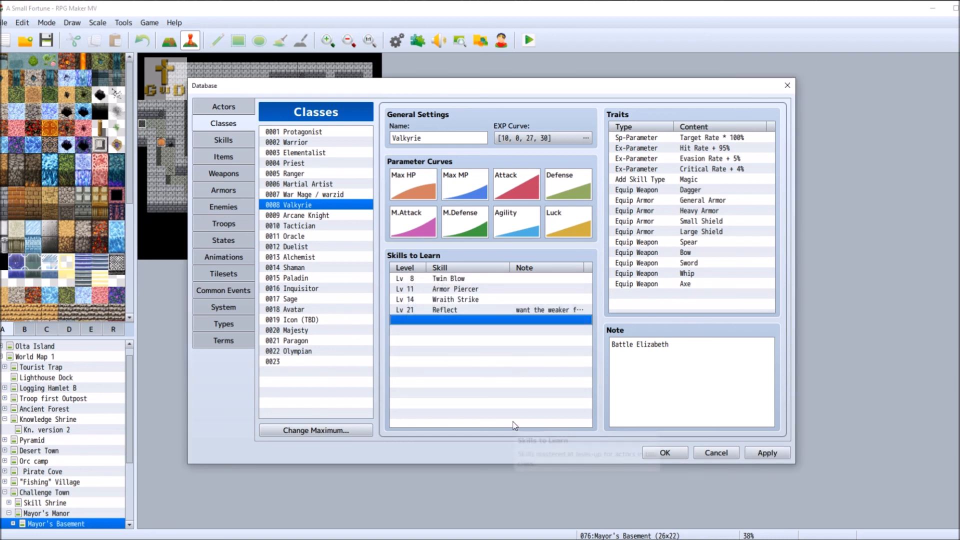
Change the note on the Valkyrie's Reflect entry to "want the weaker version".
click(565, 310)
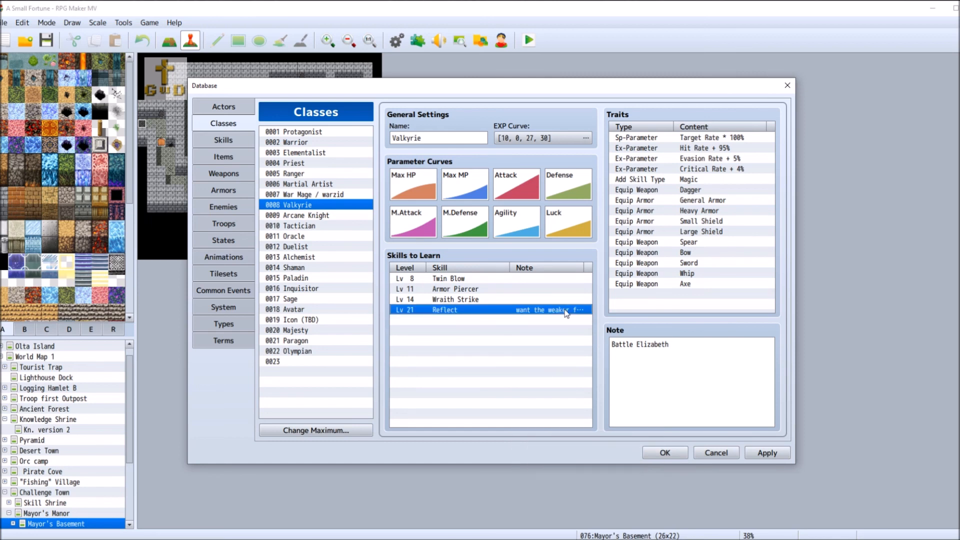
right_click(565, 311)
click(589, 317)
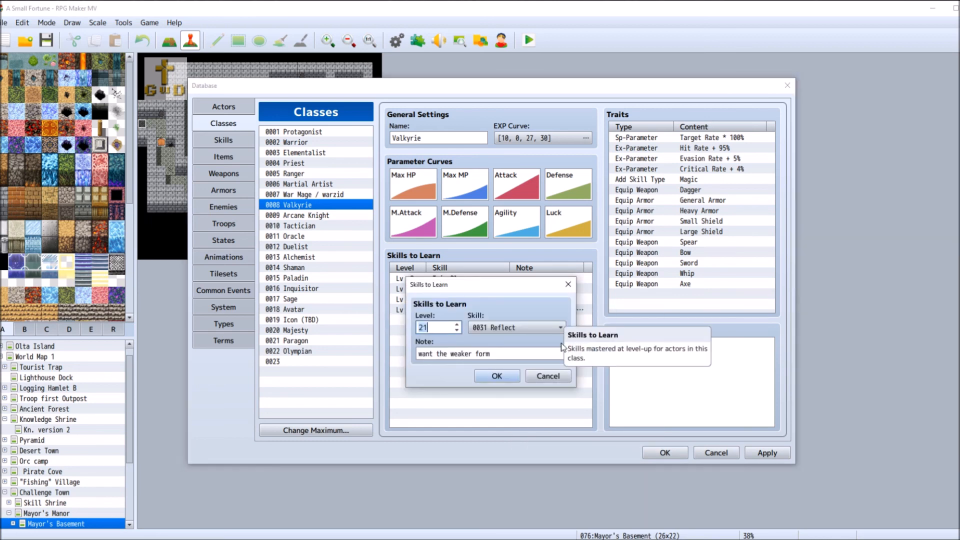
triple_click(507, 354)
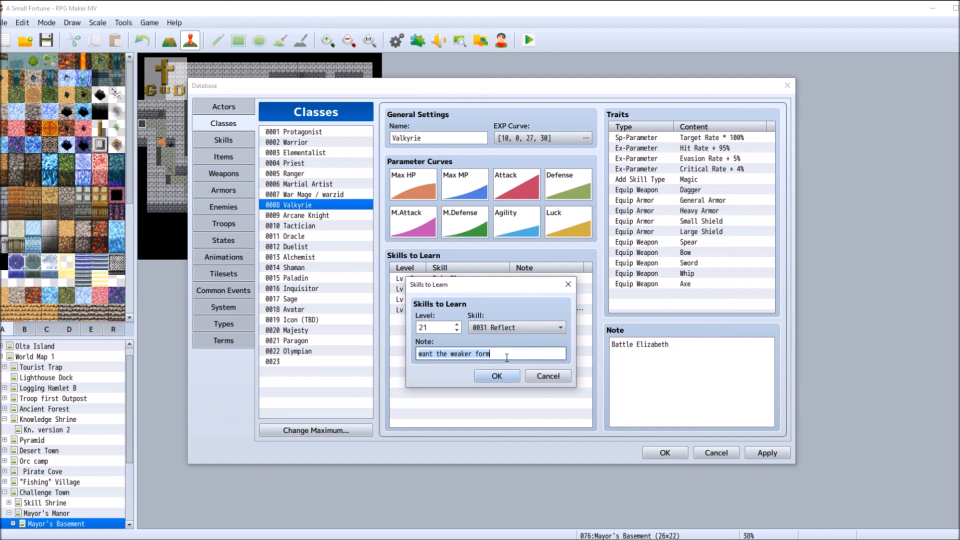
click(507, 354)
key(BackSpace)
key(BackSpace)
key(BackSpace)
key(BackSpace)
text(version)
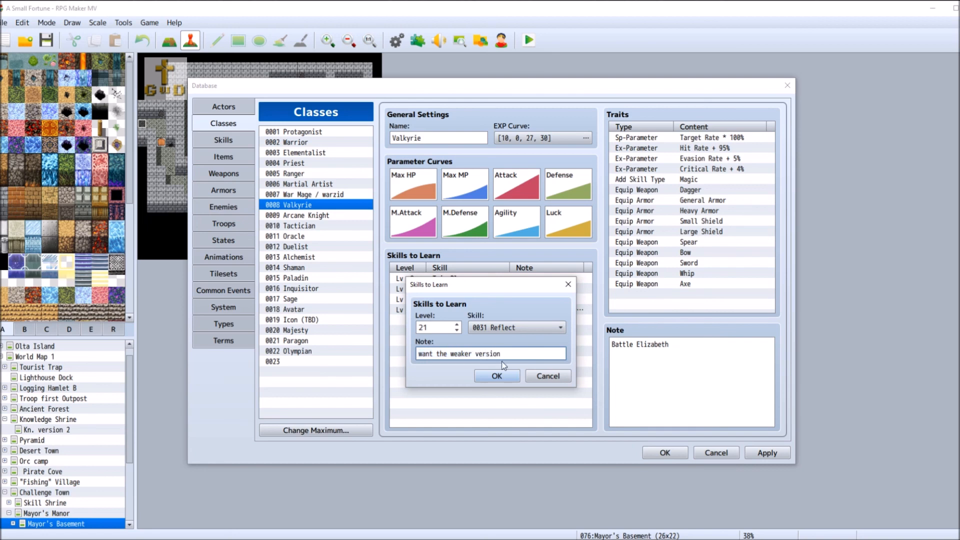
click(502, 376)
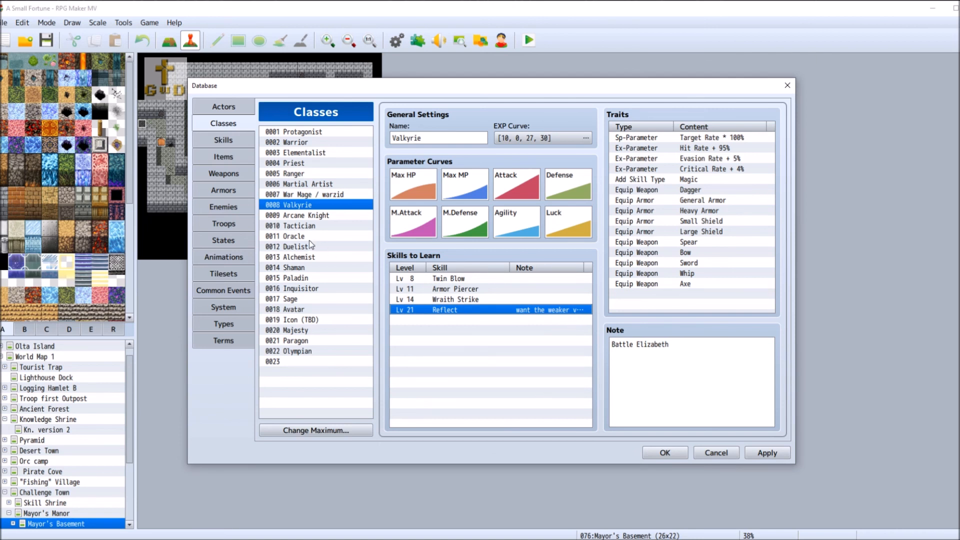
Add the skill Reflect at level 26 to the War Mage's skills to learn, with a note beginning "want the strong v".
click(332, 195)
double_click(434, 341)
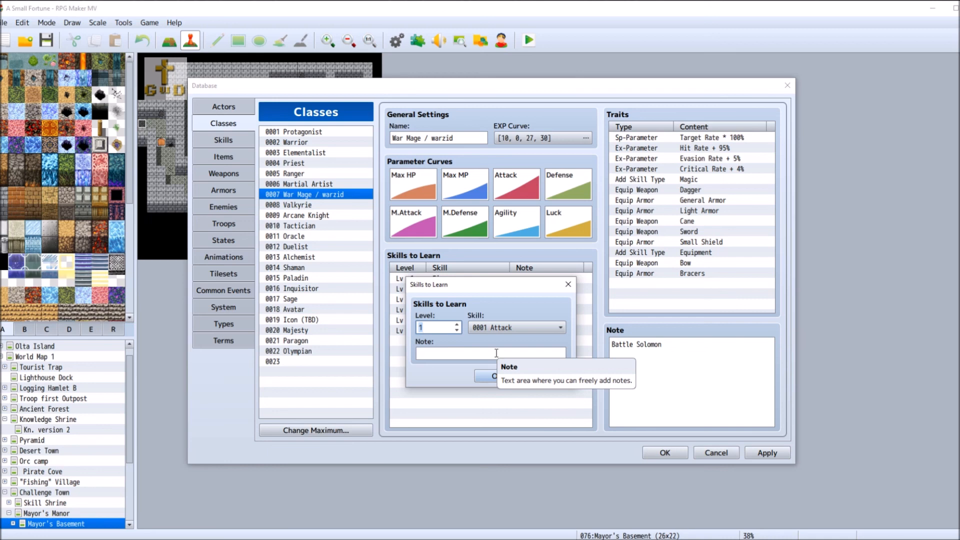
text(2)
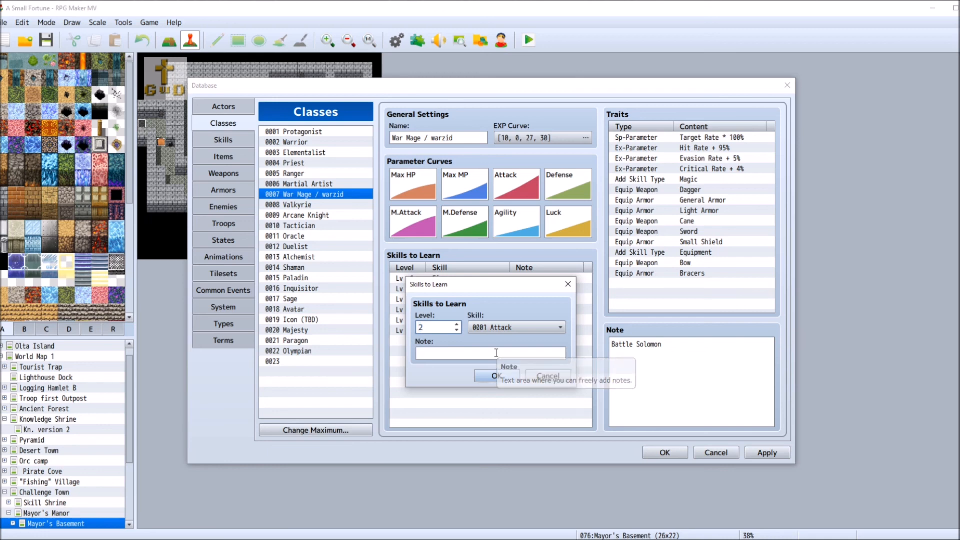
text(6)
click(561, 327)
scroll(522, 451, down, 8)
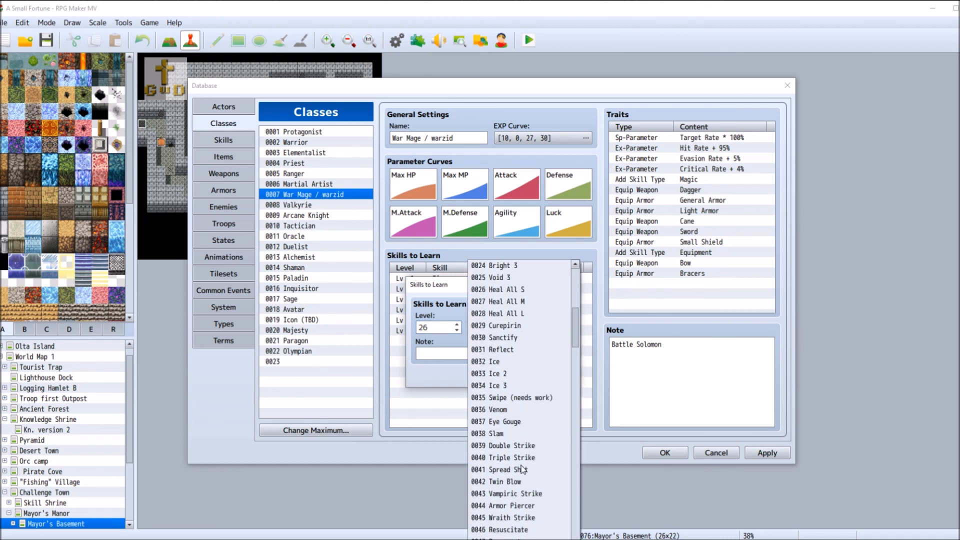
click(500, 350)
click(492, 354)
text(want the strong v)
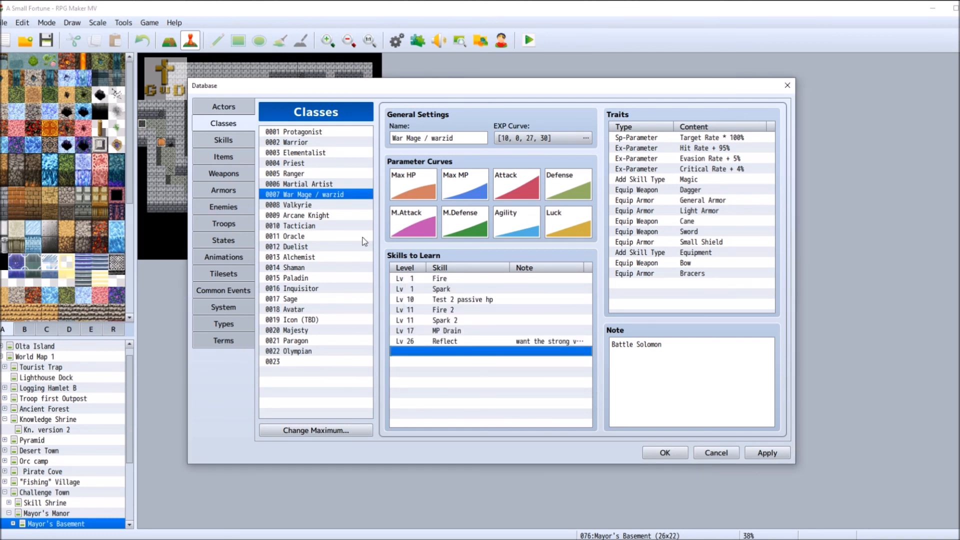
Set the level of the Valkyrie's Reflect entry to 26 and apply the change.
click(326, 204)
click(467, 307)
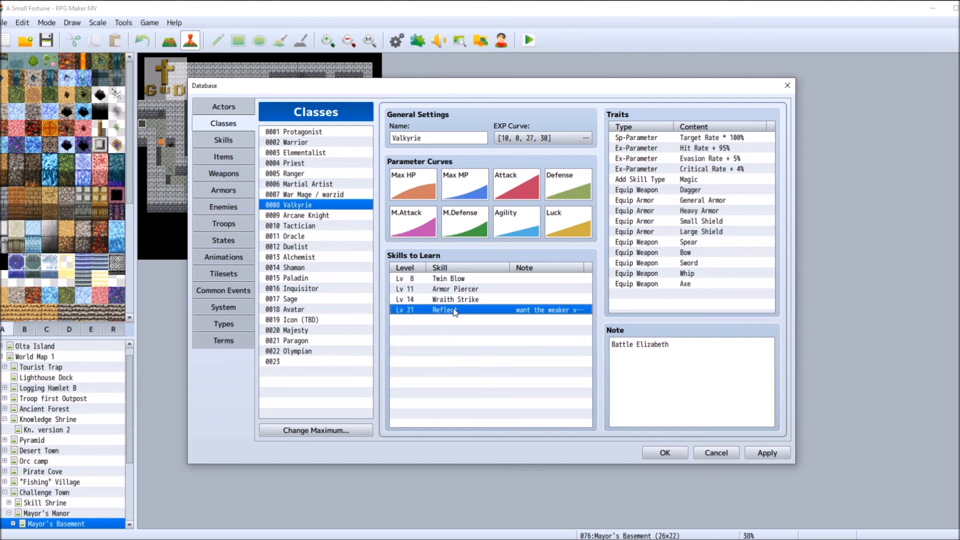
right_click(453, 309)
click(471, 316)
click(434, 329)
key(BackSpace)
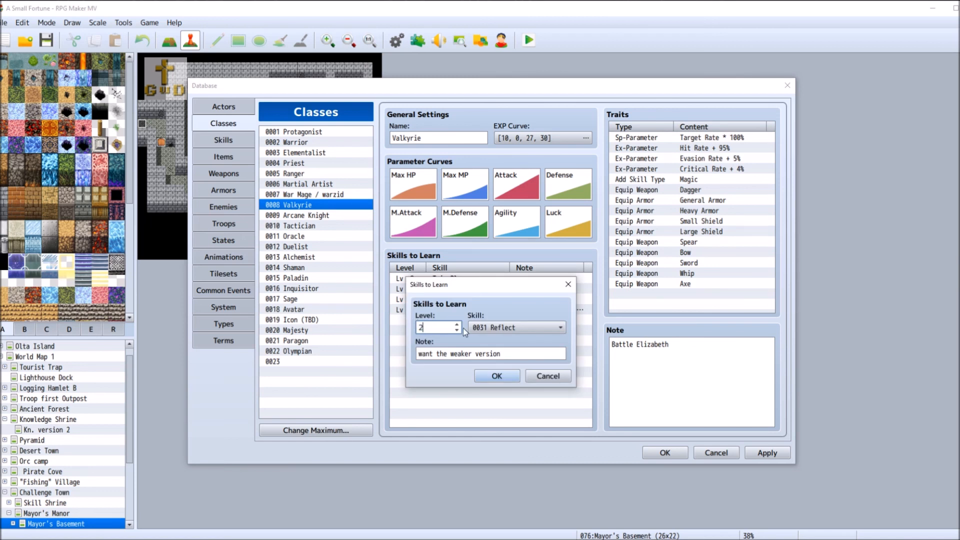
text(6)
click(497, 376)
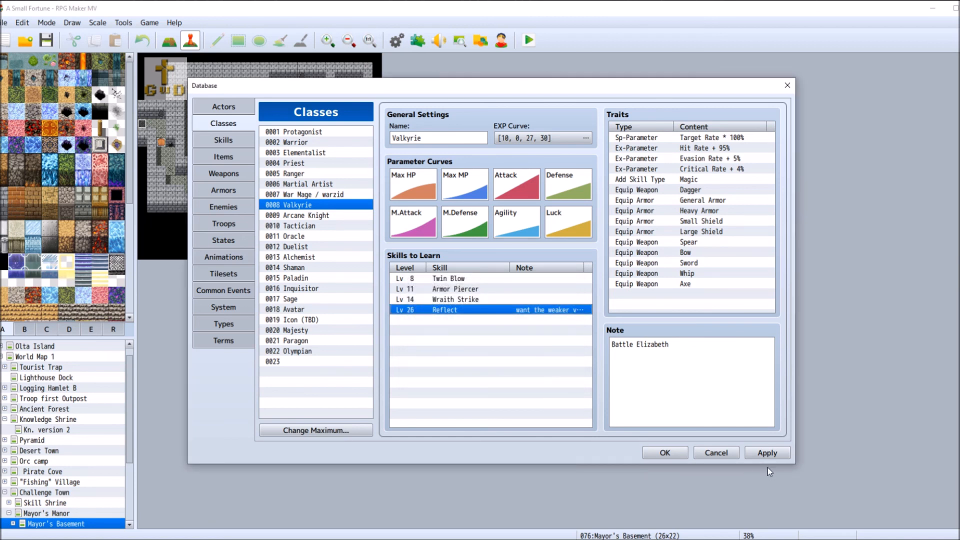
click(767, 453)
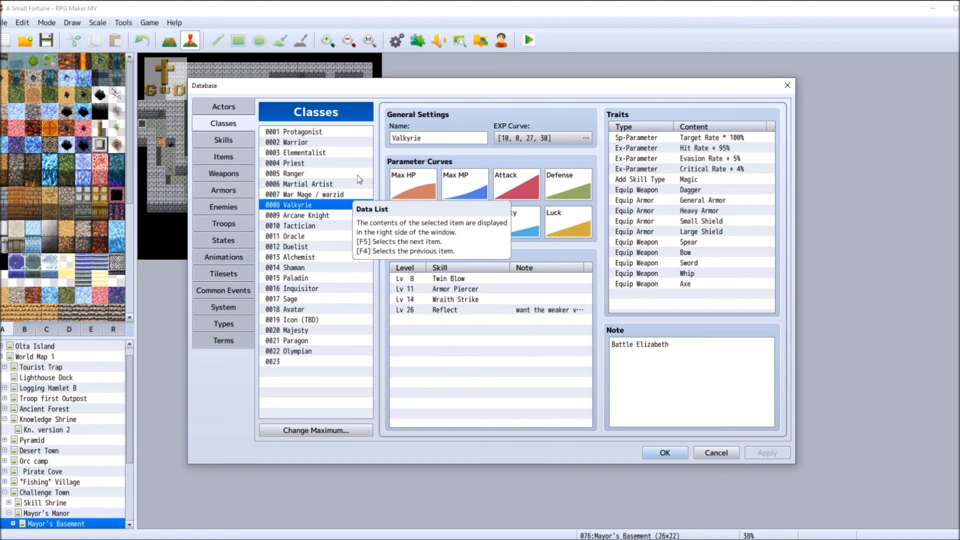
Set the level of the Elementalist's "test 3 reflect" skill entry to 26.
click(339, 154)
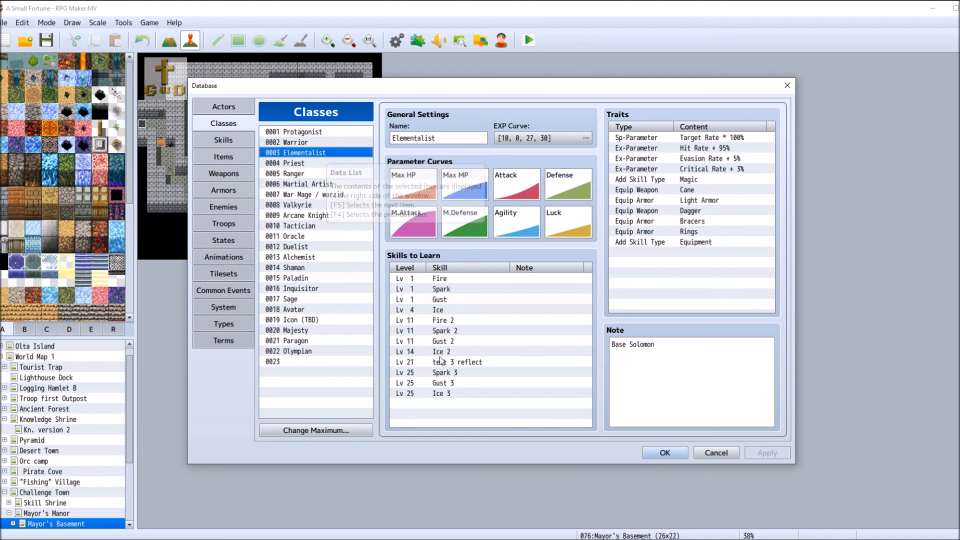
click(461, 363)
right_click(461, 362)
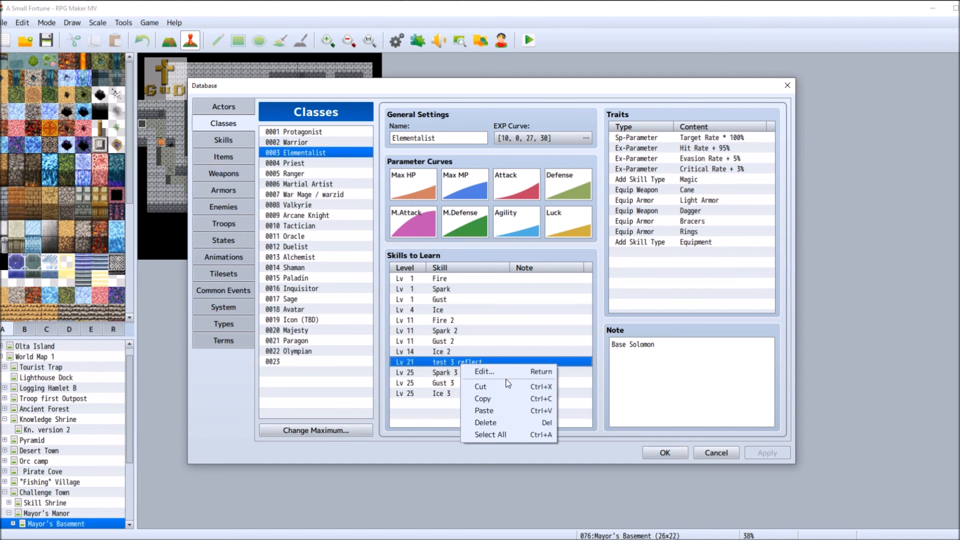
click(484, 372)
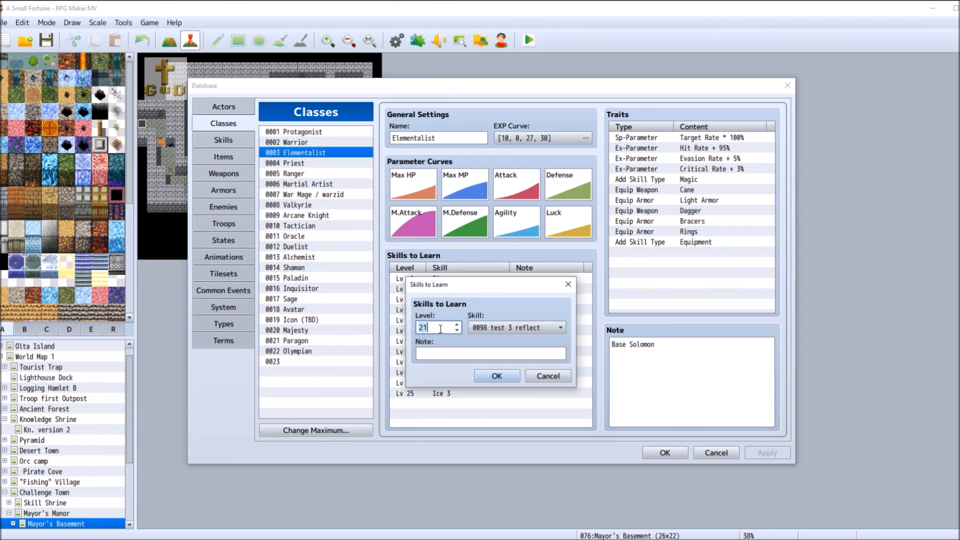
text(26)
click(478, 377)
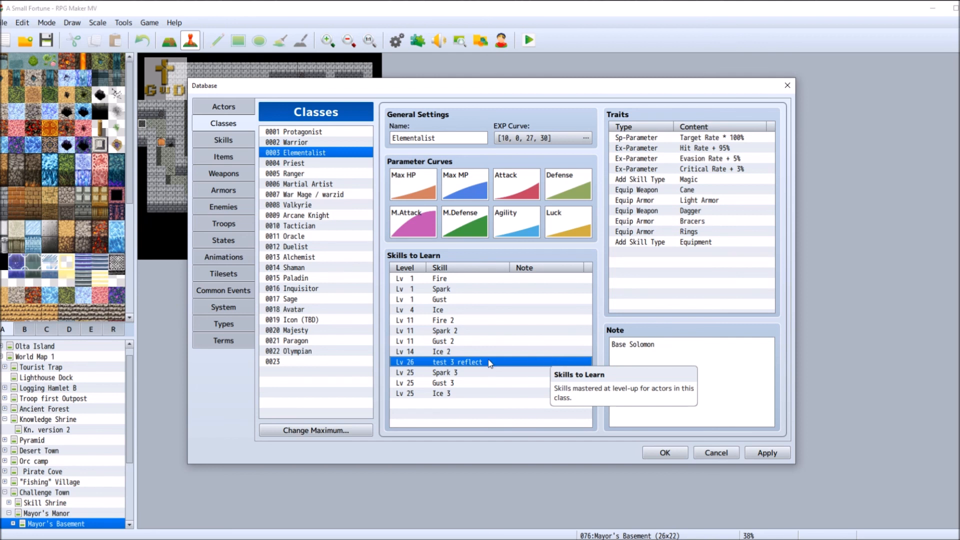
Add a note beginning "want the strong v" to the Elementalist's "test 3 reflect" entry.
right_click(488, 360)
click(557, 374)
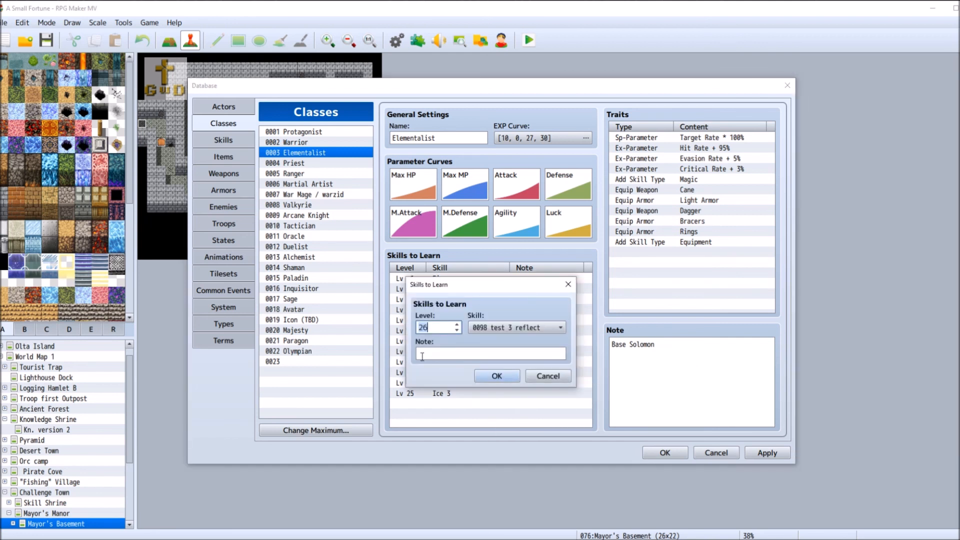
click(440, 356)
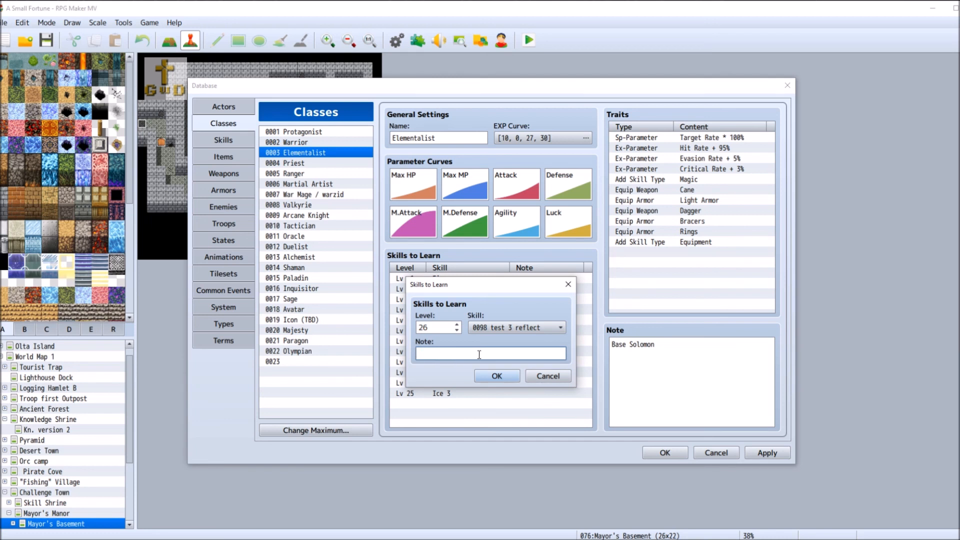
text(want t)
key(BackSpace)
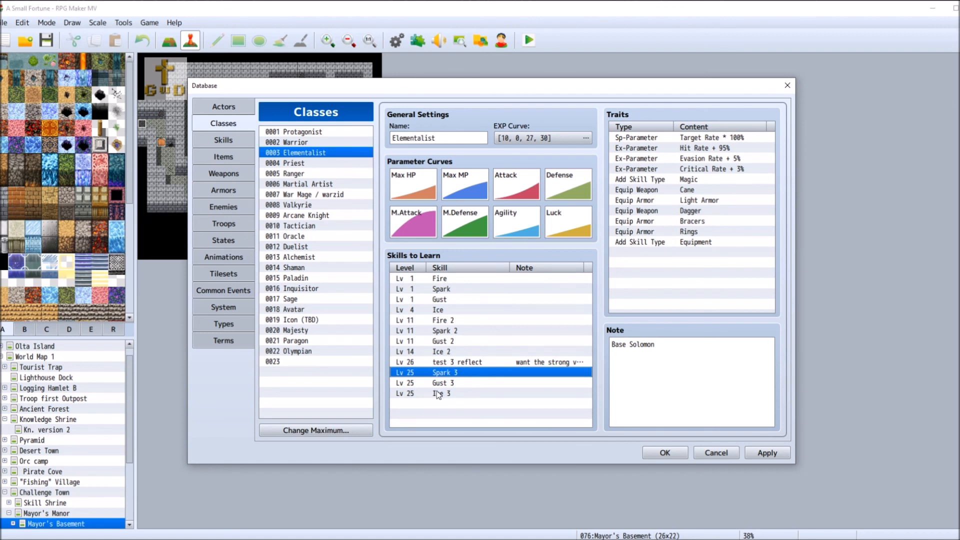
Set the learning levels of the Elementalist's Spark 3, Gust 3 and Ice 3 to 34.
right_click(437, 372)
click(461, 380)
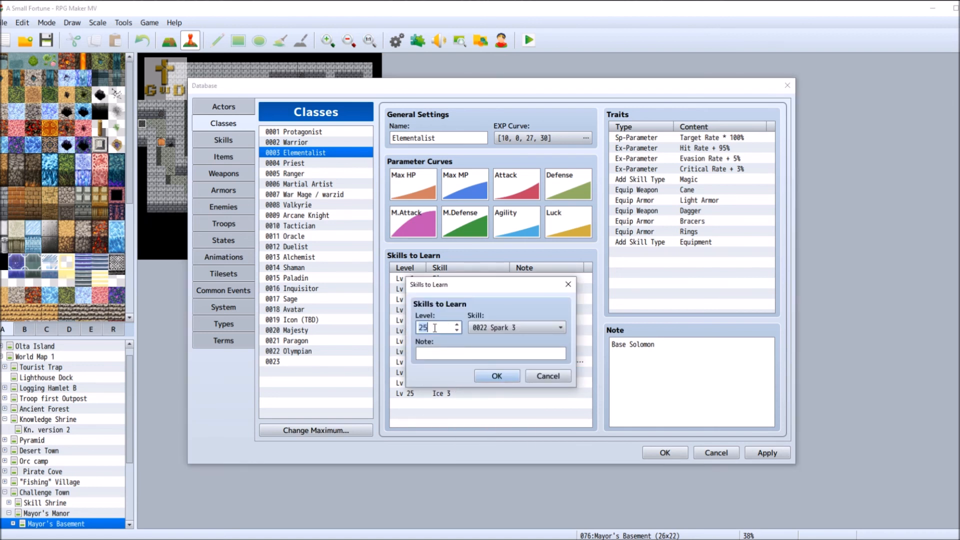
text(34)
click(497, 376)
right_click(454, 382)
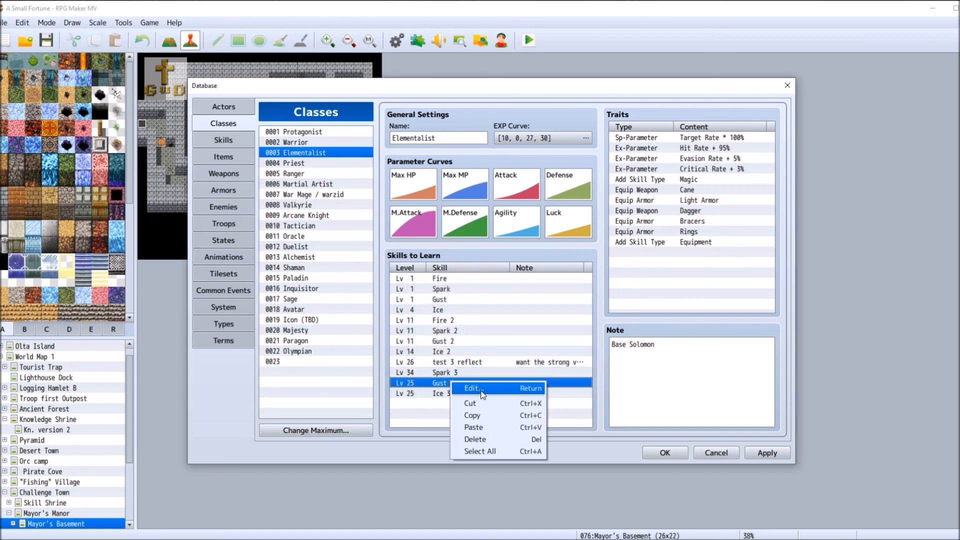
click(468, 388)
text(34)
click(497, 375)
right_click(448, 393)
click(485, 402)
text(34)
click(498, 375)
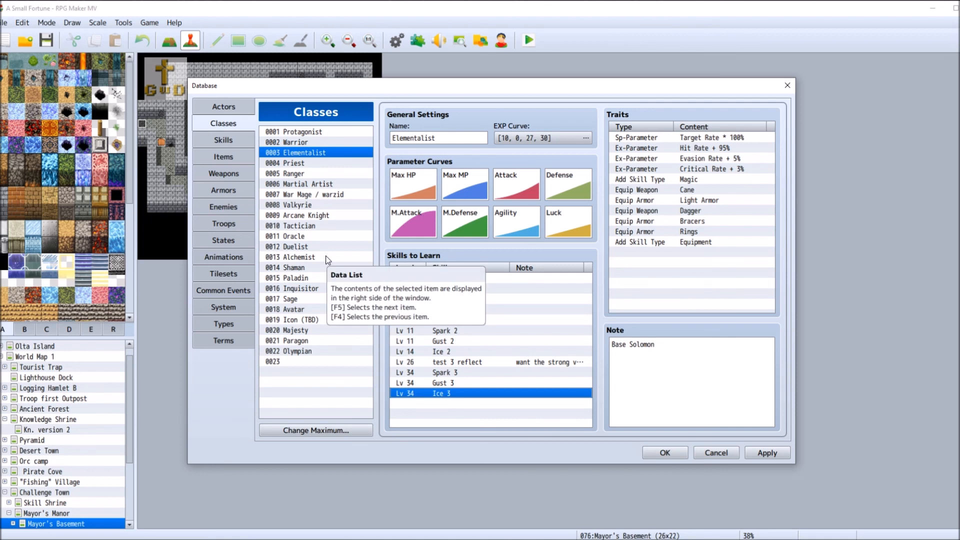
Review the skills learned by the Valkyrie, War Mage, Arcane Knight and Tactician classes.
click(339, 206)
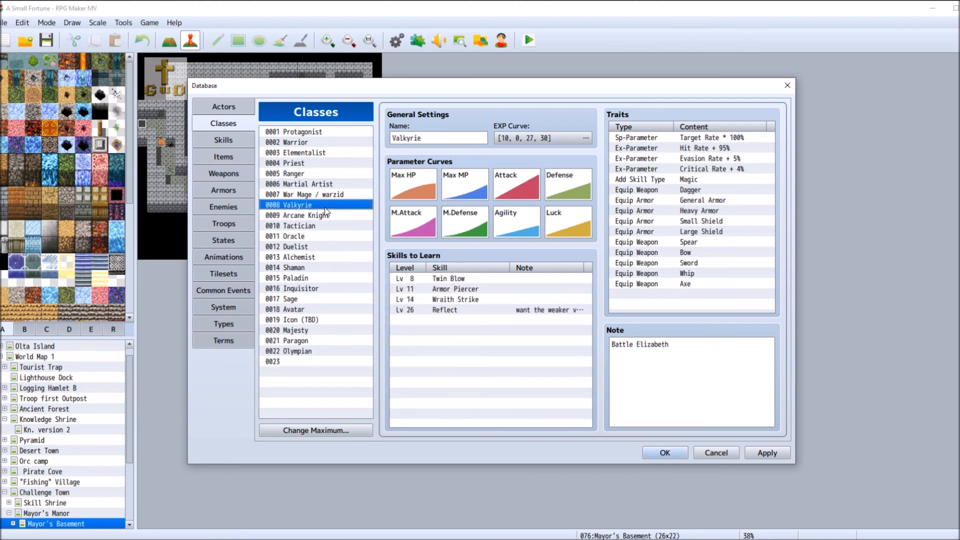
click(340, 198)
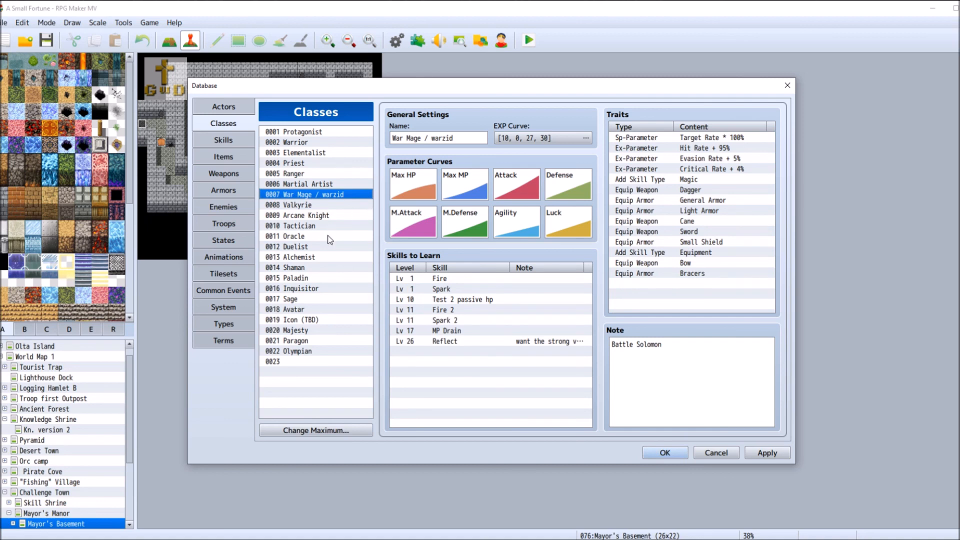
click(334, 217)
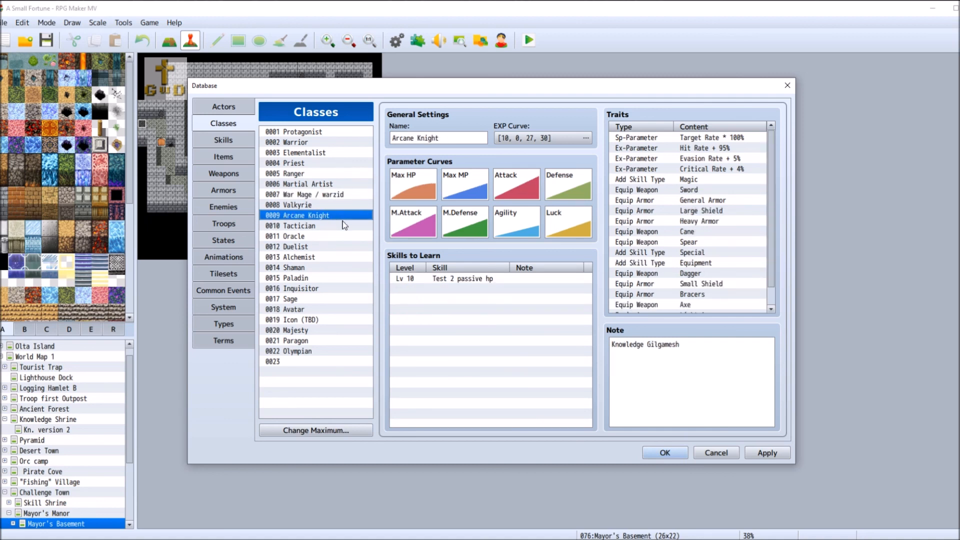
click(421, 288)
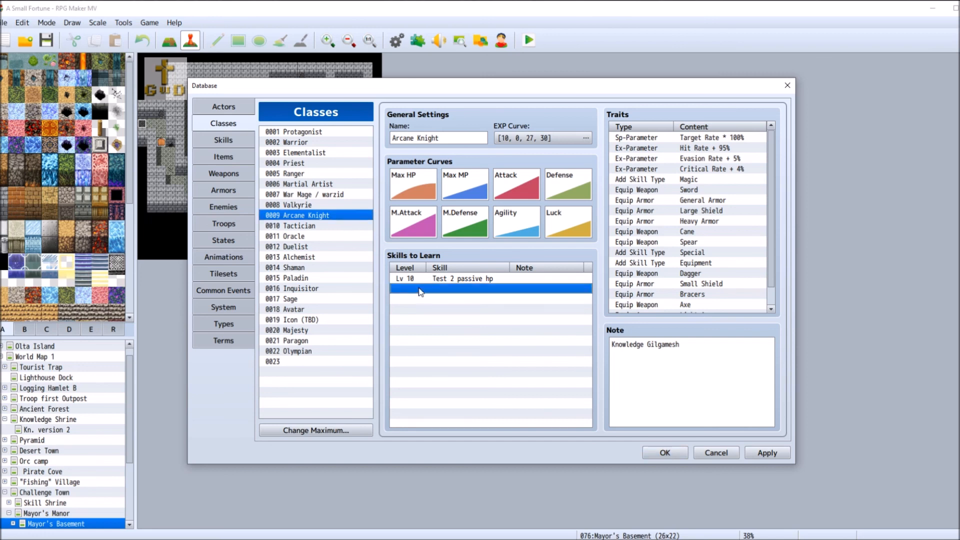
click(319, 206)
click(328, 226)
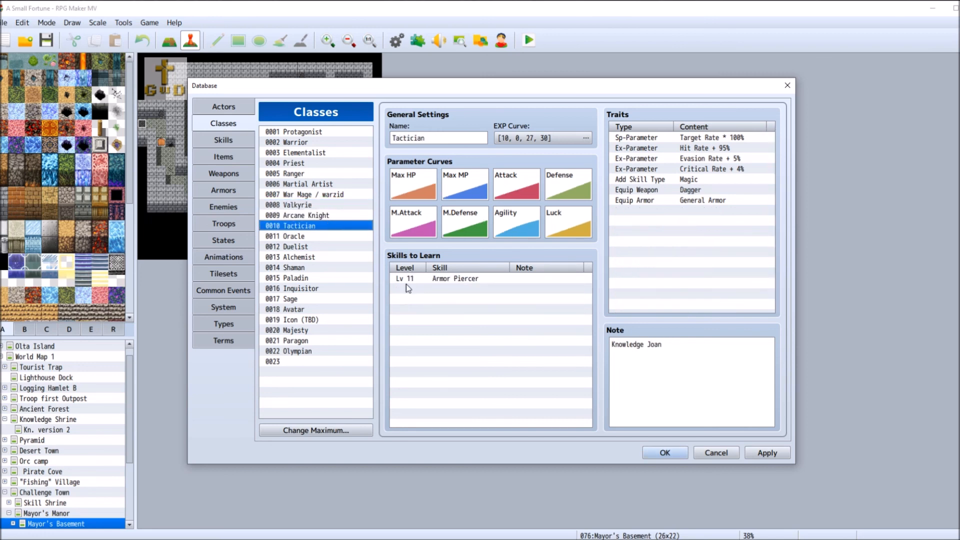
Start a new entry in the Arcane Knight's skills to learn with the skill Reflect at level 26.
click(335, 214)
click(427, 290)
double_click(428, 290)
text(12)
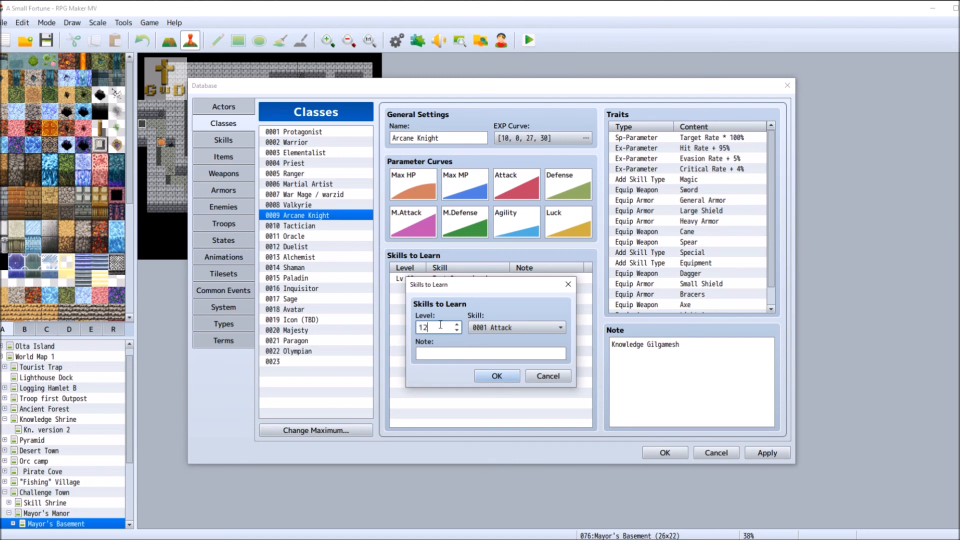
key(BackSpace)
key(BackSpace)
text(26)
click(528, 328)
scroll(563, 458, down, 4)
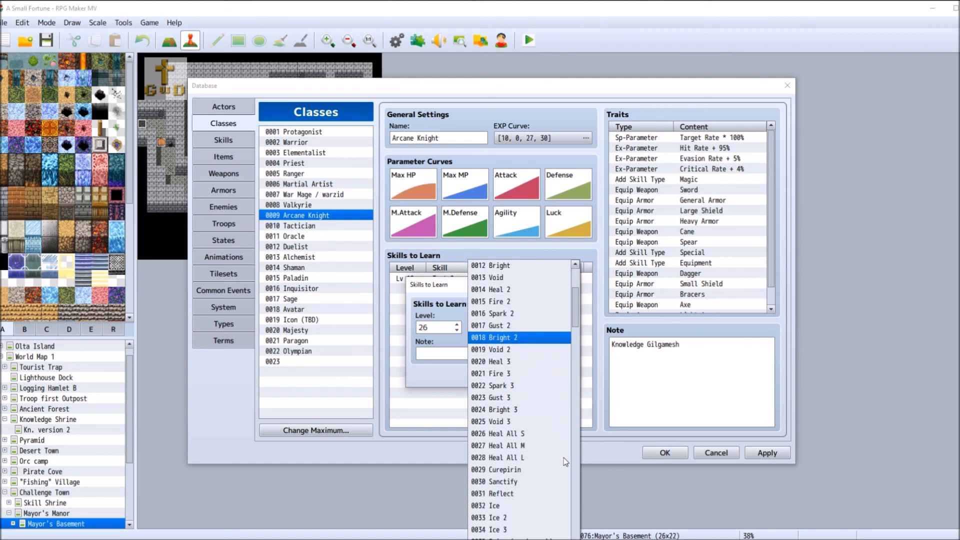
click(524, 481)
Give the Arcane Knight's new Reflect entry the note "want the weak version" and add it to the list.
click(459, 349)
text(want the w)
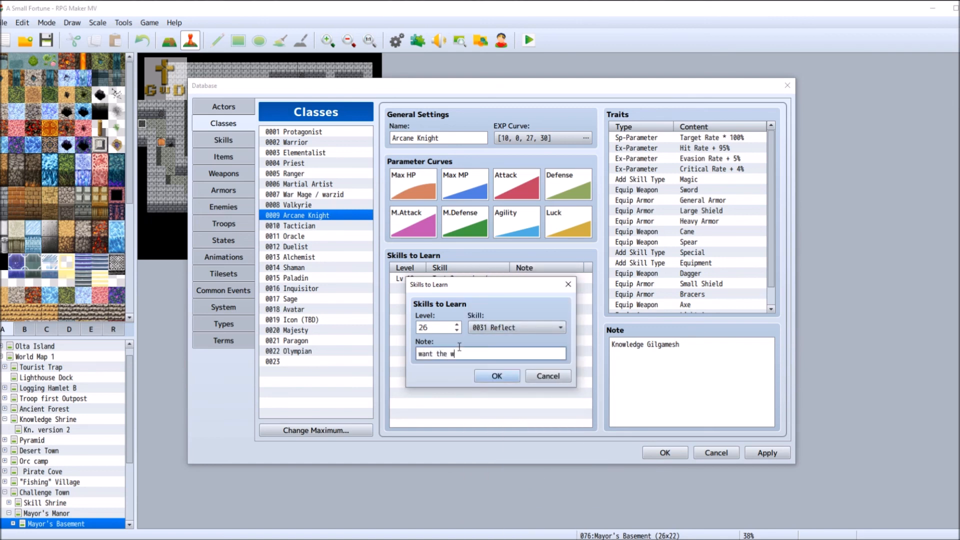
text(eak version)
click(495, 376)
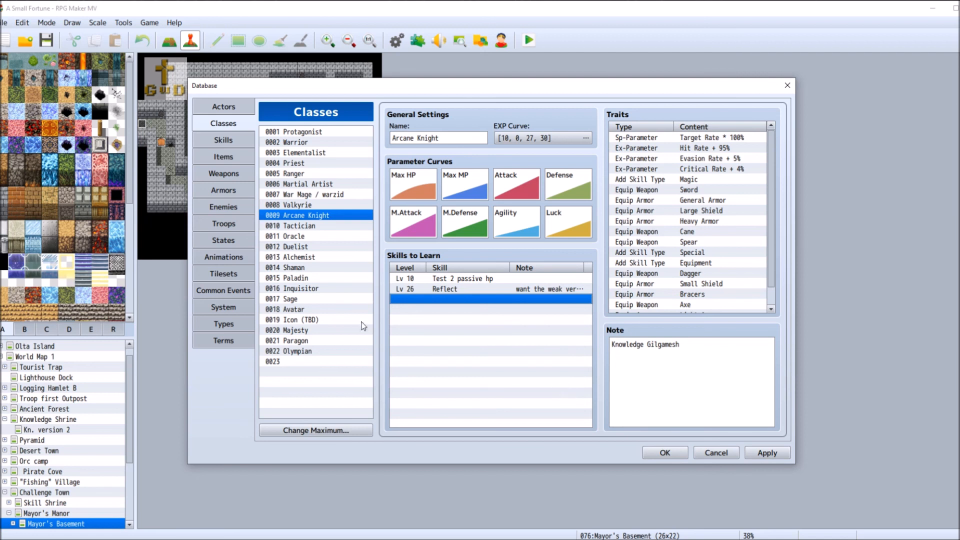
Start a new entry in the Shaman's skills to learn with the skill Reflect at level 26.
click(318, 269)
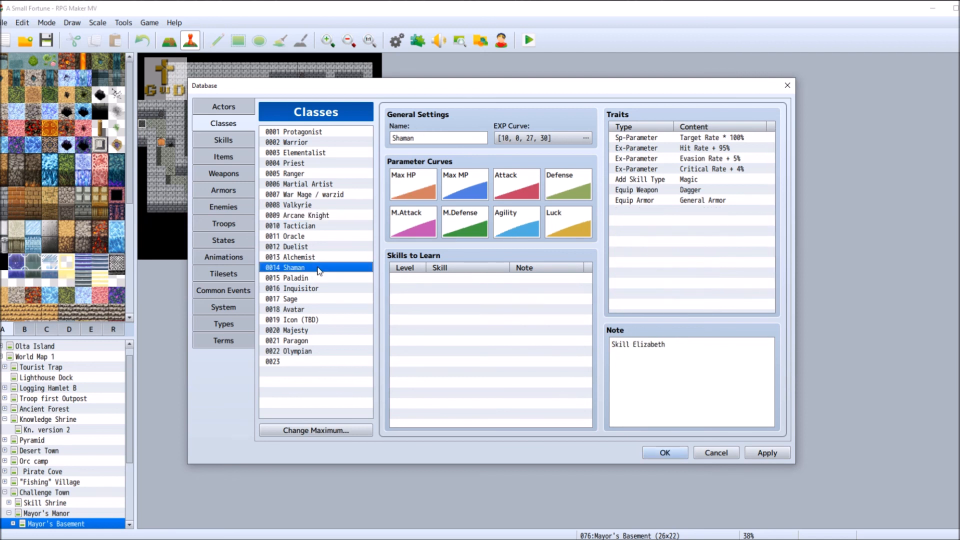
double_click(427, 279)
text(26)
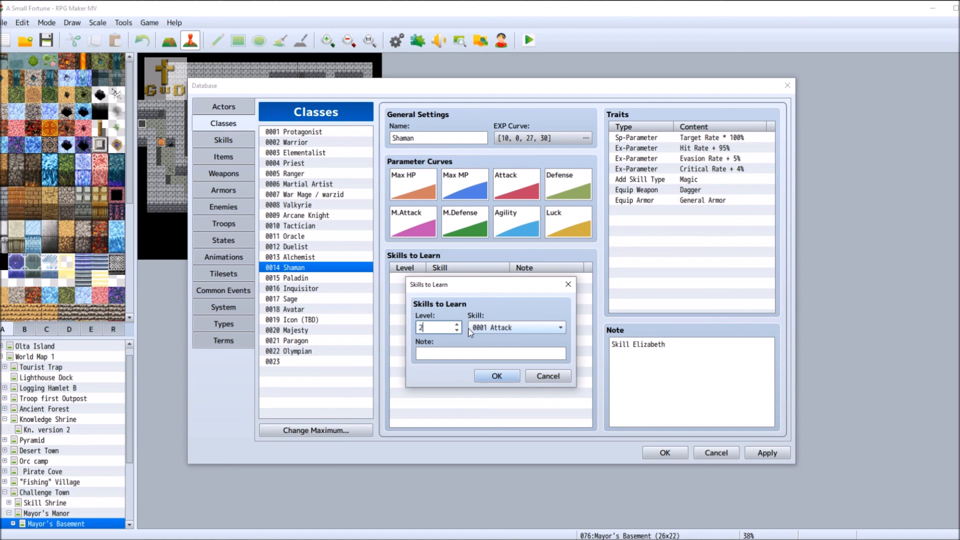
click(515, 326)
scroll(518, 446, down, 4)
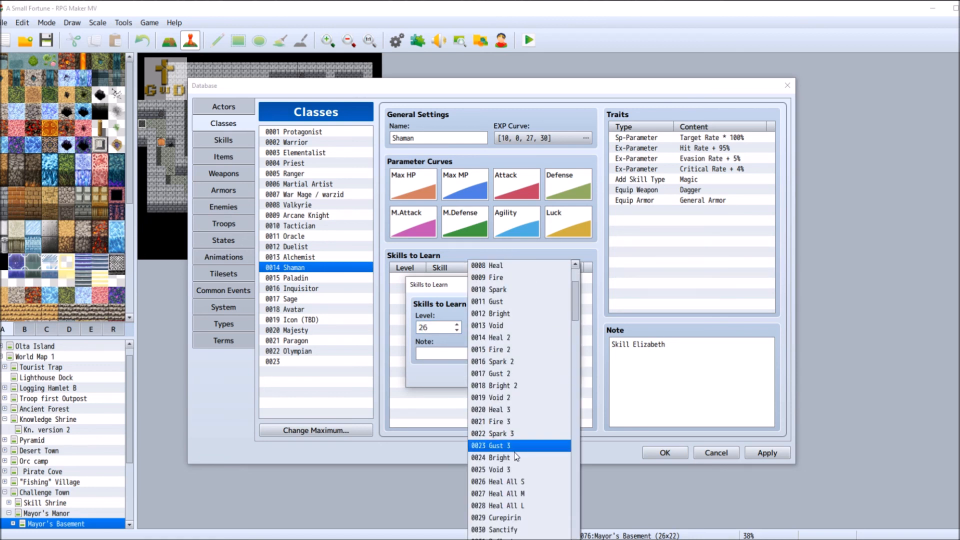
click(531, 471)
Give the Shaman's new Reflect entry the note "want the strong version" and add it to the list.
click(490, 355)
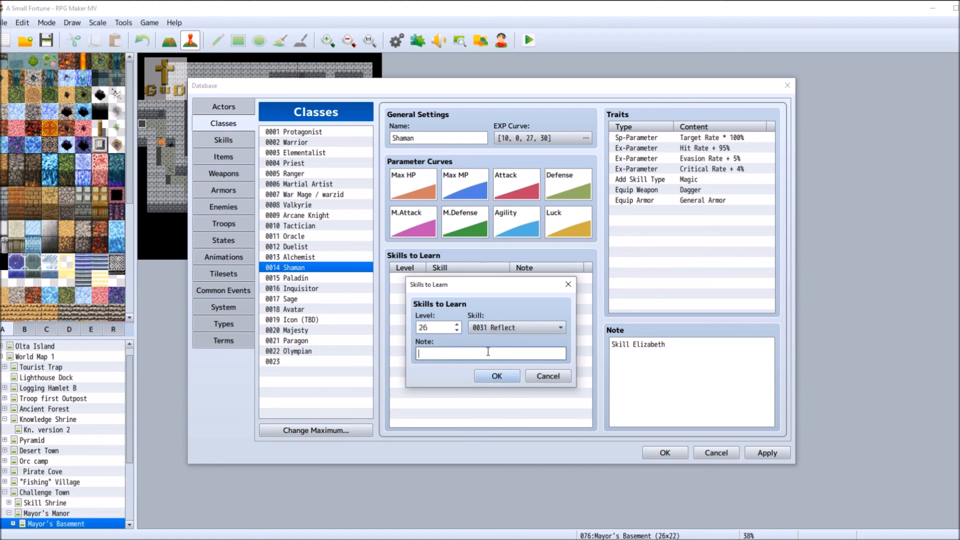
text(want)
text( the stro)
text(ng verios)
key(BackSpace)
key(BackSpace)
key(BackSpace)
key(BackSpace)
text(rsion)
click(505, 379)
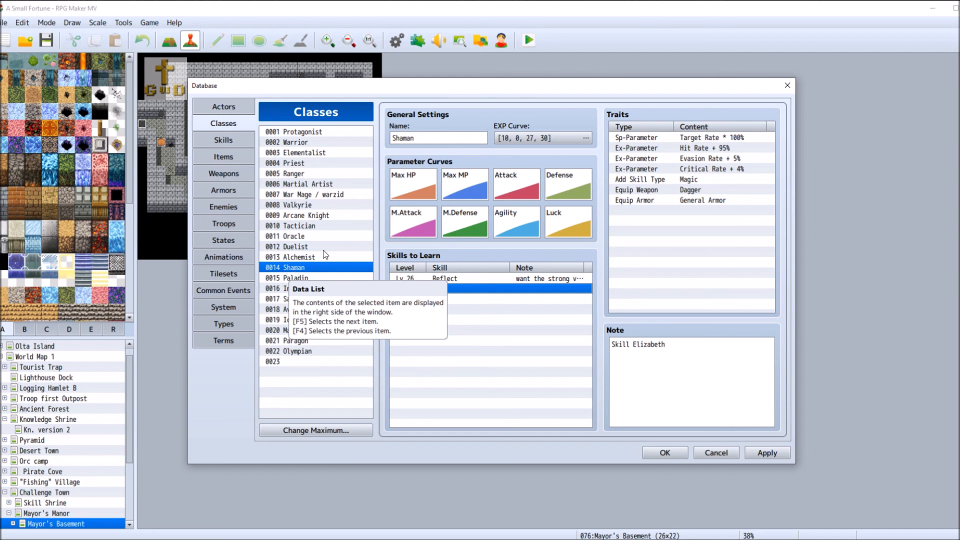
Compare the skills learned by the War Mage, Shaman, Warrior, Duelist and Tactician classes.
click(331, 196)
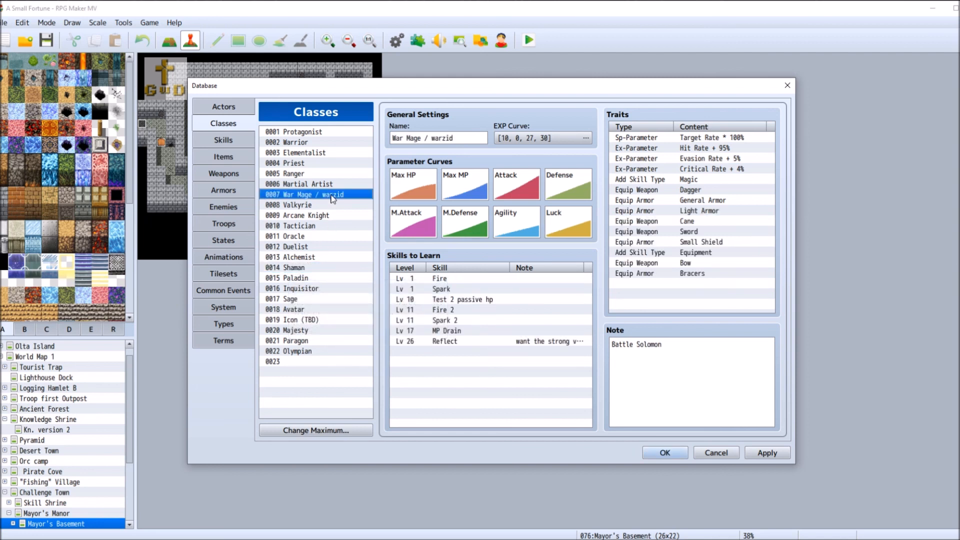
click(331, 268)
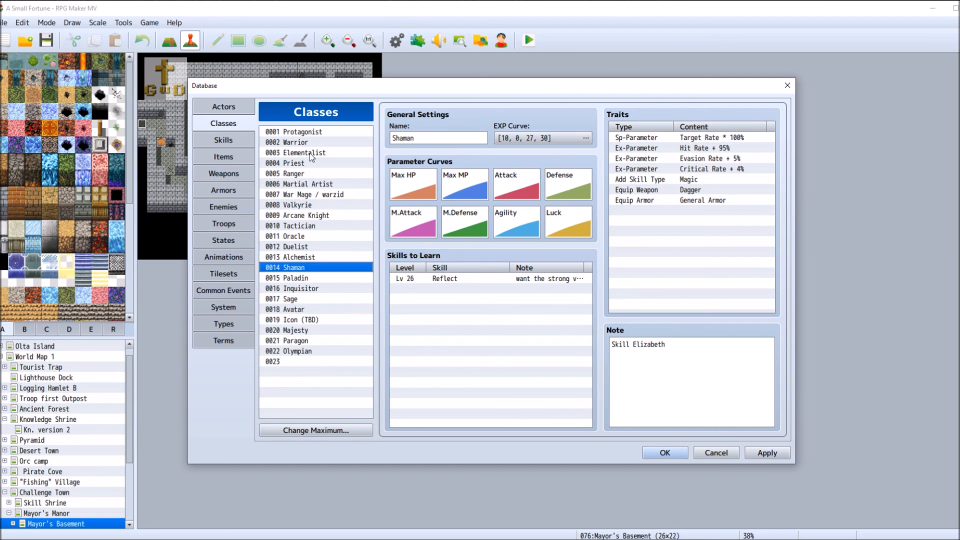
click(321, 144)
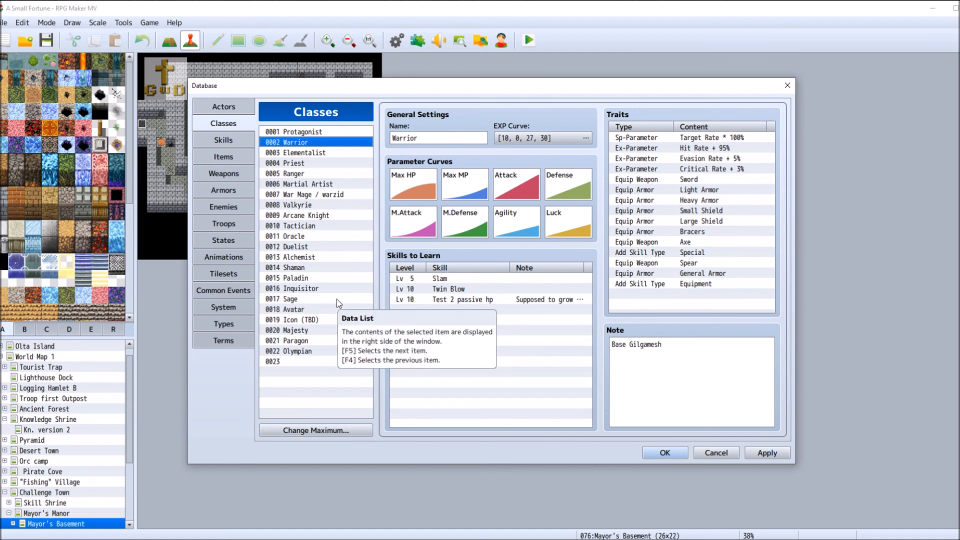
click(345, 246)
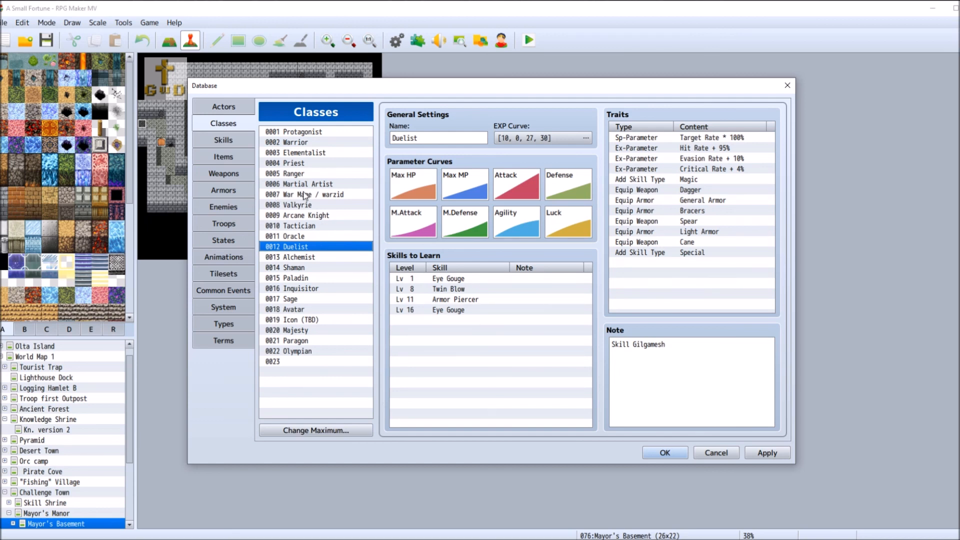
click(332, 228)
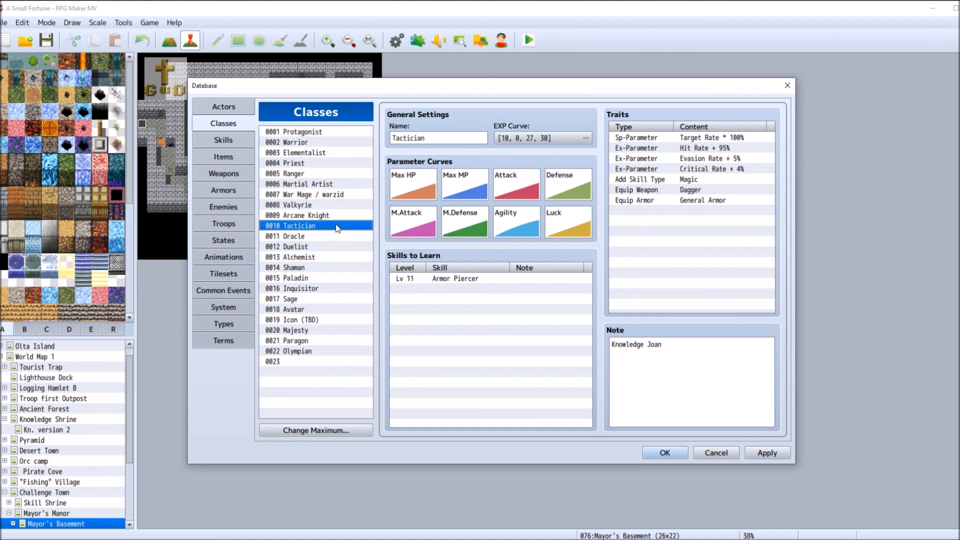
click(334, 246)
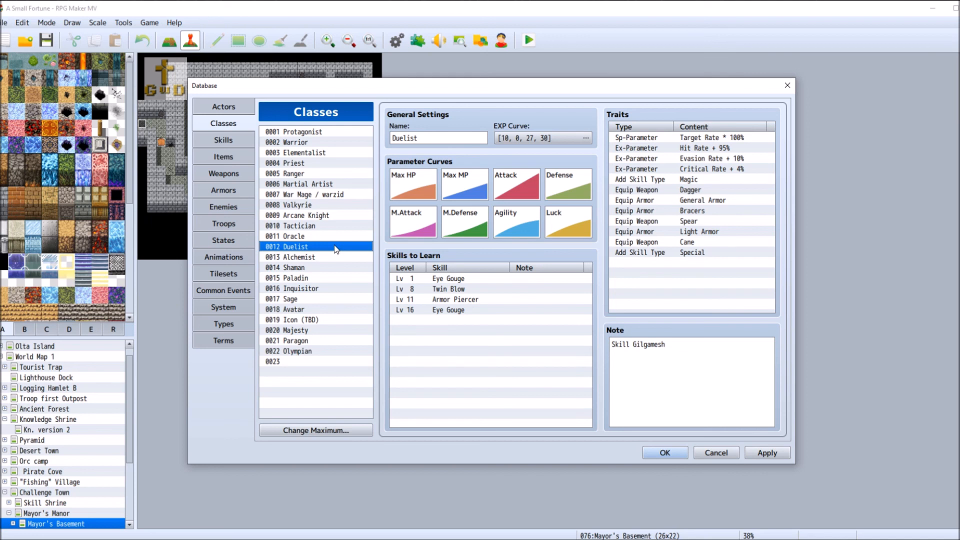
click(330, 144)
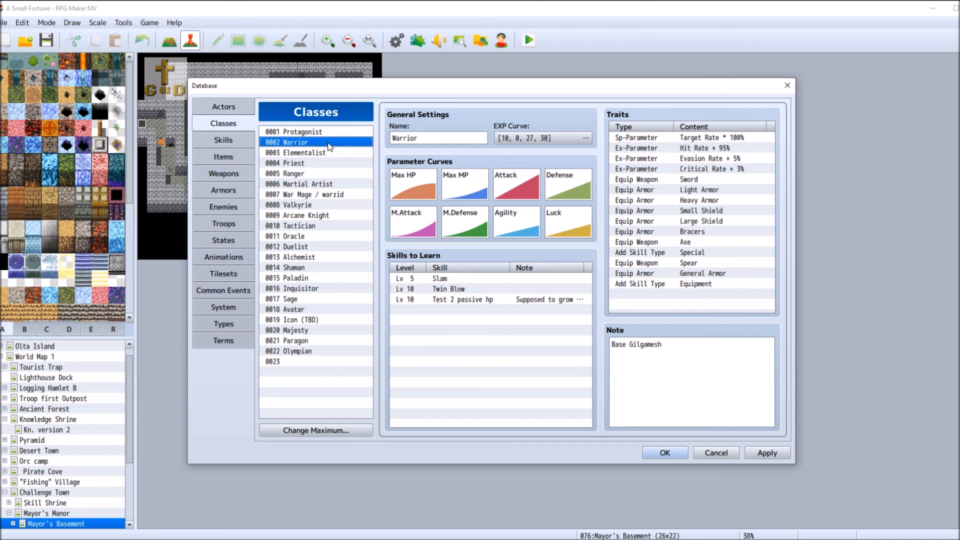
Examine the settings of the skills Conflagration 1, Conflagration 2 and Conflagration 3.
click(248, 144)
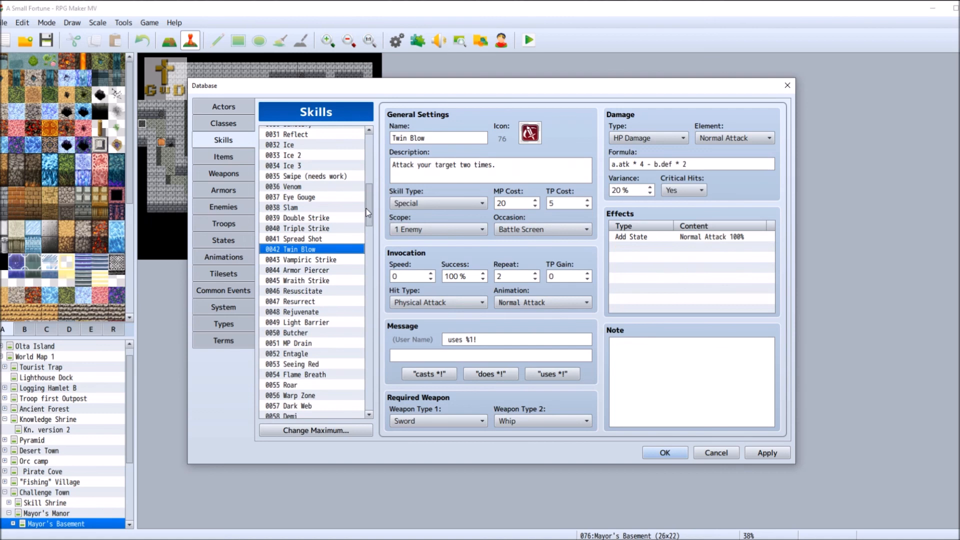
drag(371, 210, 377, 286)
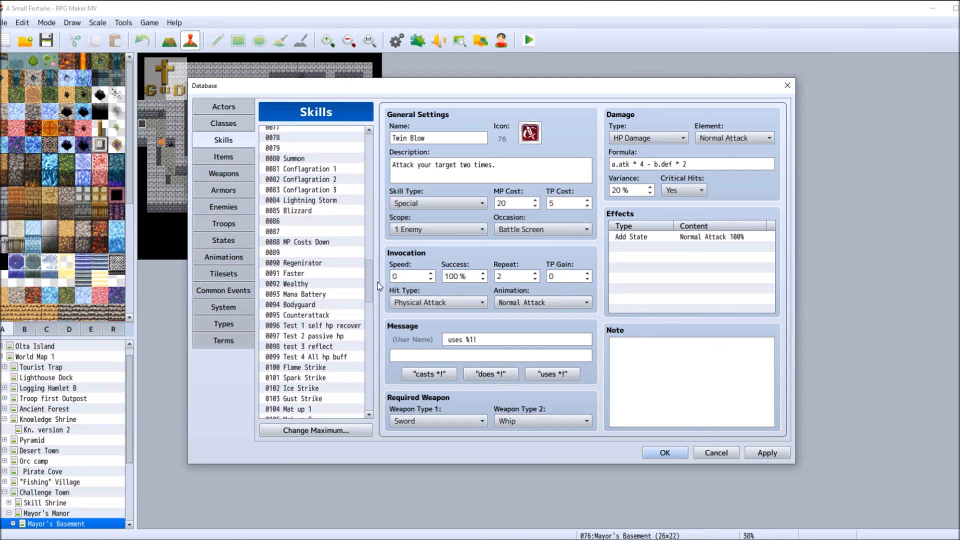
click(335, 170)
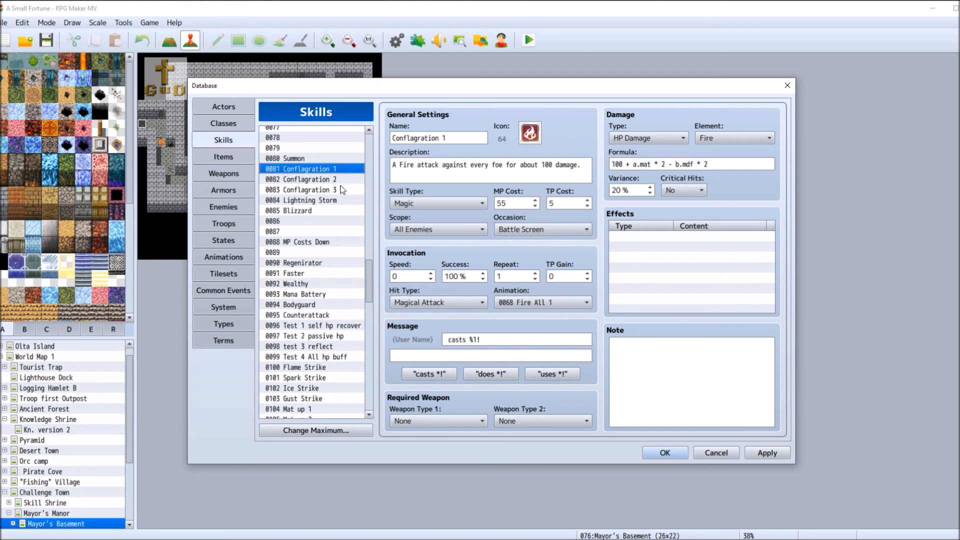
click(355, 179)
click(353, 190)
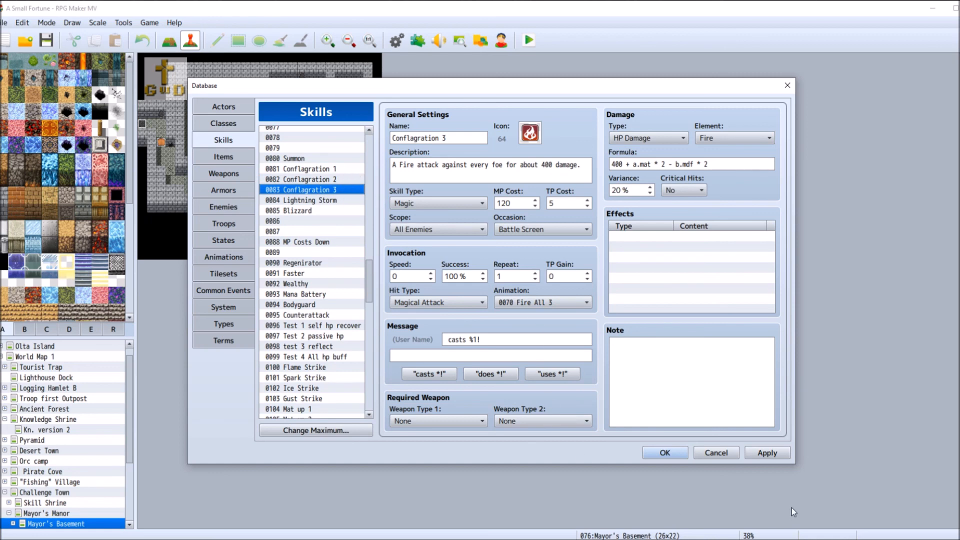
Apply the database changes, close the database and save the project.
click(781, 454)
click(668, 454)
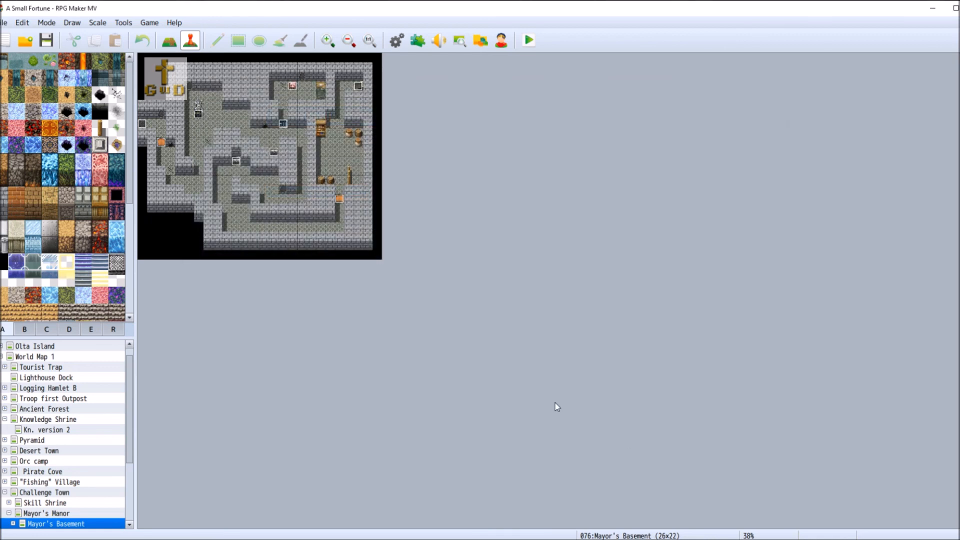
click(46, 40)
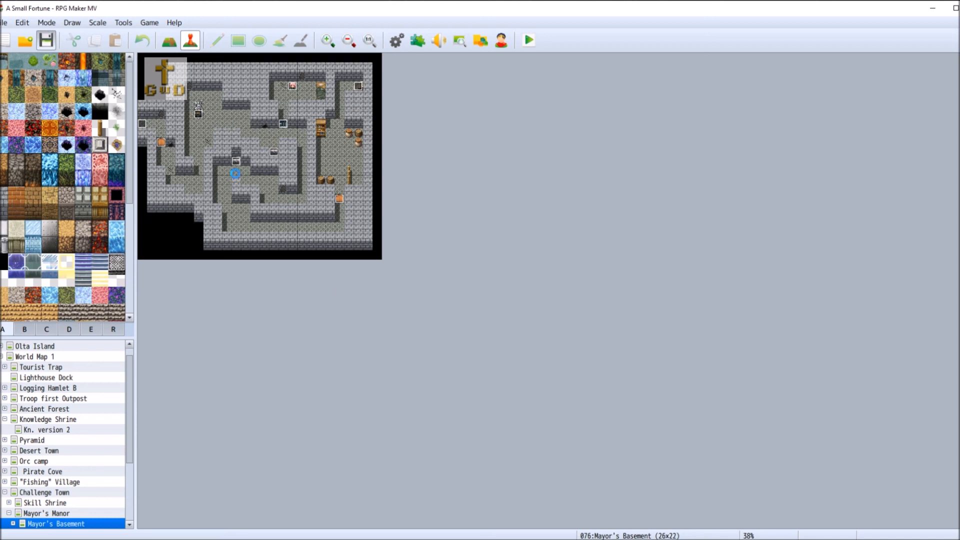